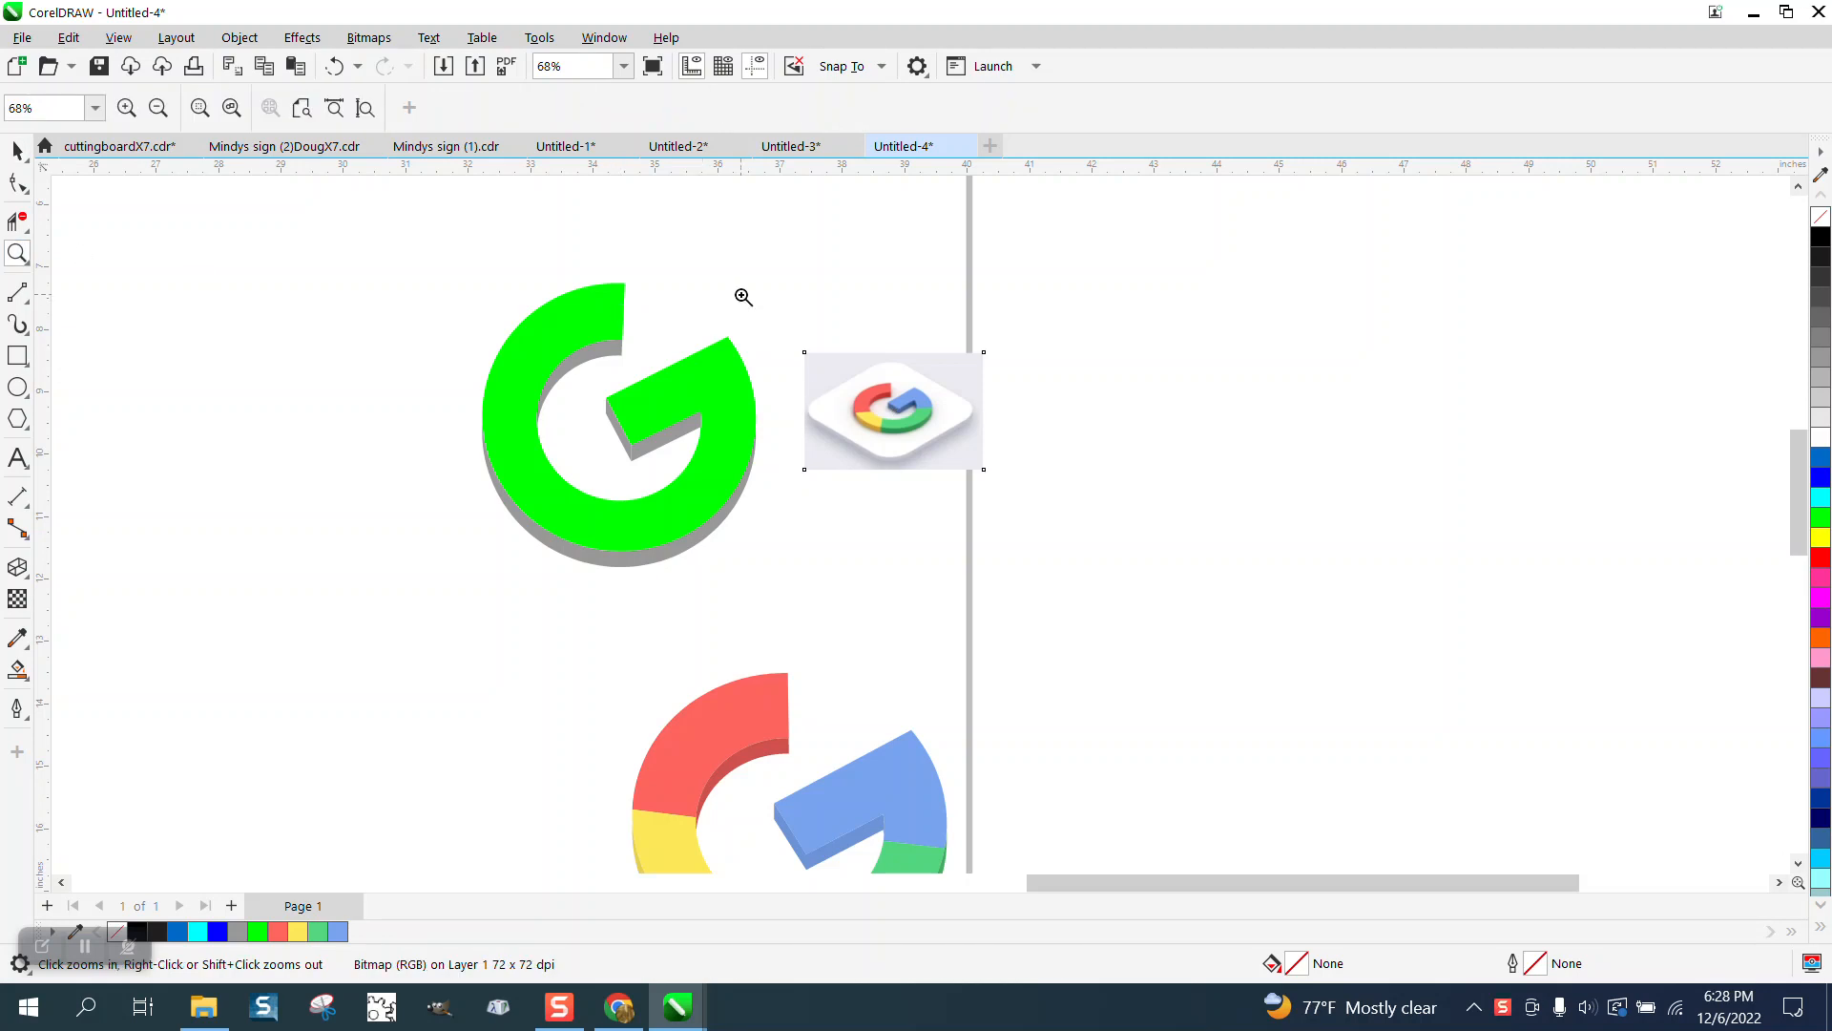
Examine the finished coloured G logos, the reference image and the red construction drawing of the G.
{"action": "left_click_drag", "start_coordinate": [742, 296], "coordinate": [1093, 527]}
{"action": "scroll", "coordinate": [774, 425], "scroll_direction": "down", "scroll_amount": 3}
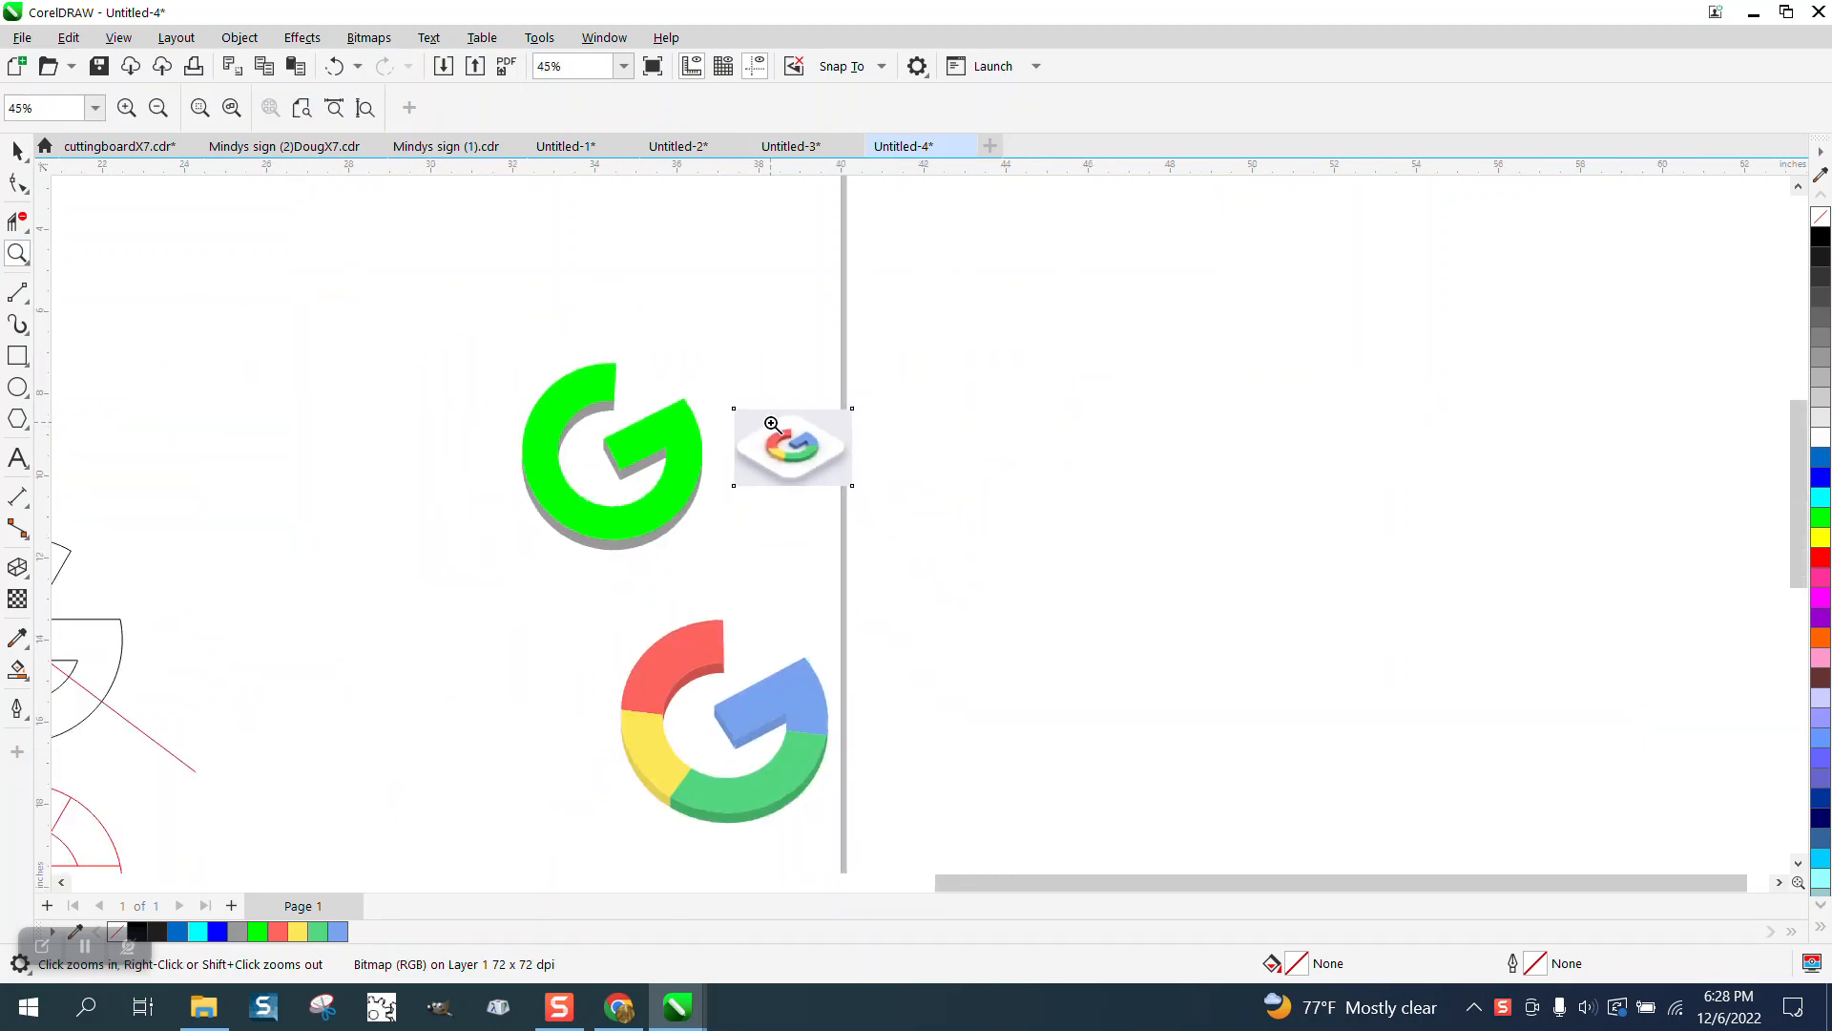
{"action": "left_click_drag", "start_coordinate": [624, 591], "coordinate": [951, 830]}
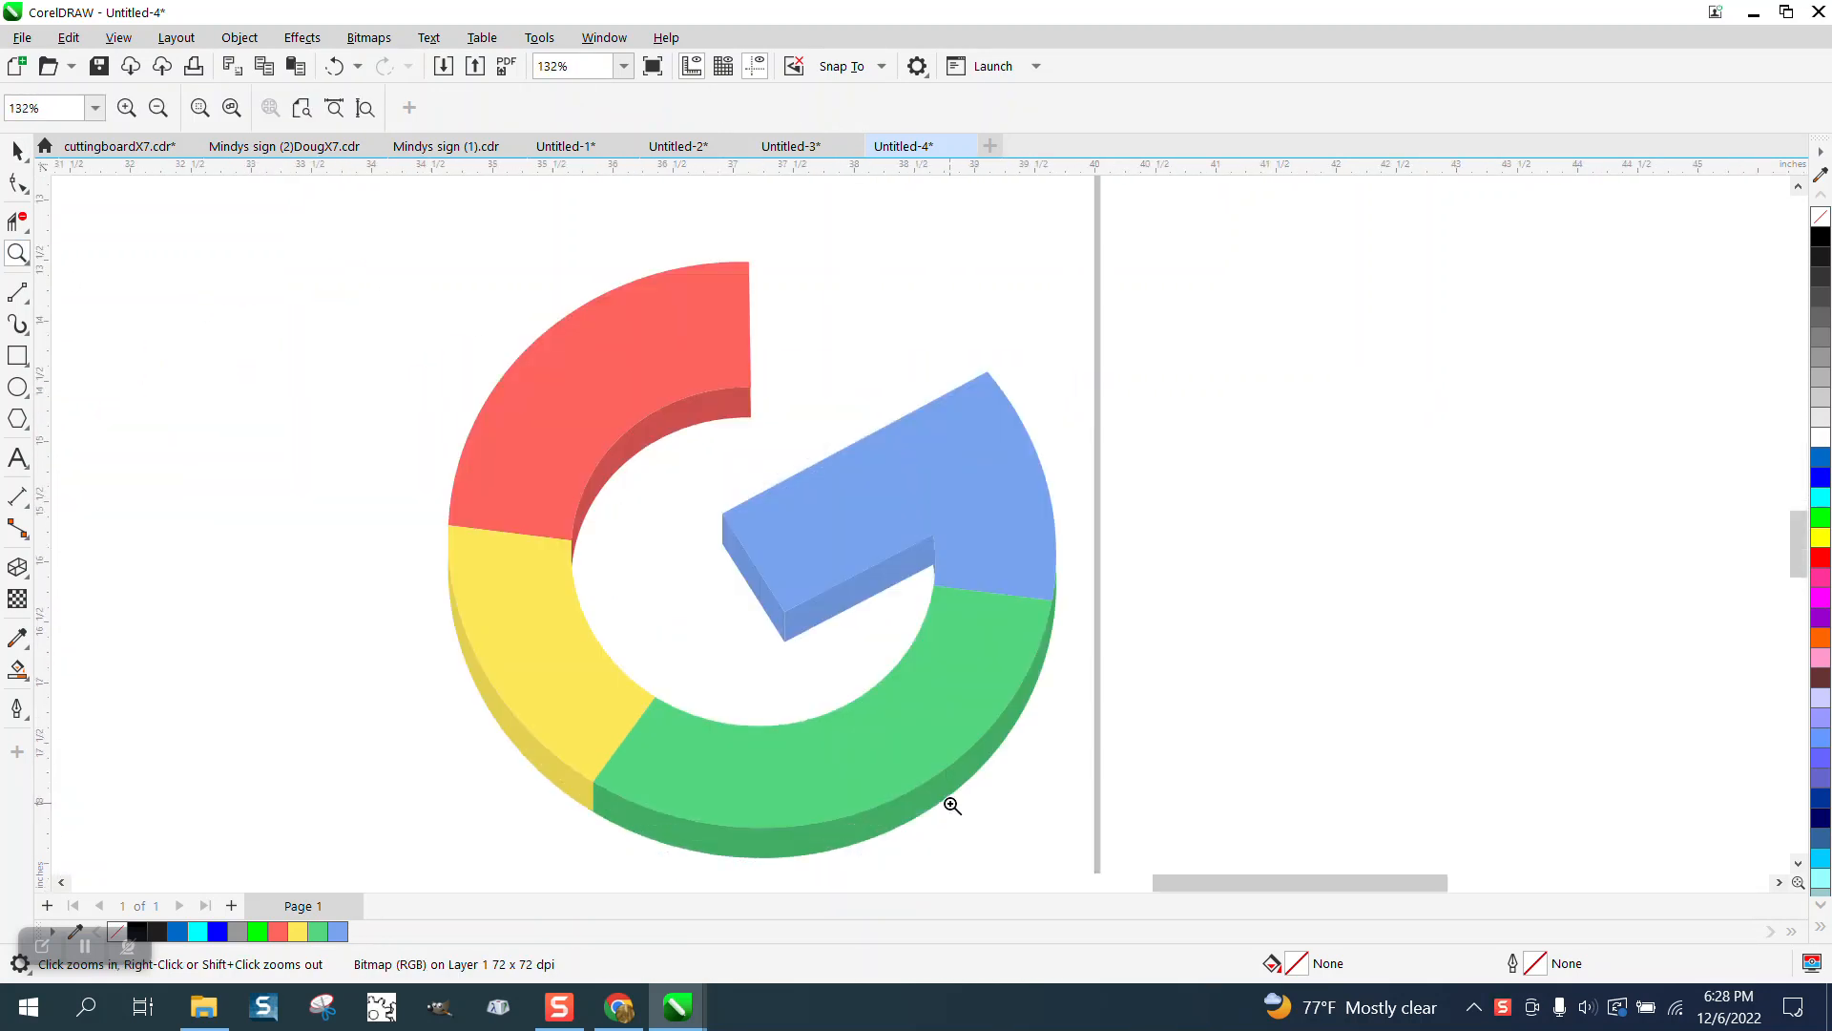
{"action": "scroll", "coordinate": [875, 635], "scroll_direction": "down", "scroll_amount": 1}
{"action": "scroll", "coordinate": [852, 575], "scroll_direction": "down", "scroll_amount": 2}
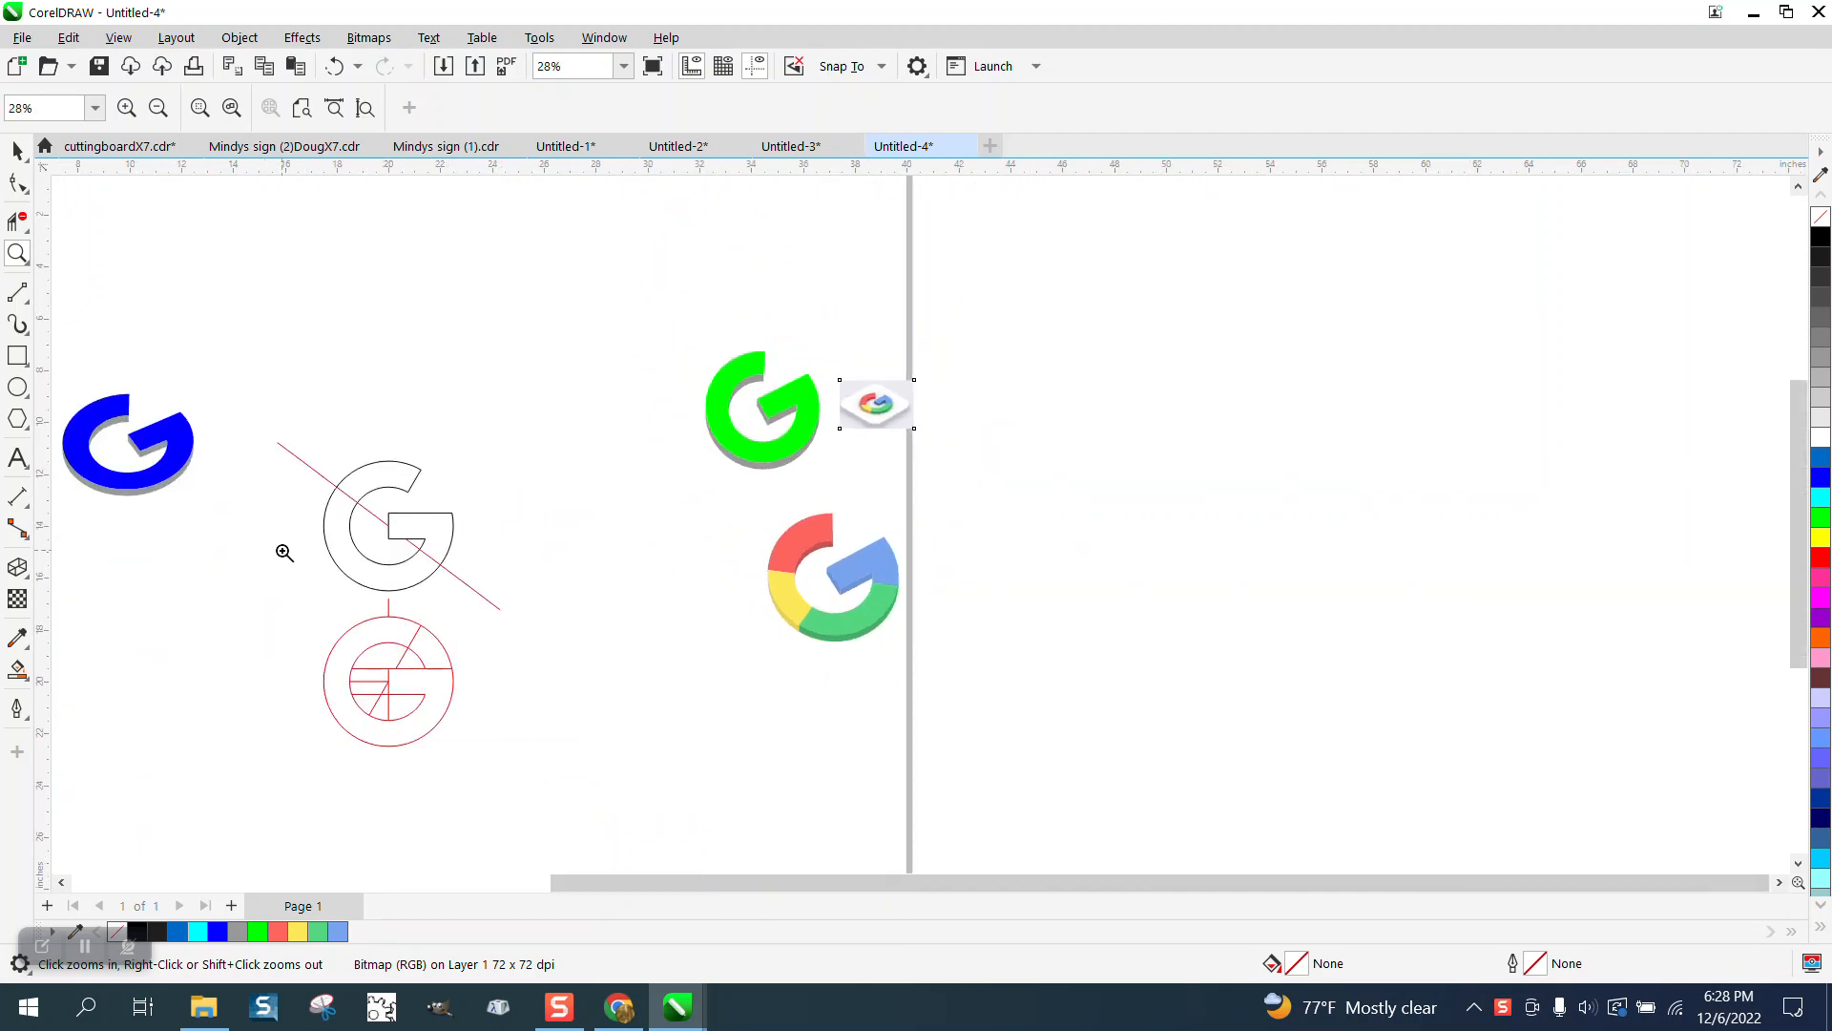
{"action": "mouse_move", "coordinate": [283, 553]}
{"action": "left_mouse_down"}
{"action": "mouse_move", "coordinate": [288, 606]}
{"action": "mouse_move", "coordinate": [383, 700]}
{"action": "left_mouse_up"}
{"action": "scroll", "coordinate": [439, 530], "scroll_direction": "down", "scroll_amount": 2}
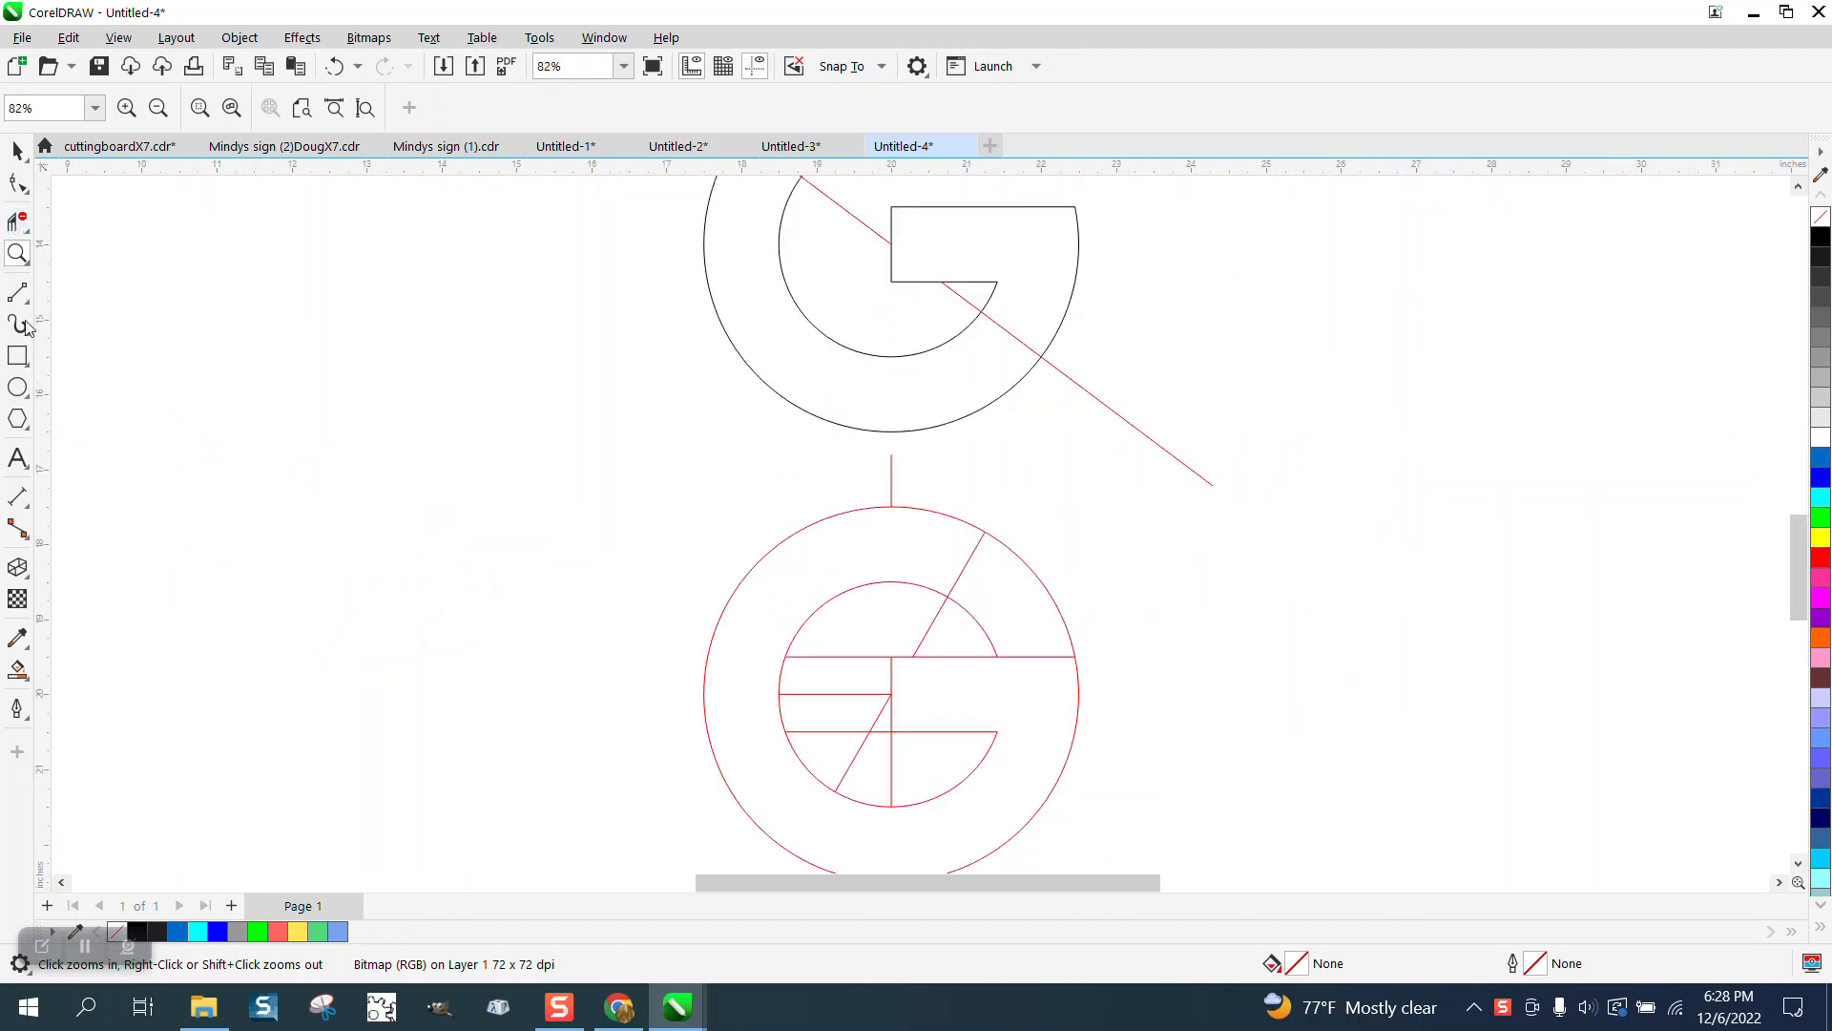
Add a horizontal and a vertical guideline centred on the page, and delete the red diagonal line crossing the black G outline.
{"action": "left_click", "coordinate": [17, 149]}
{"action": "left_click", "coordinate": [638, 305]}
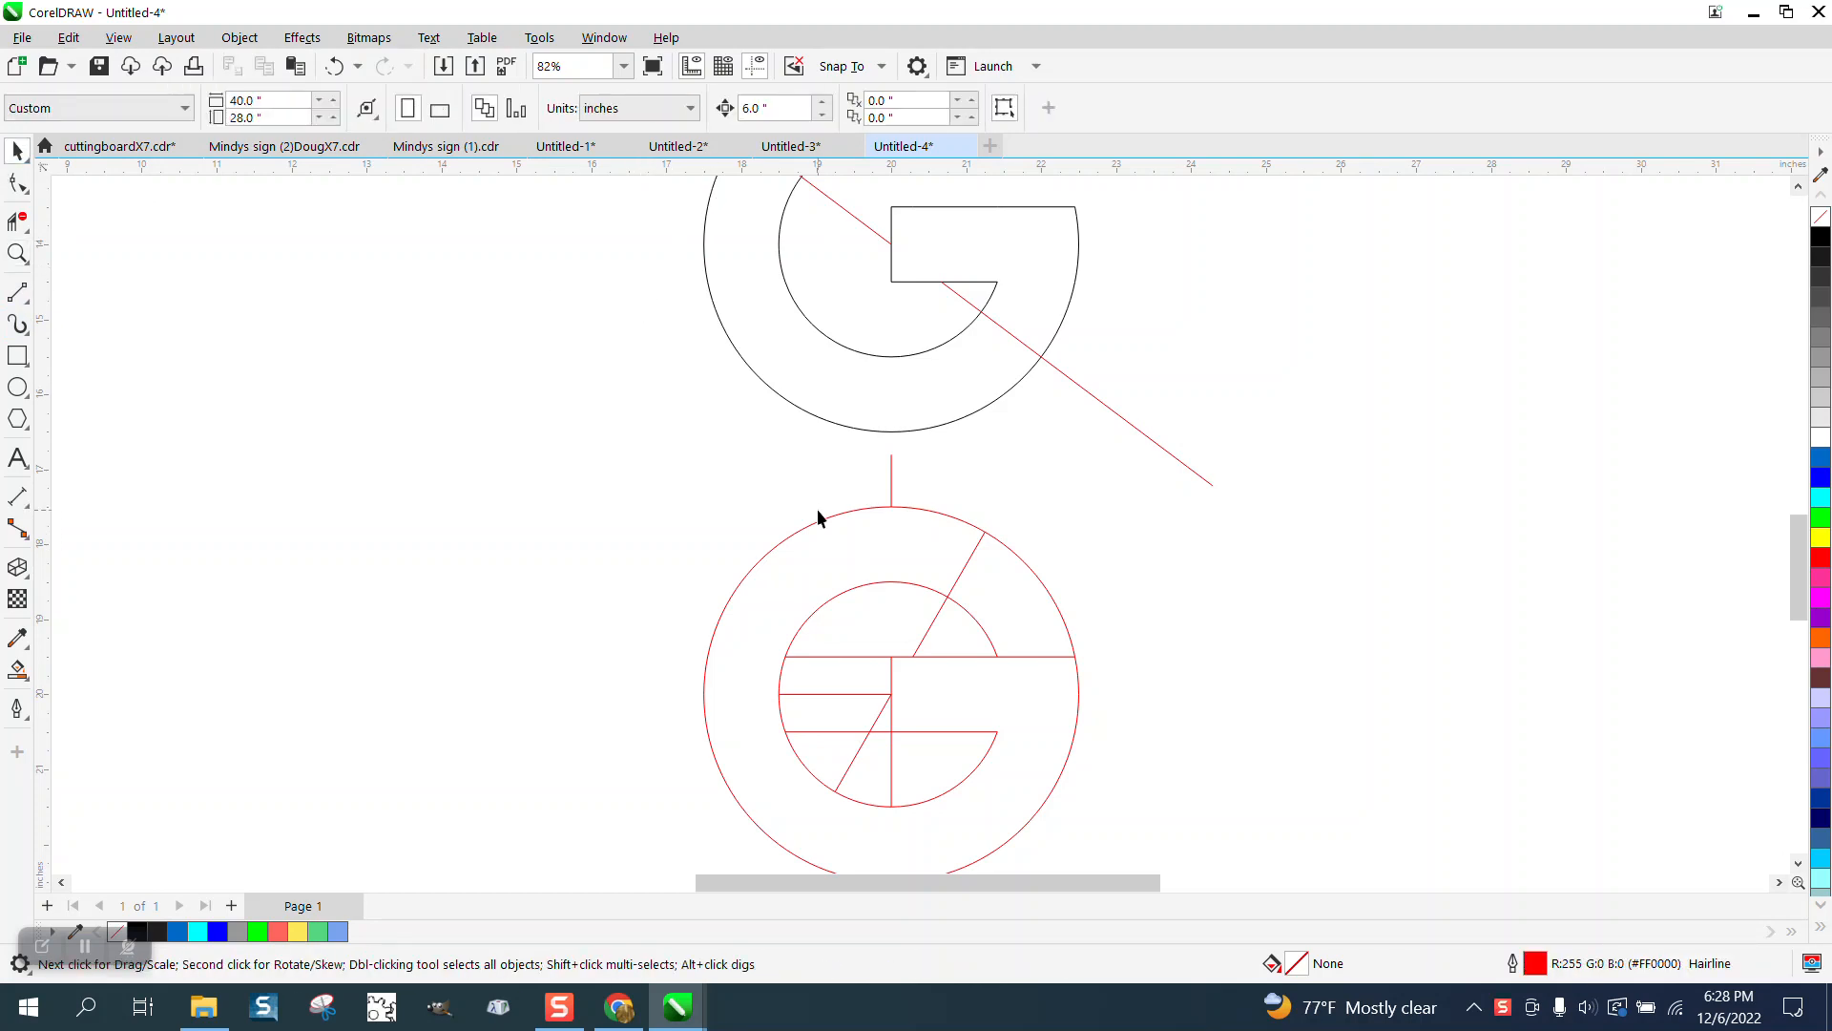
{"action": "left_click_drag", "start_coordinate": [566, 174], "coordinate": [571, 308]}
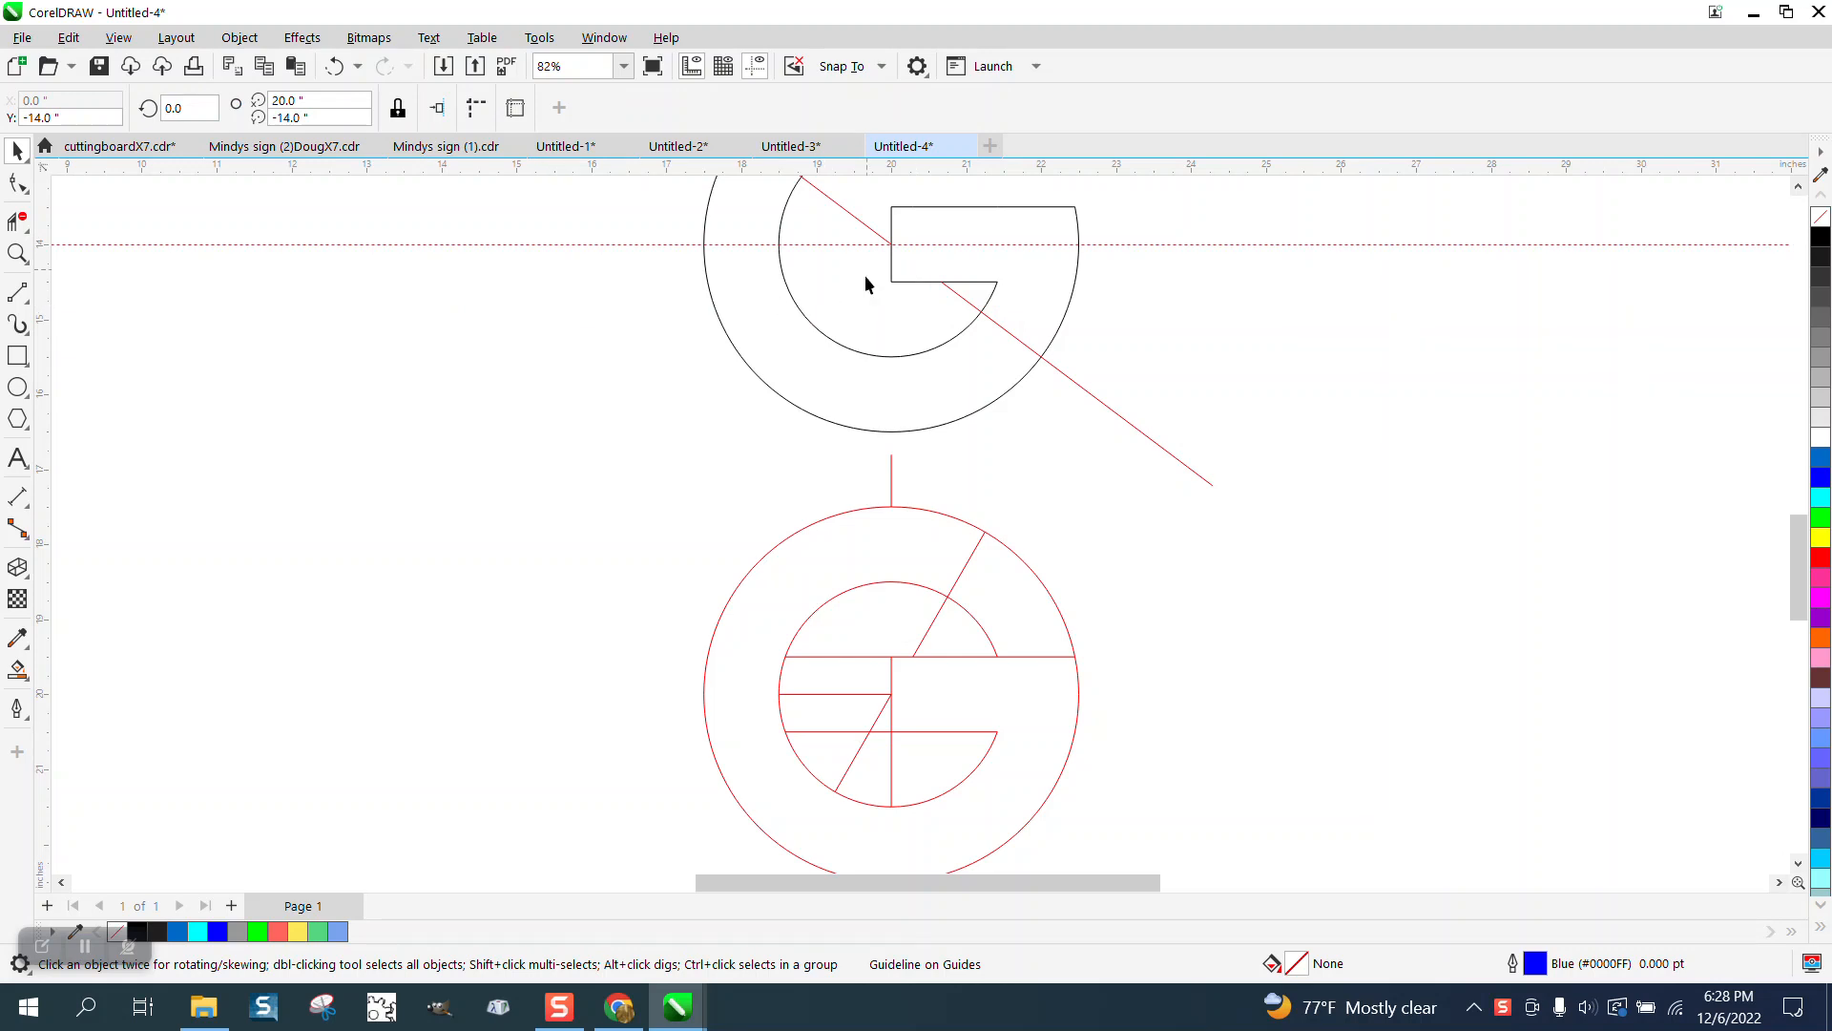
{"action": "scroll", "coordinate": [887, 386], "scroll_direction": "down", "scroll_amount": 2}
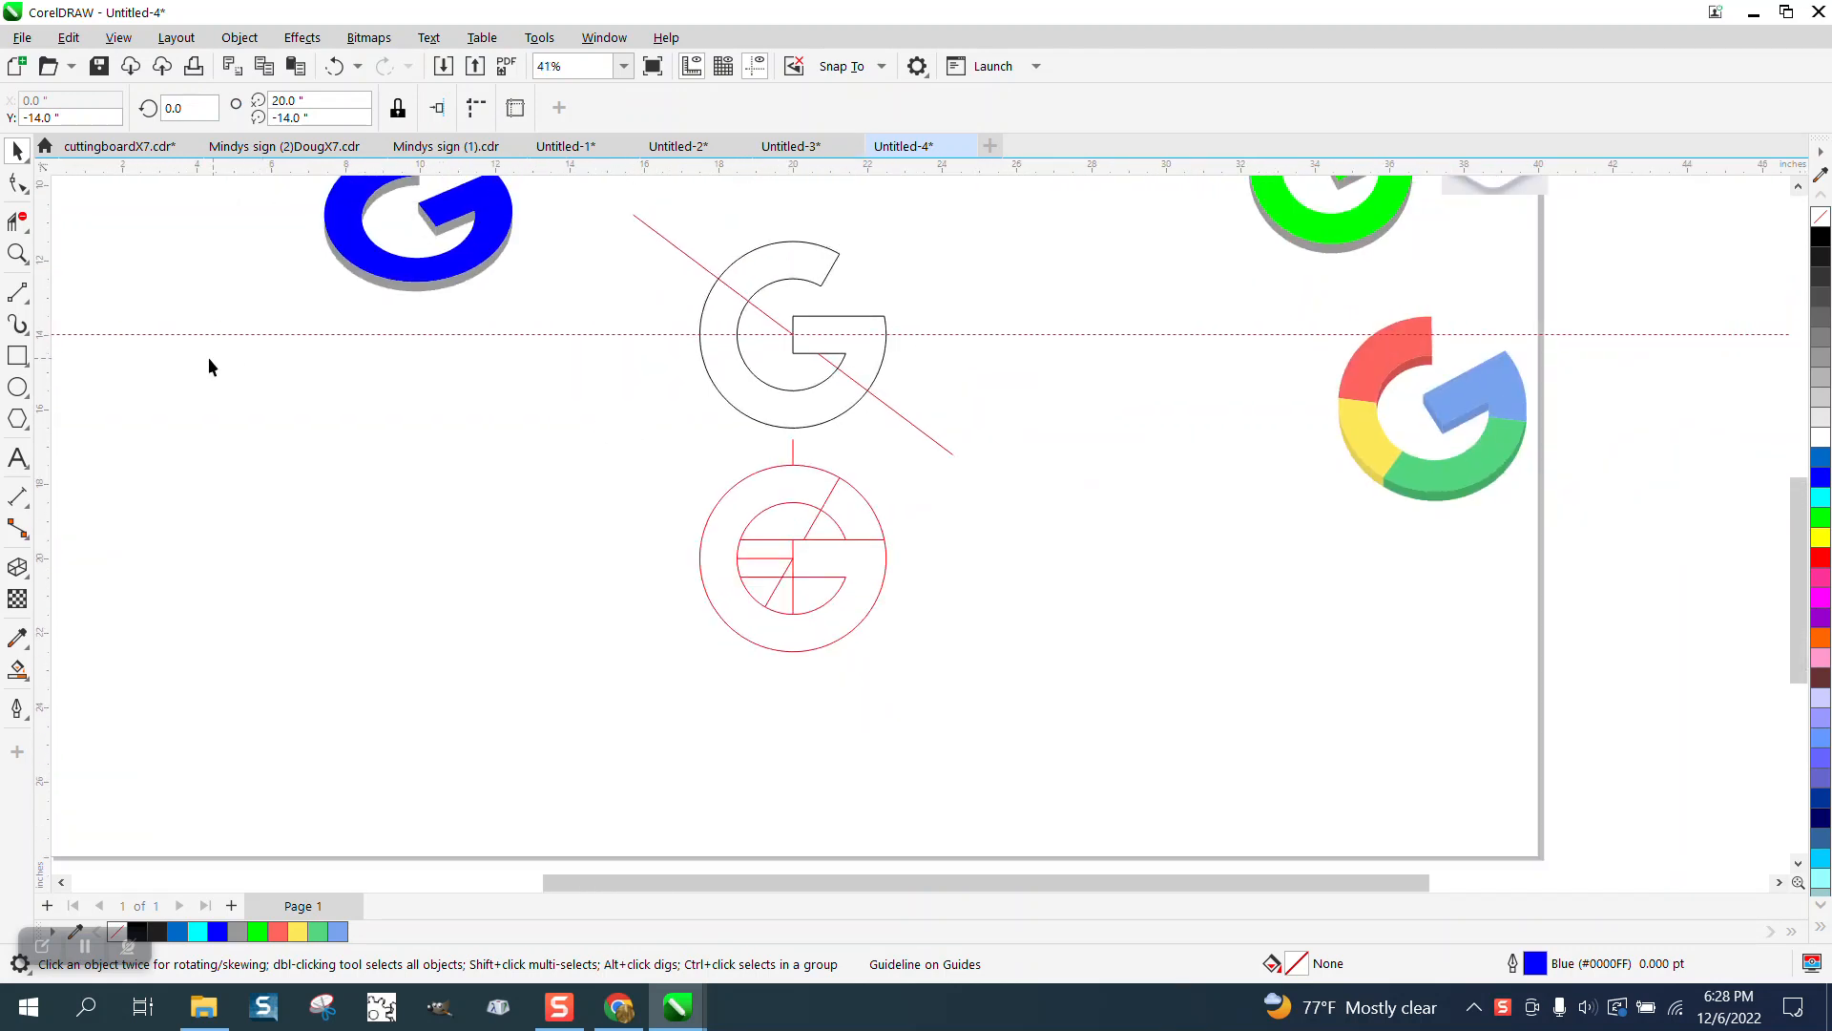
{"action": "left_click_drag", "start_coordinate": [46, 314], "coordinate": [225, 313]}
{"action": "key", "text": "p"}
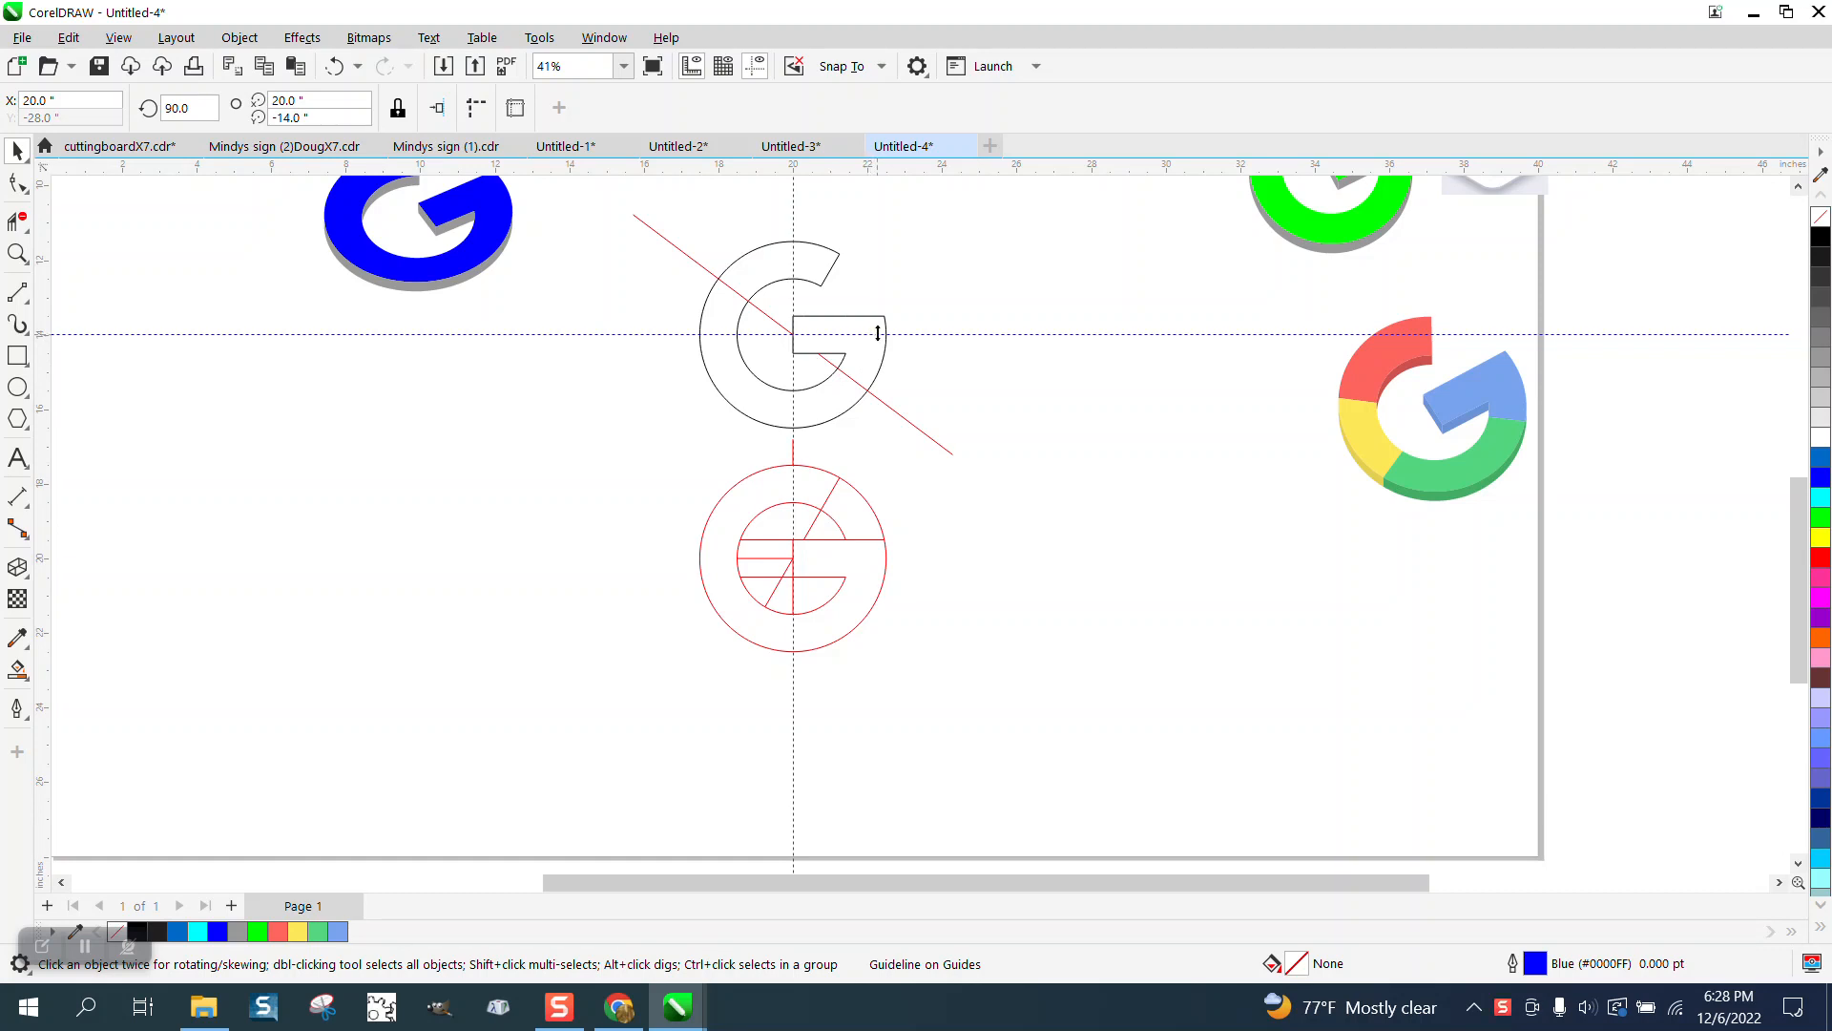
{"action": "left_click", "coordinate": [702, 268]}
{"action": "key", "text": "Delete"}
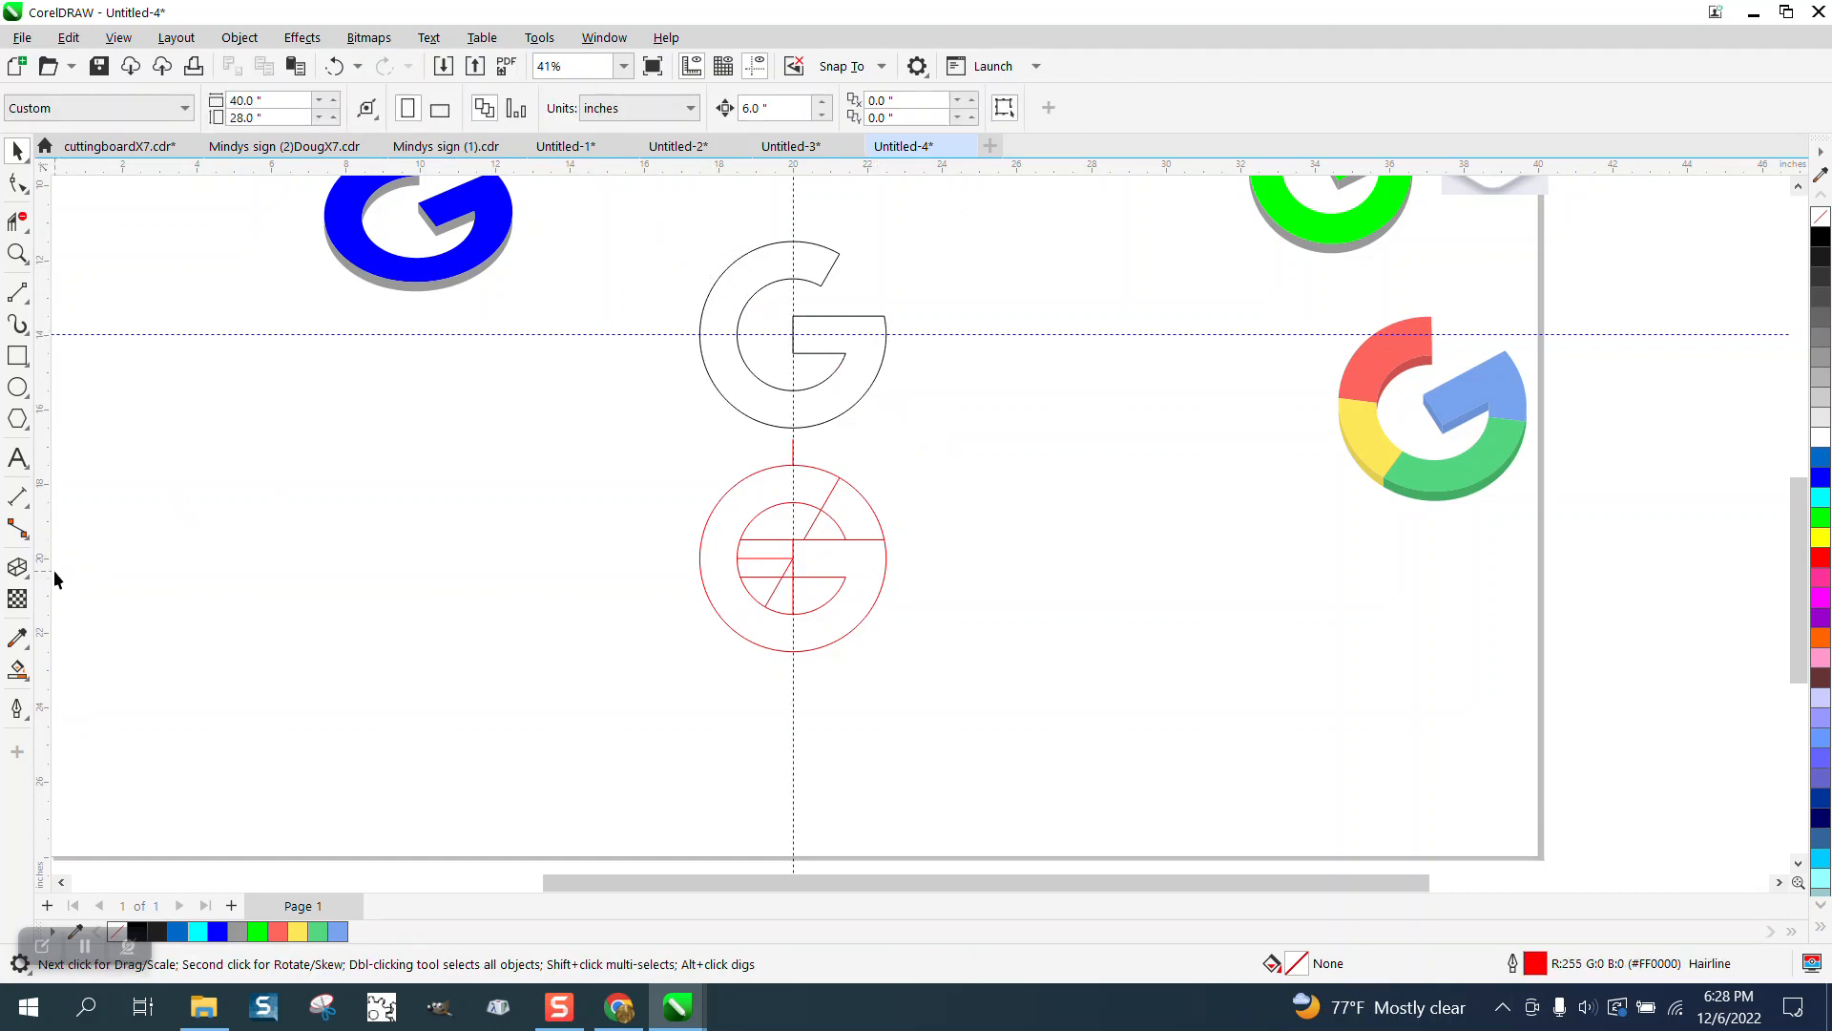
Make a blue Smart Fill copy of the G 6 inches to its right, and move the original outline 6 inches right and 6 inches down.
{"action": "left_click", "coordinate": [17, 670]}
{"action": "left_click", "coordinate": [778, 268]}
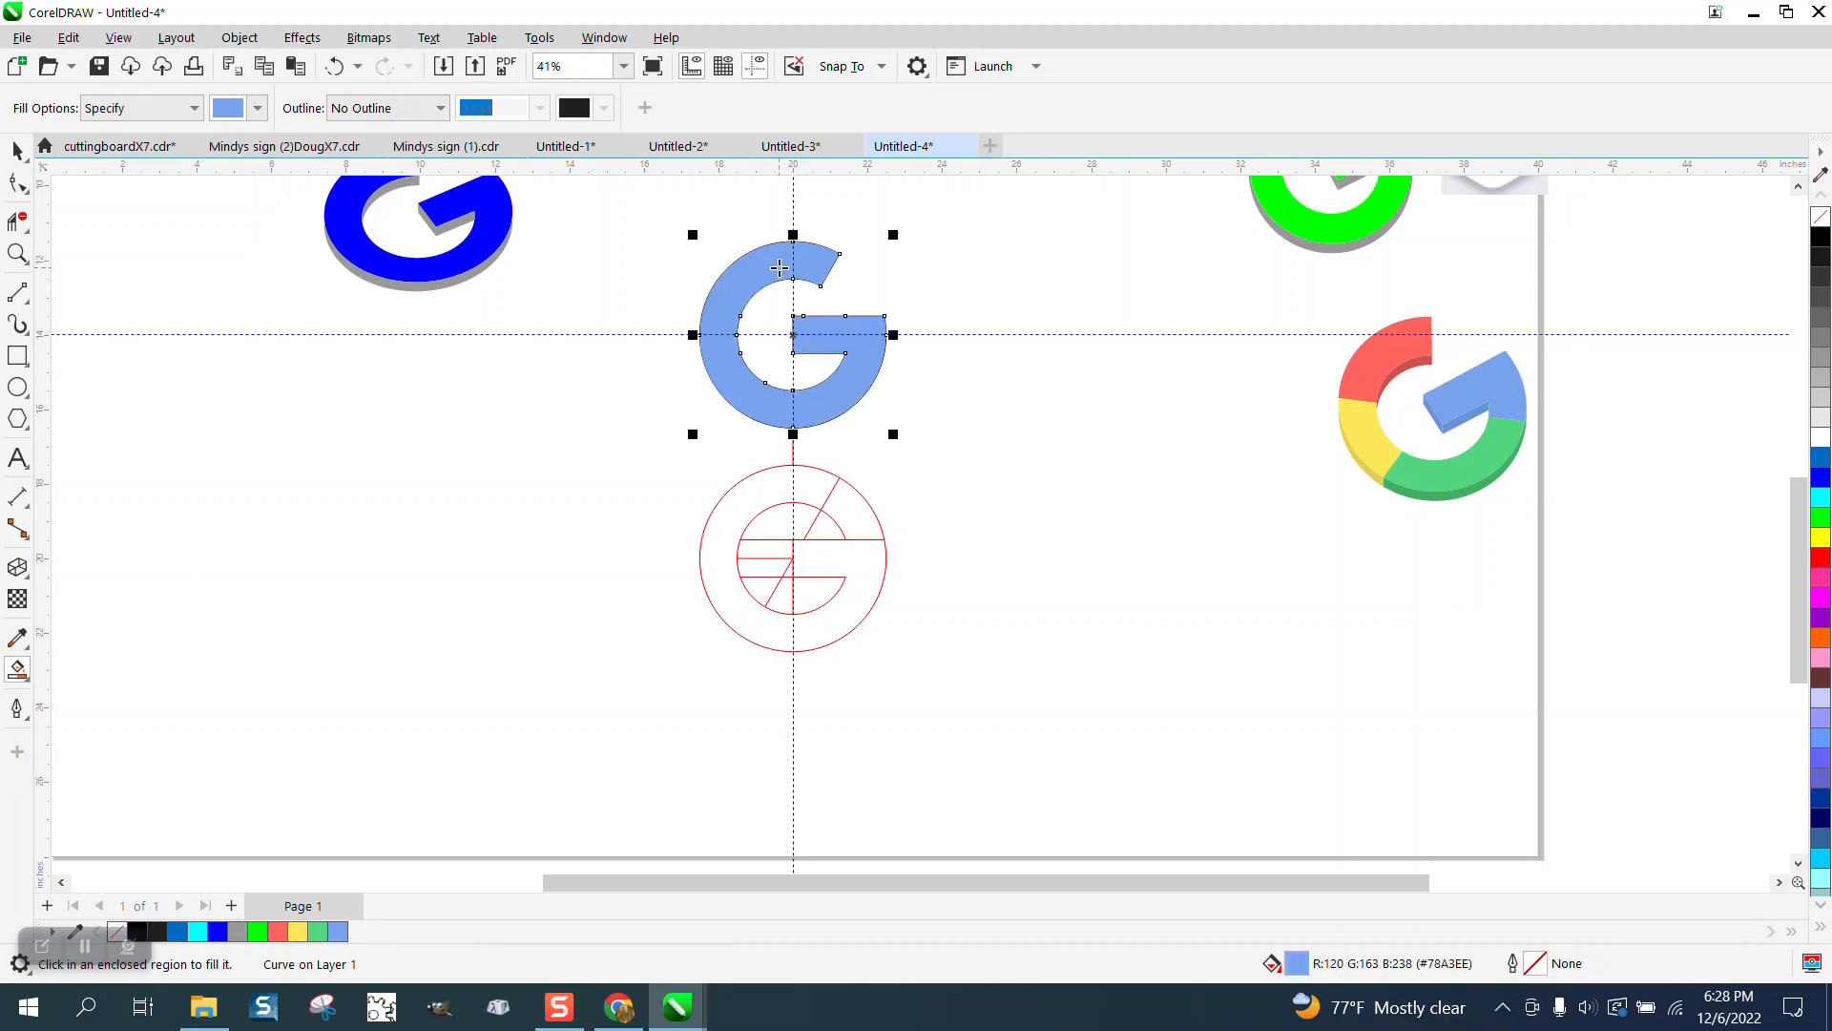
{"action": "key", "text": "Right"}
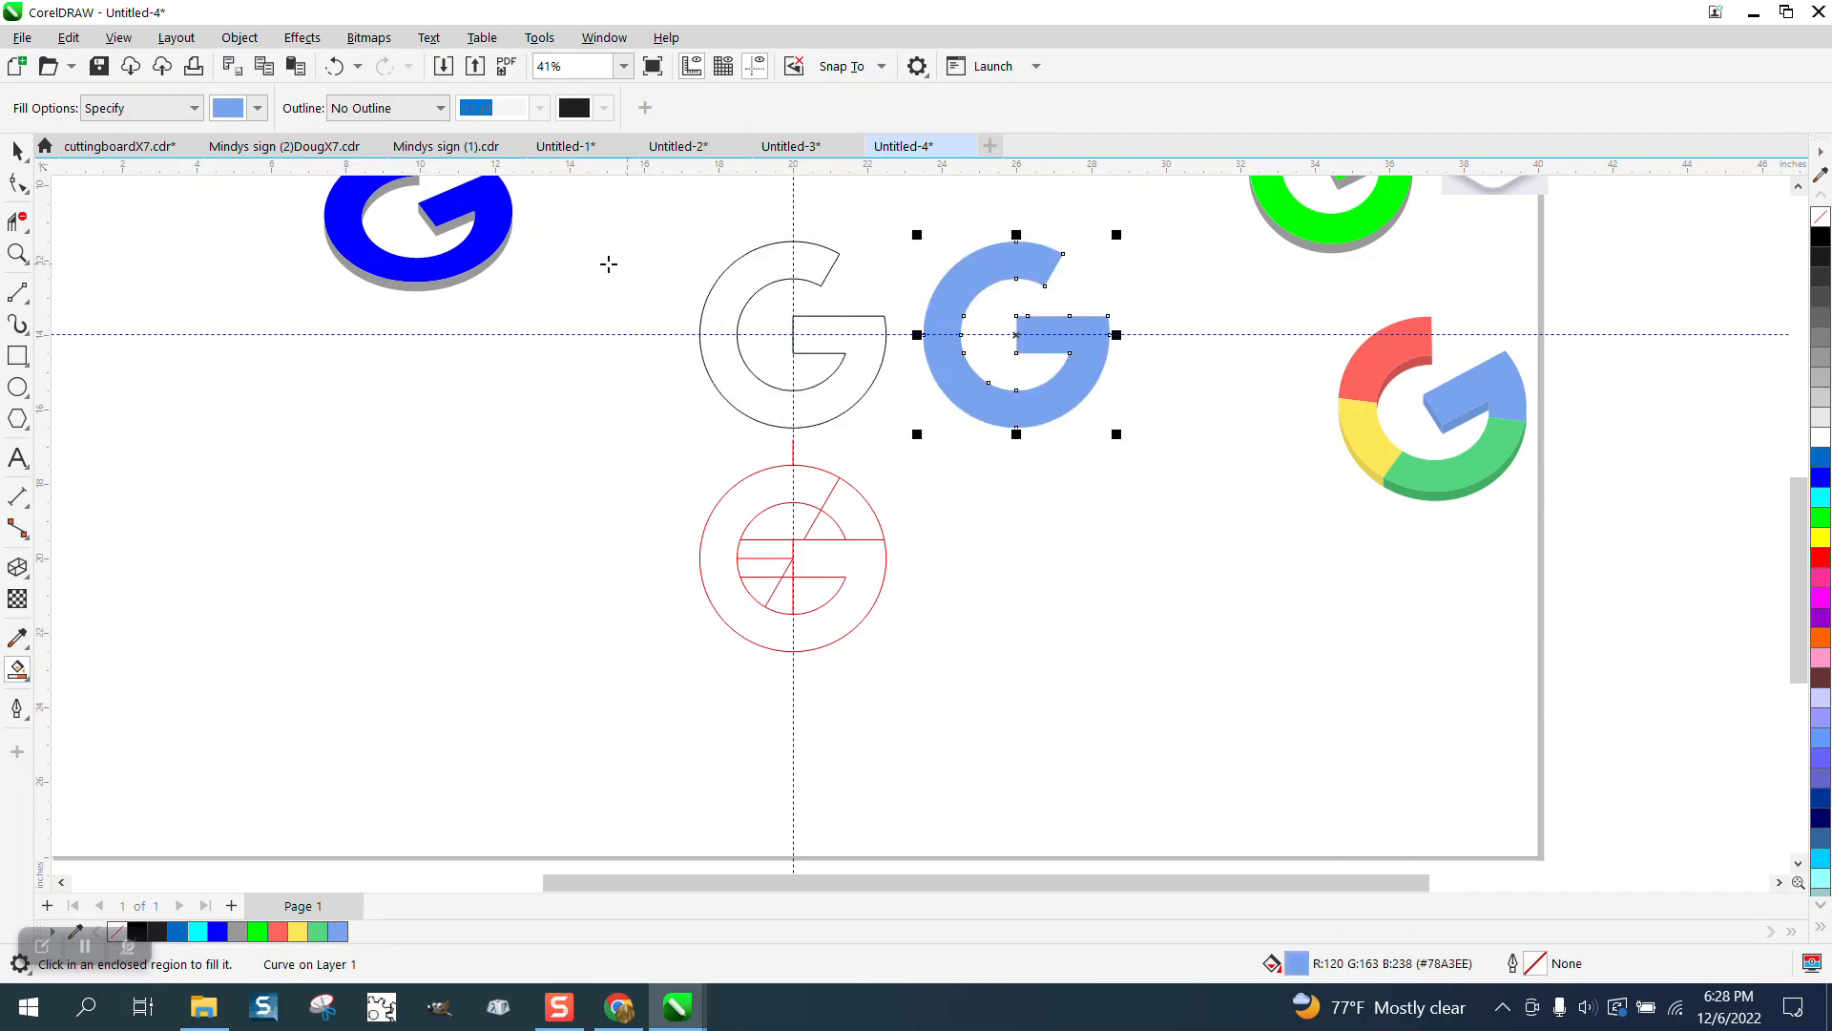
{"action": "left_click", "coordinate": [17, 151]}
{"action": "left_click_drag", "start_coordinate": [639, 201], "coordinate": [904, 435]}
{"action": "key", "text": "Right"}
{"action": "key", "text": "Down"}
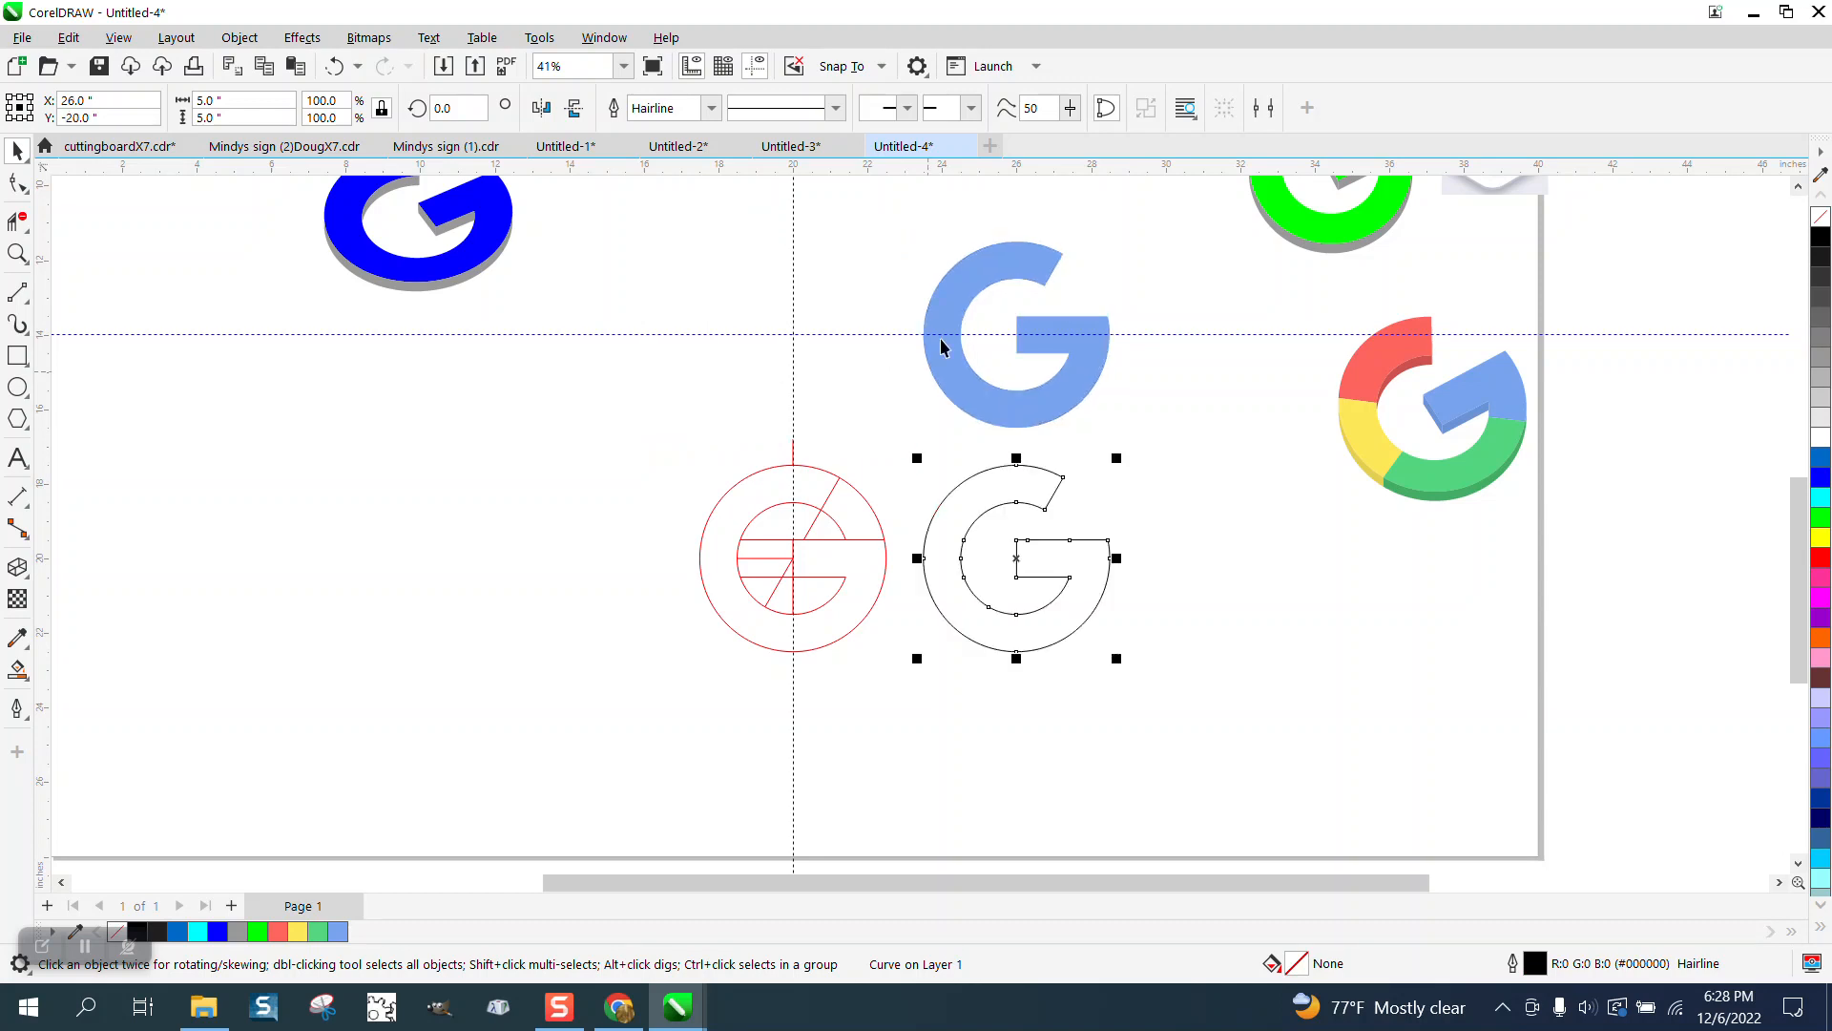
Move the blue G 6 inches left onto the guidelines and give it no fill and a black outline.
{"action": "left_click_drag", "start_coordinate": [888, 238], "coordinate": [1147, 448]}
{"action": "key", "text": "Left"}
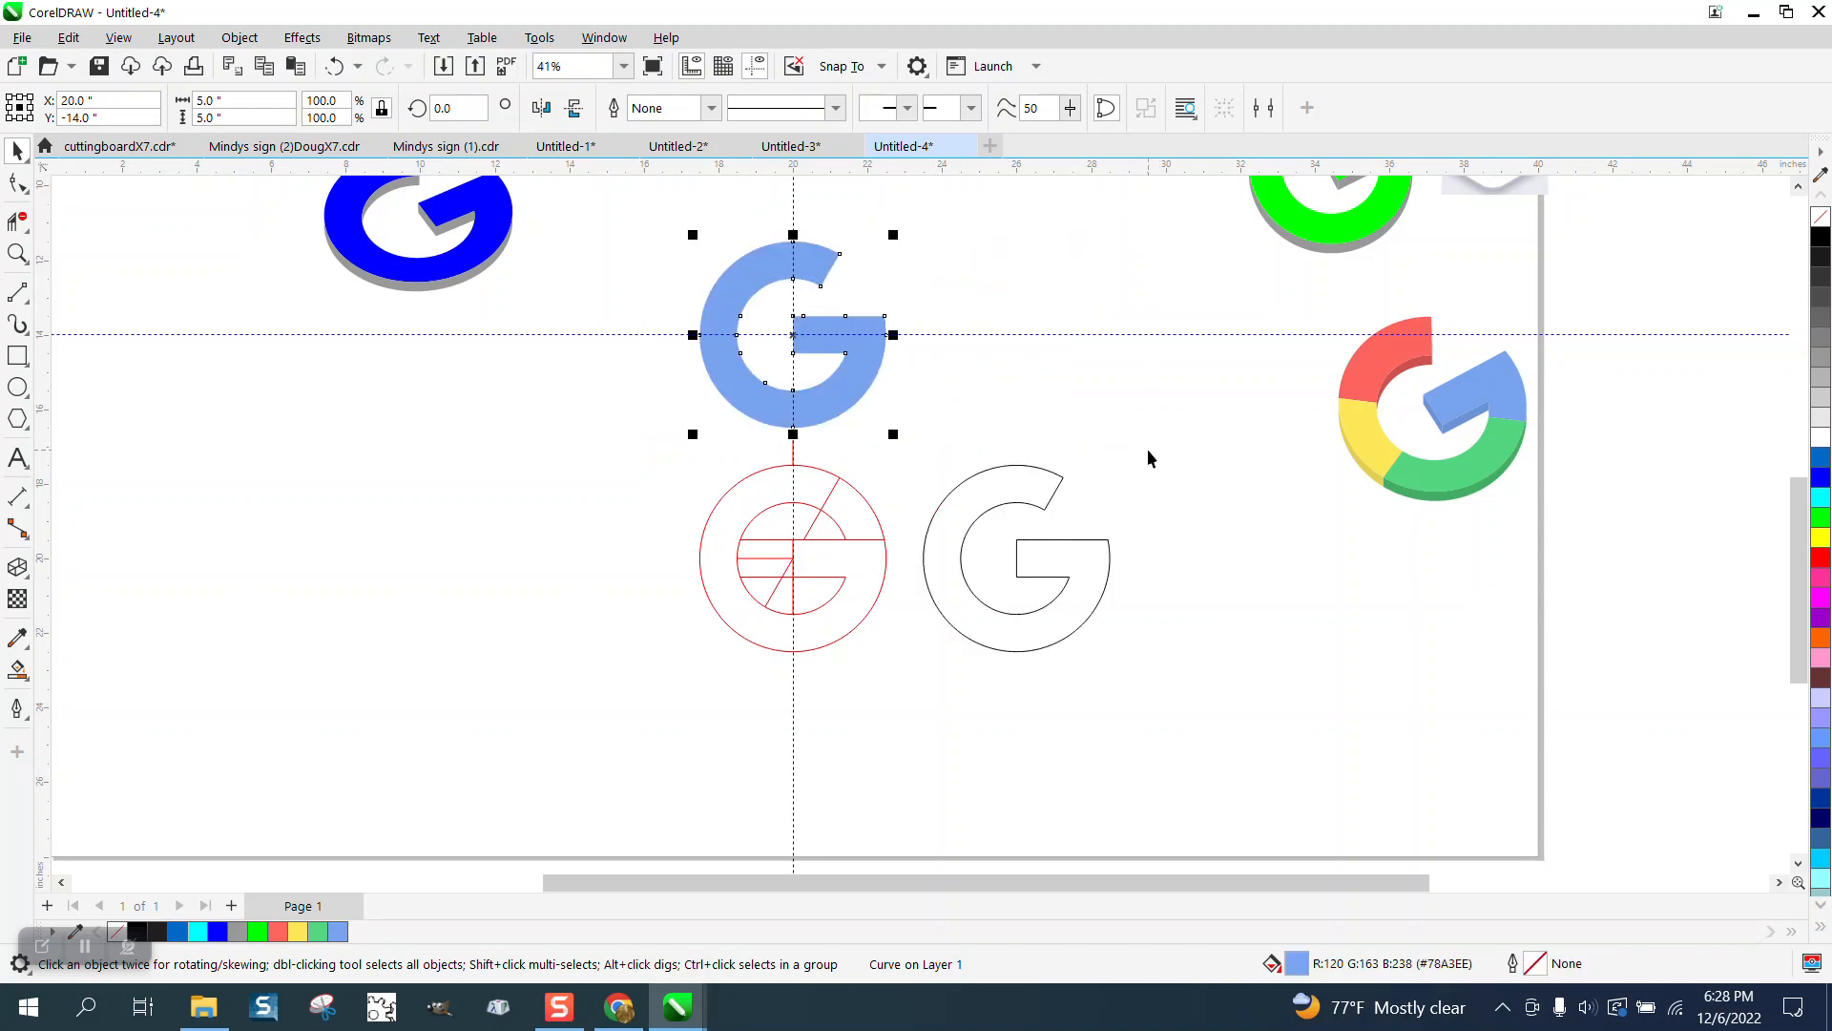
{"action": "left_click", "coordinate": [1820, 218]}
{"action": "right_click", "coordinate": [1820, 238]}
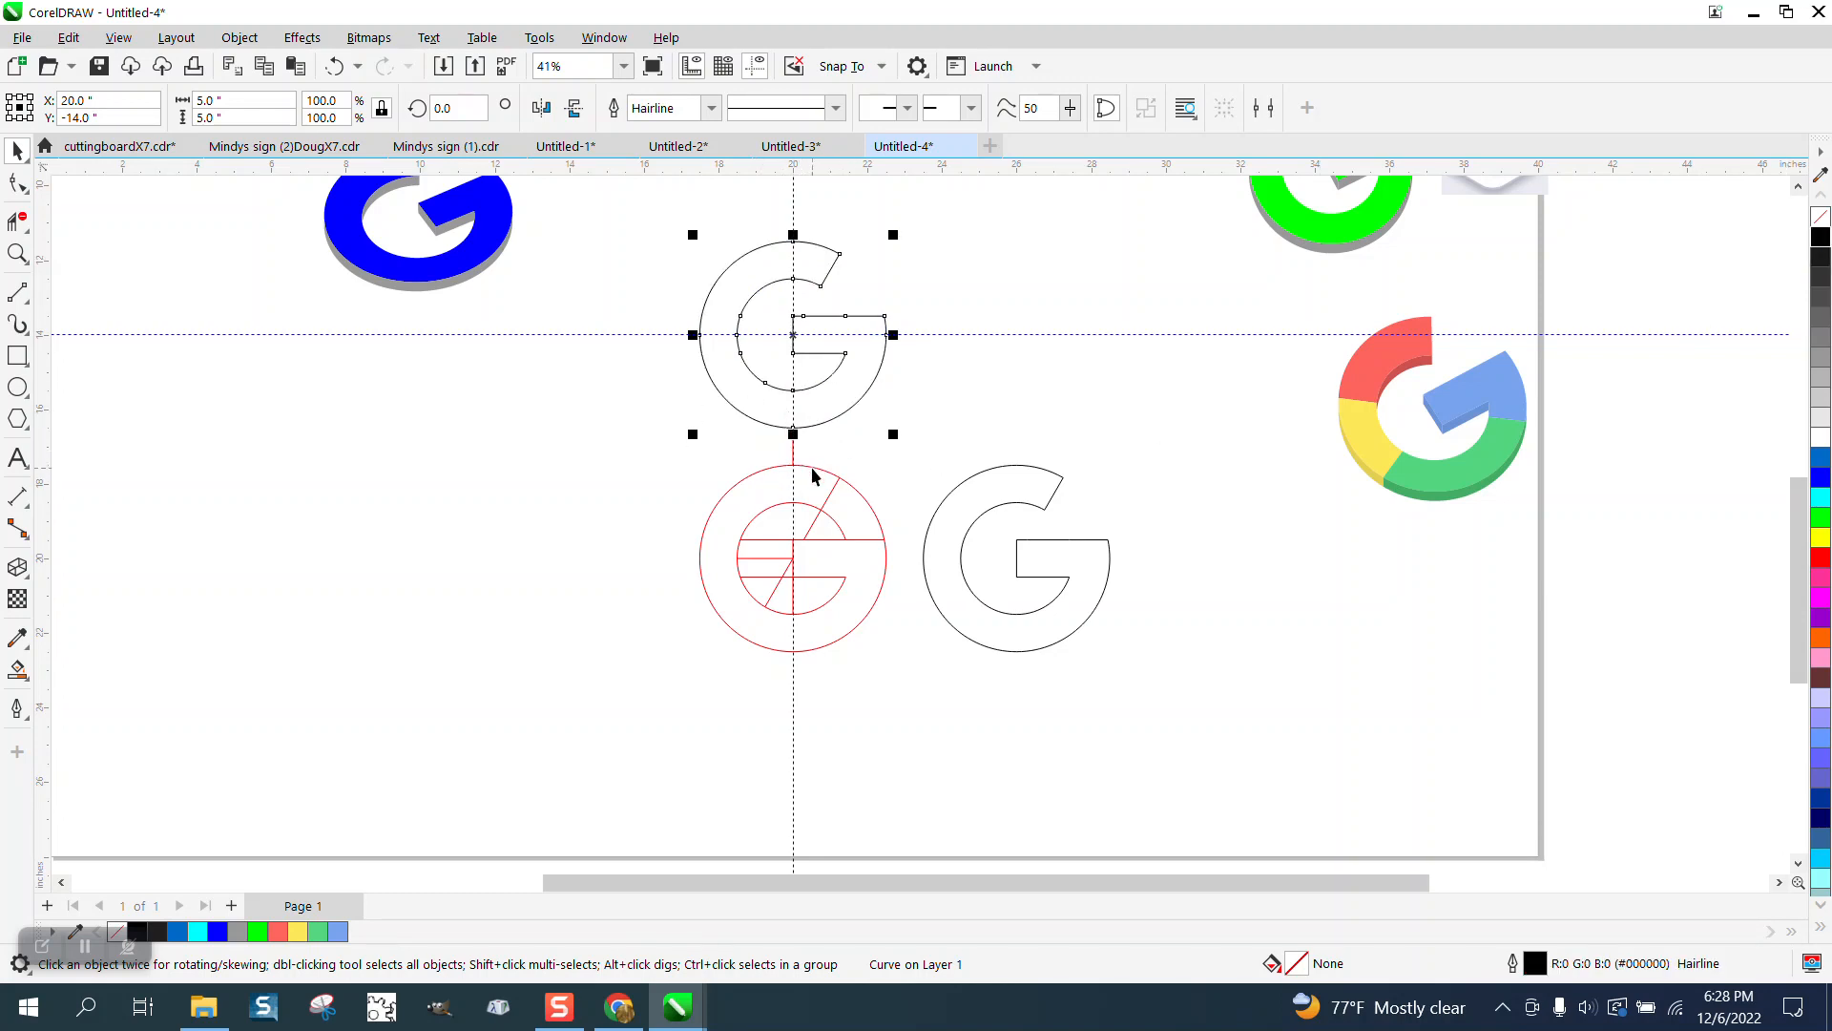
Move the small Google logo reference image close to the black G outline on the guidelines.
{"action": "scroll", "coordinate": [1319, 377], "scroll_direction": "down", "scroll_amount": 2}
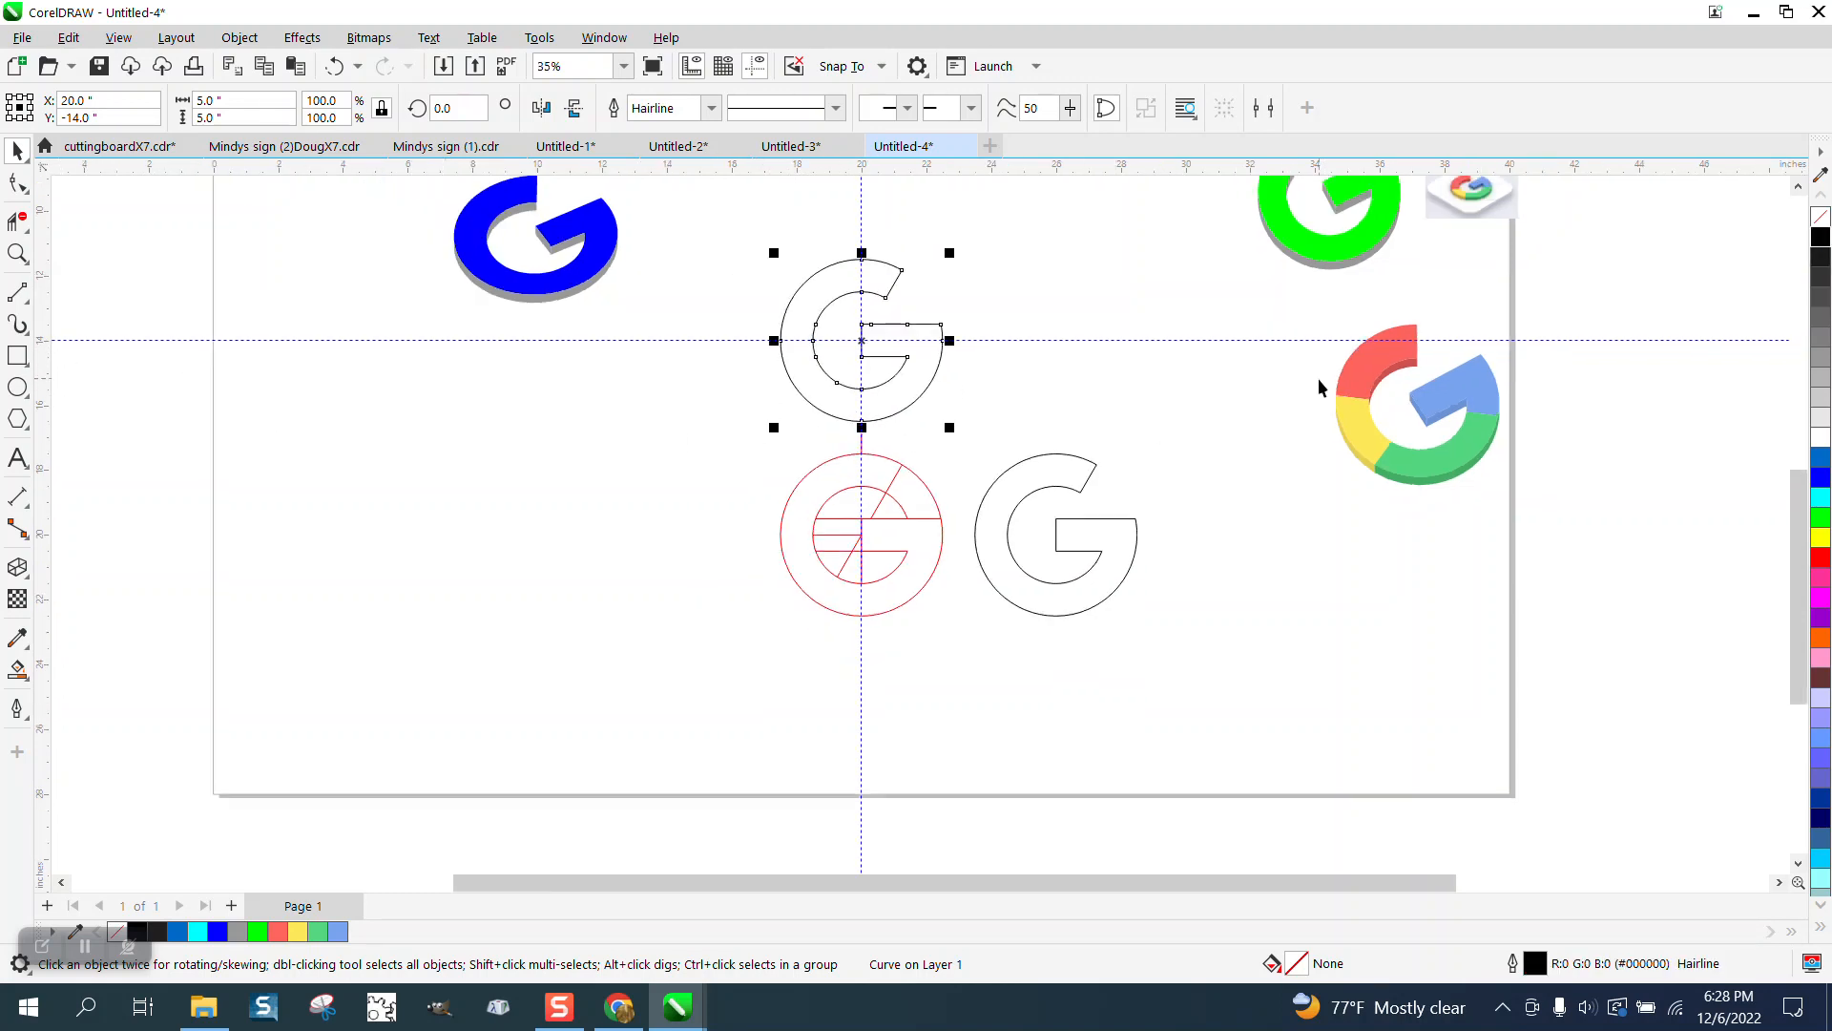
{"action": "left_click_drag", "start_coordinate": [1452, 216], "coordinate": [1080, 277]}
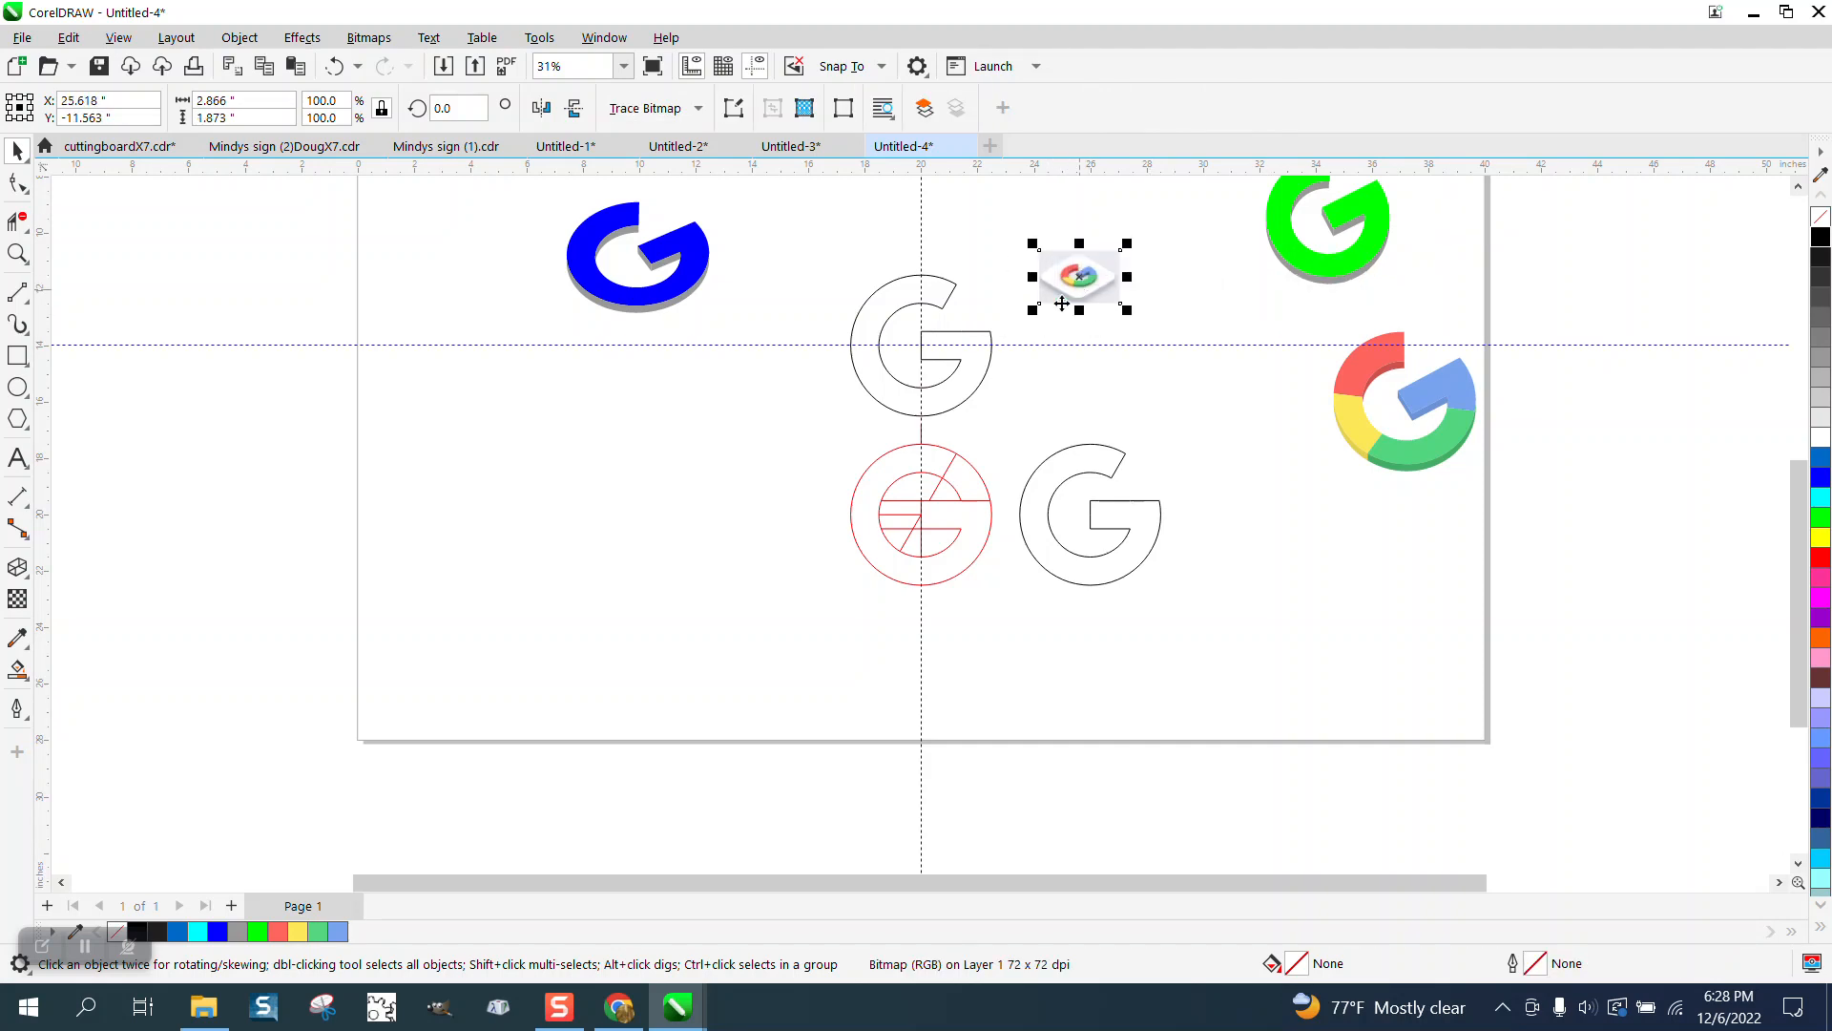
{"action": "left_click", "coordinate": [17, 253]}
{"action": "left_click_drag", "start_coordinate": [797, 220], "coordinate": [1360, 527]}
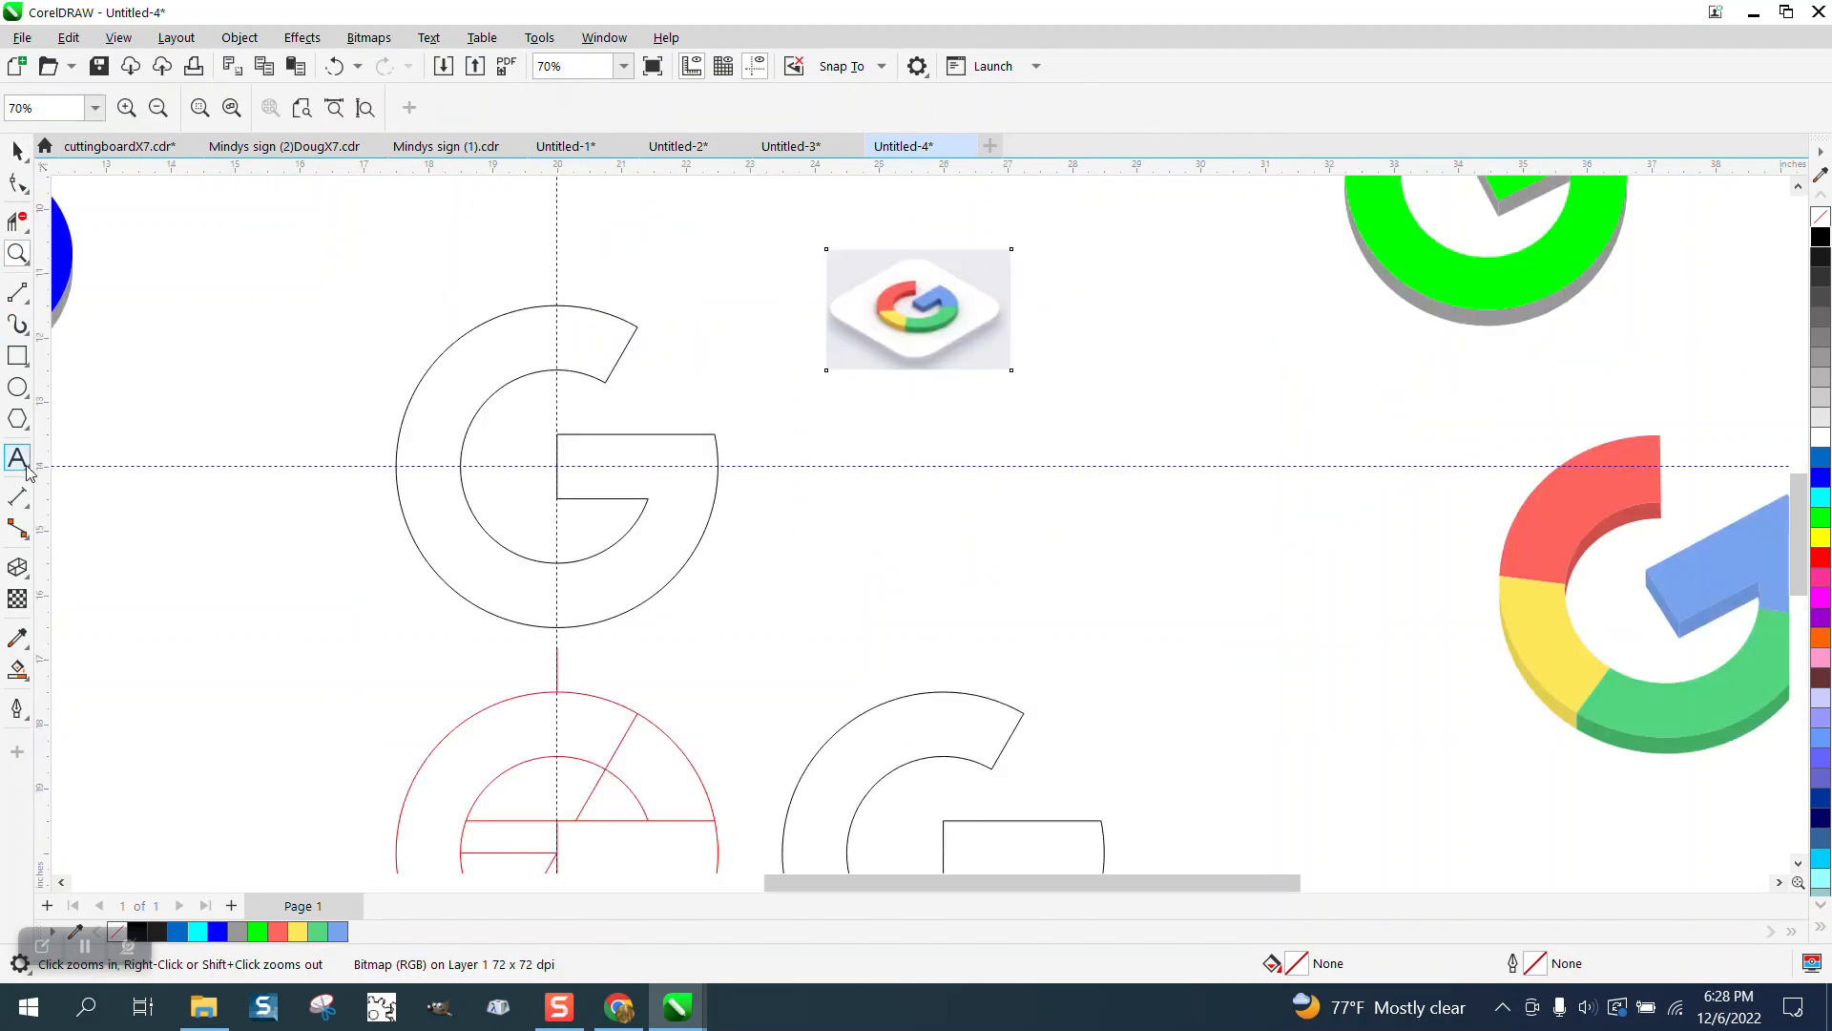
Draw a straight vertical line about 6.5 inches long and centre it on the page through the G.
{"action": "left_click", "coordinate": [21, 500]}
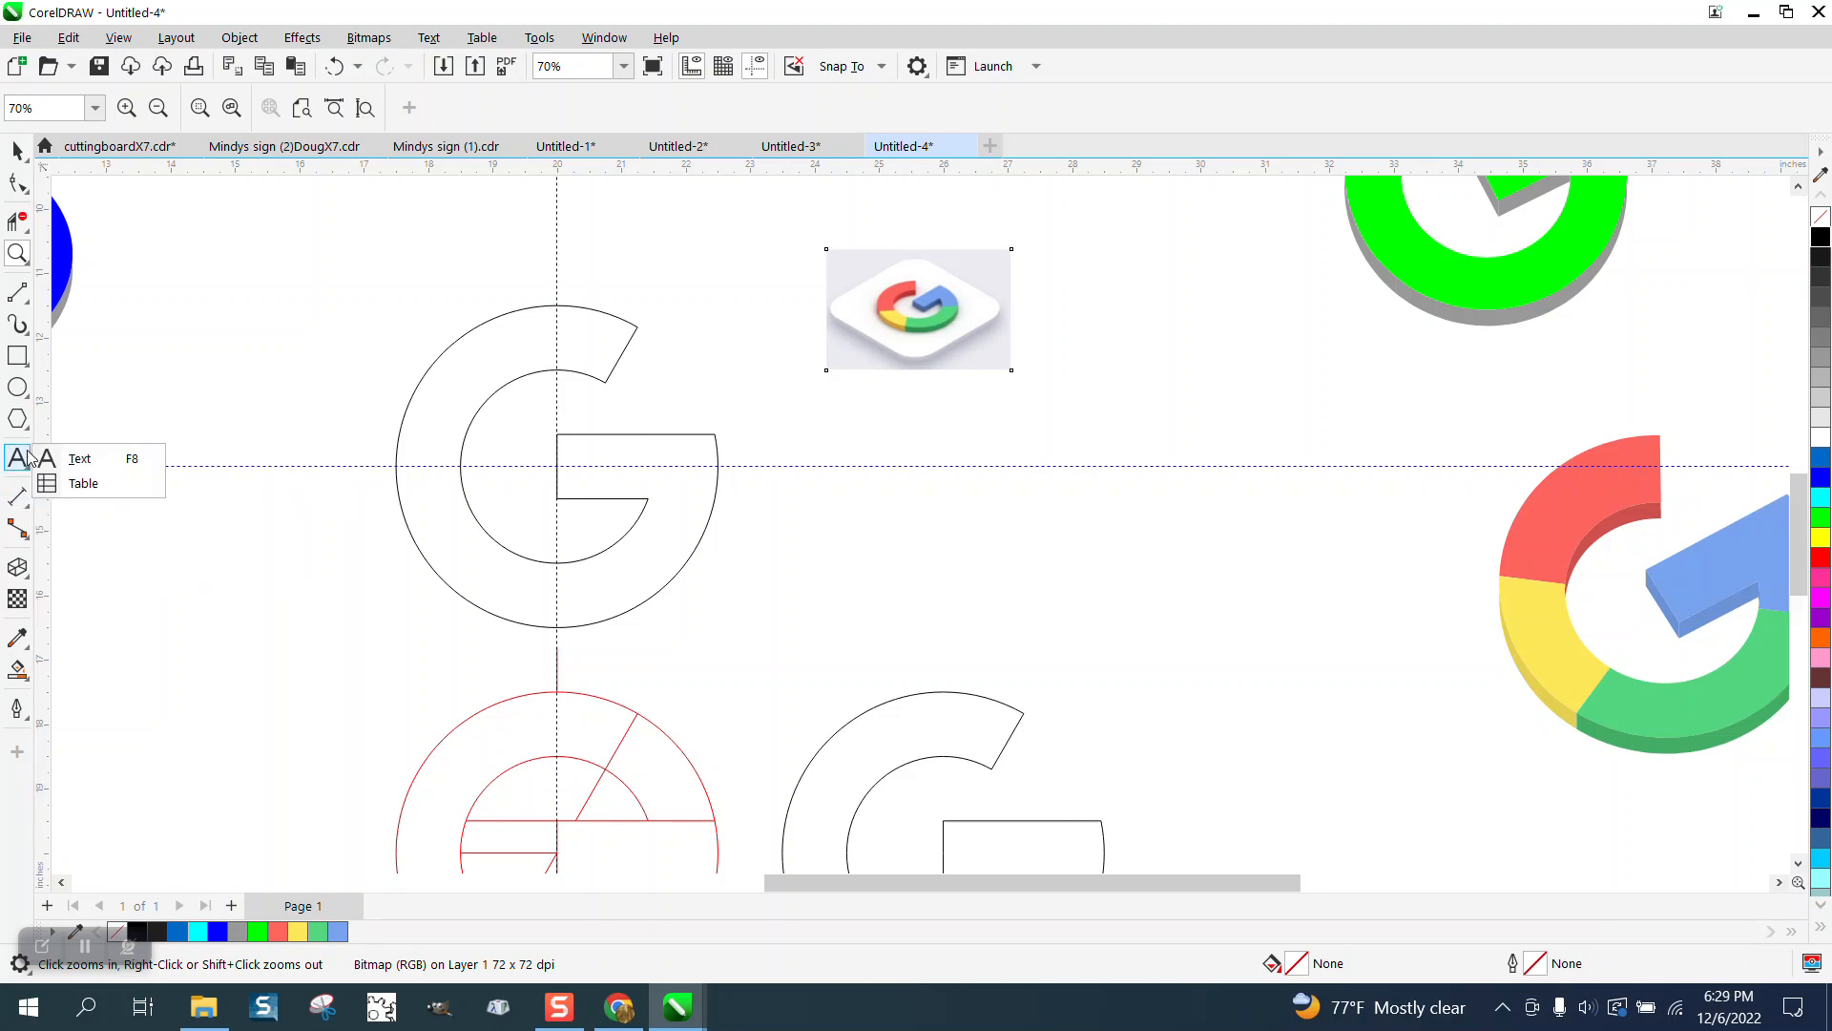
{"action": "left_click", "coordinate": [17, 291]}
{"action": "left_click", "coordinate": [100, 311]}
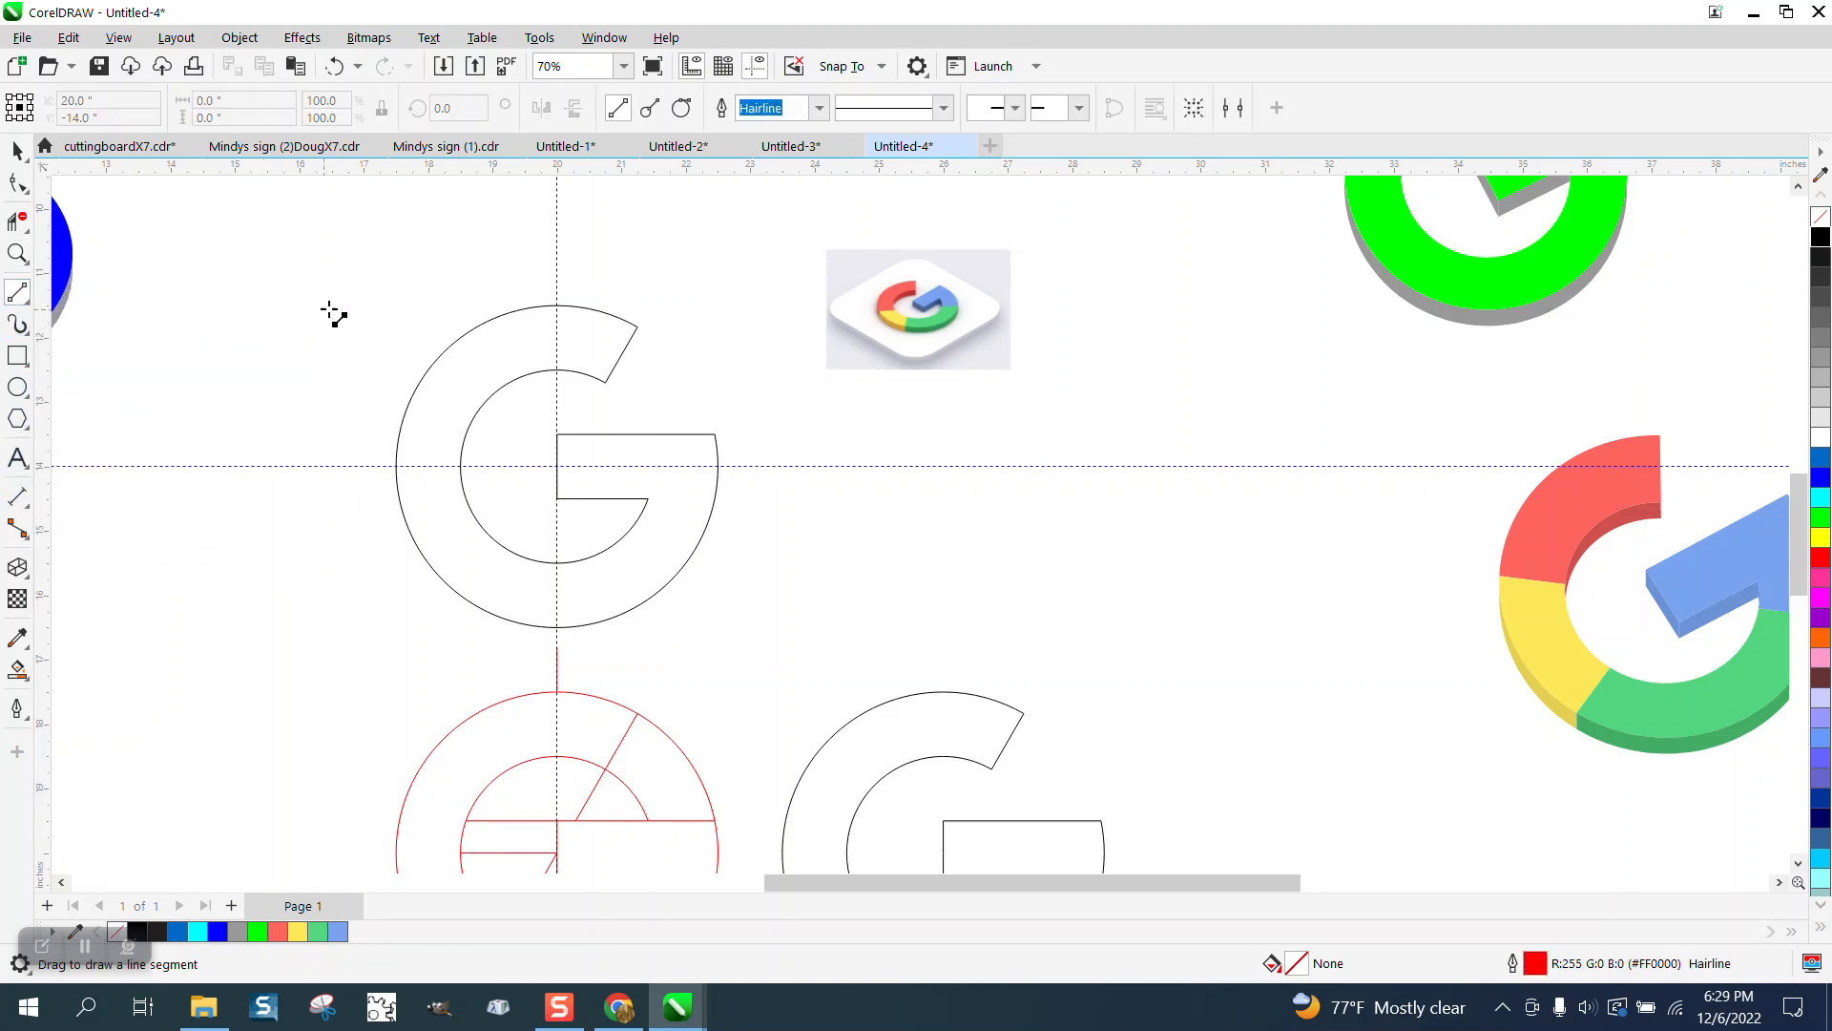
{"action": "left_click_drag", "start_coordinate": [355, 266], "coordinate": [336, 687]}
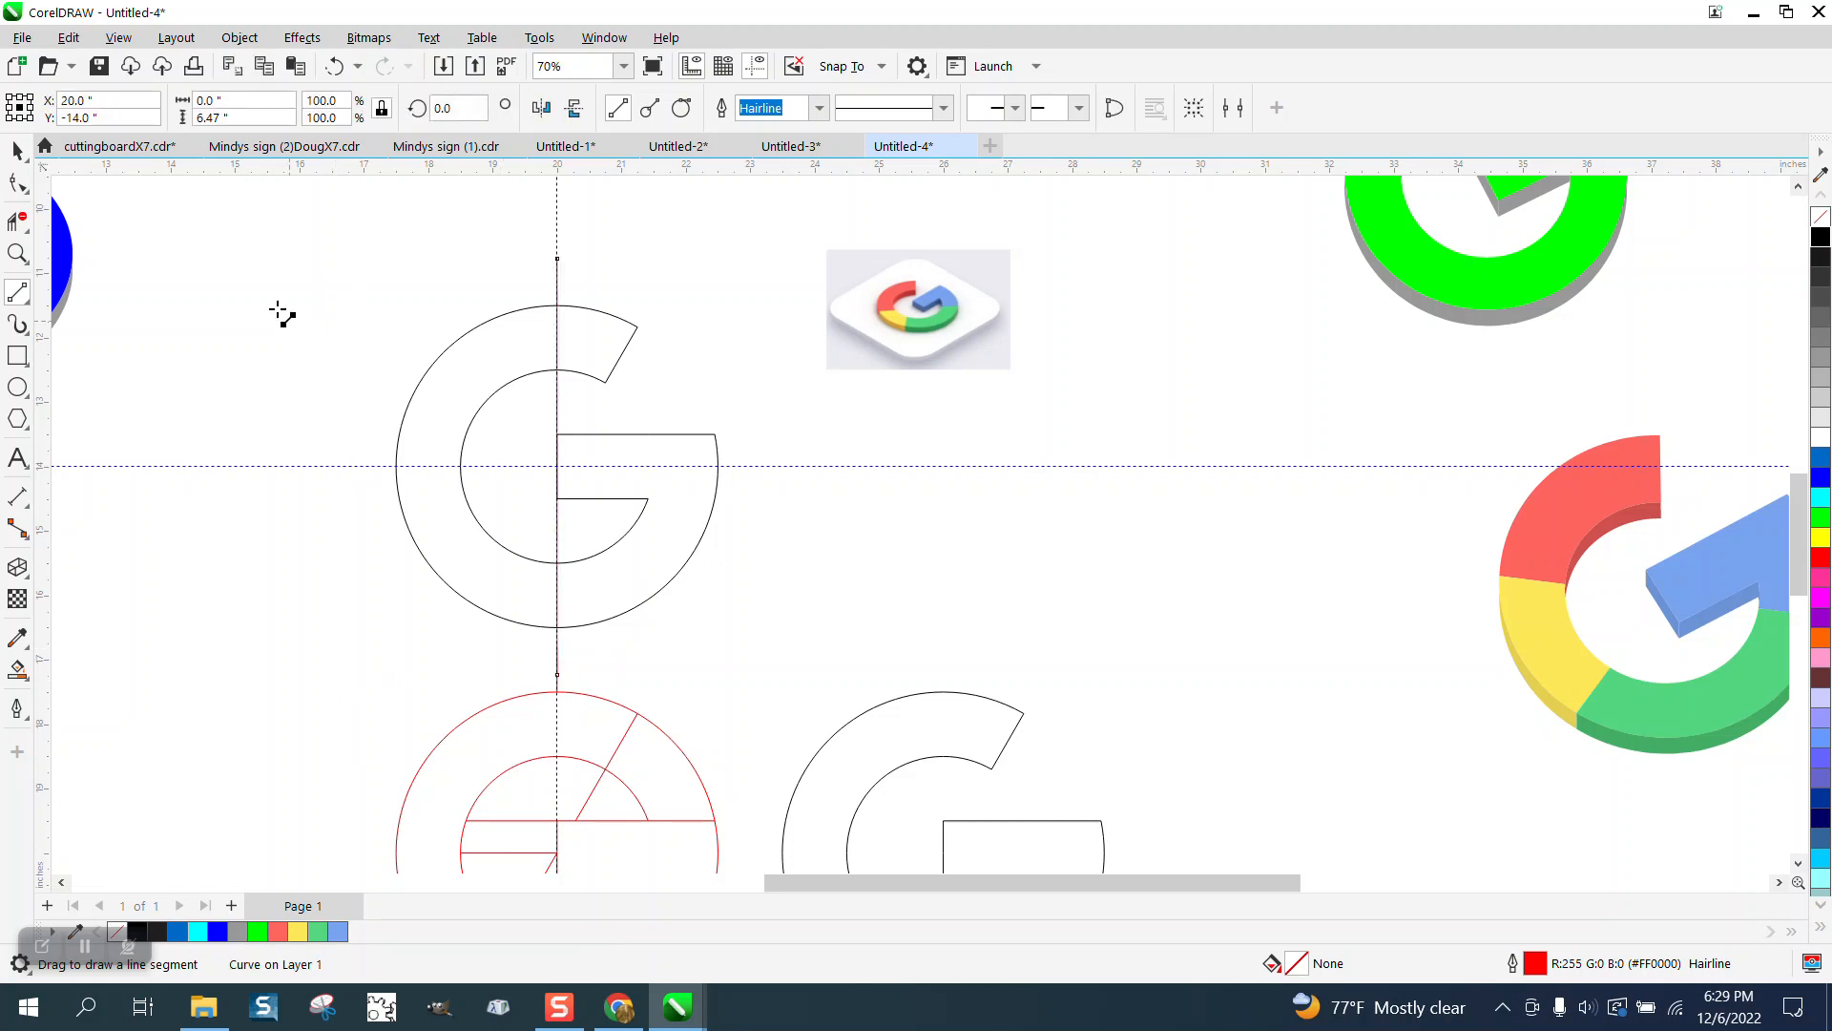
Rotate the line about its centre to about 56 degrees, and add a copy rotated to about 121 degrees.
{"action": "left_click", "coordinate": [17, 150]}
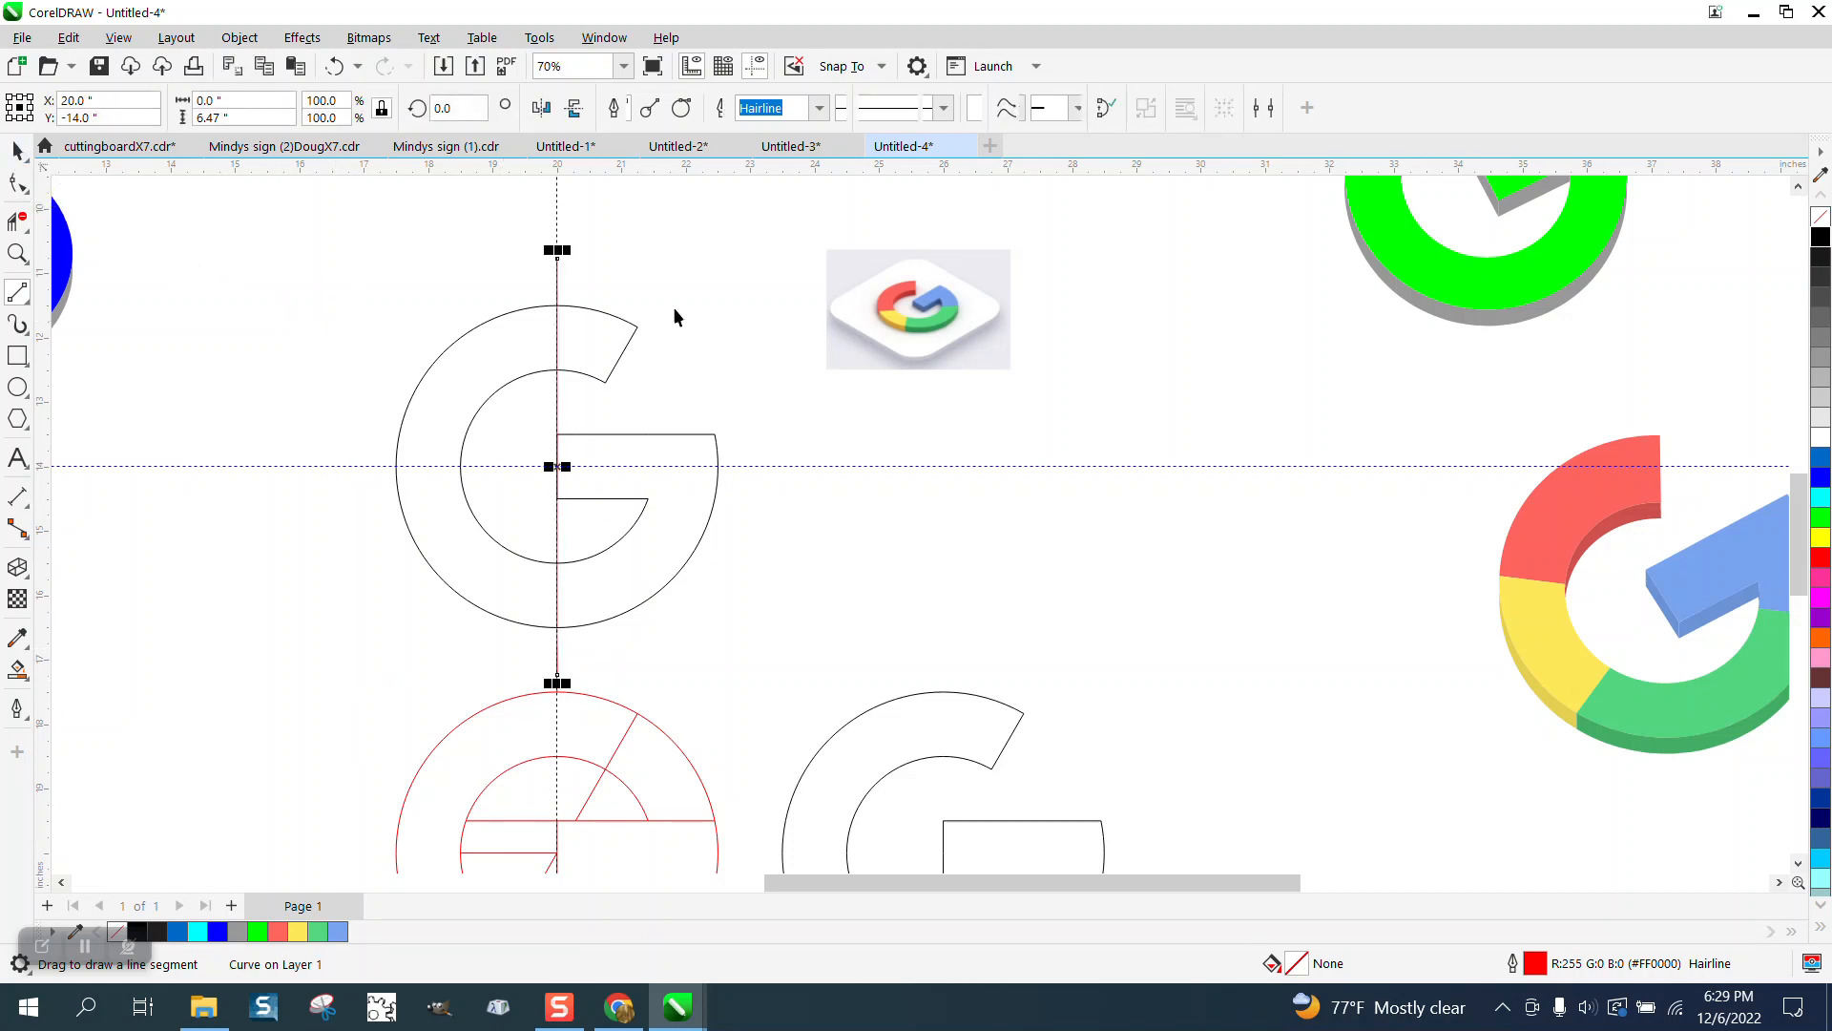
{"action": "left_click", "coordinate": [554, 467]}
{"action": "left_click_drag", "start_coordinate": [572, 250], "coordinate": [374, 334]}
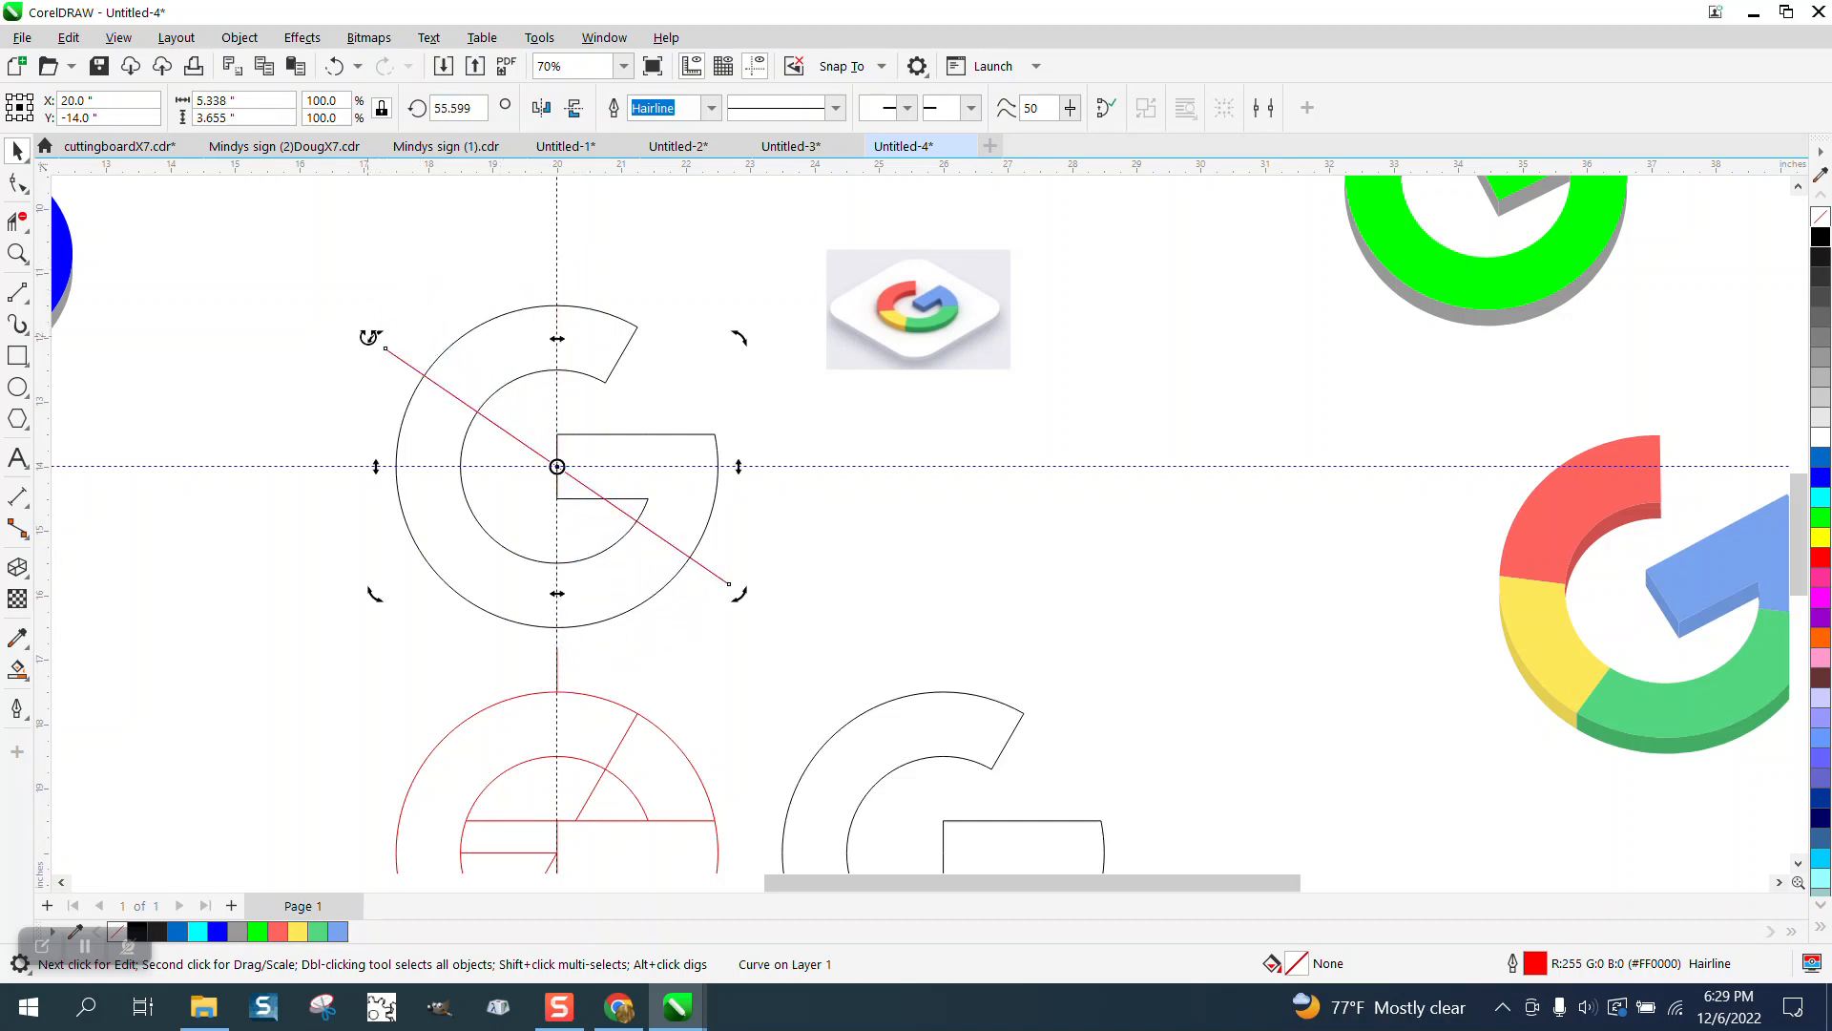
{"action": "left_click_drag", "start_coordinate": [374, 334], "coordinate": [349, 552]}
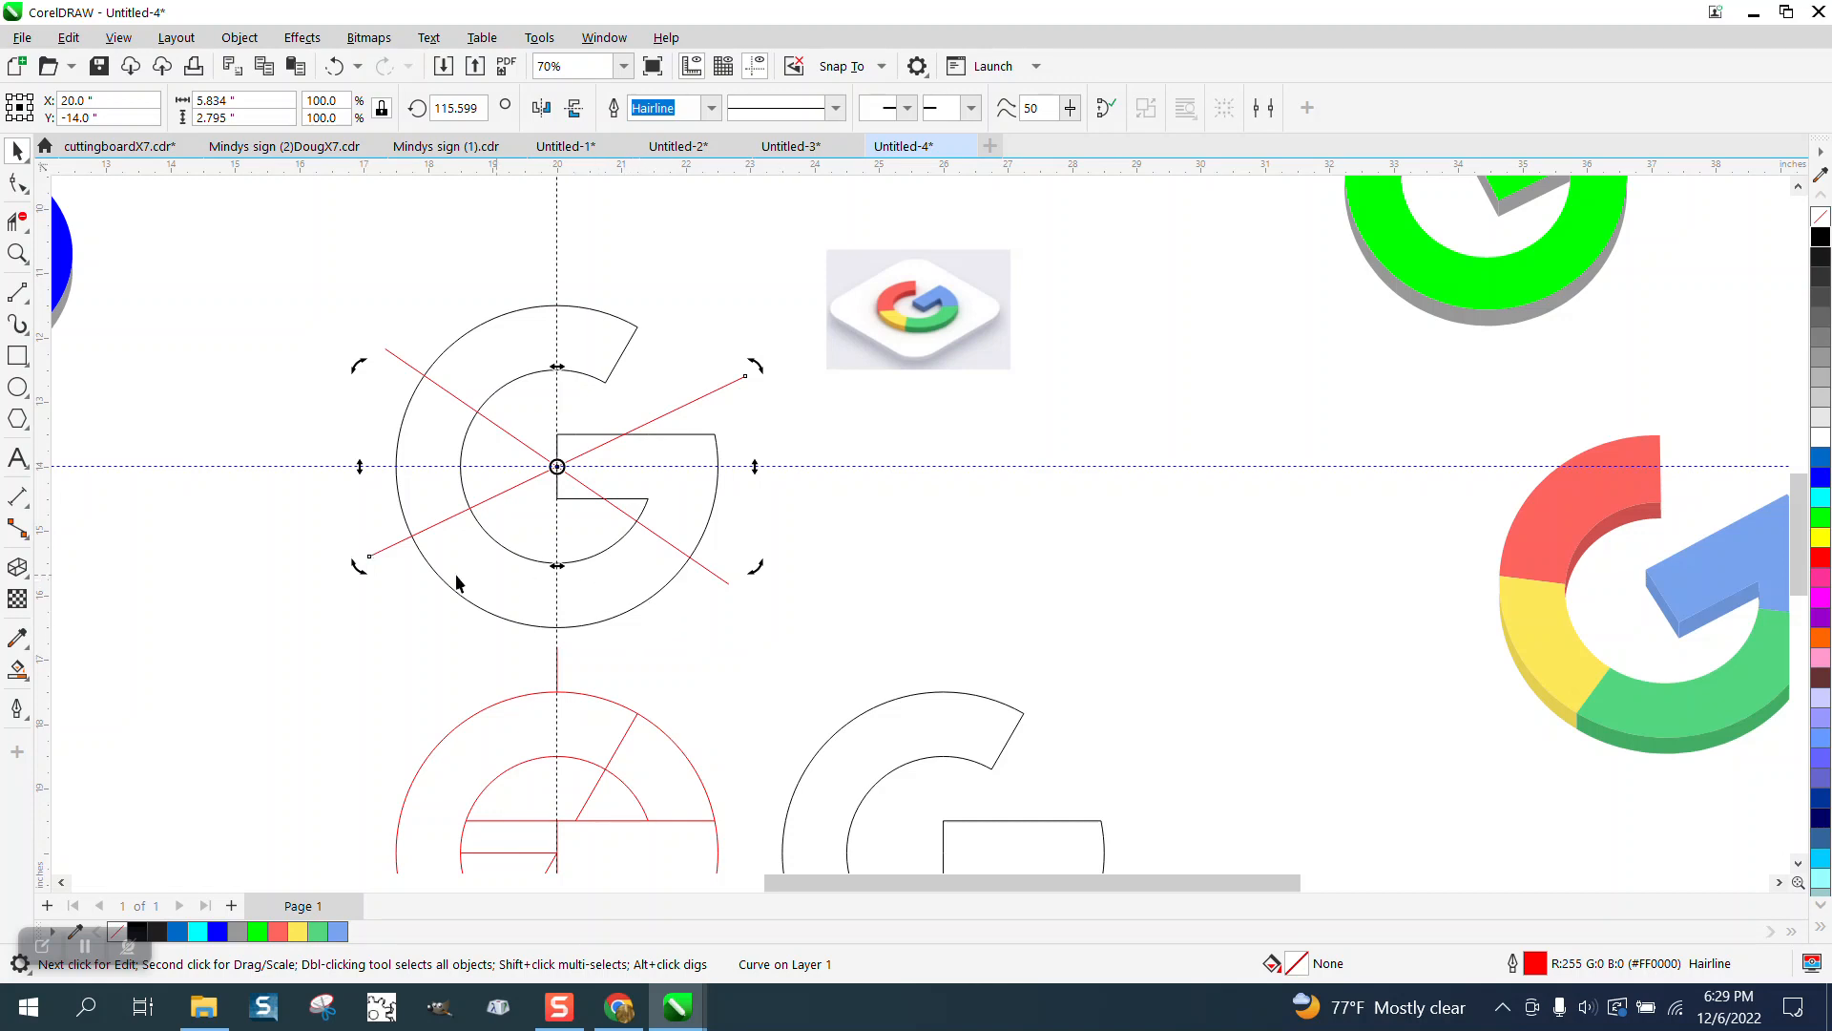
{"action": "left_click_drag", "start_coordinate": [360, 564], "coordinate": [374, 584]}
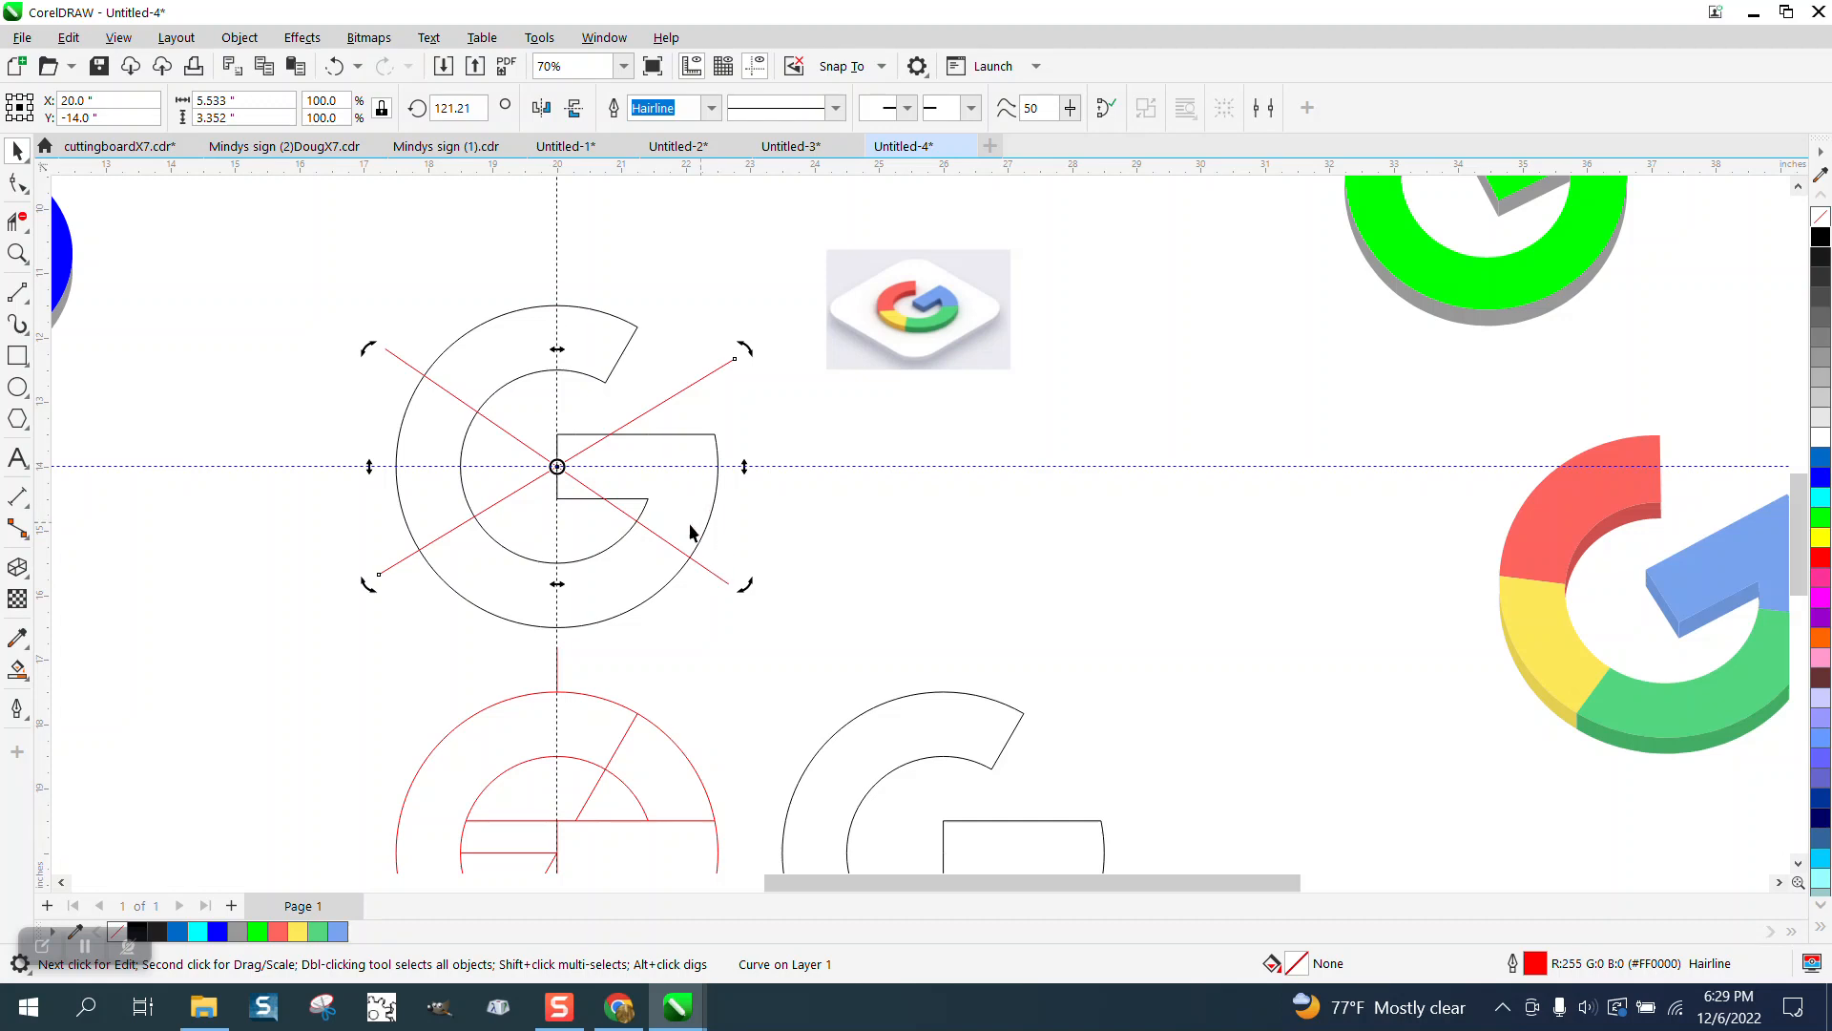
Delete the segments of both diagonal lines inside the G's horizontal bar, and move the reference image higher above the G.
{"action": "left_click", "coordinate": [17, 221]}
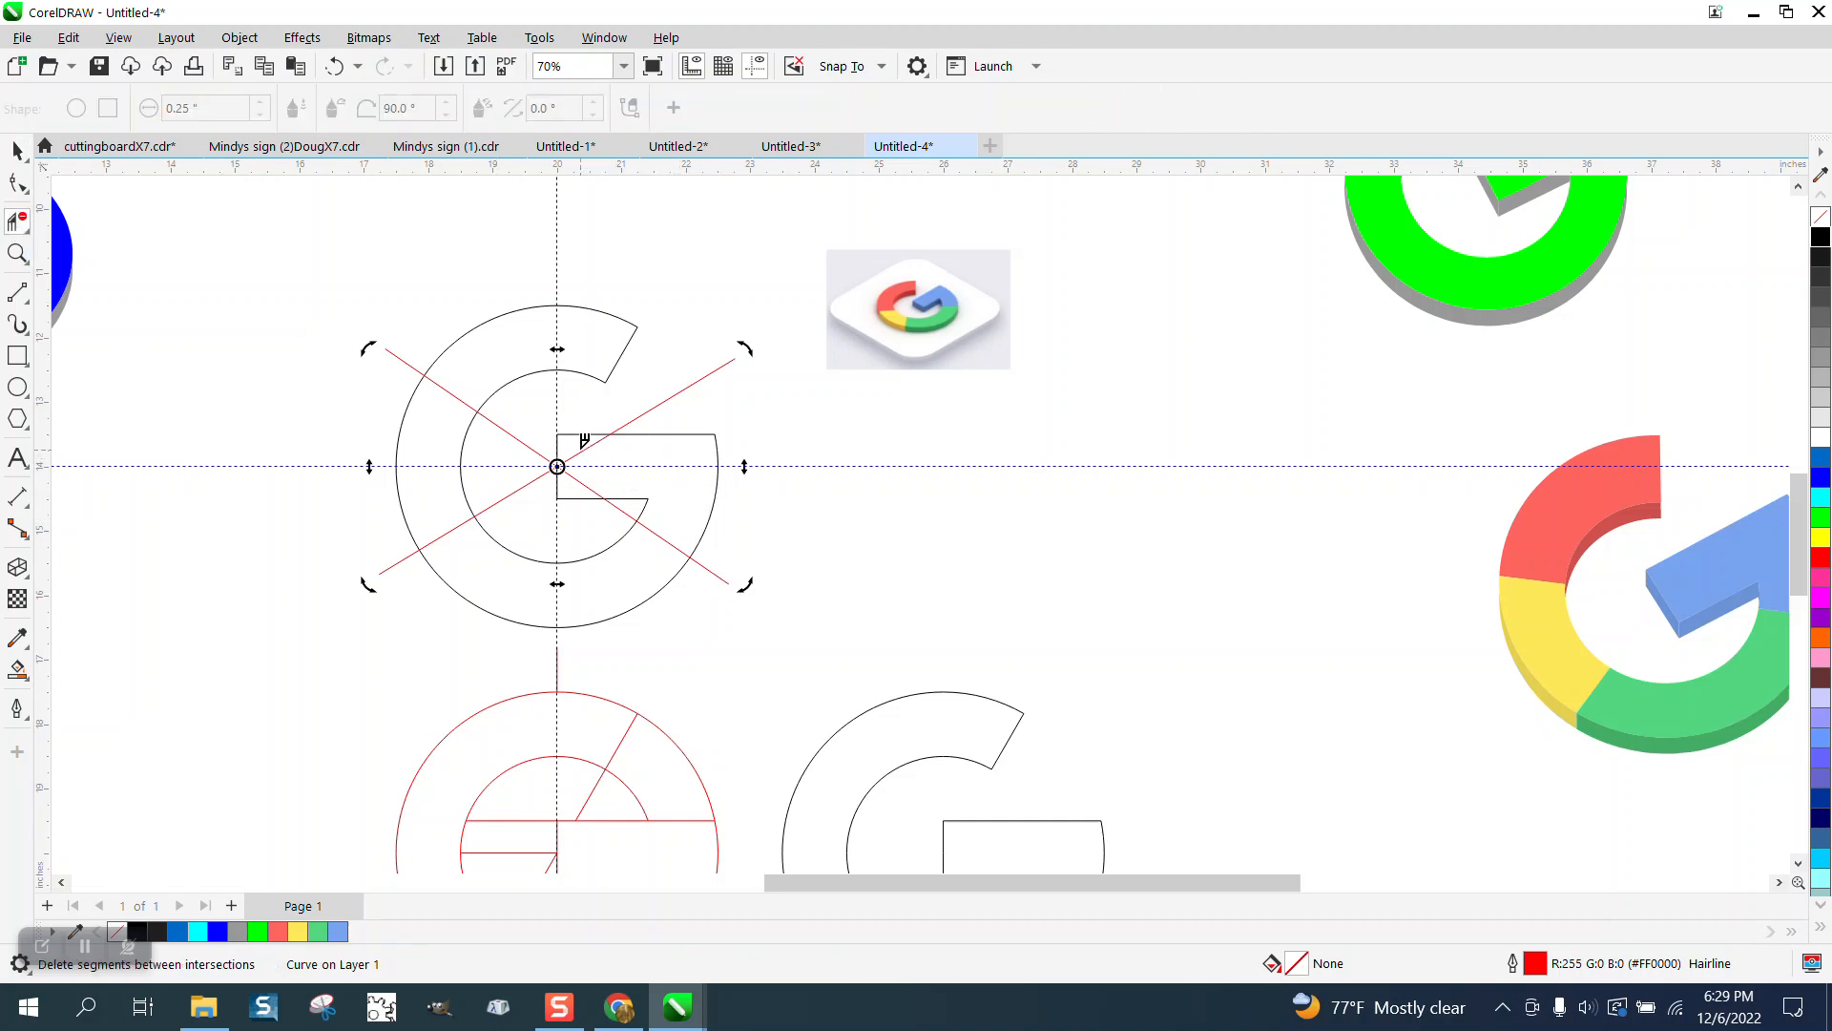
{"action": "left_click", "coordinate": [582, 449]}
{"action": "left_click", "coordinate": [584, 482]}
{"action": "scroll", "coordinate": [597, 601], "scroll_direction": "down", "scroll_amount": 1}
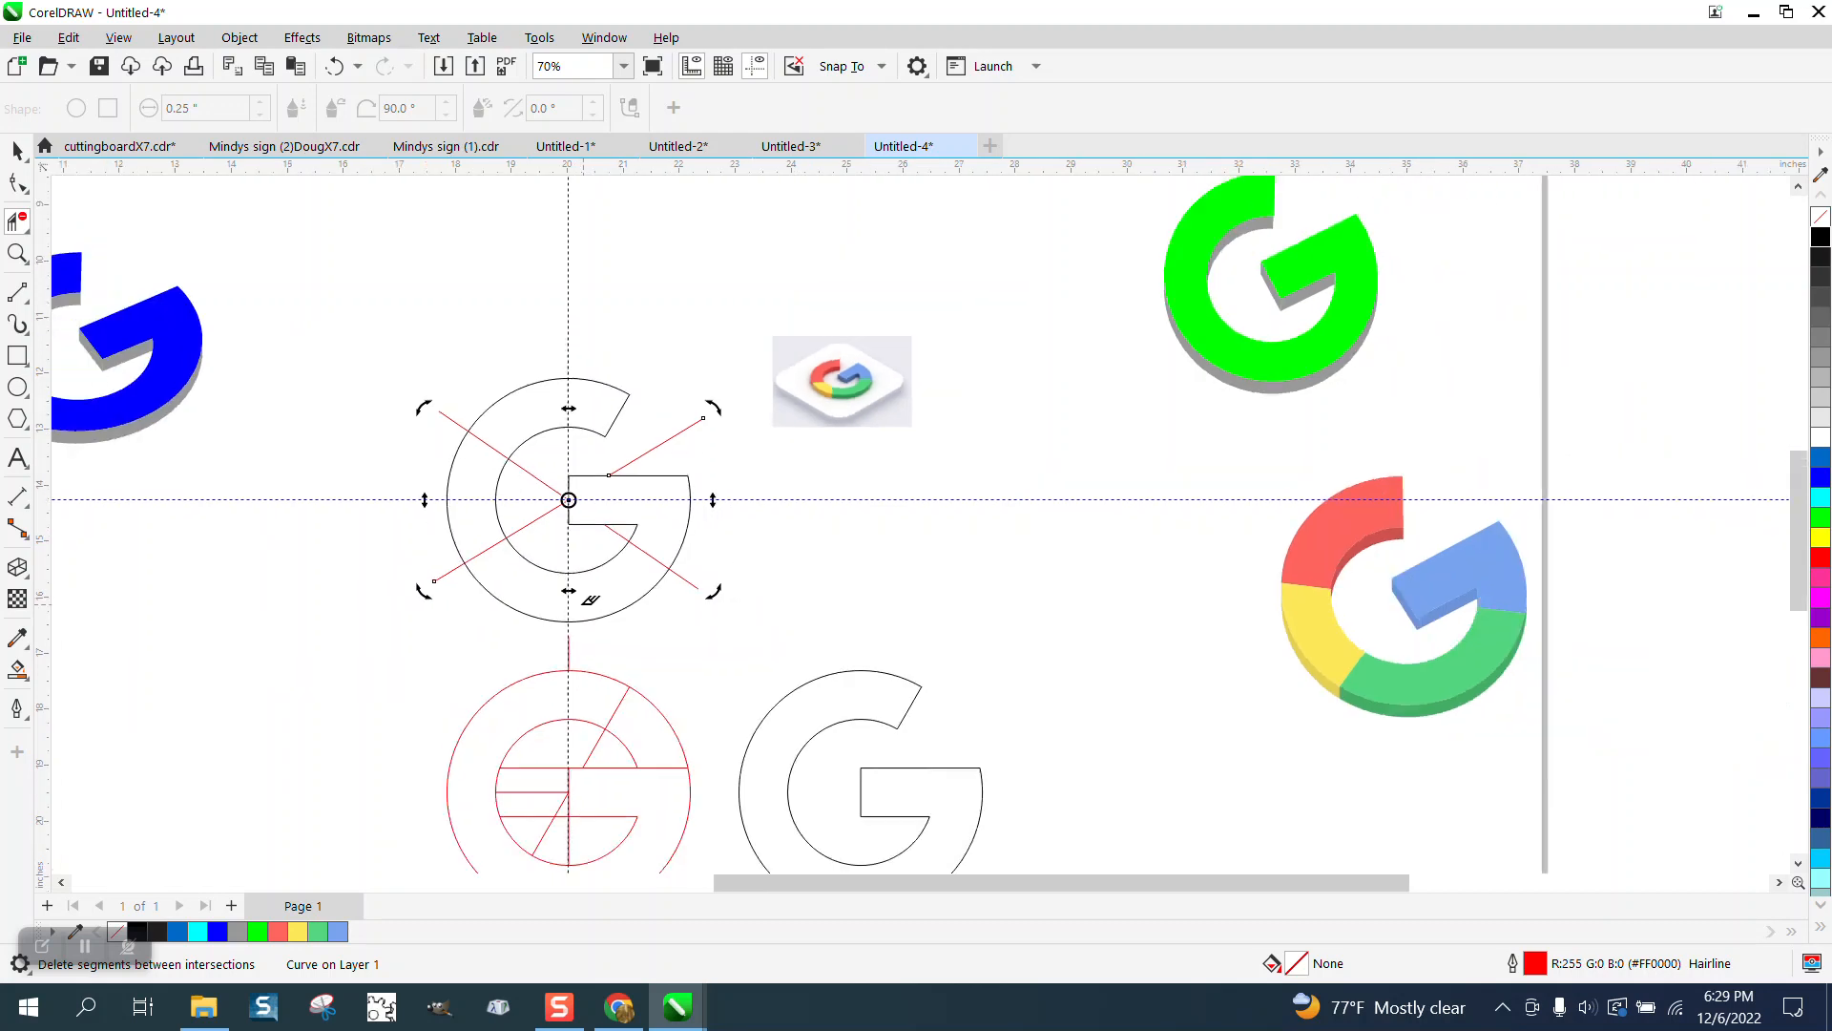
{"action": "scroll", "coordinate": [591, 600], "scroll_direction": "down", "scroll_amount": 1}
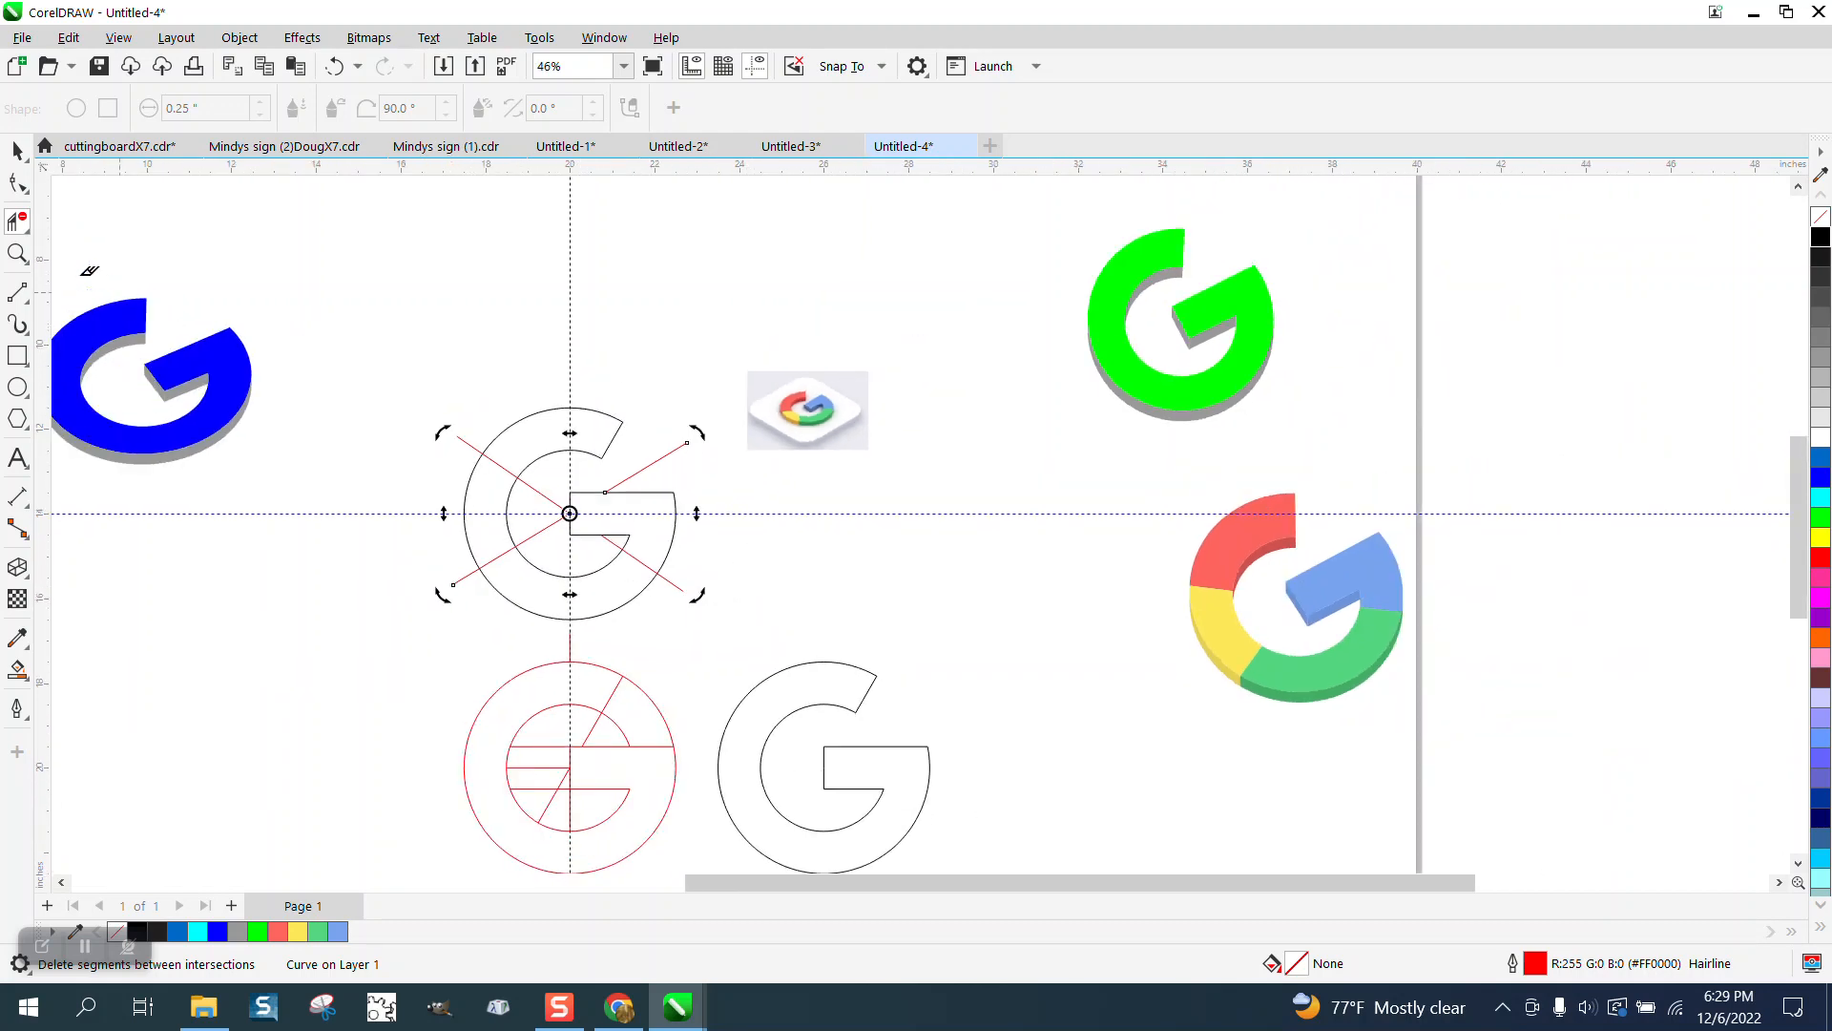
{"action": "left_click", "coordinate": [17, 150]}
{"action": "left_click_drag", "start_coordinate": [838, 391], "coordinate": [822, 269]}
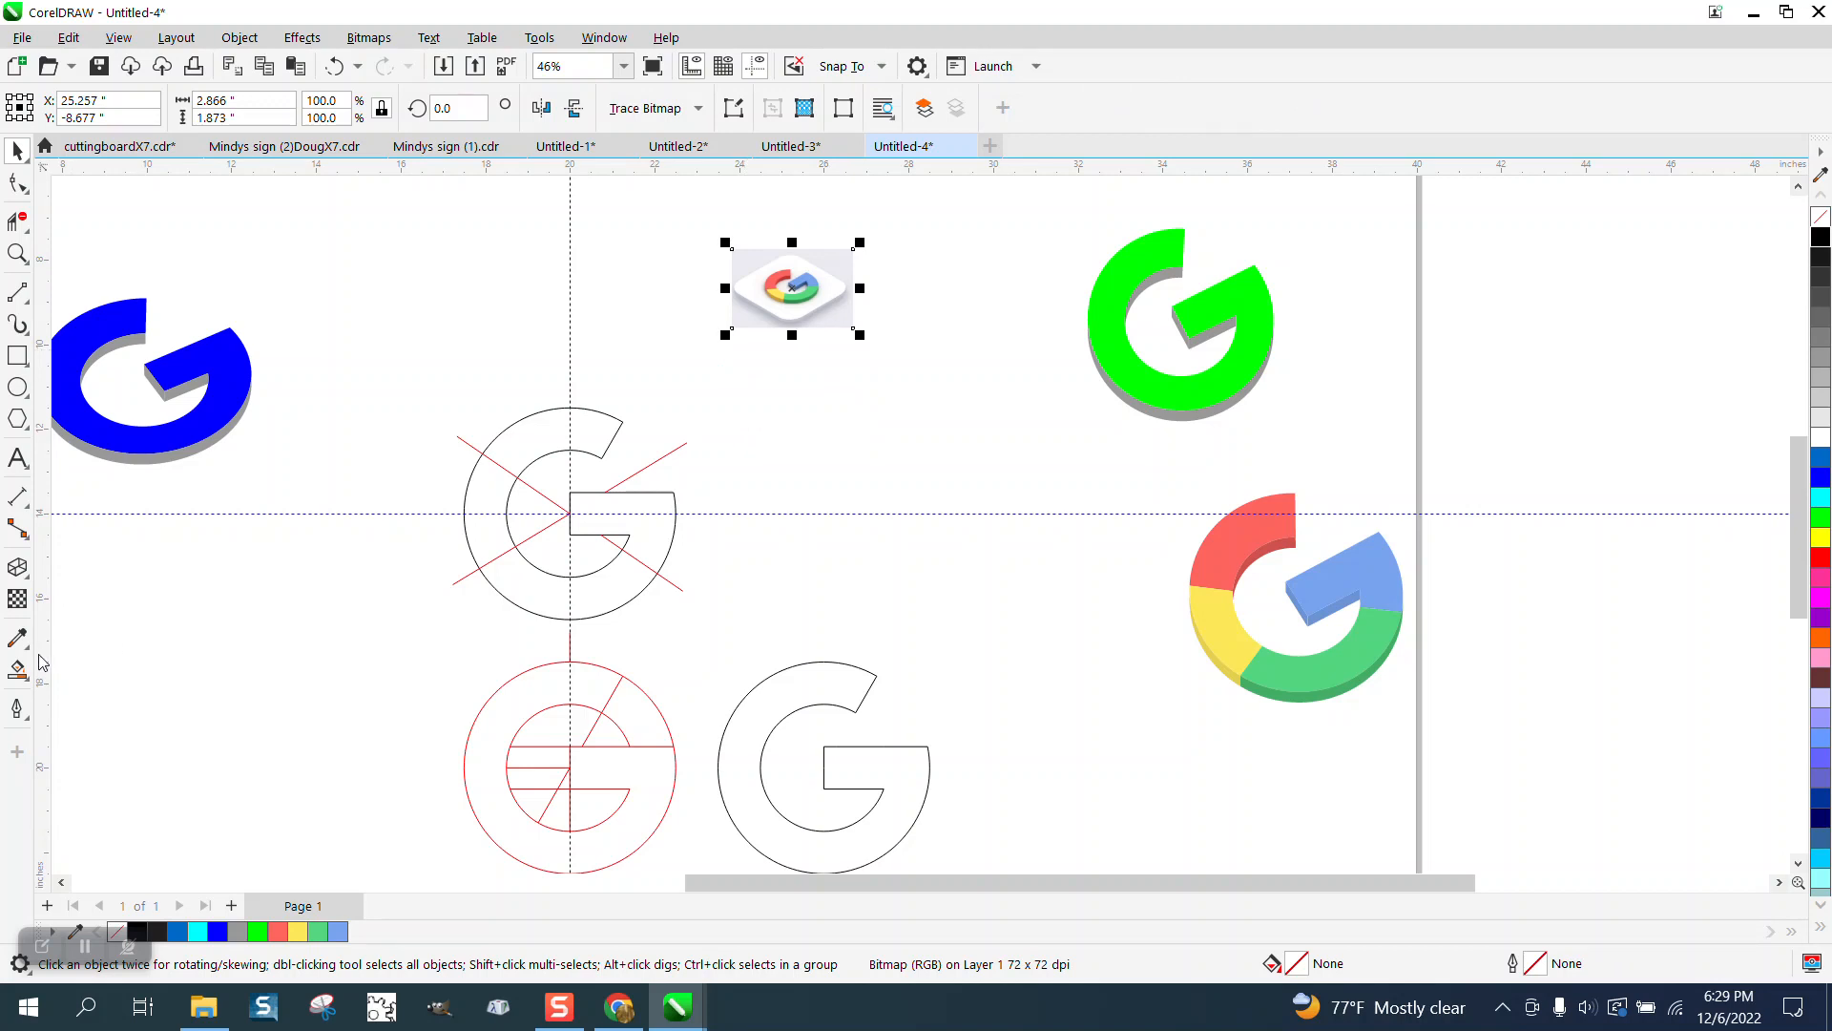
Smart-fill the G's four sections as separate blue shapes, moving each one 6 inches to the right.
{"action": "left_click", "coordinate": [17, 669]}
{"action": "left_click", "coordinate": [543, 446]}
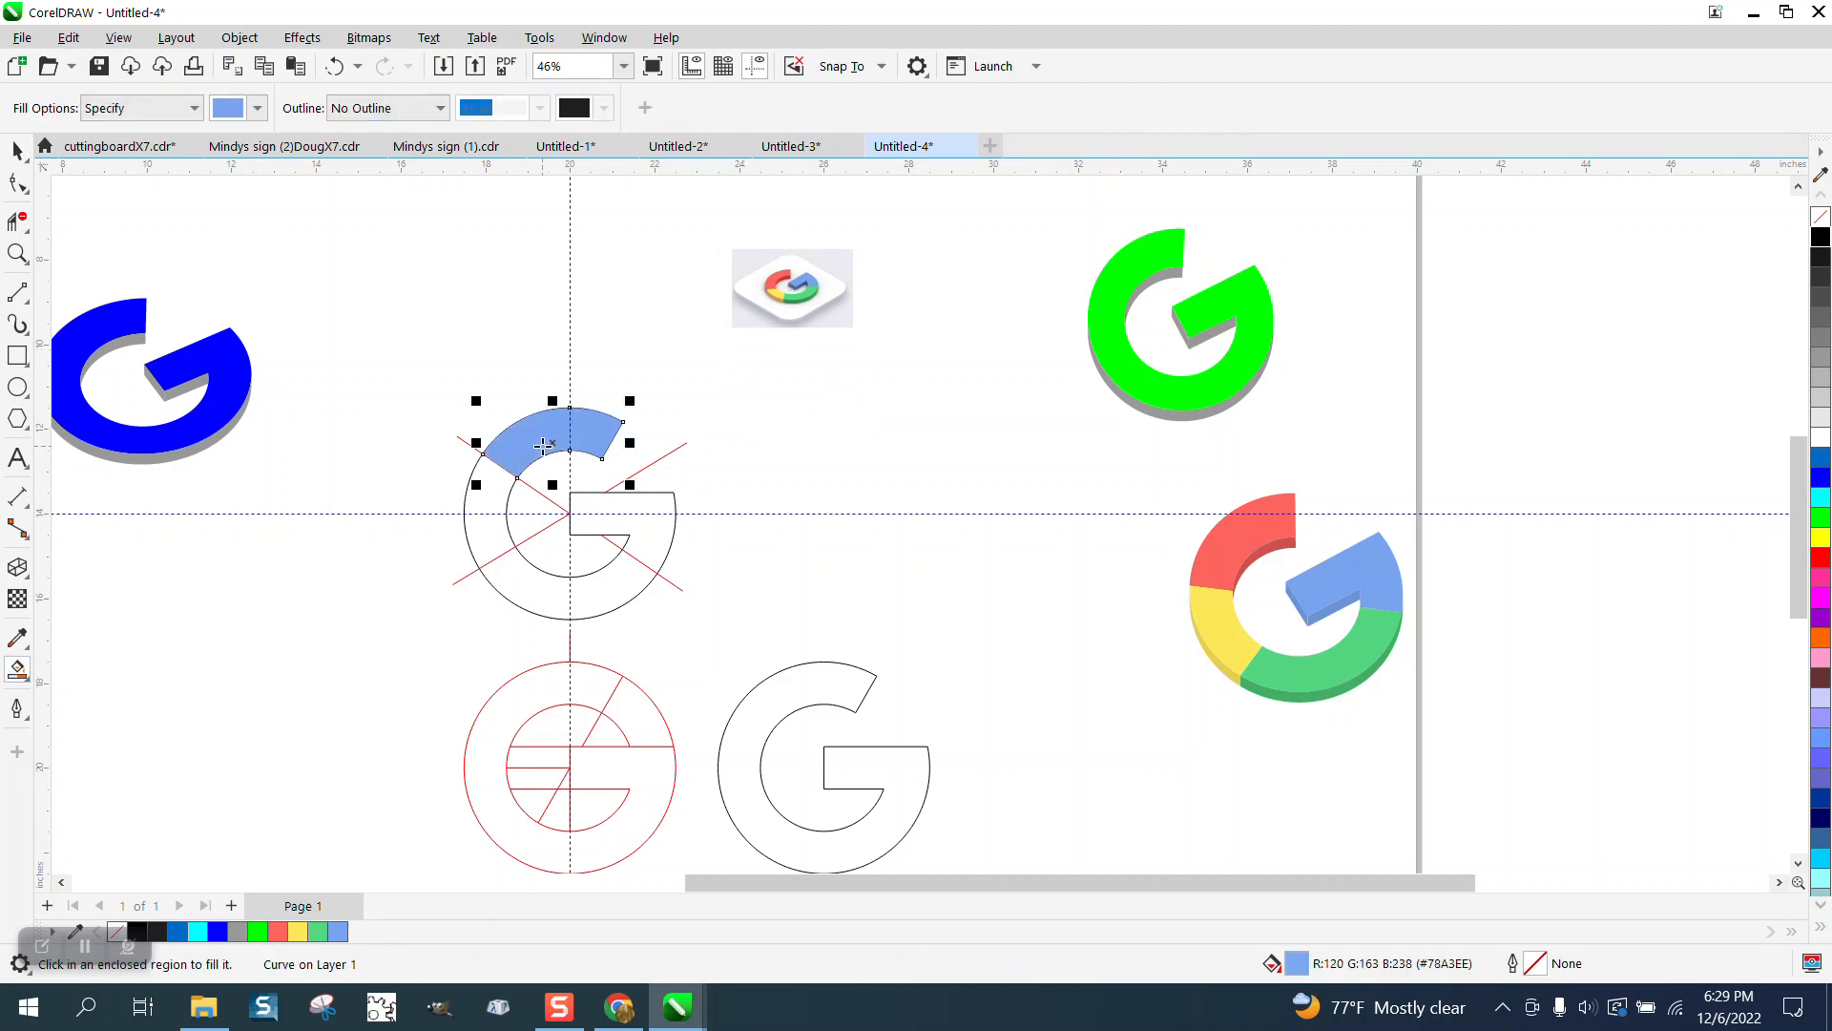
{"action": "key", "text": "Right"}
{"action": "left_click", "coordinate": [490, 507]}
{"action": "key", "text": "Right"}
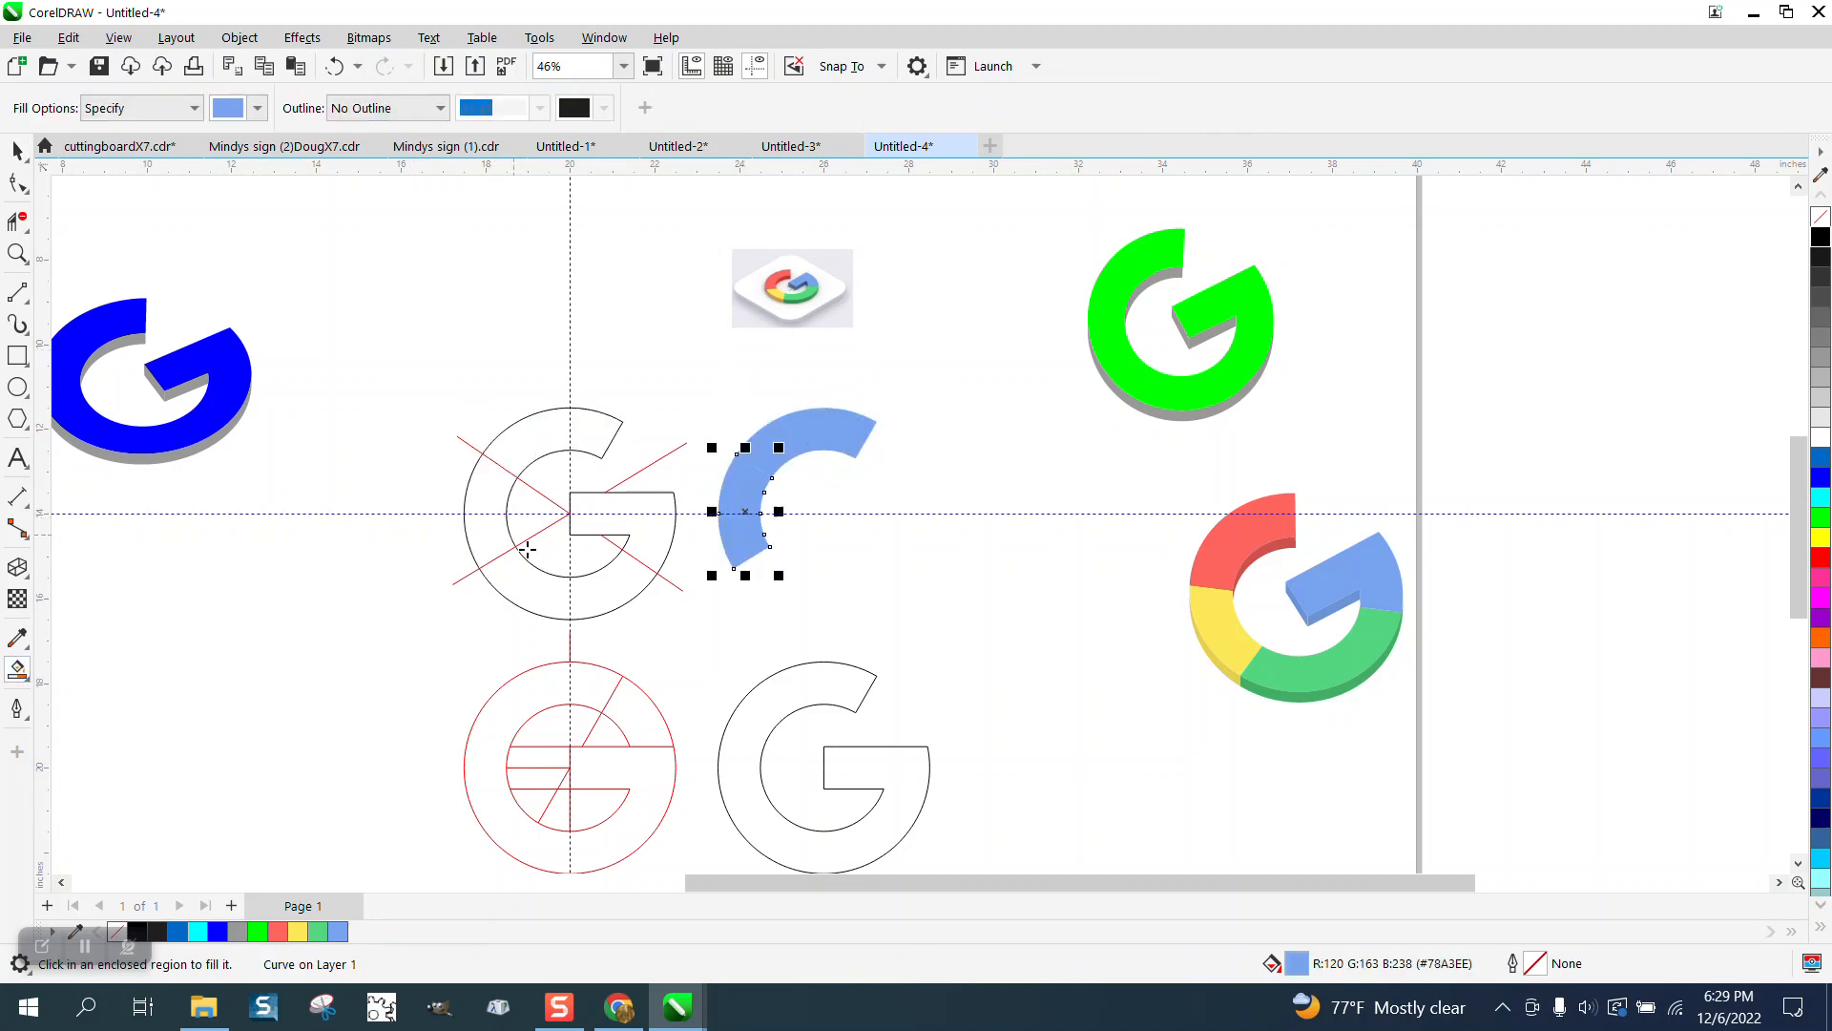
{"action": "left_click", "coordinate": [526, 578]}
{"action": "key", "text": "Right"}
{"action": "left_click", "coordinate": [644, 521]}
{"action": "key", "text": "Right"}
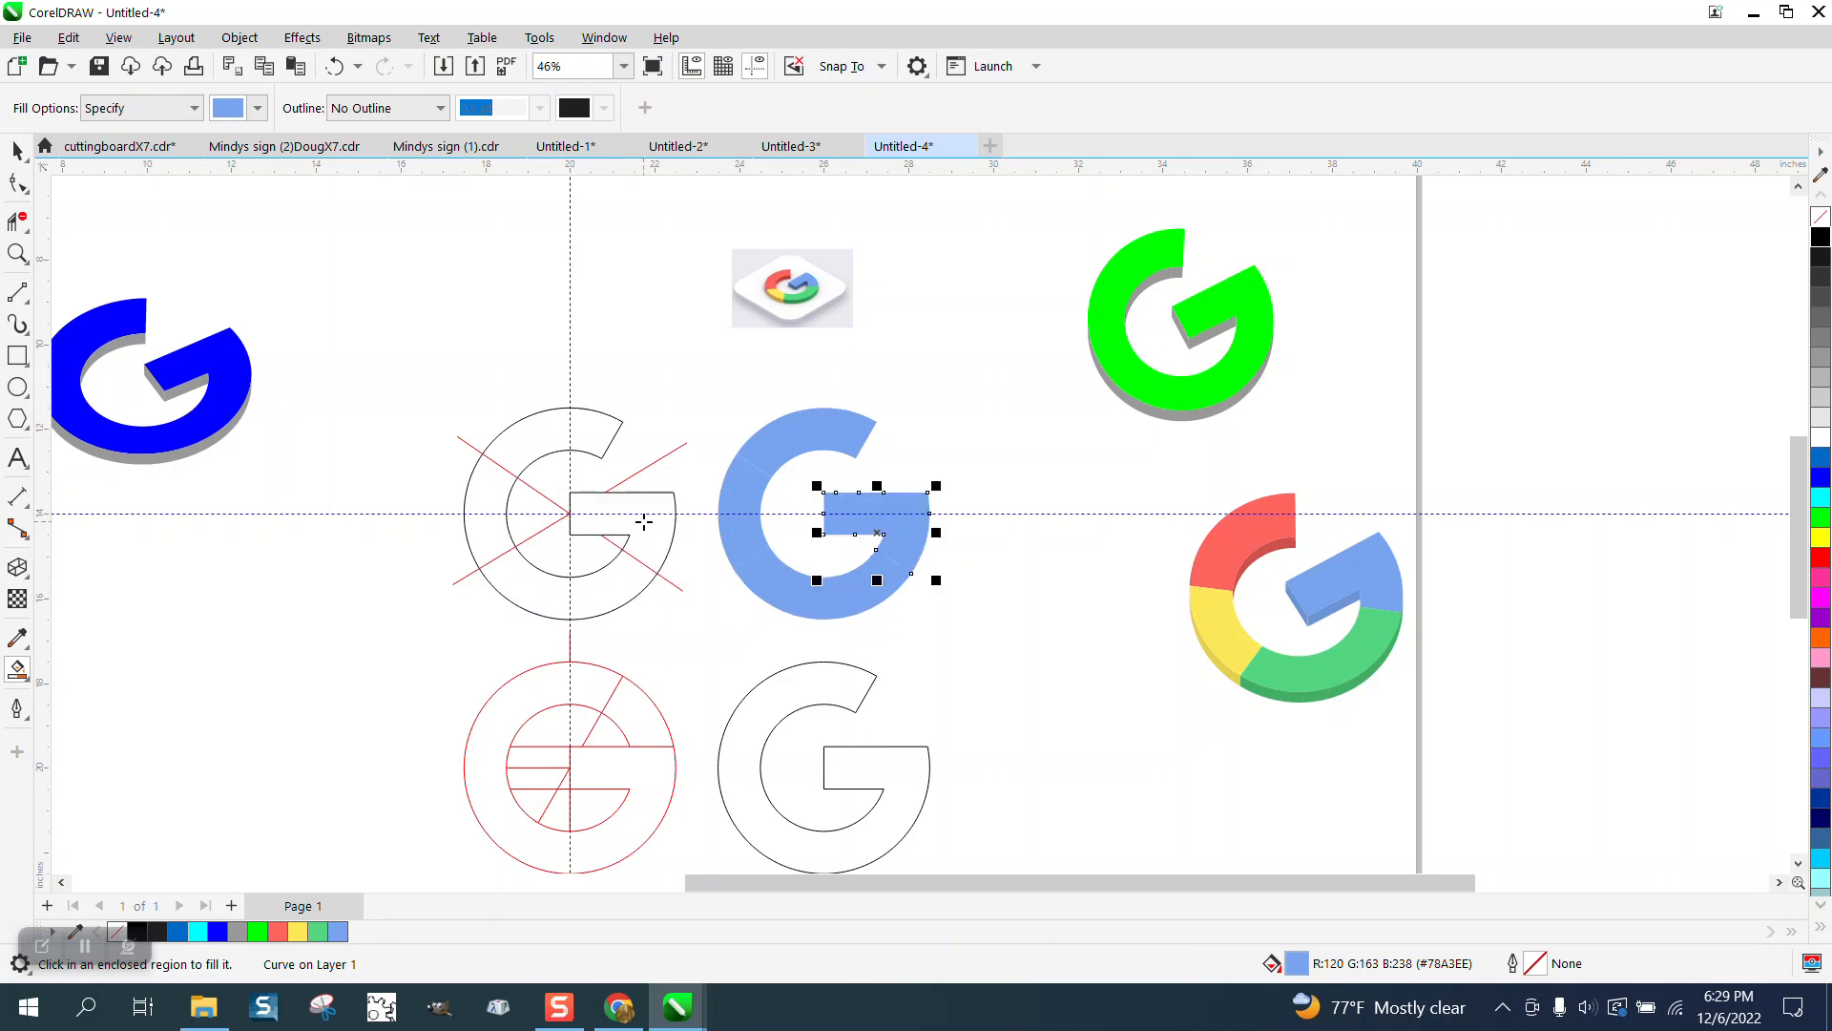
Move the G outline with its dividing lines 12 inches right and 6 inches down, and the four blue sections 6 inches left.
{"action": "left_click", "coordinate": [17, 151]}
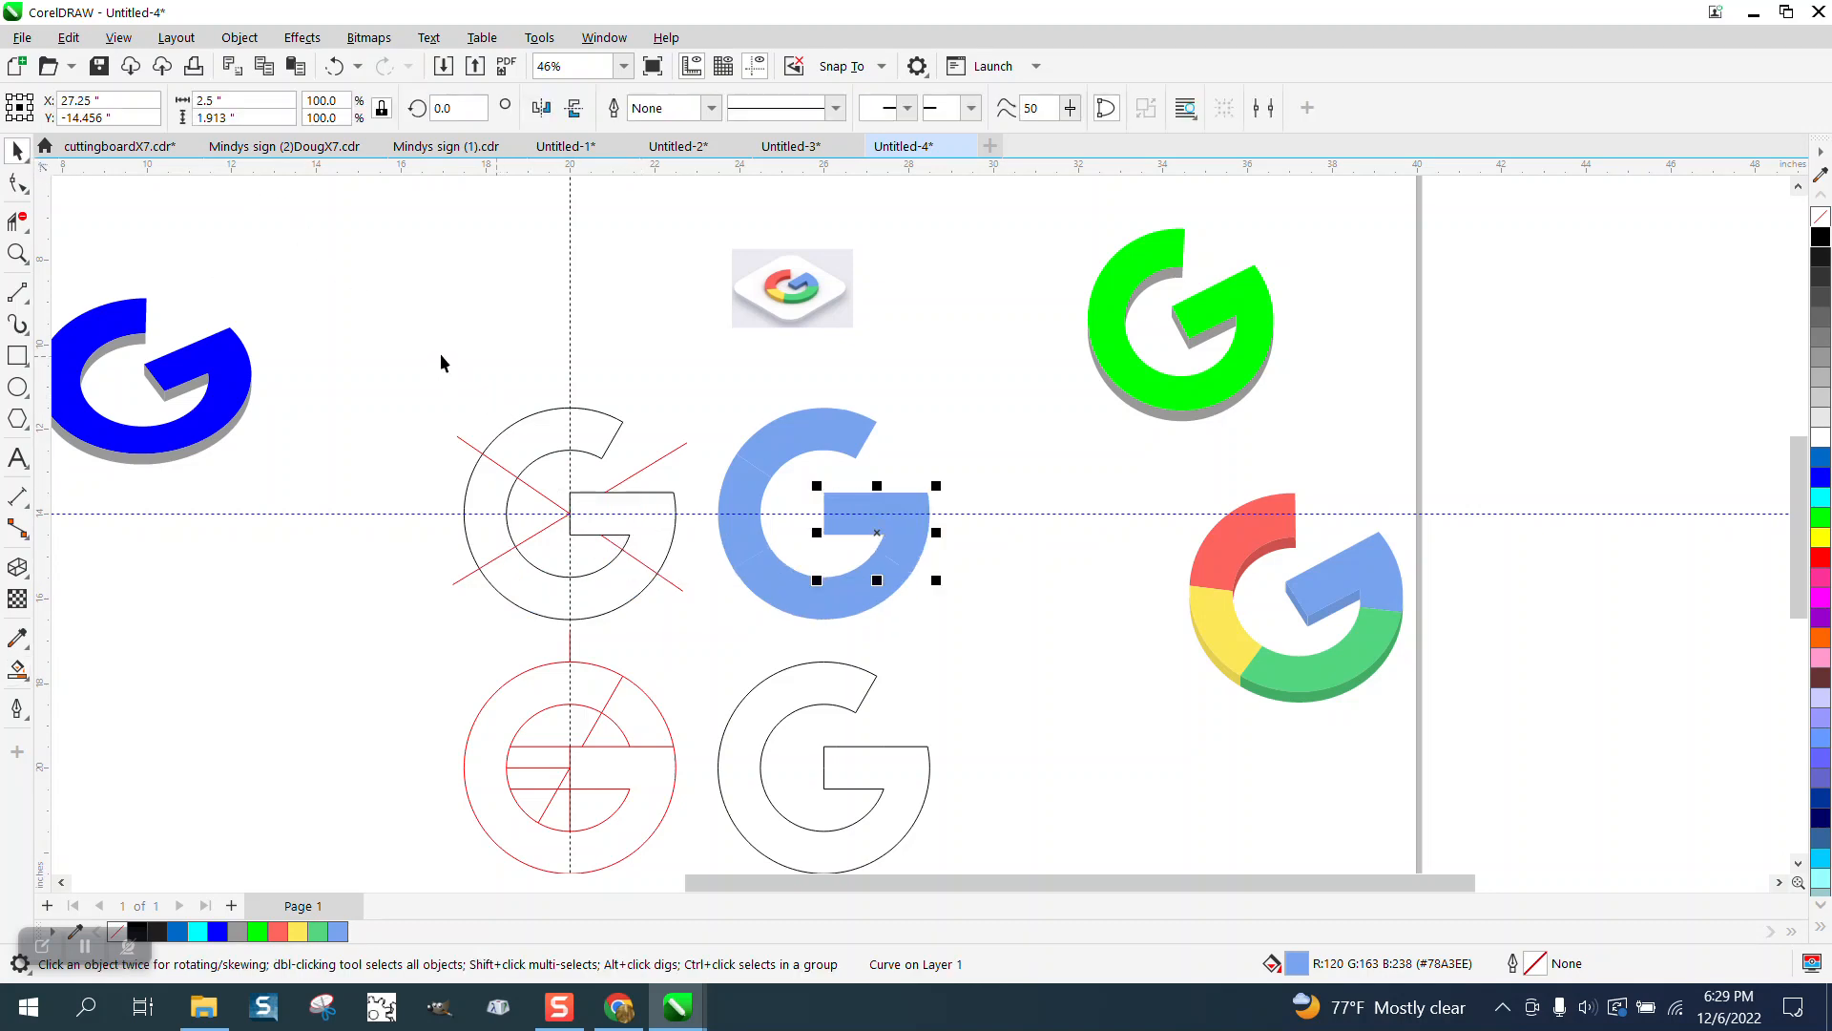
{"action": "left_click_drag", "start_coordinate": [422, 372], "coordinate": [727, 647]}
{"action": "key", "text": "Right"}
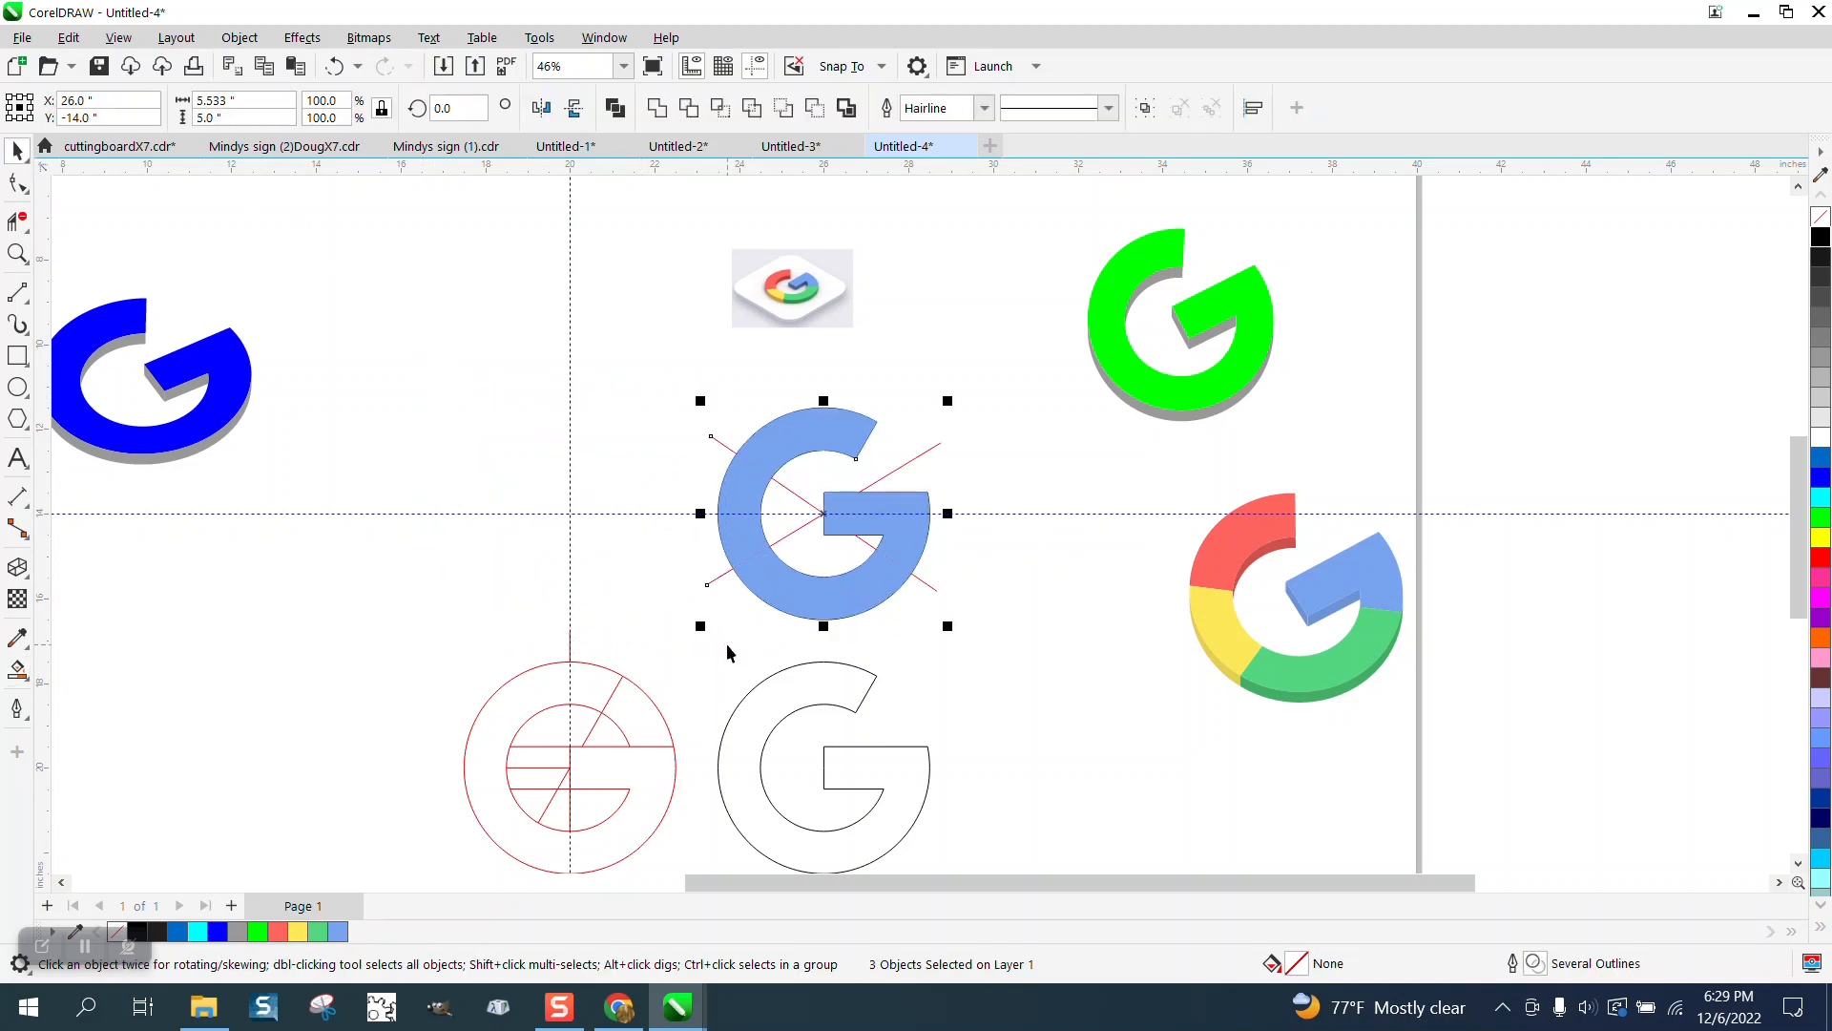
{"action": "key", "text": "Down"}
{"action": "key", "text": "Right"}
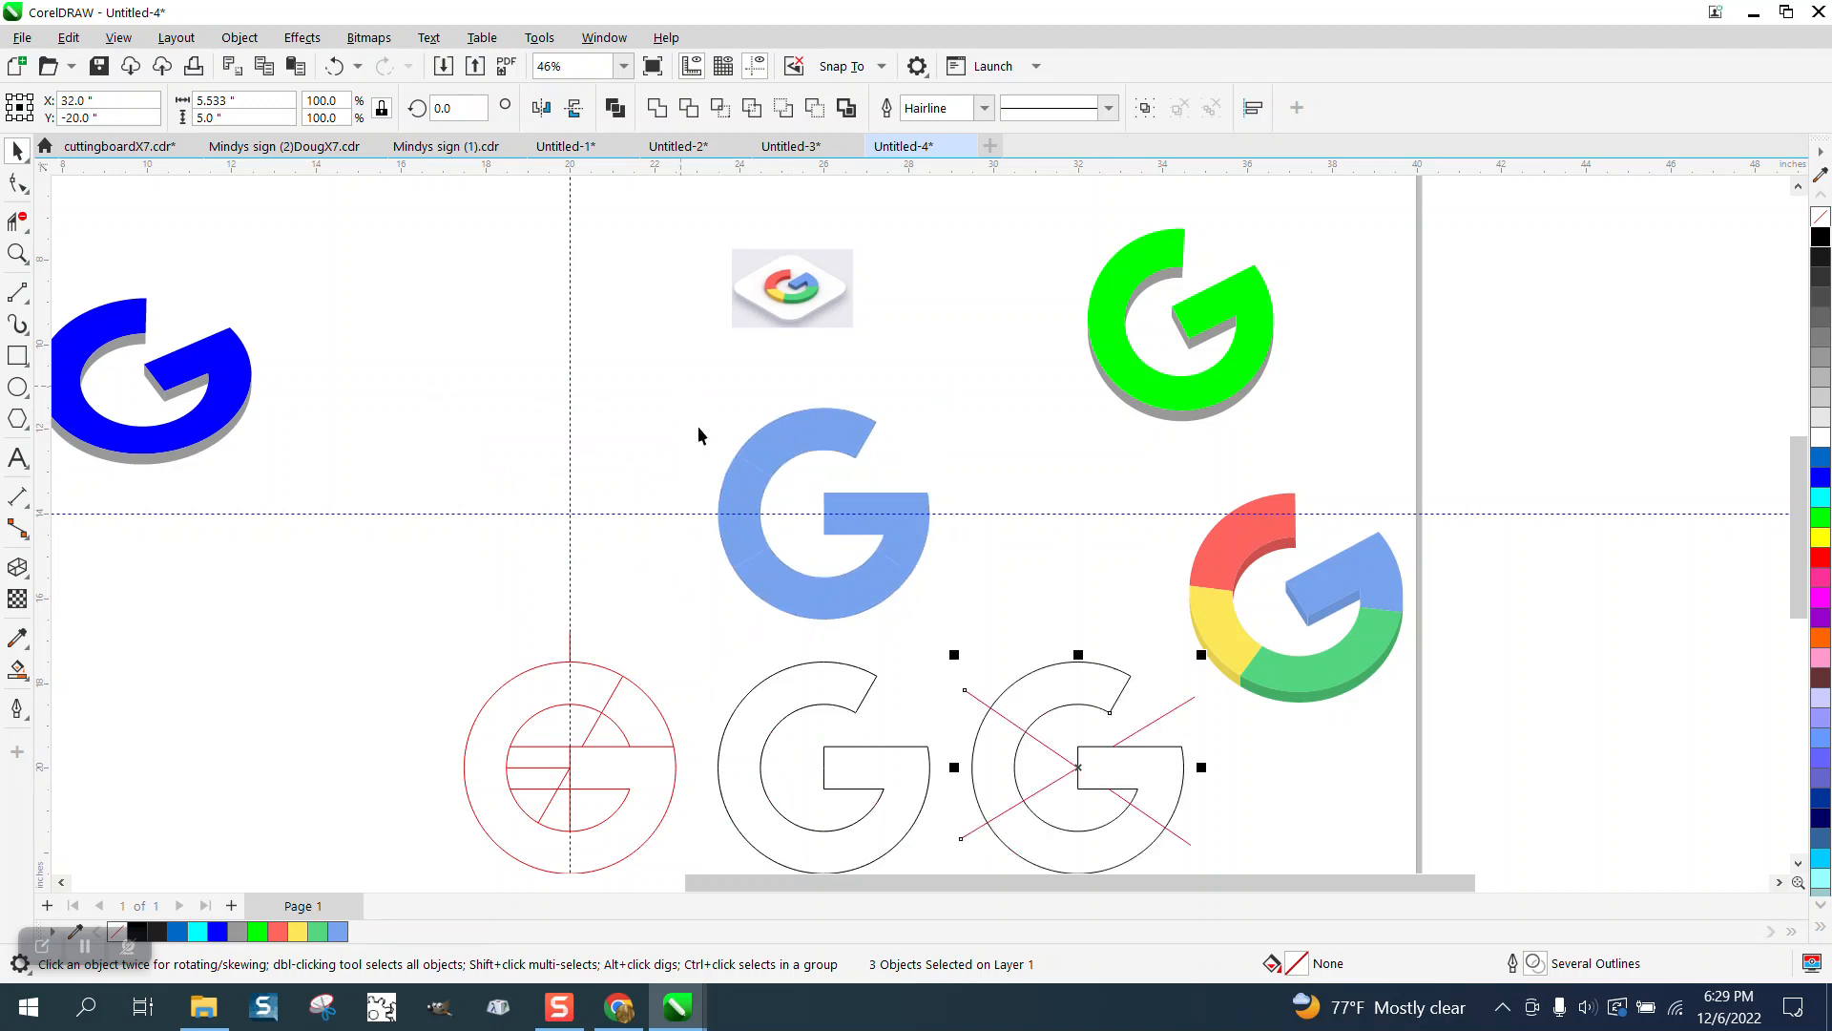
{"action": "left_click_drag", "start_coordinate": [681, 389], "coordinate": [981, 637]}
{"action": "key", "text": "Left"}
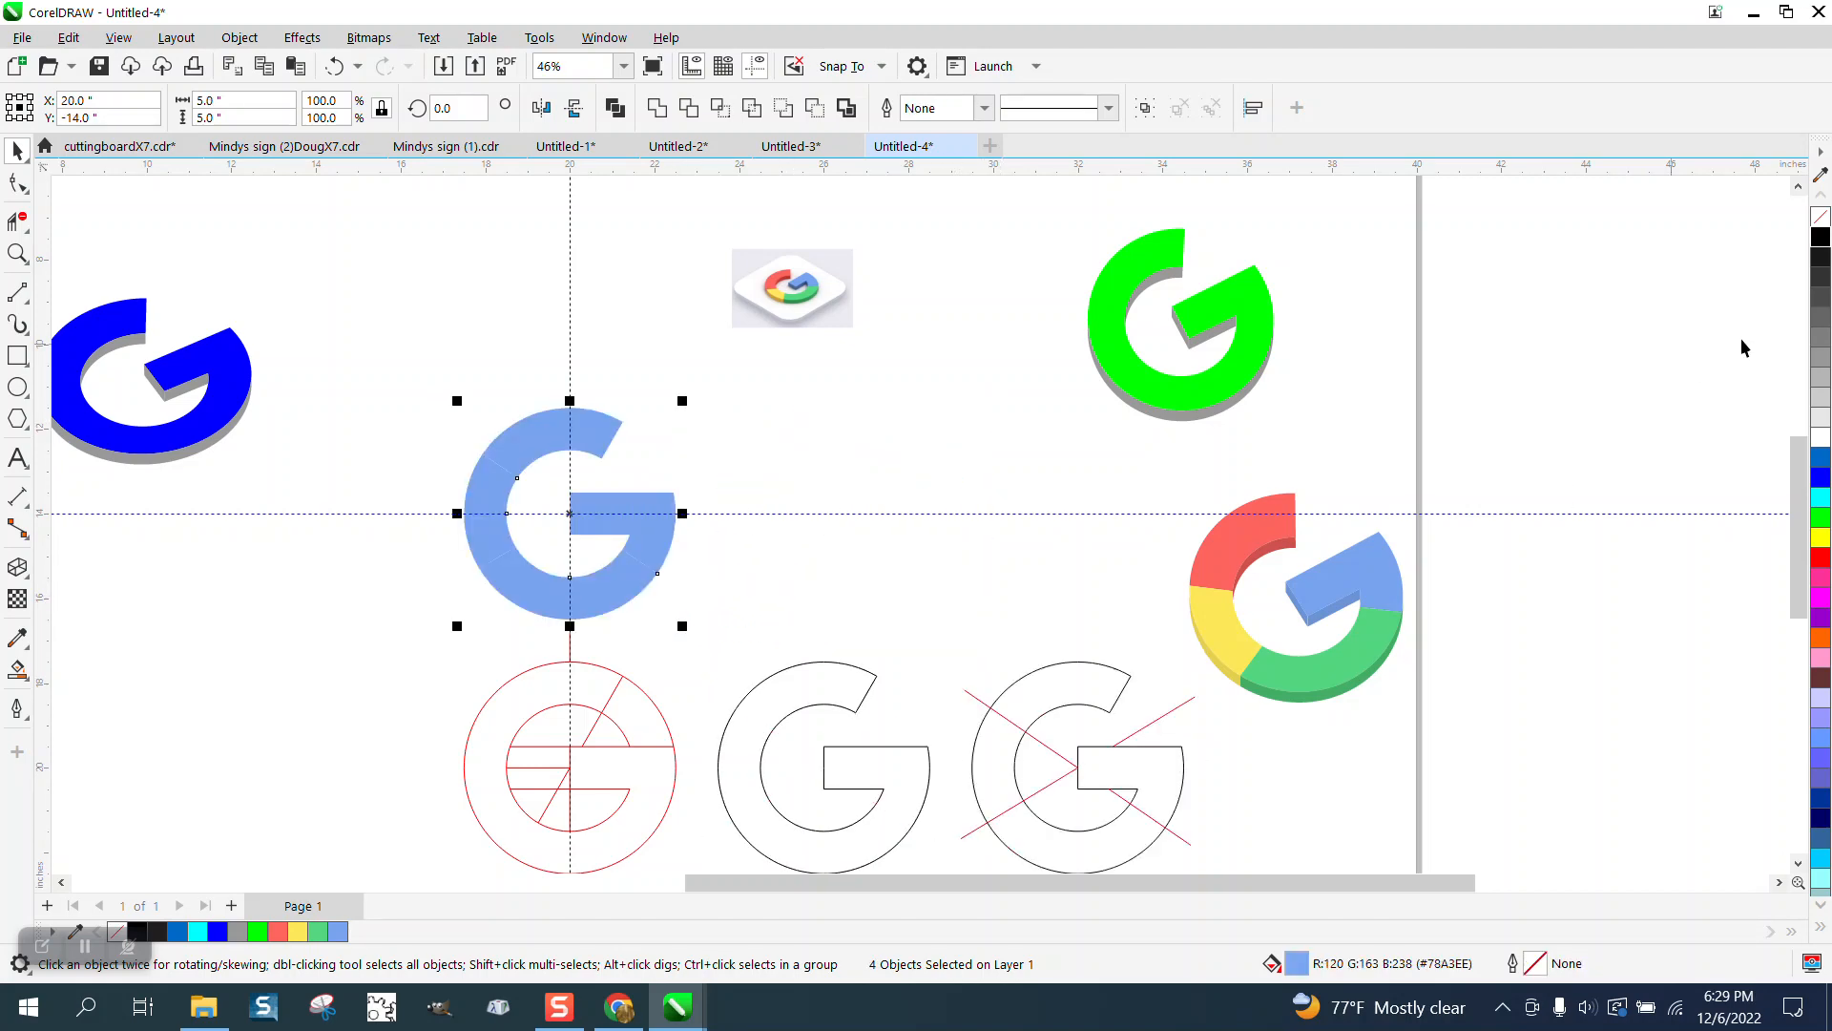
Remove the fill from the four G sections, give them black outlines, and group them.
{"action": "left_click", "coordinate": [1820, 218]}
{"action": "right_click", "coordinate": [1820, 239]}
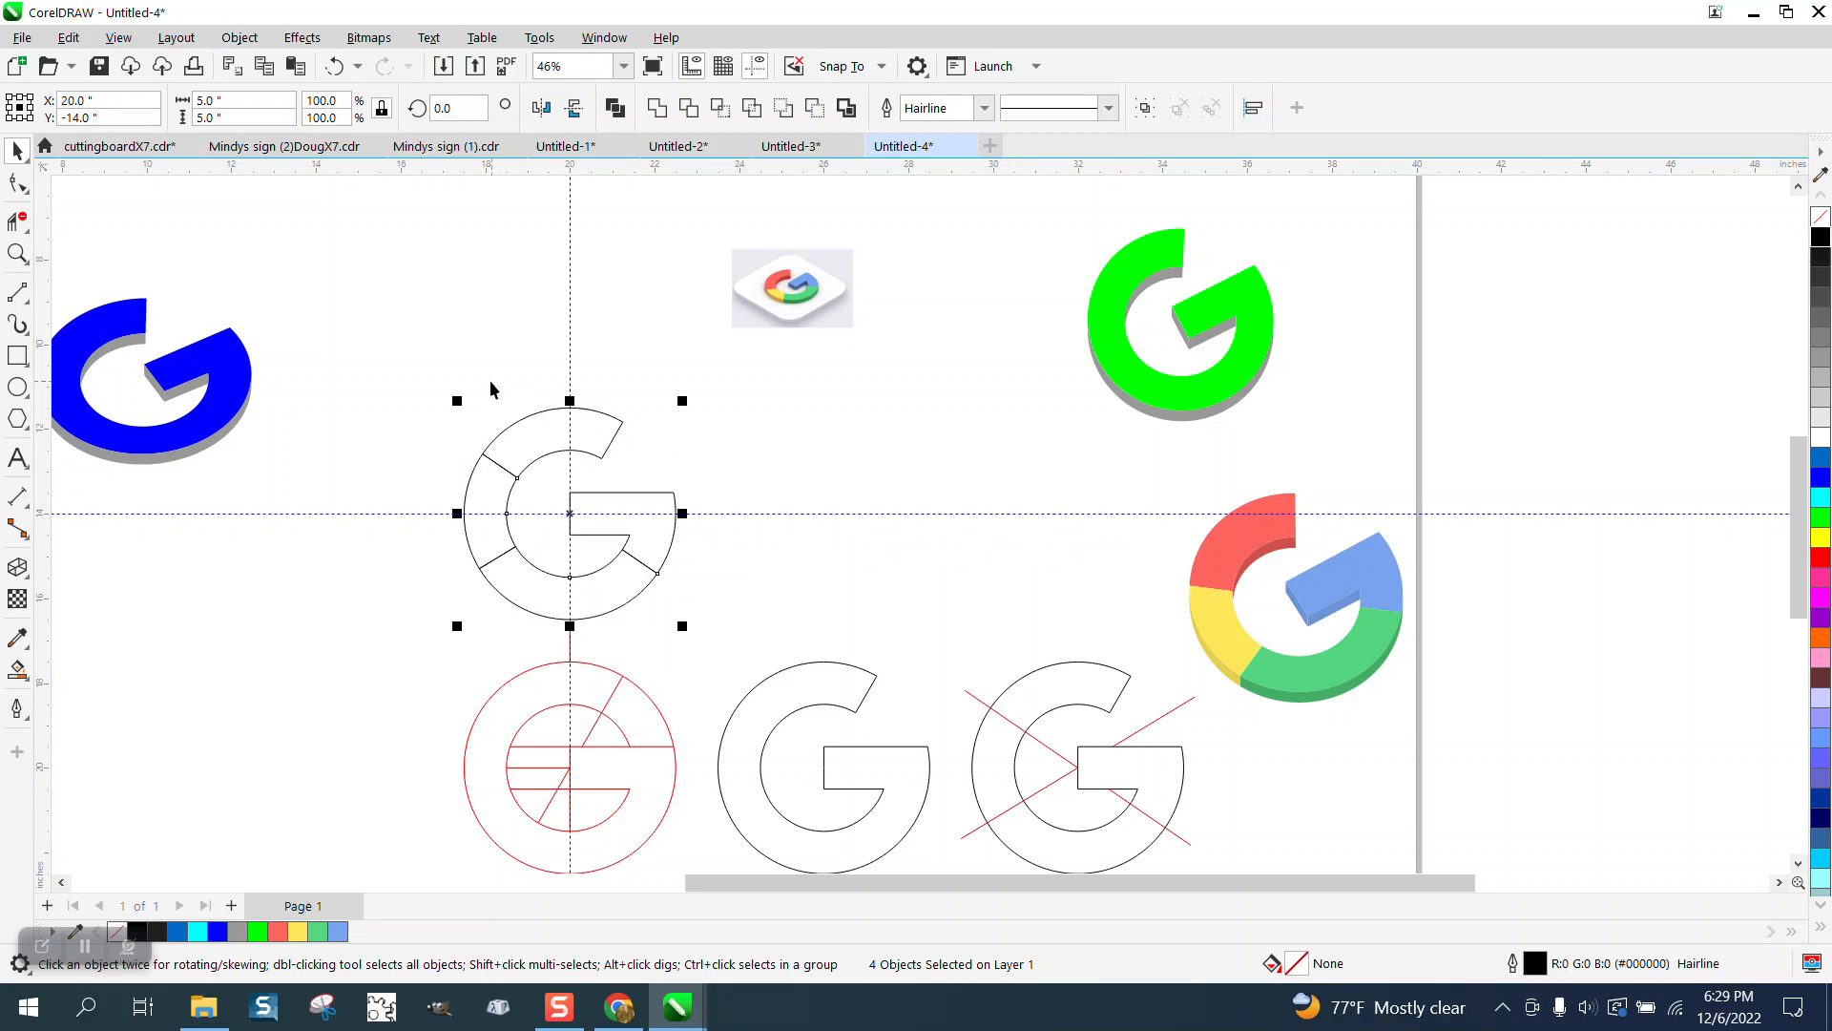
{"action": "left_click", "coordinate": [240, 37]}
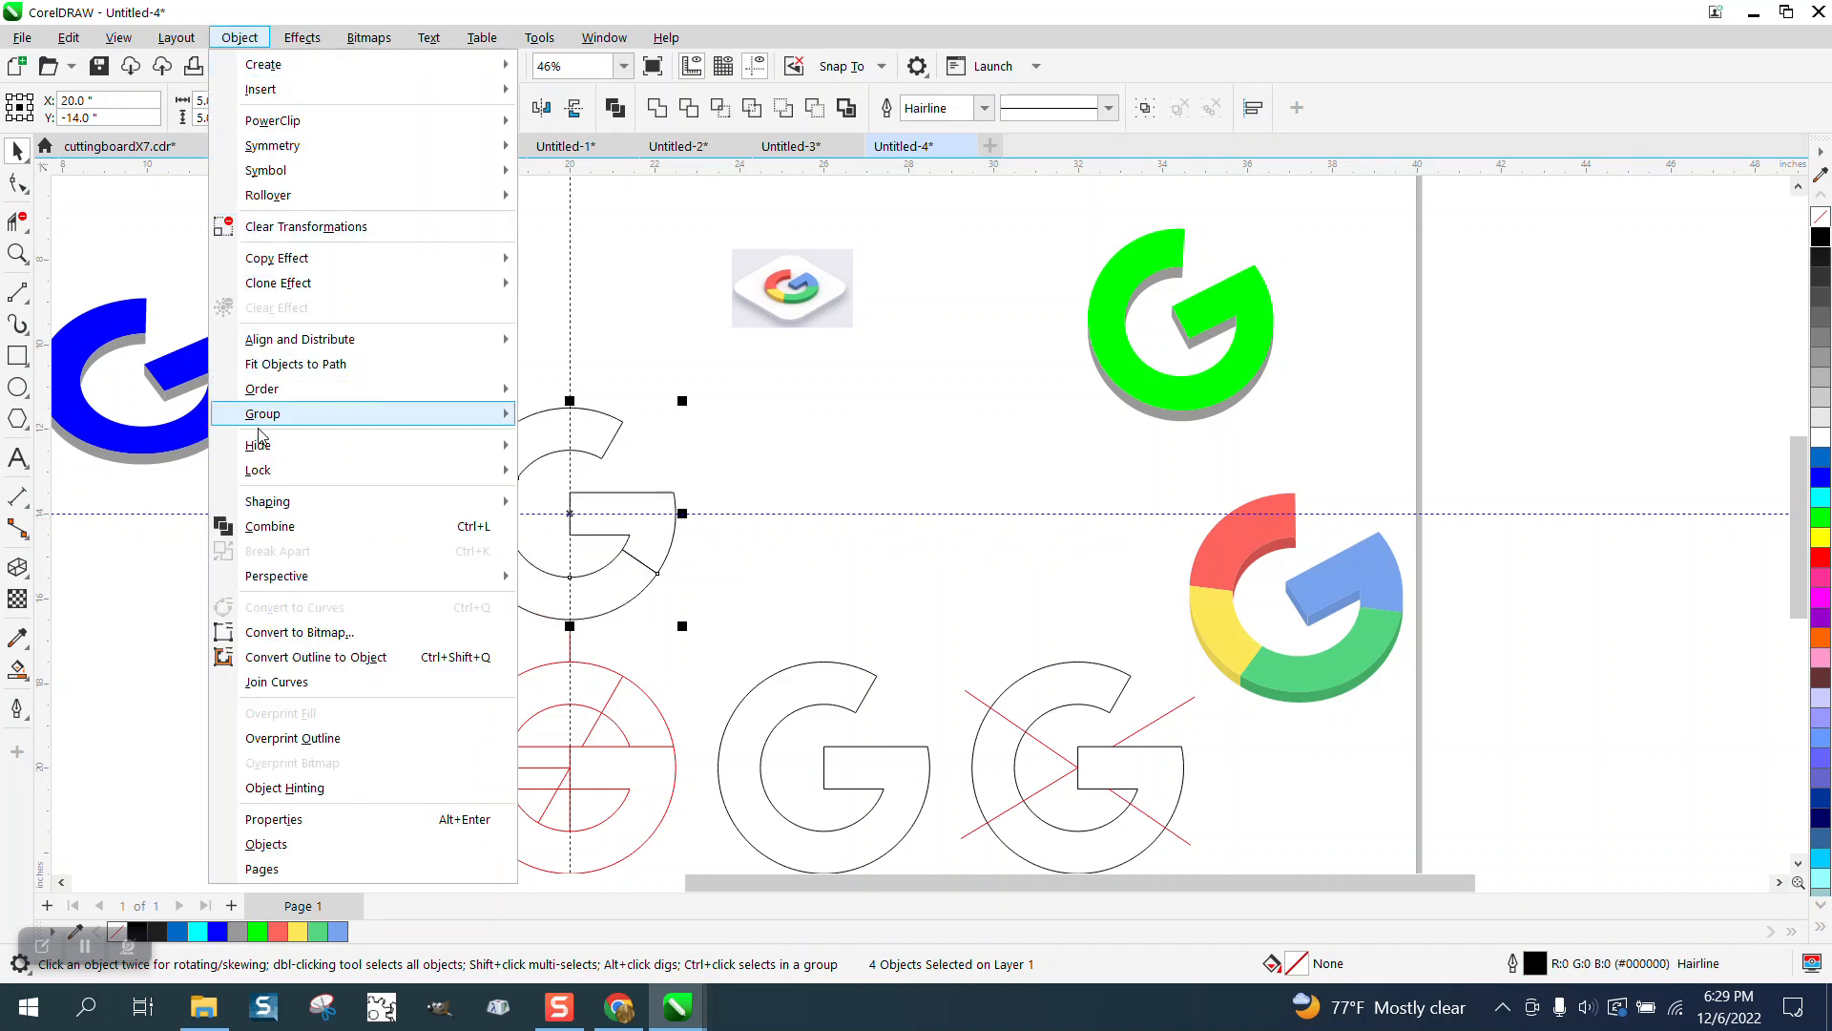
{"action": "mouse_move", "coordinate": [265, 425]}
{"action": "left_click", "coordinate": [570, 416]}
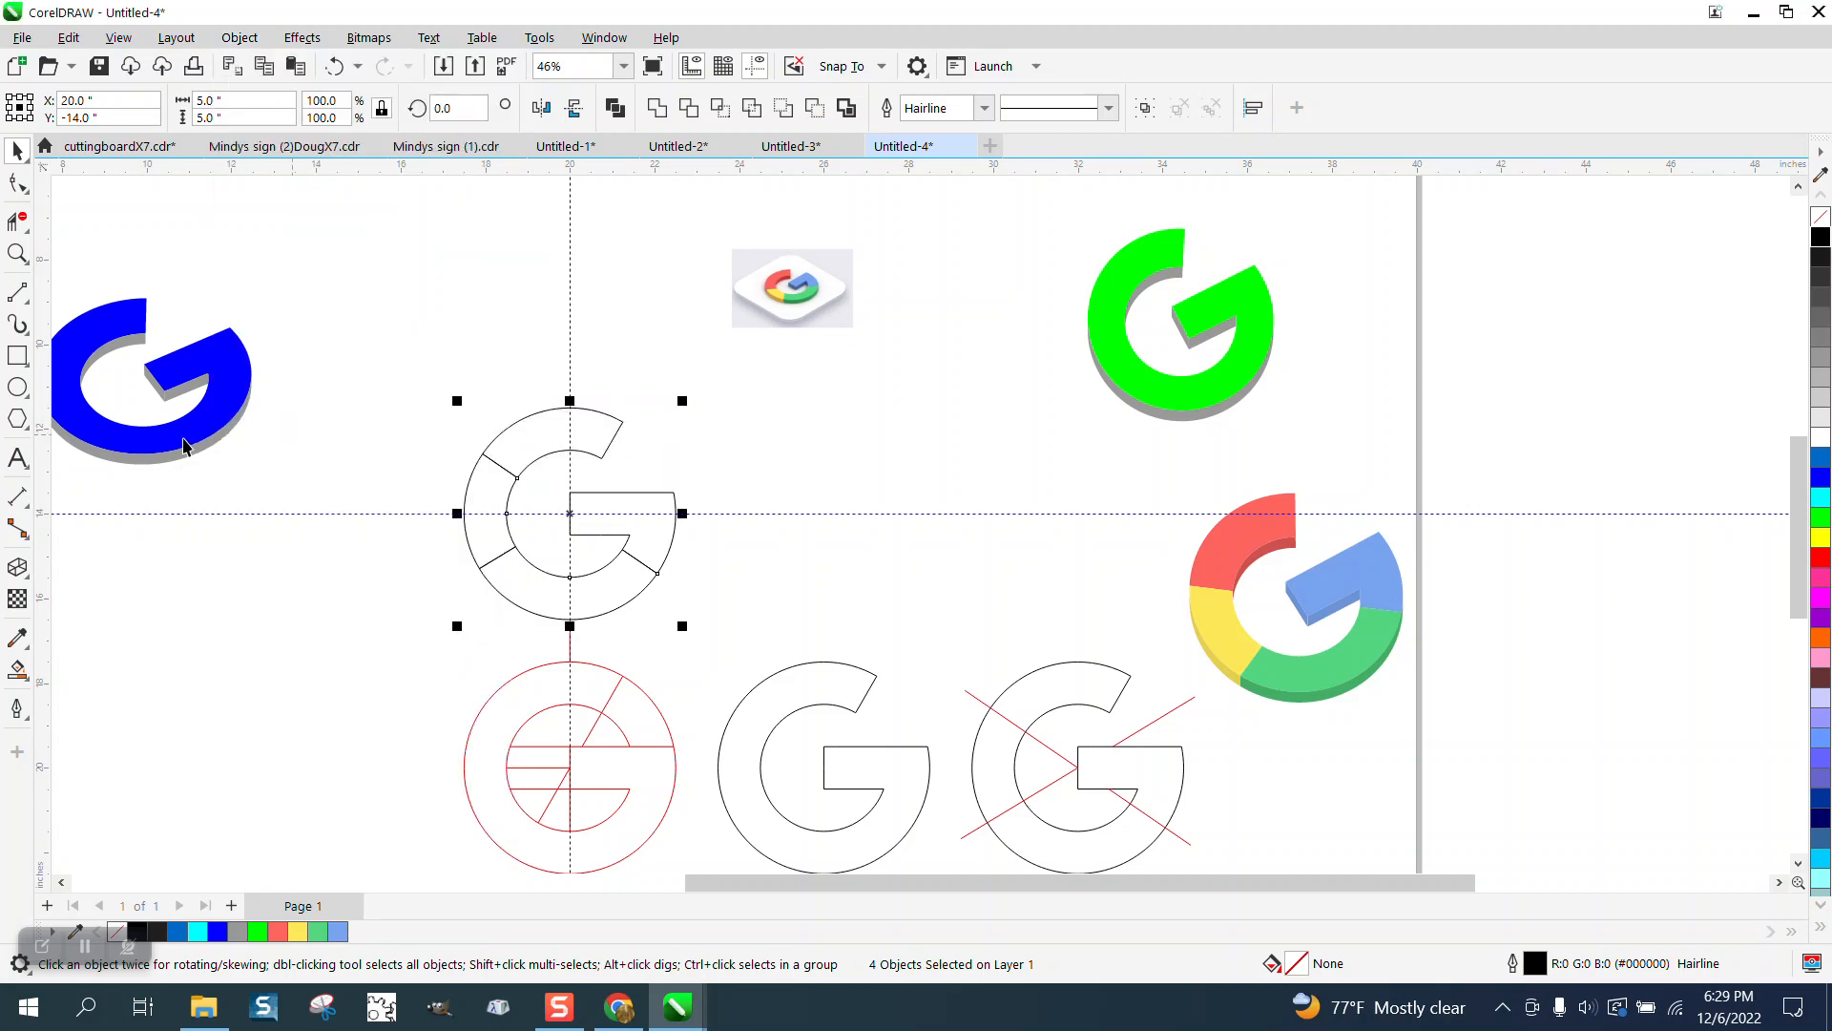
Extrude the grouped G toward a vanishing point at its lower right, with an extrusion depth of 13.
{"action": "left_click", "coordinate": [29, 583]}
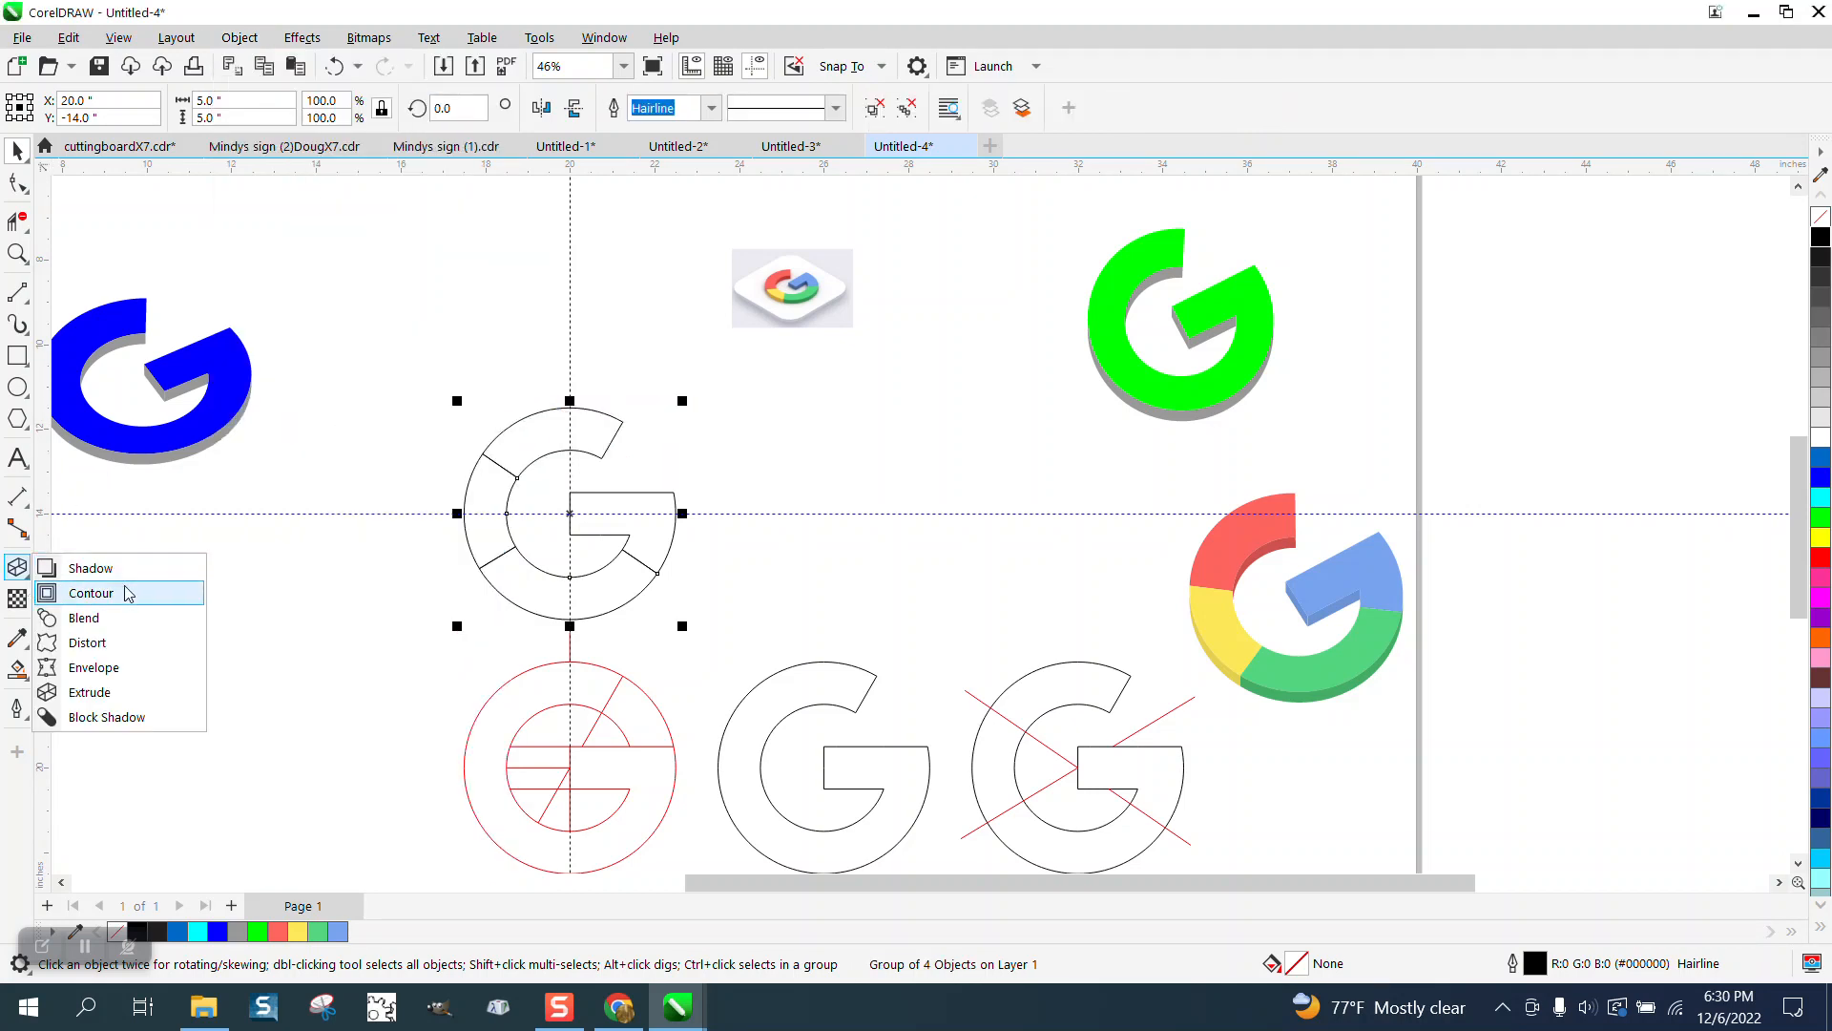
{"action": "left_click", "coordinate": [89, 692]}
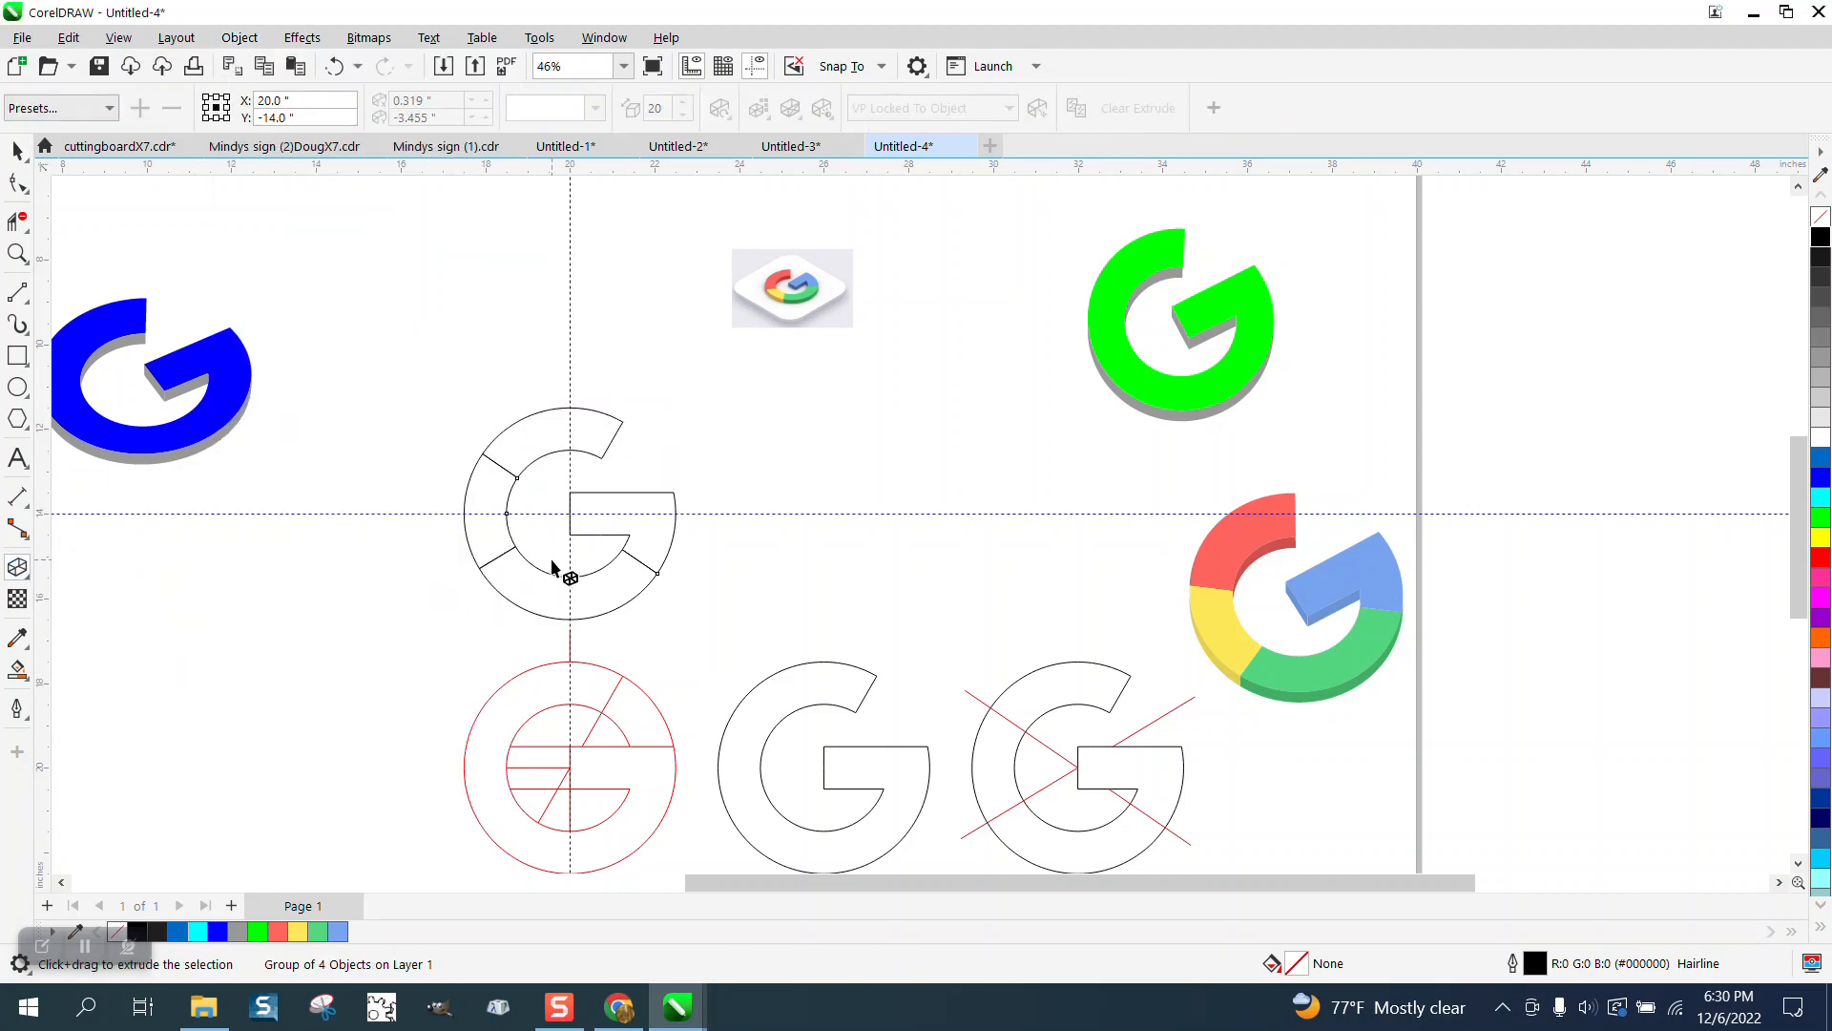
{"action": "mouse_move", "coordinate": [605, 614]}
{"action": "left_mouse_down"}
{"action": "mouse_move", "coordinate": [597, 576]}
{"action": "mouse_move", "coordinate": [626, 621]}
{"action": "left_mouse_up"}
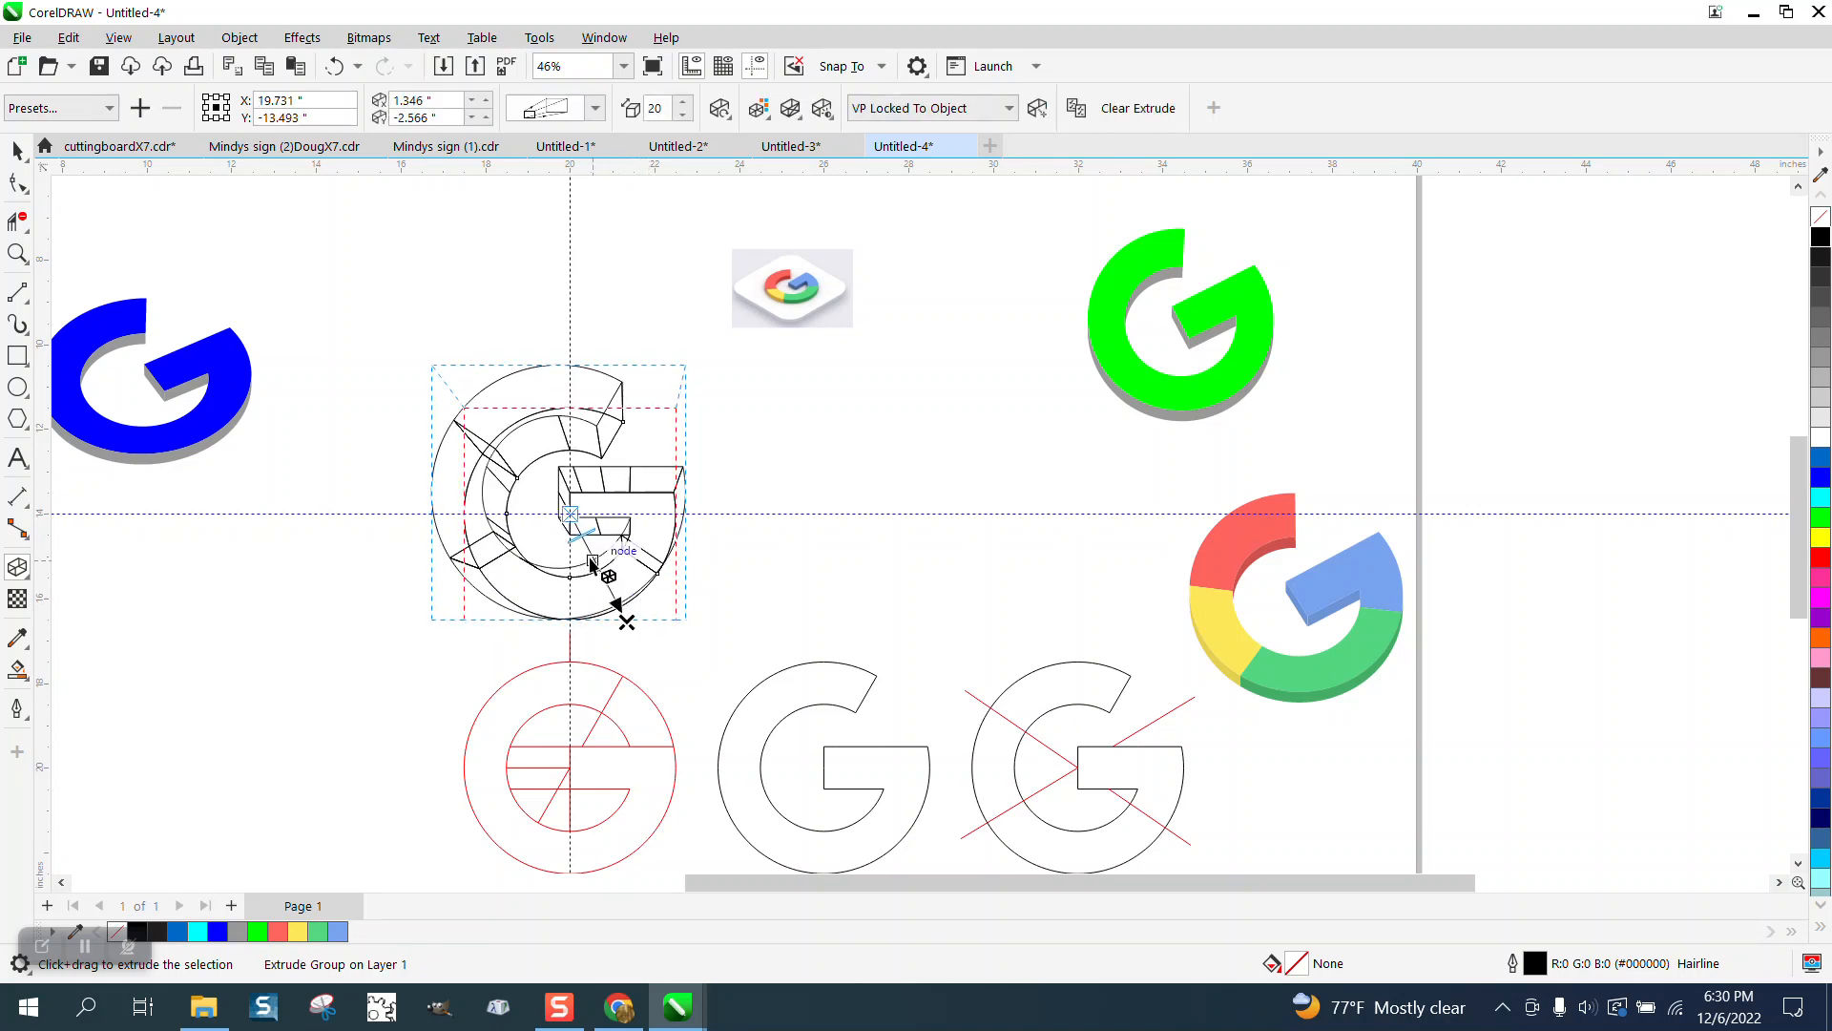
{"action": "left_click_drag", "start_coordinate": [584, 533], "coordinate": [579, 527]}
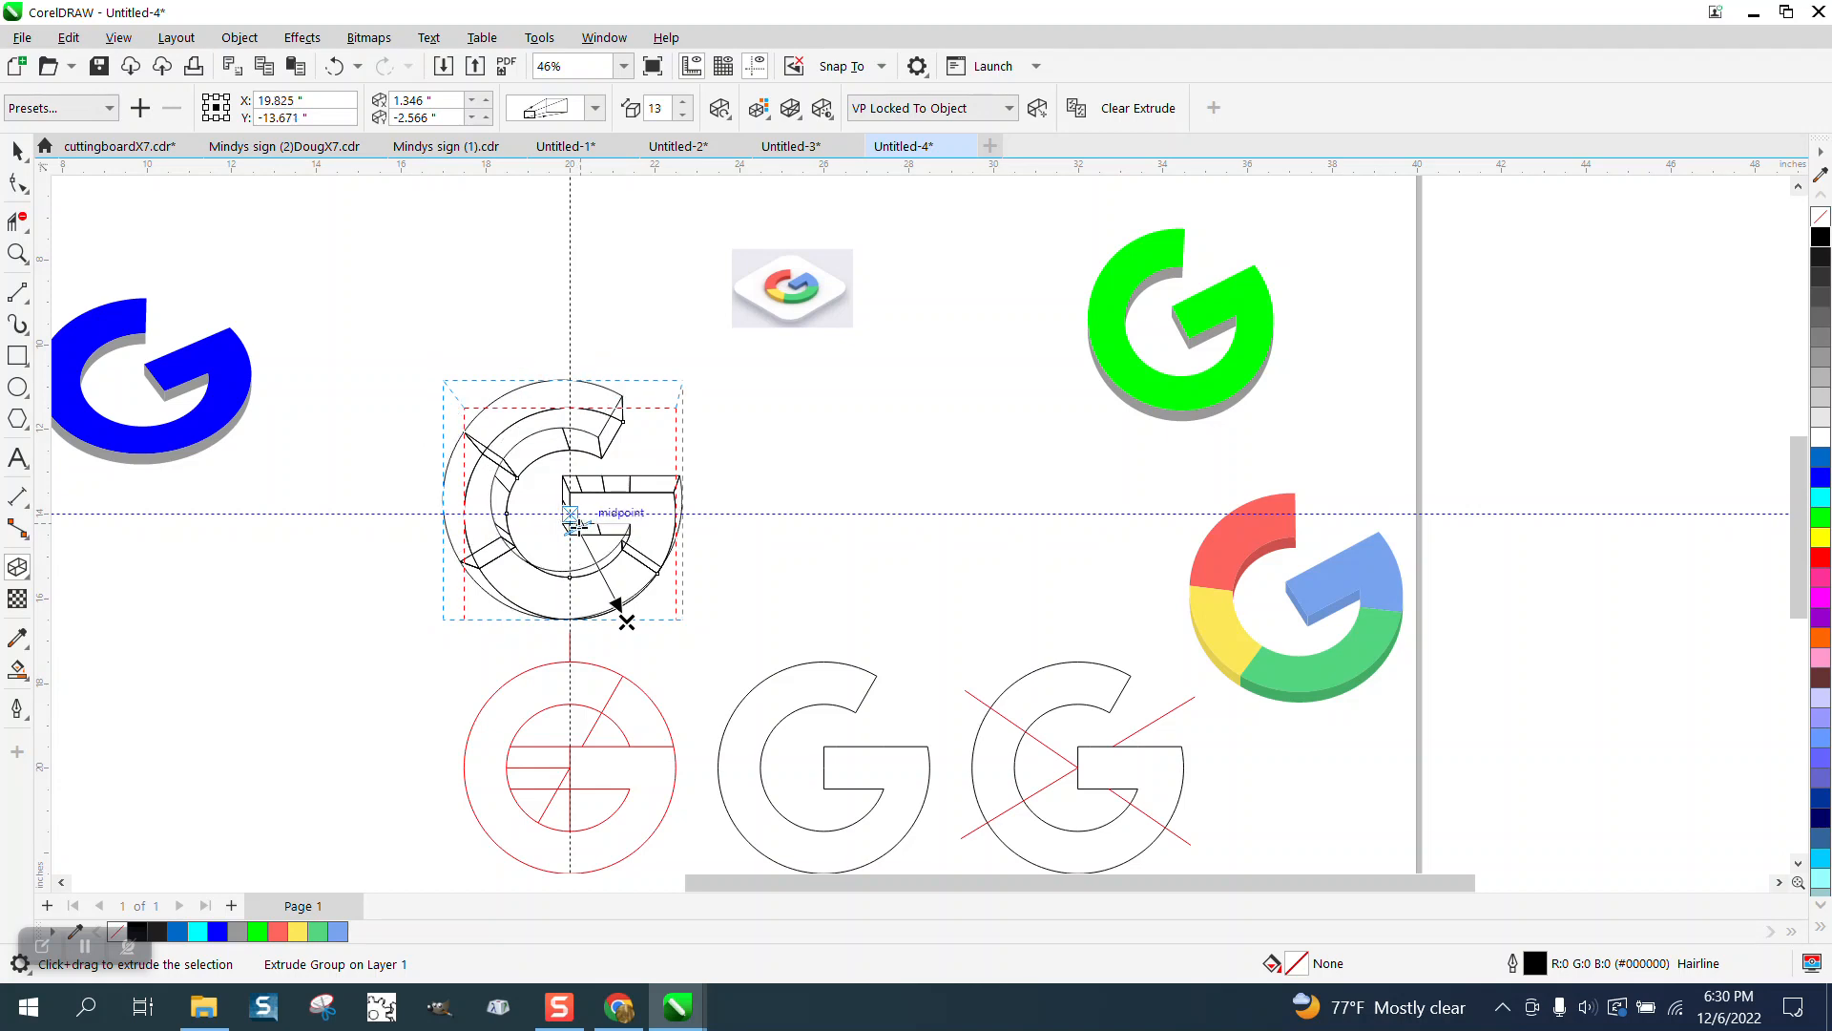
Rotate the extruded G in 3D so its horizontal bar slants upward, and reduce the extrusion depth to 12.
{"action": "left_click", "coordinate": [717, 112]}
{"action": "left_click_drag", "start_coordinate": [851, 198], "coordinate": [718, 165]}
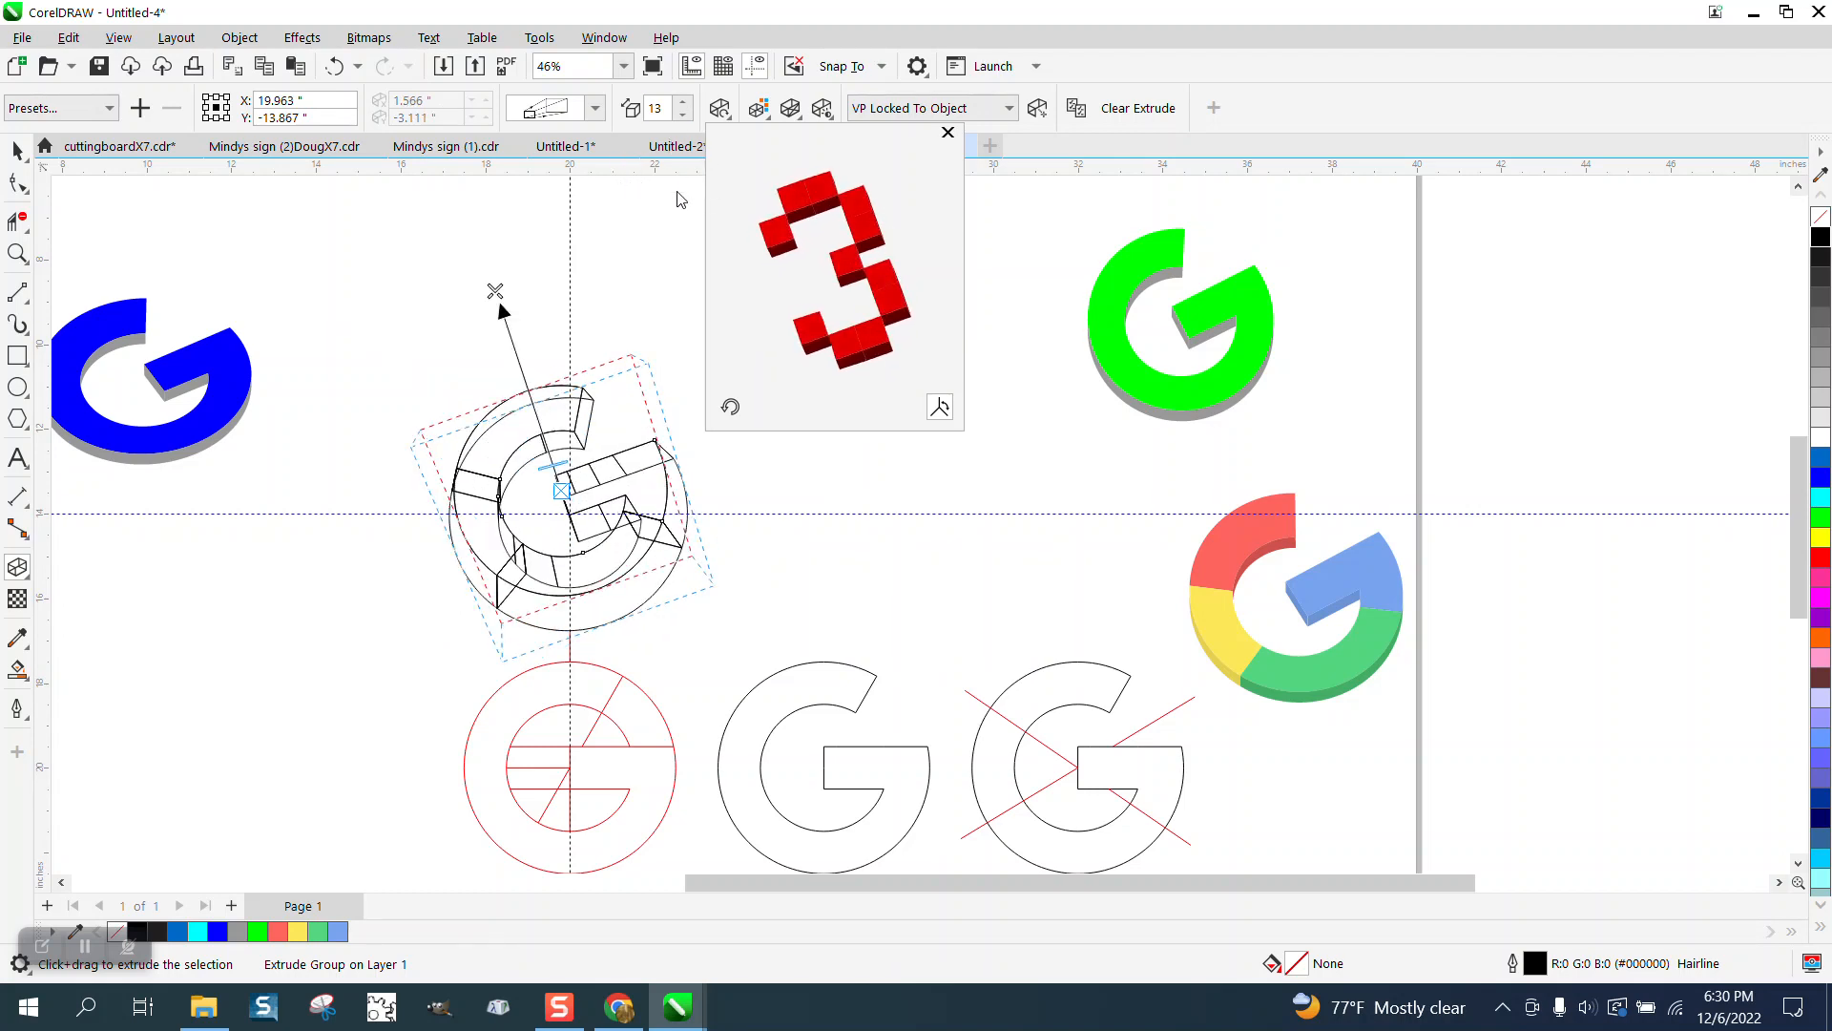
{"action": "left_click_drag", "start_coordinate": [877, 263], "coordinate": [880, 268]}
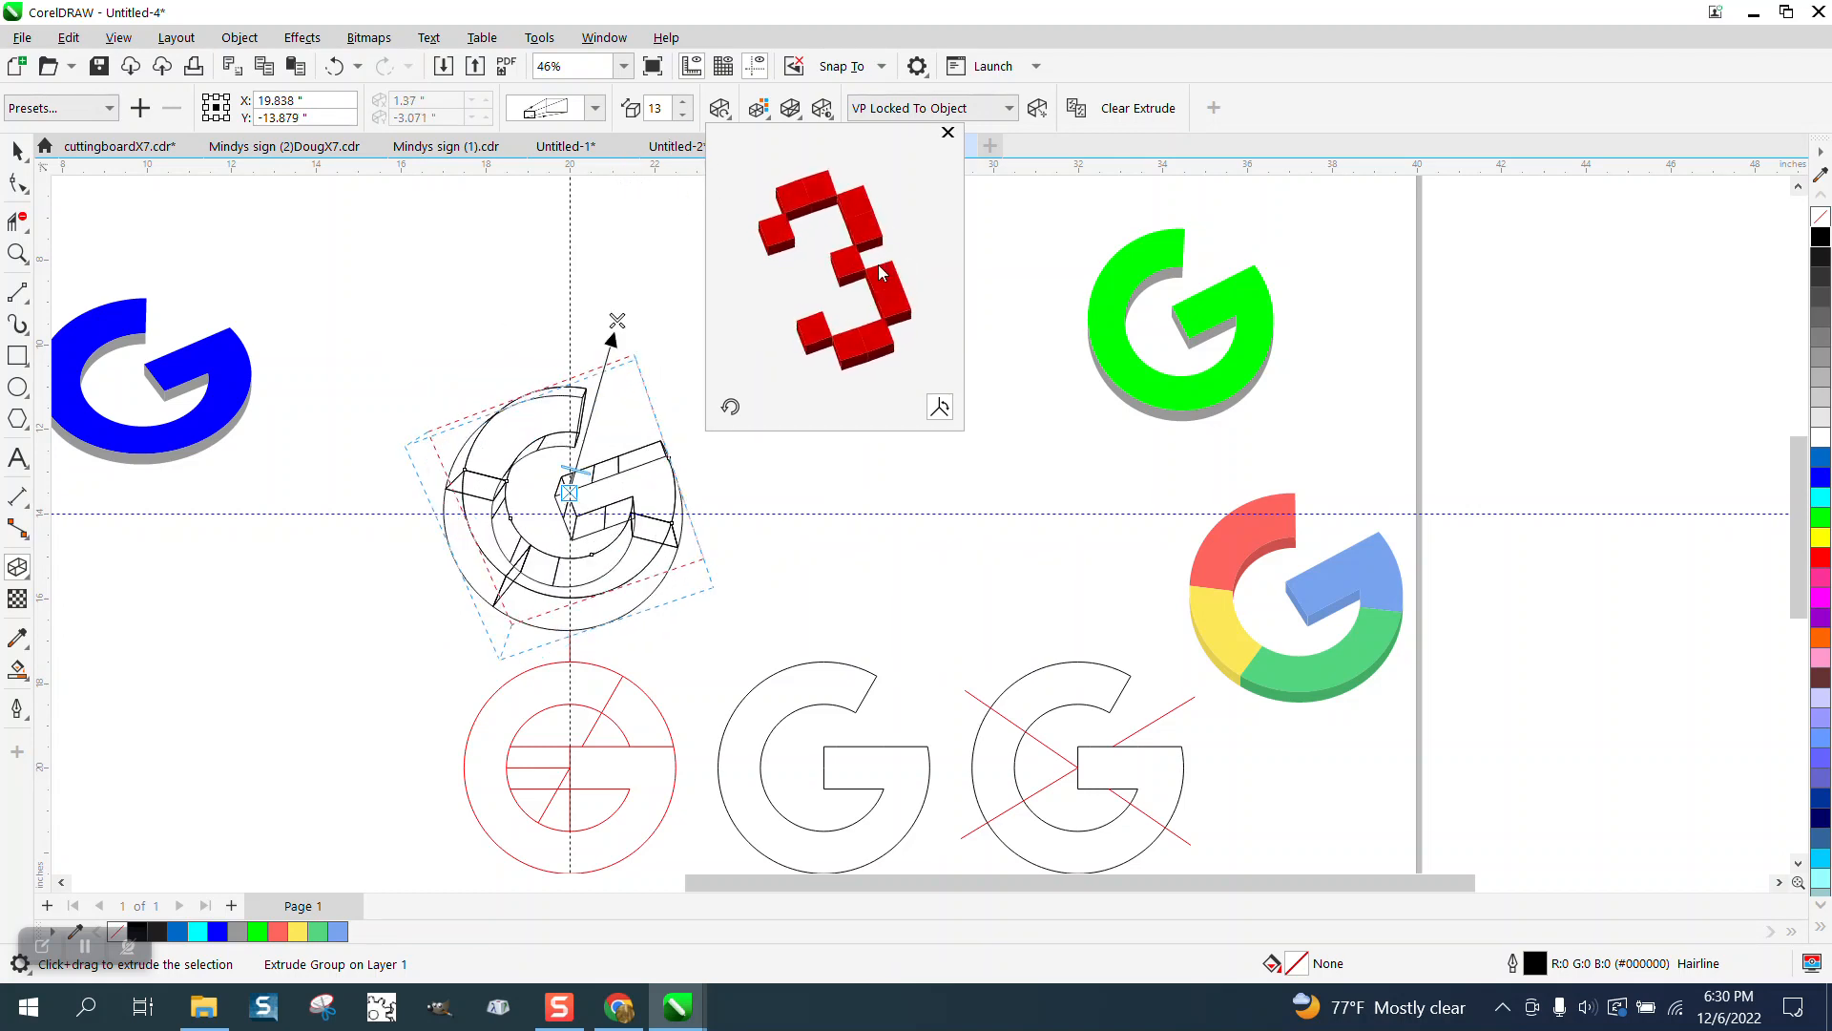
{"action": "left_click", "coordinate": [591, 476]}
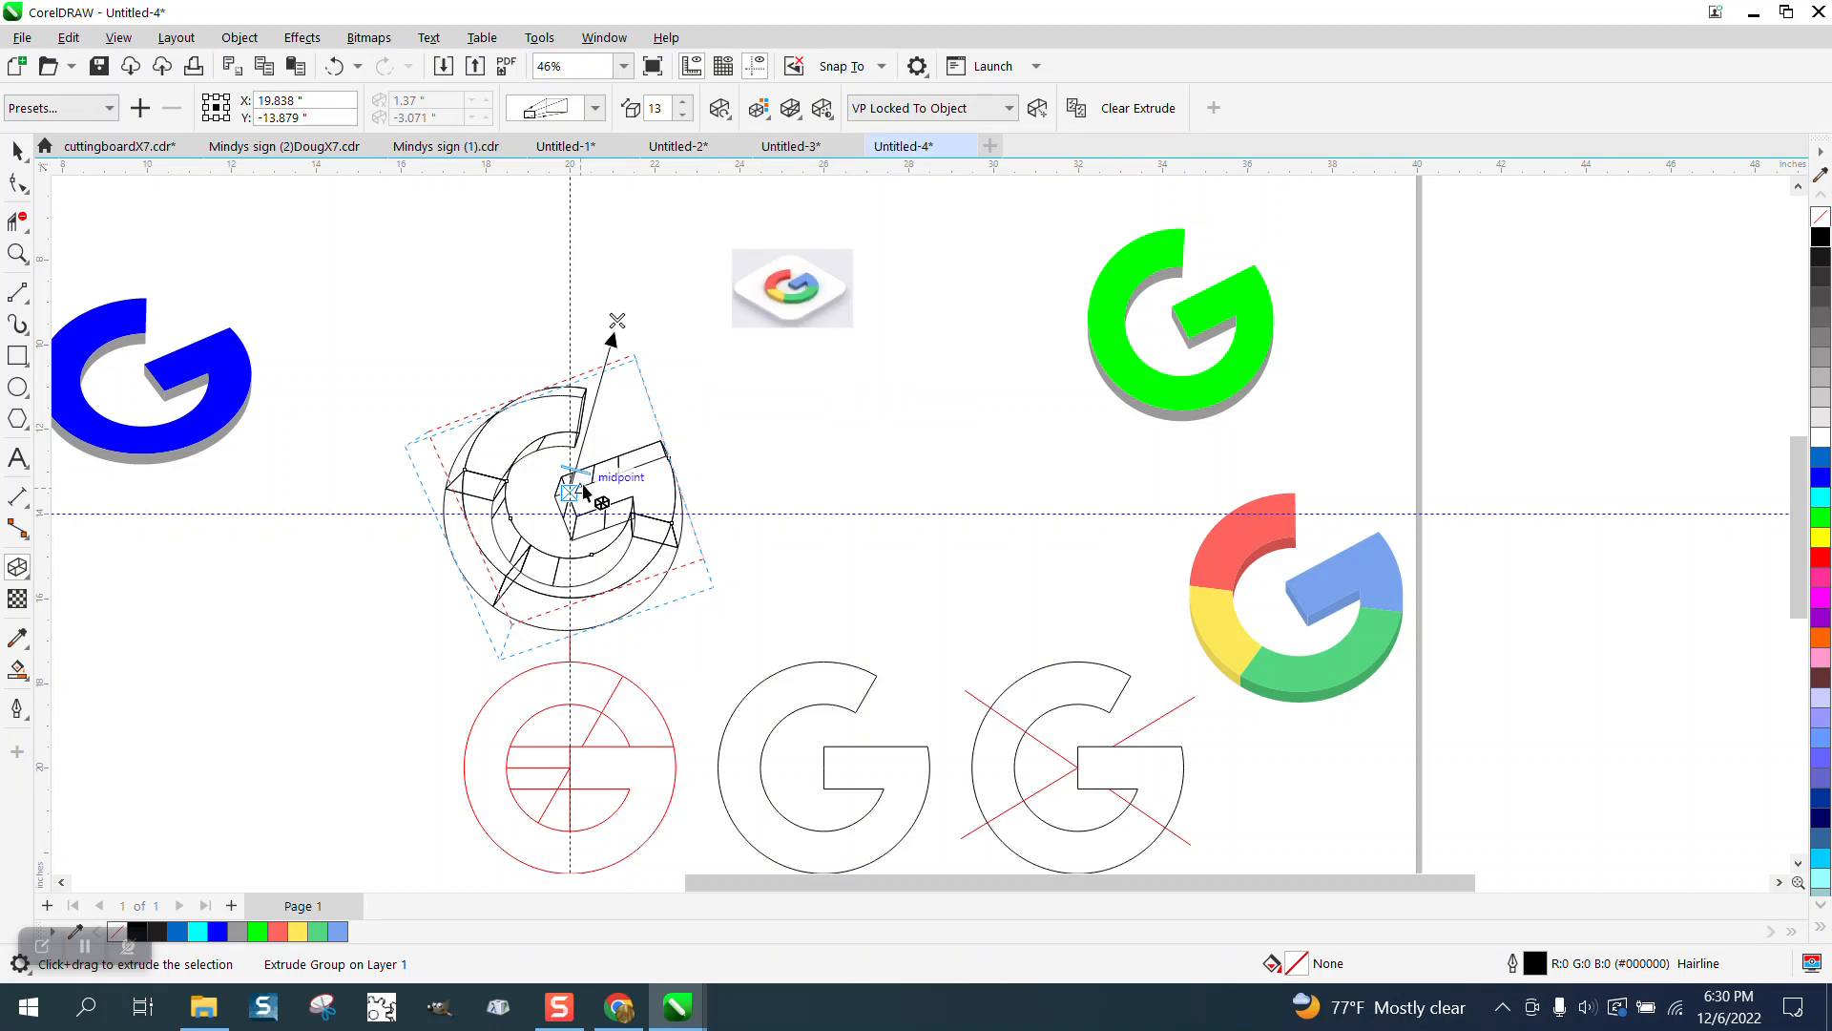
{"action": "left_click_drag", "start_coordinate": [583, 469], "coordinate": [583, 474]}
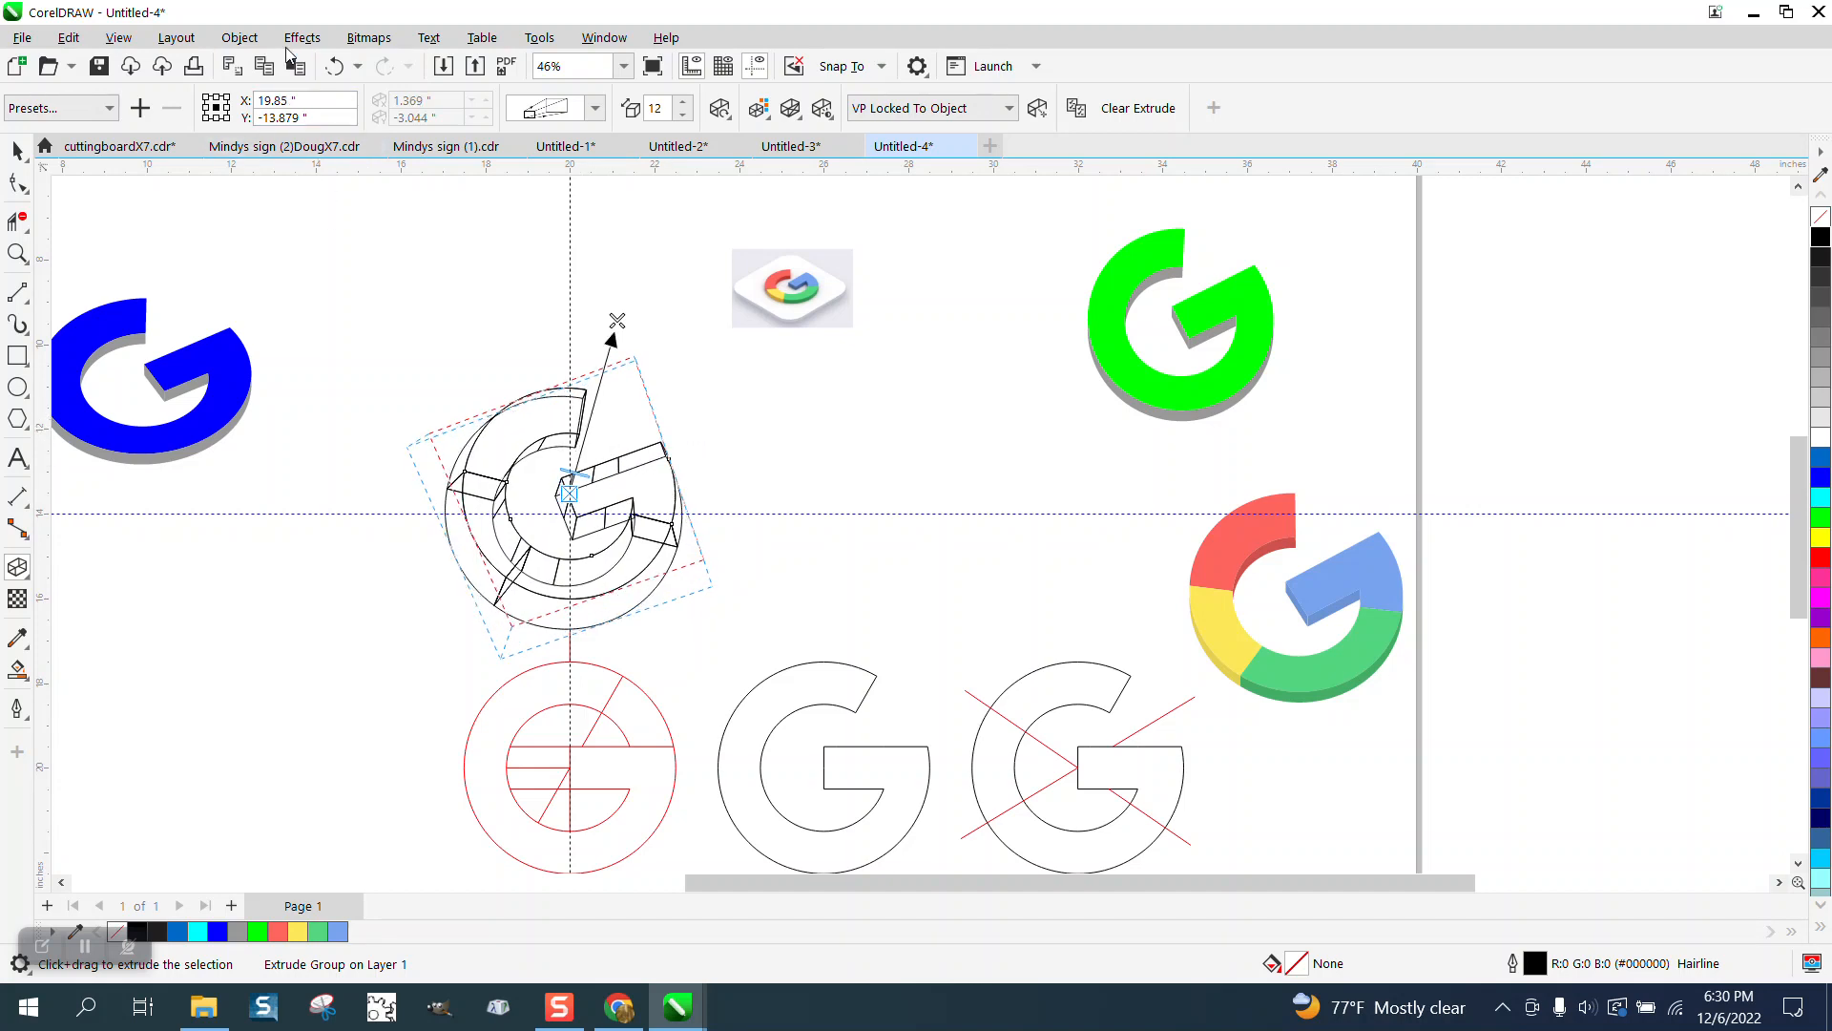
Break the extrude group apart and move the G's face outline 6 inches to the right, away from the extruded sides.
{"action": "left_click", "coordinate": [17, 150]}
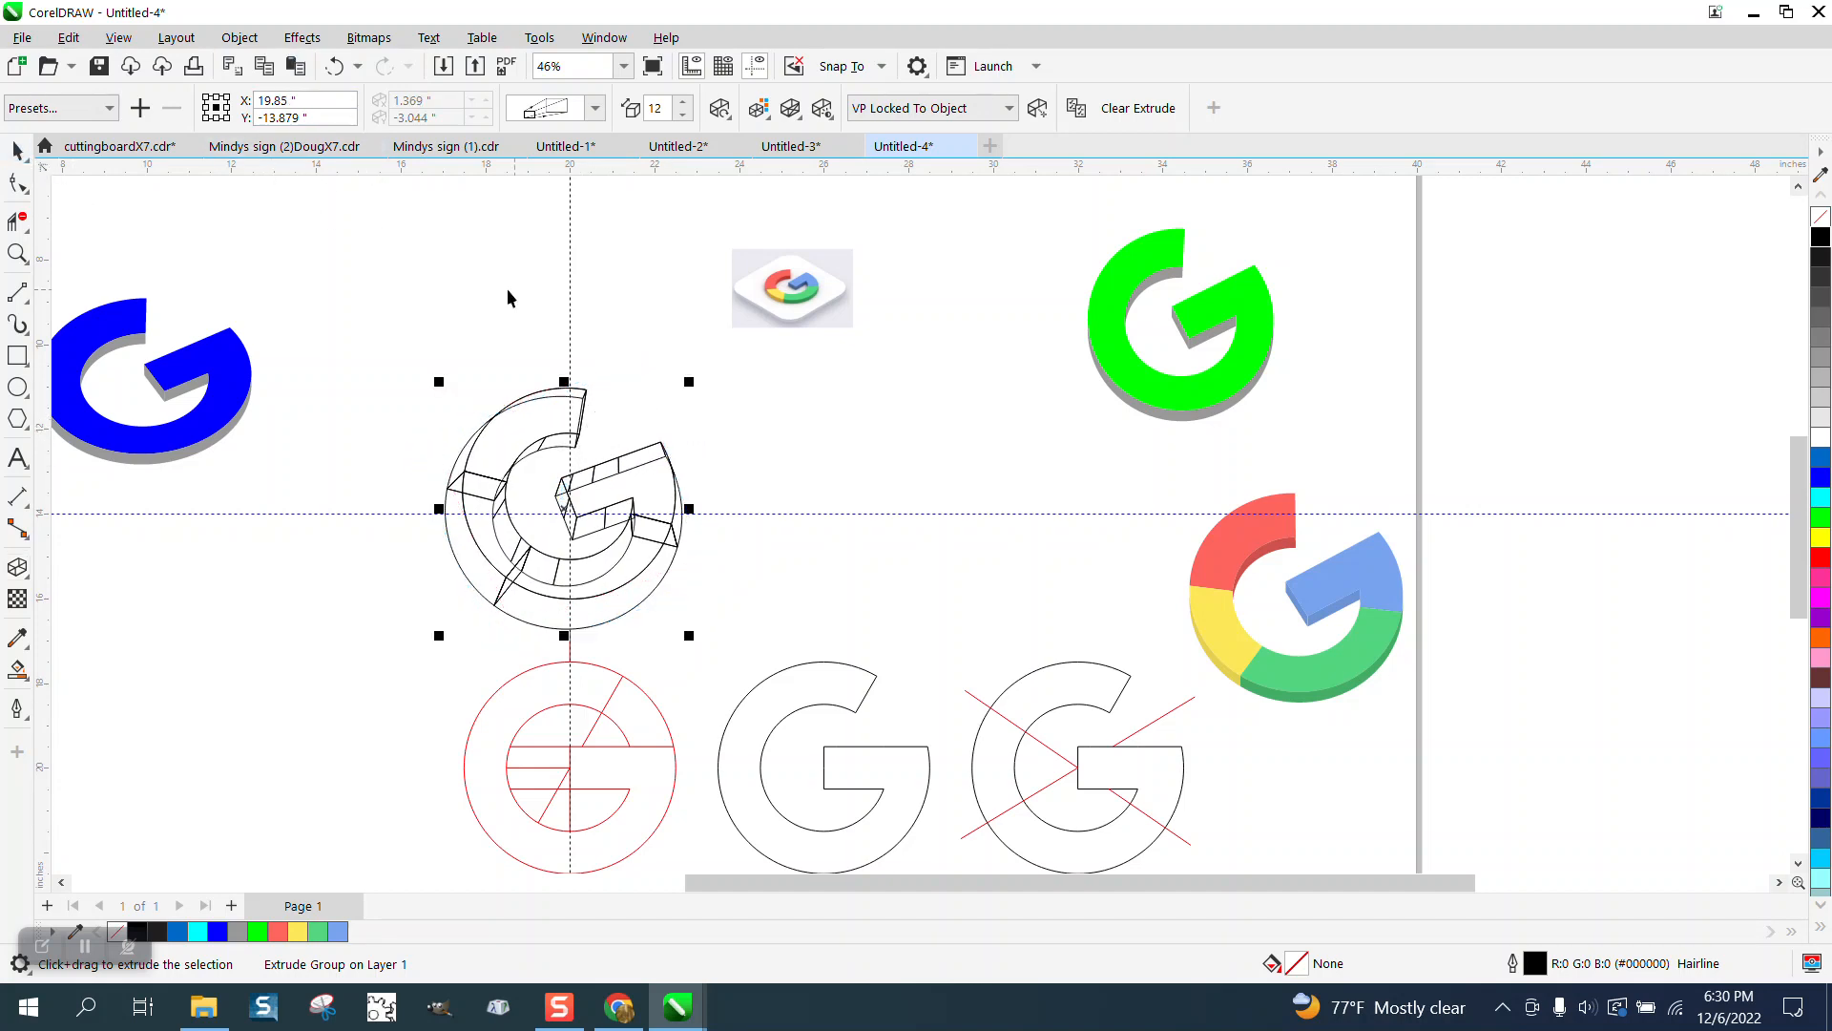
{"action": "left_click_drag", "start_coordinate": [377, 324], "coordinate": [786, 642]}
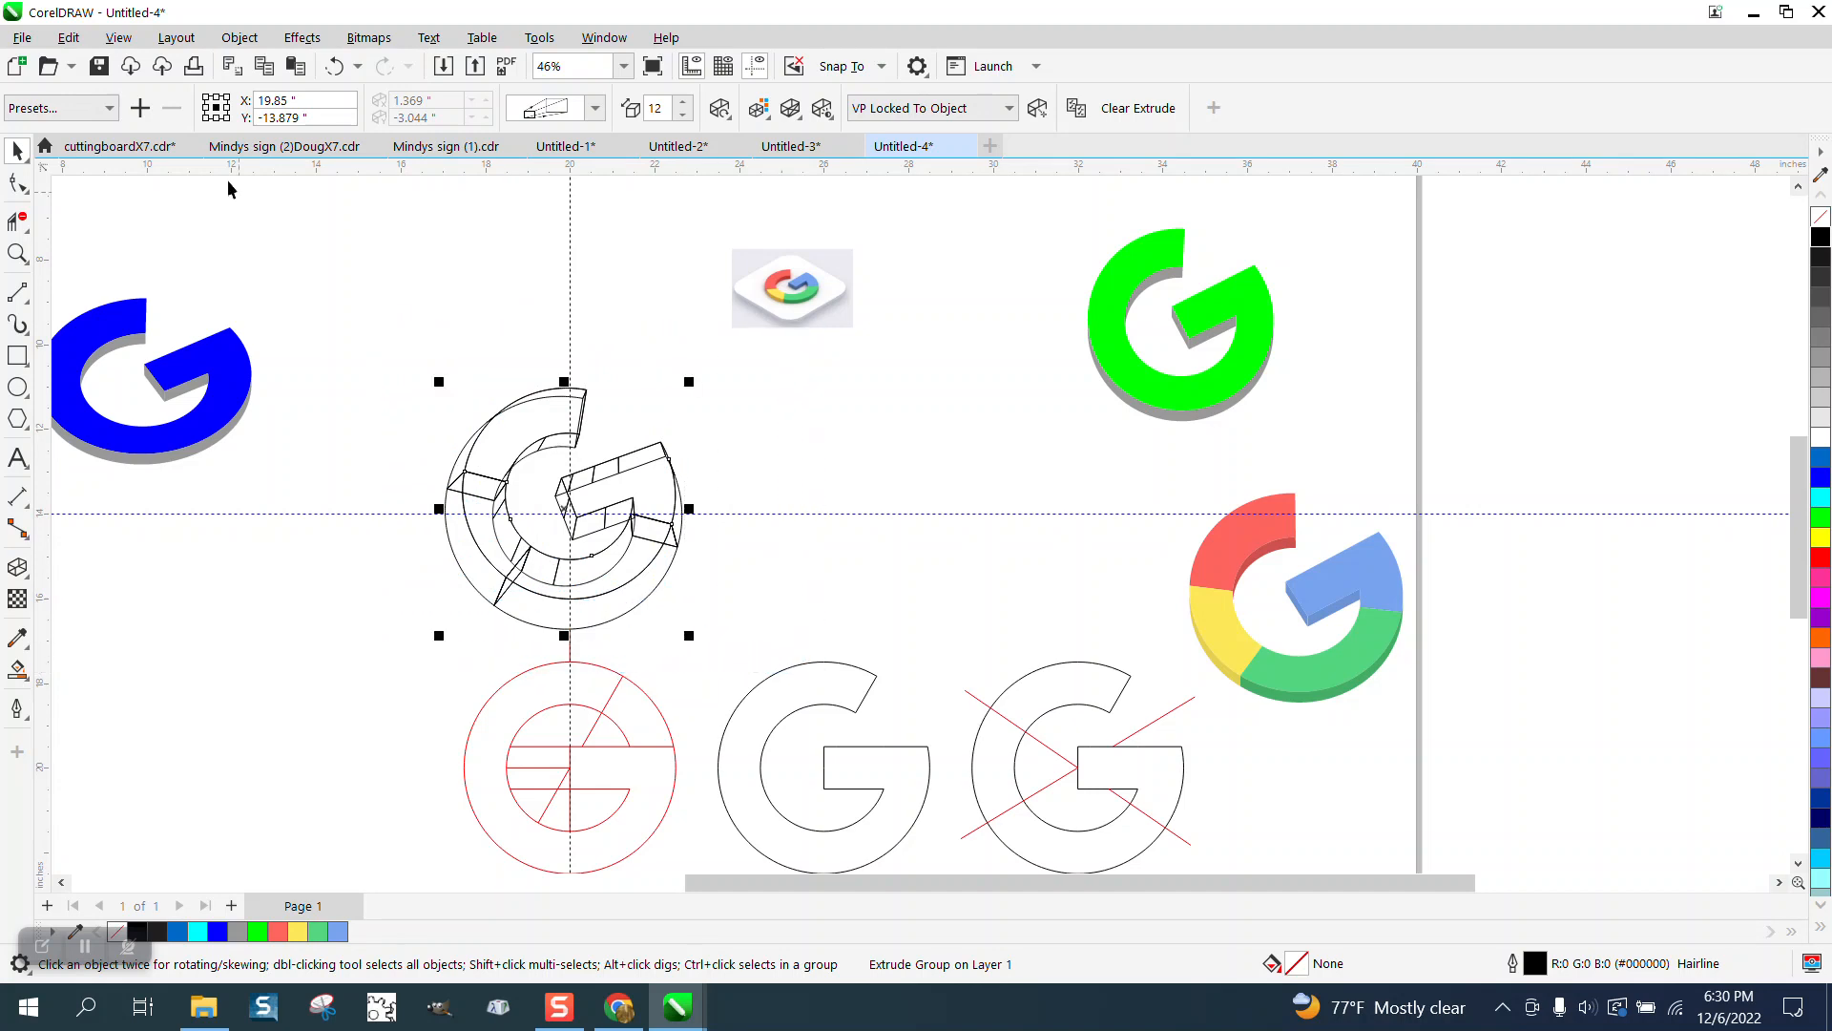
{"action": "left_click", "coordinate": [239, 39]}
{"action": "left_click", "coordinate": [326, 552]}
{"action": "left_click", "coordinate": [478, 320]}
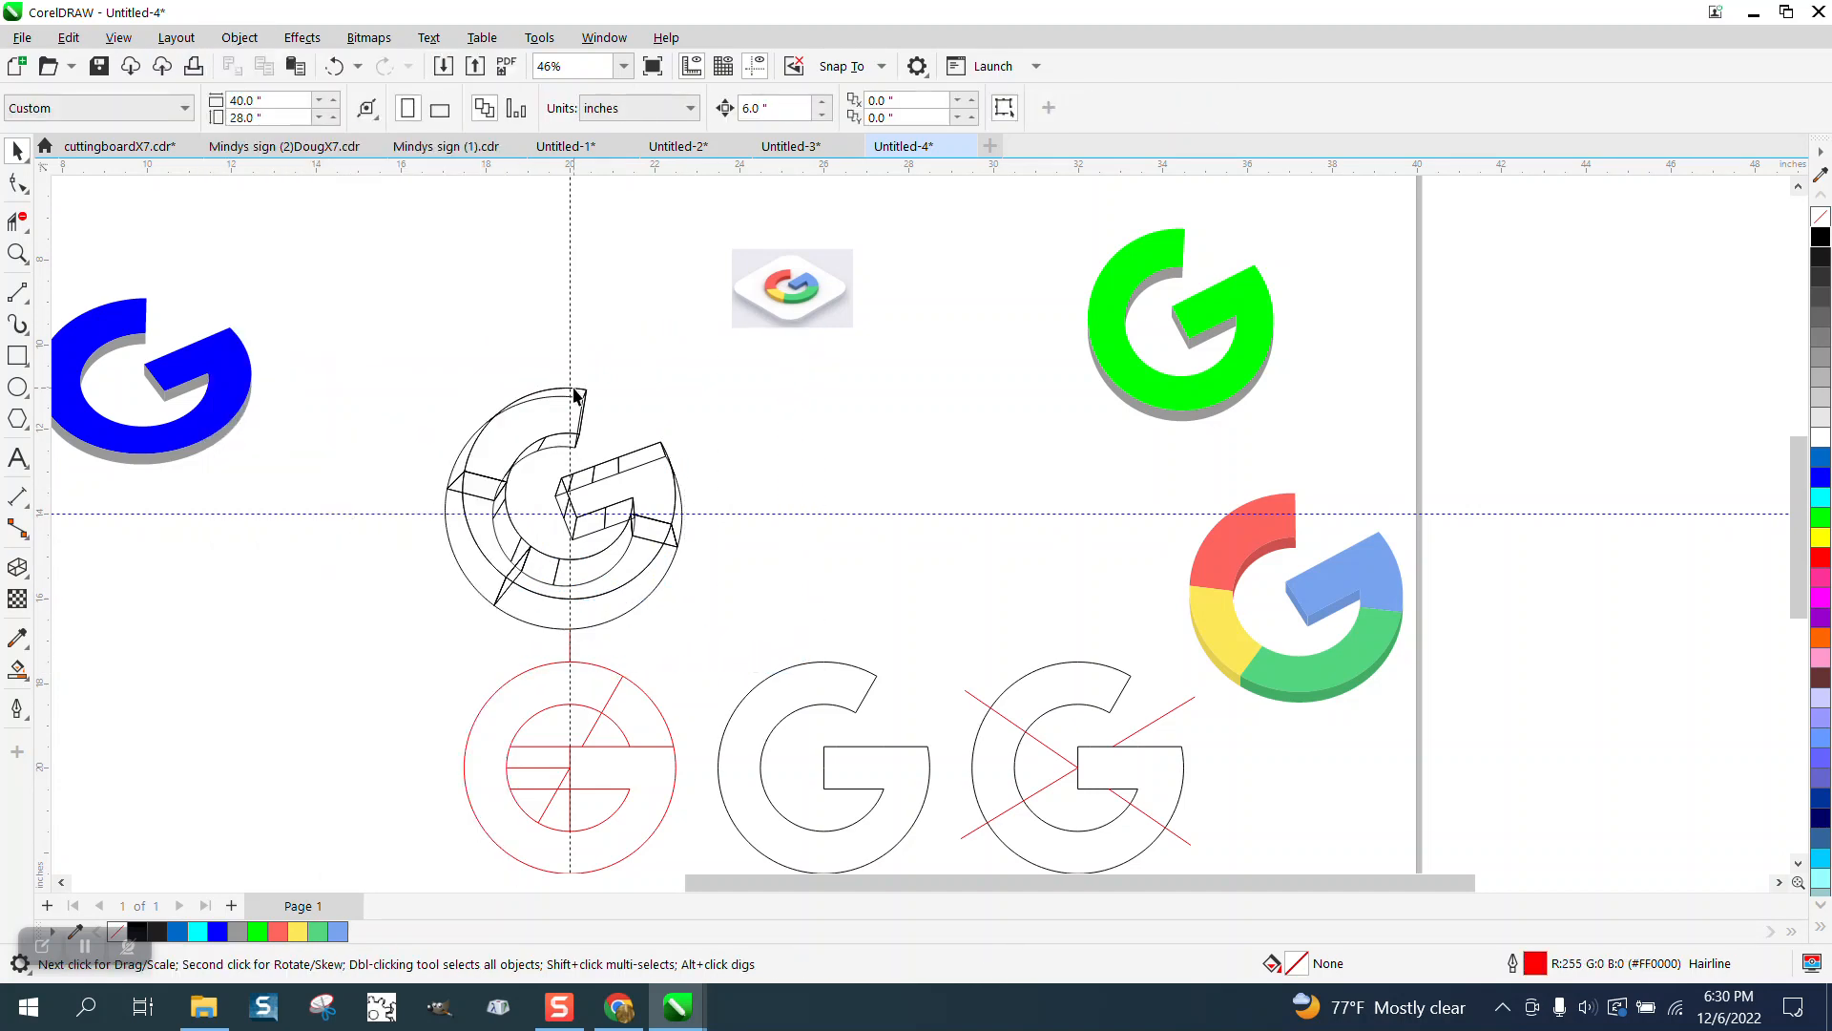
{"action": "left_click", "coordinate": [575, 393]}
{"action": "key", "text": "Right"}
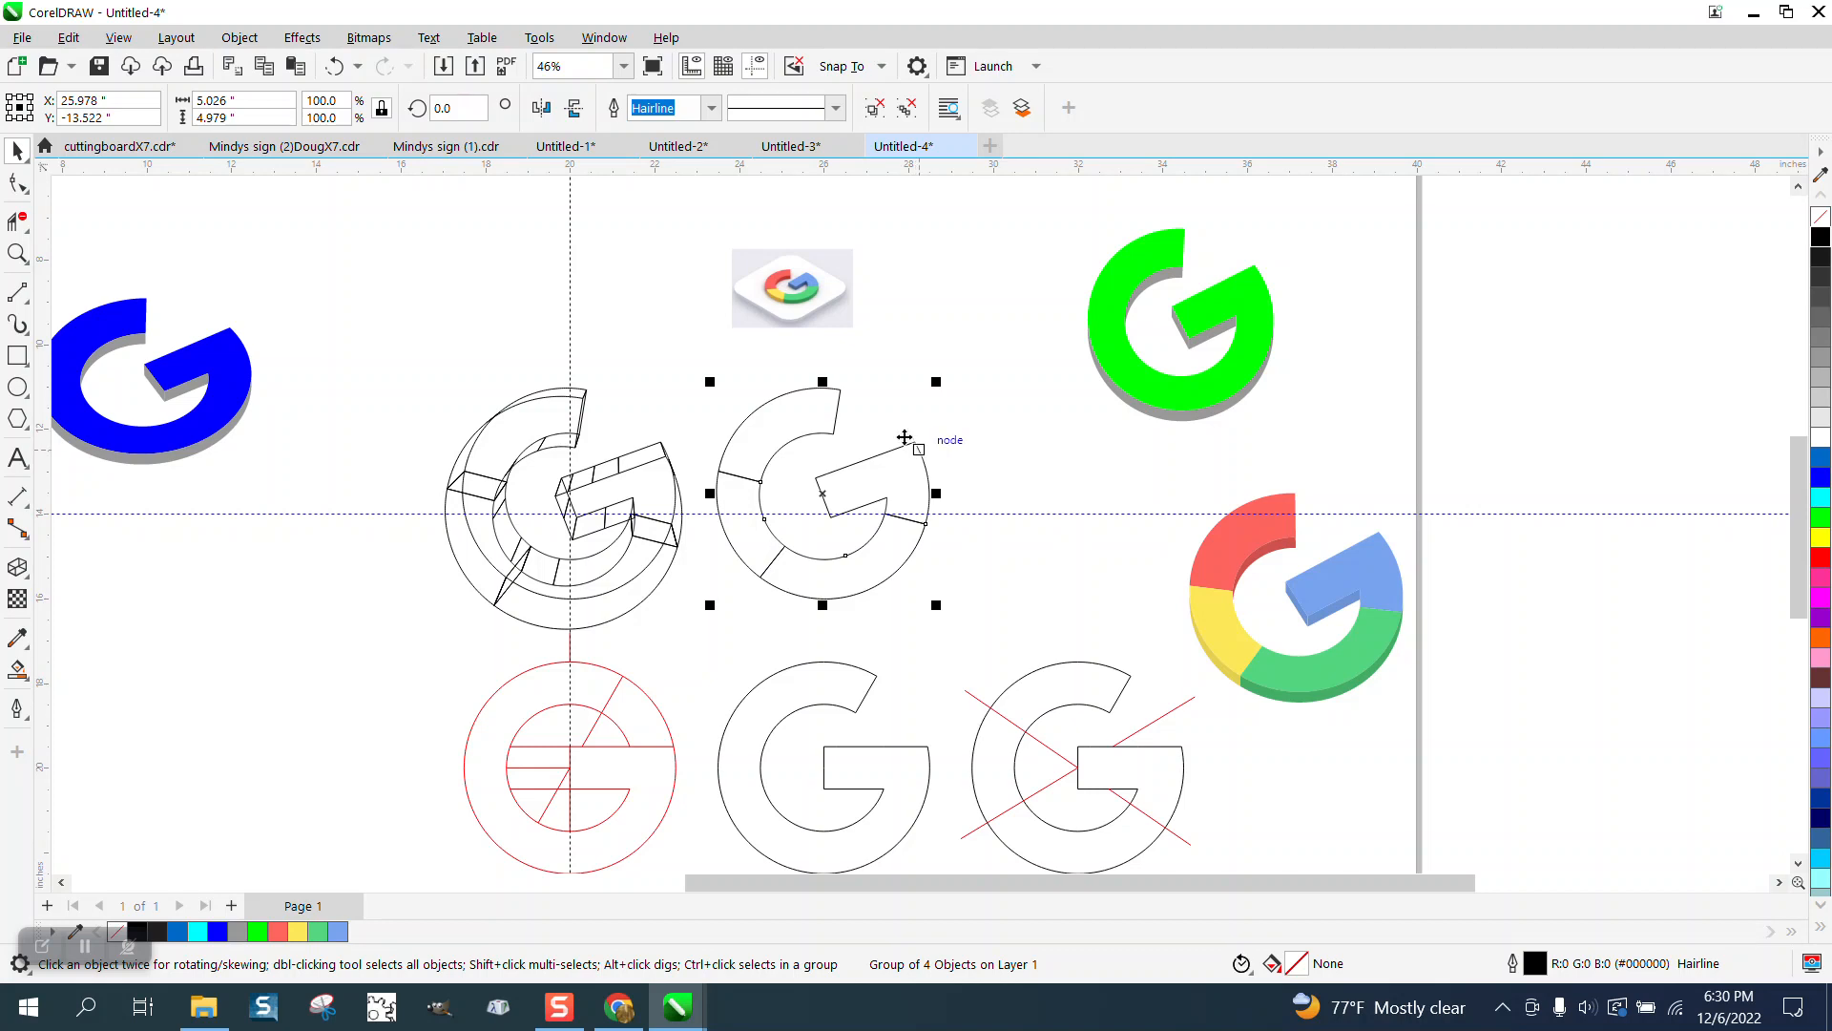
Rotate the separated G face counterclockwise by about 18.4 degrees.
{"action": "left_click", "coordinate": [917, 445]}
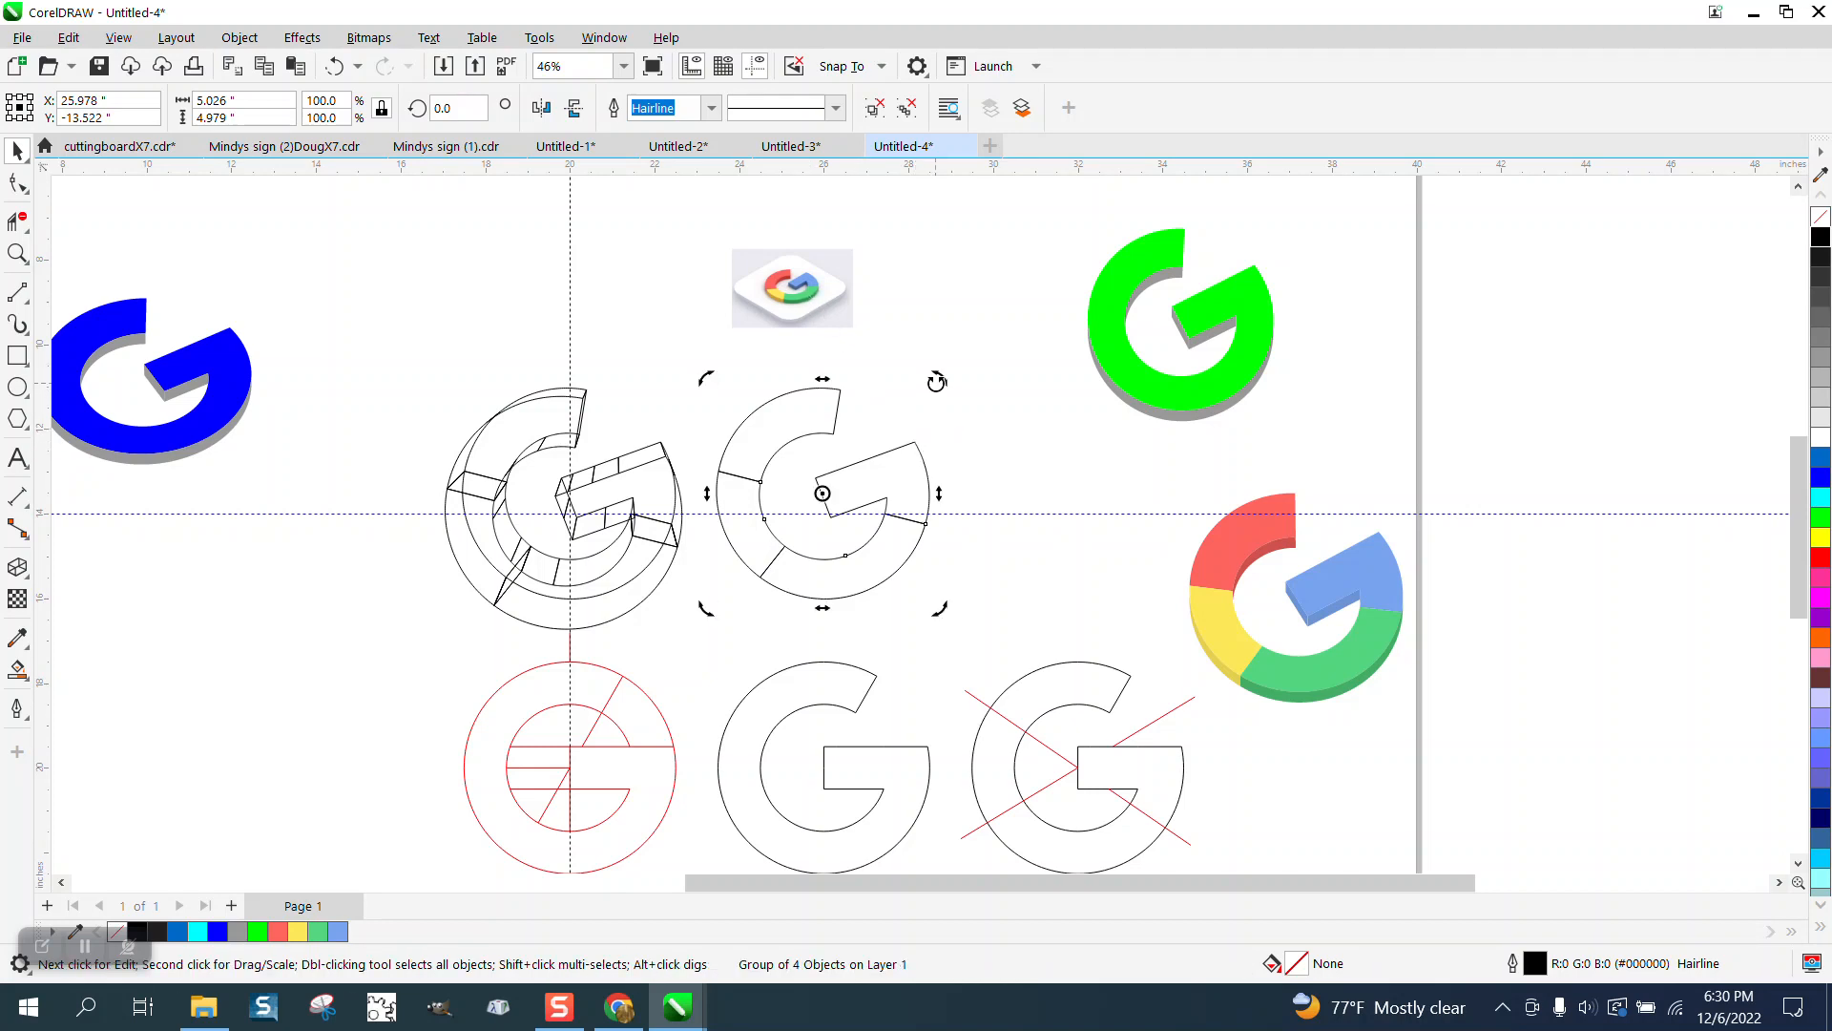
{"action": "left_click_drag", "start_coordinate": [936, 381], "coordinate": [900, 344]}
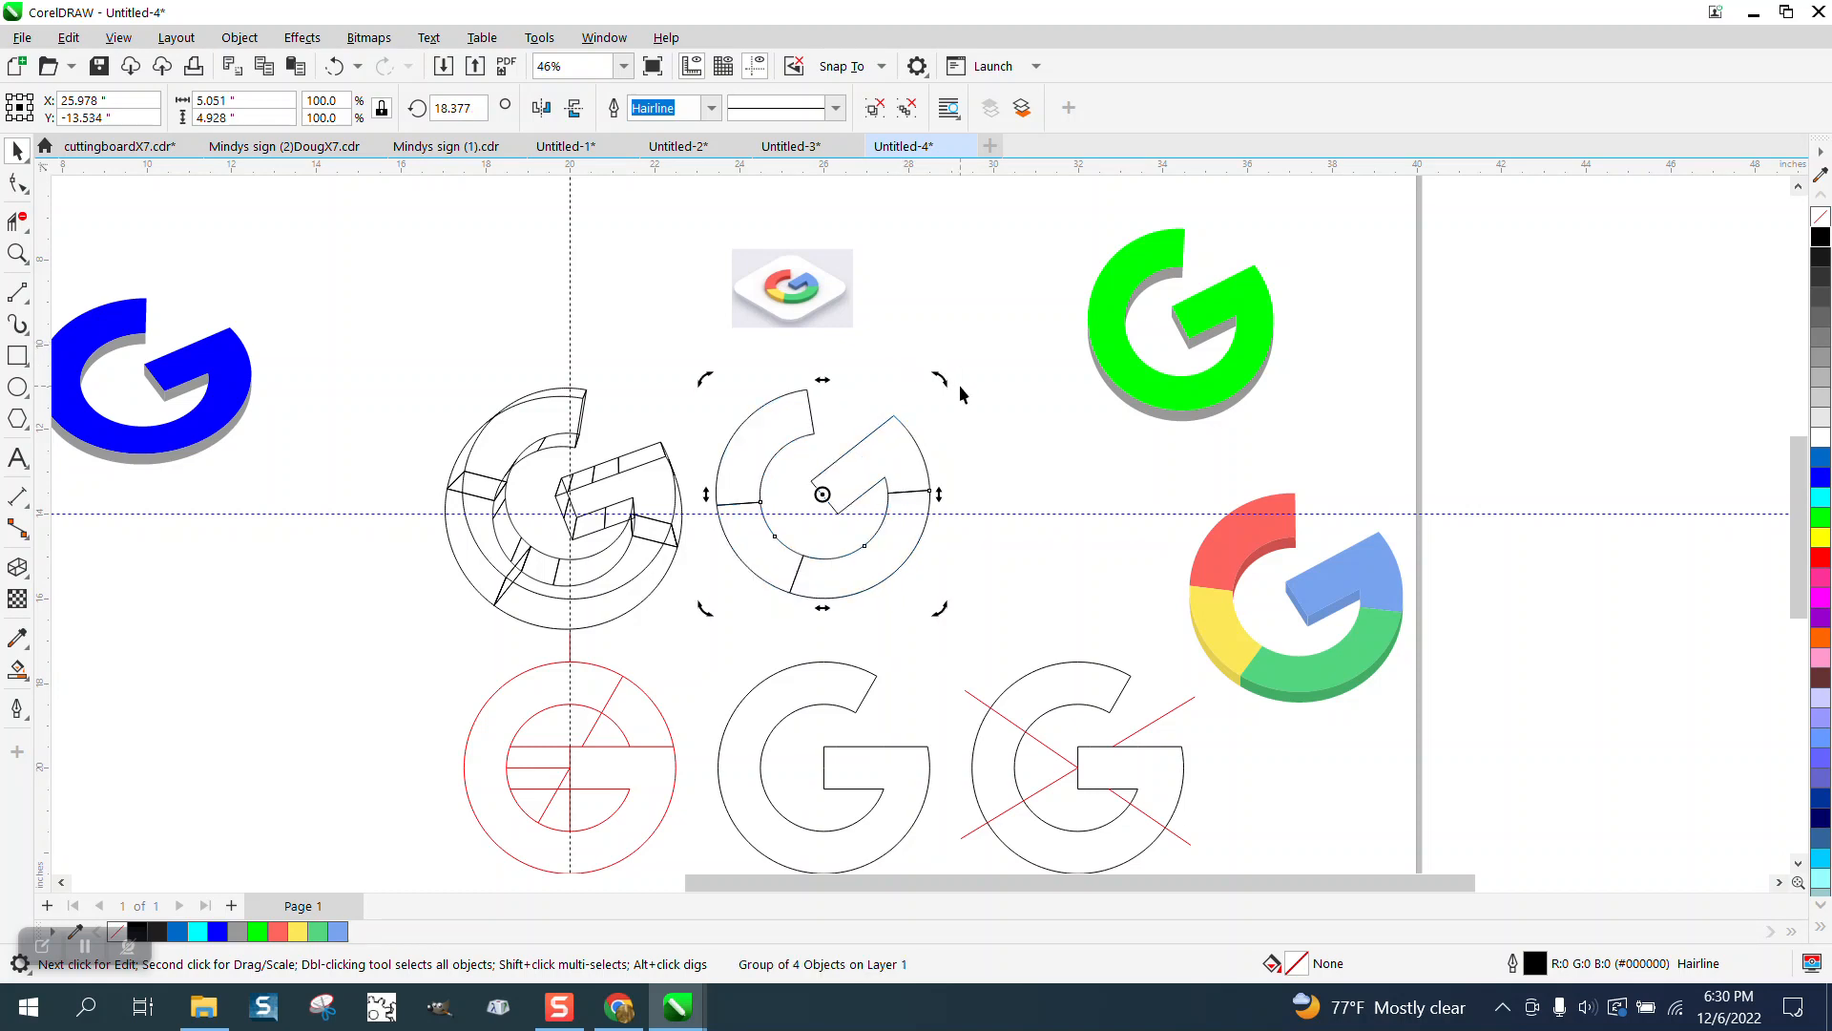
{"action": "left_click", "coordinate": [959, 386]}
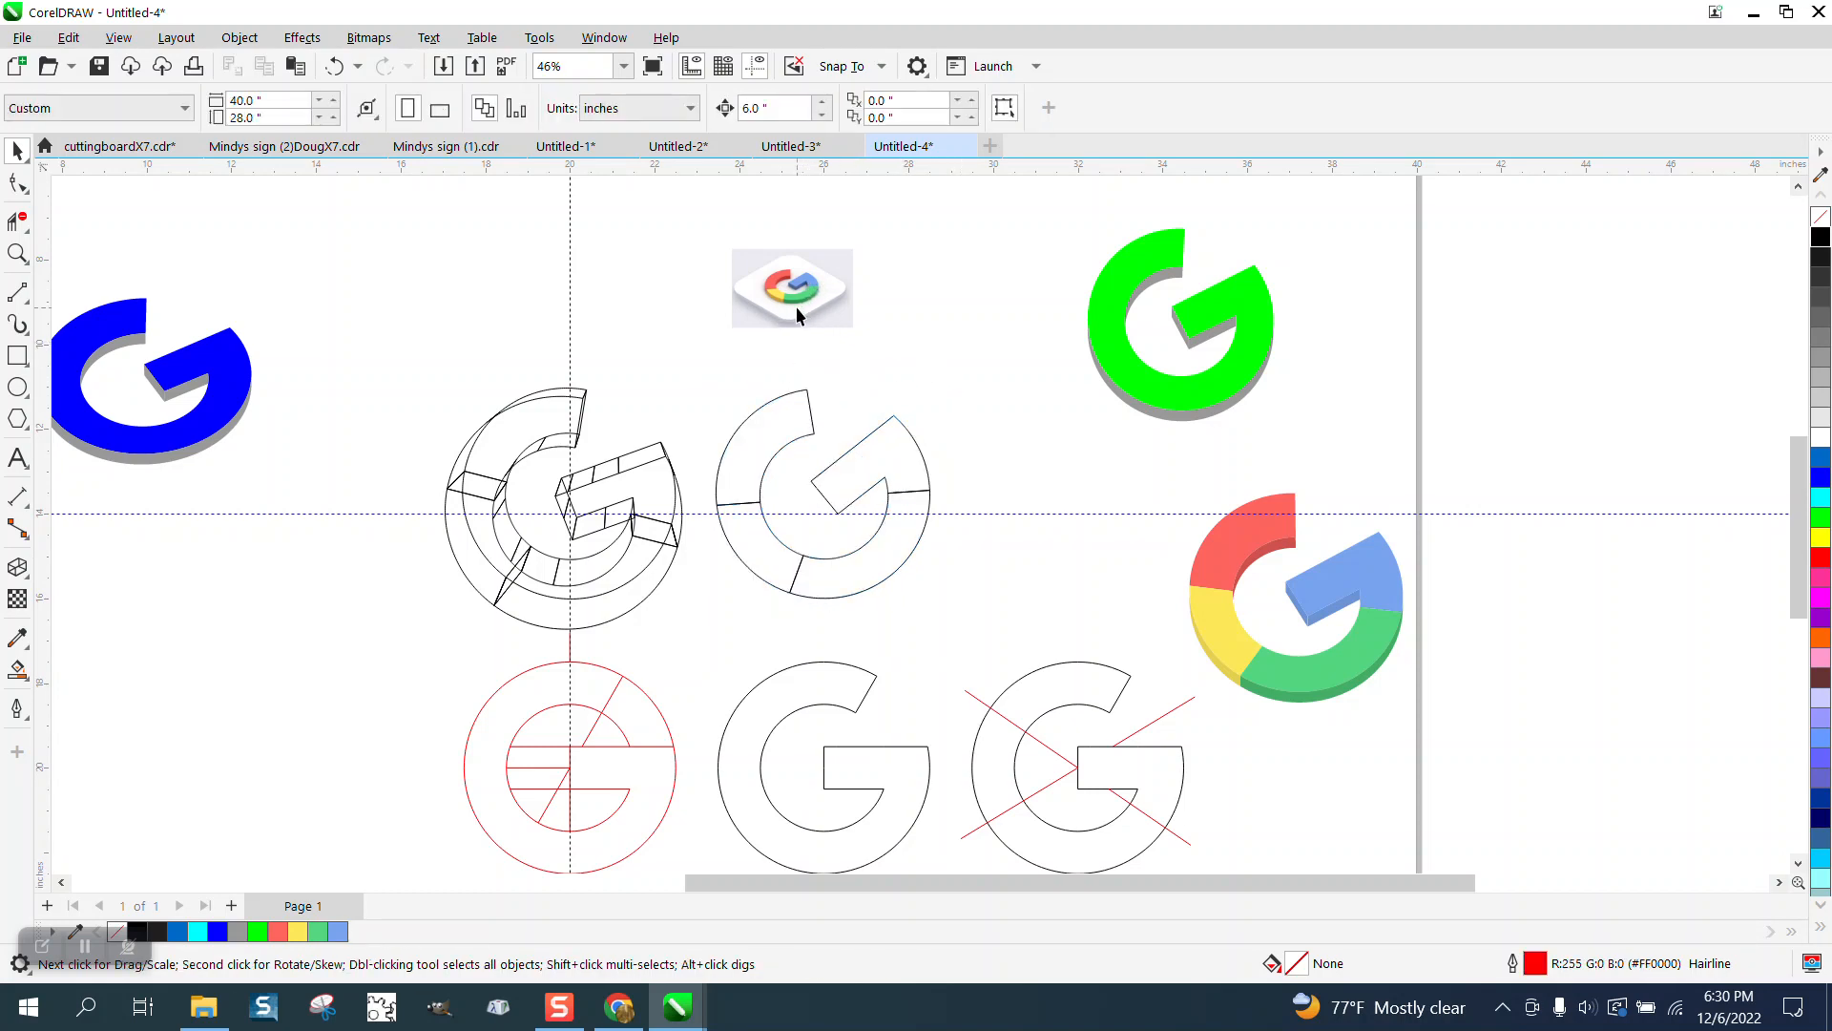
Delete the leftover extrusion sides and centre the rotated G on the page.
{"action": "left_click_drag", "start_coordinate": [699, 625], "coordinate": [718, 628]}
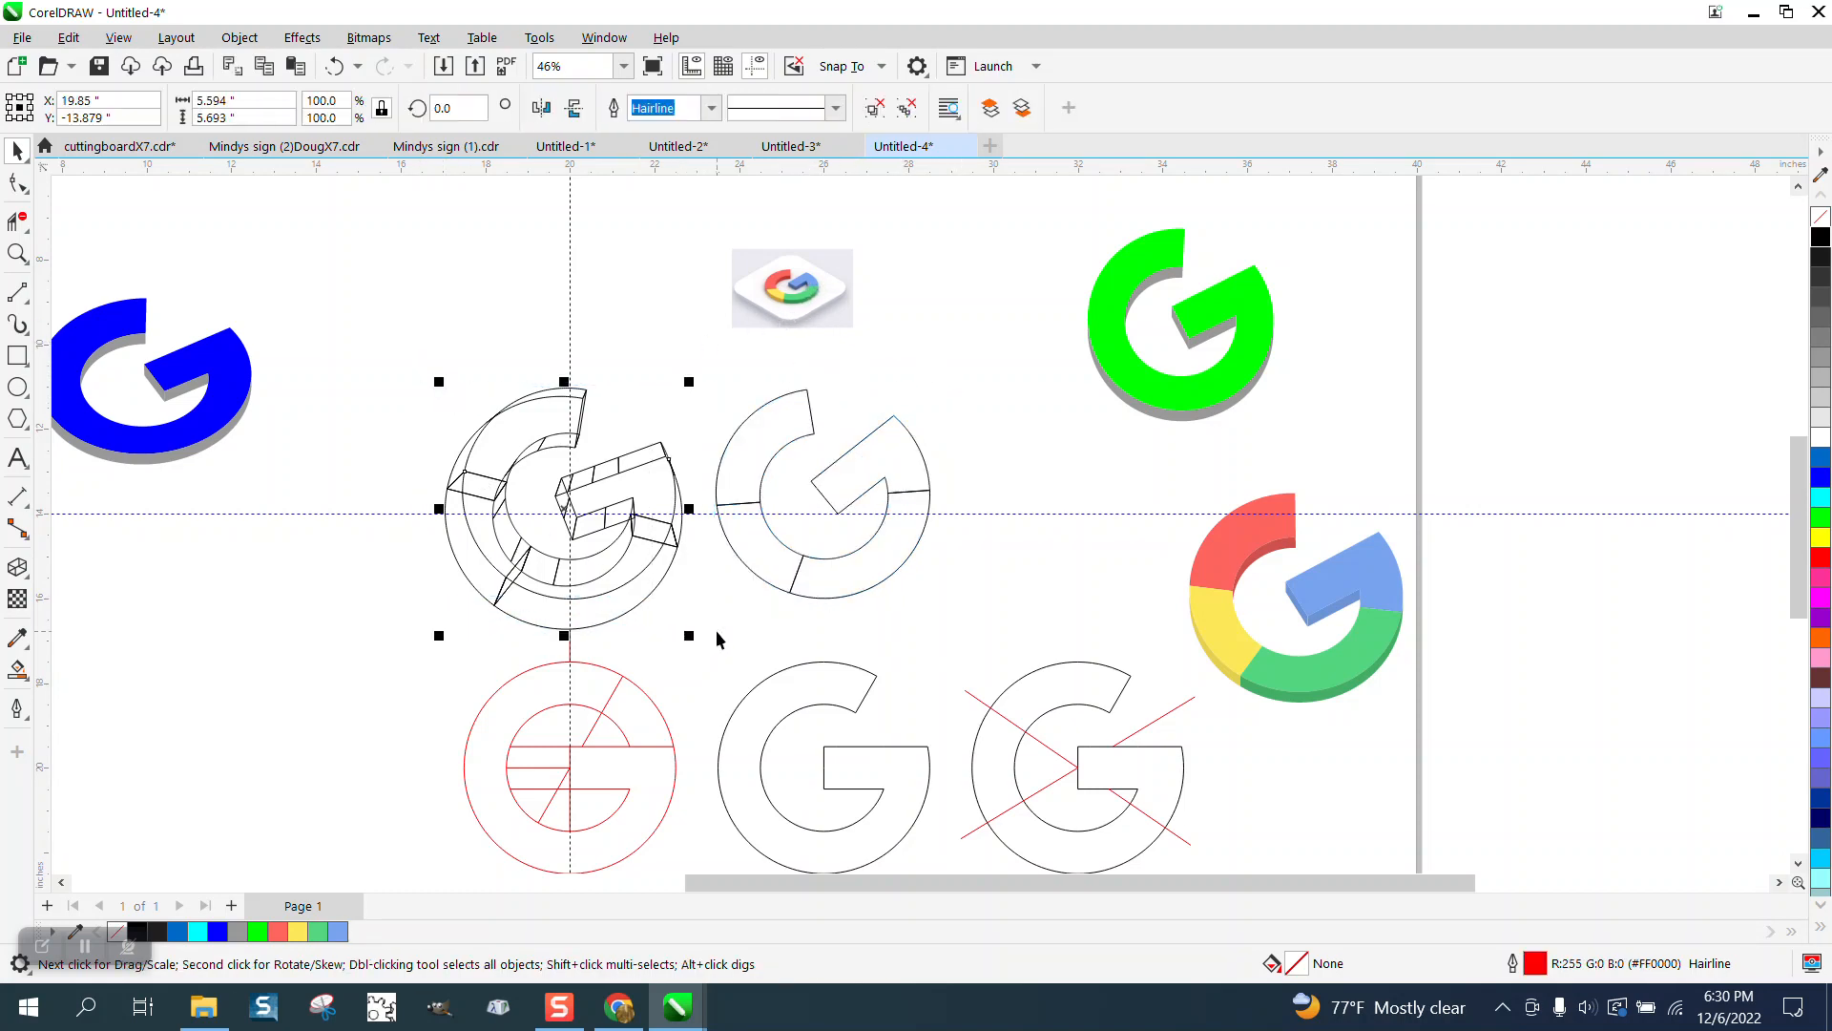
{"action": "key", "text": "Delete"}
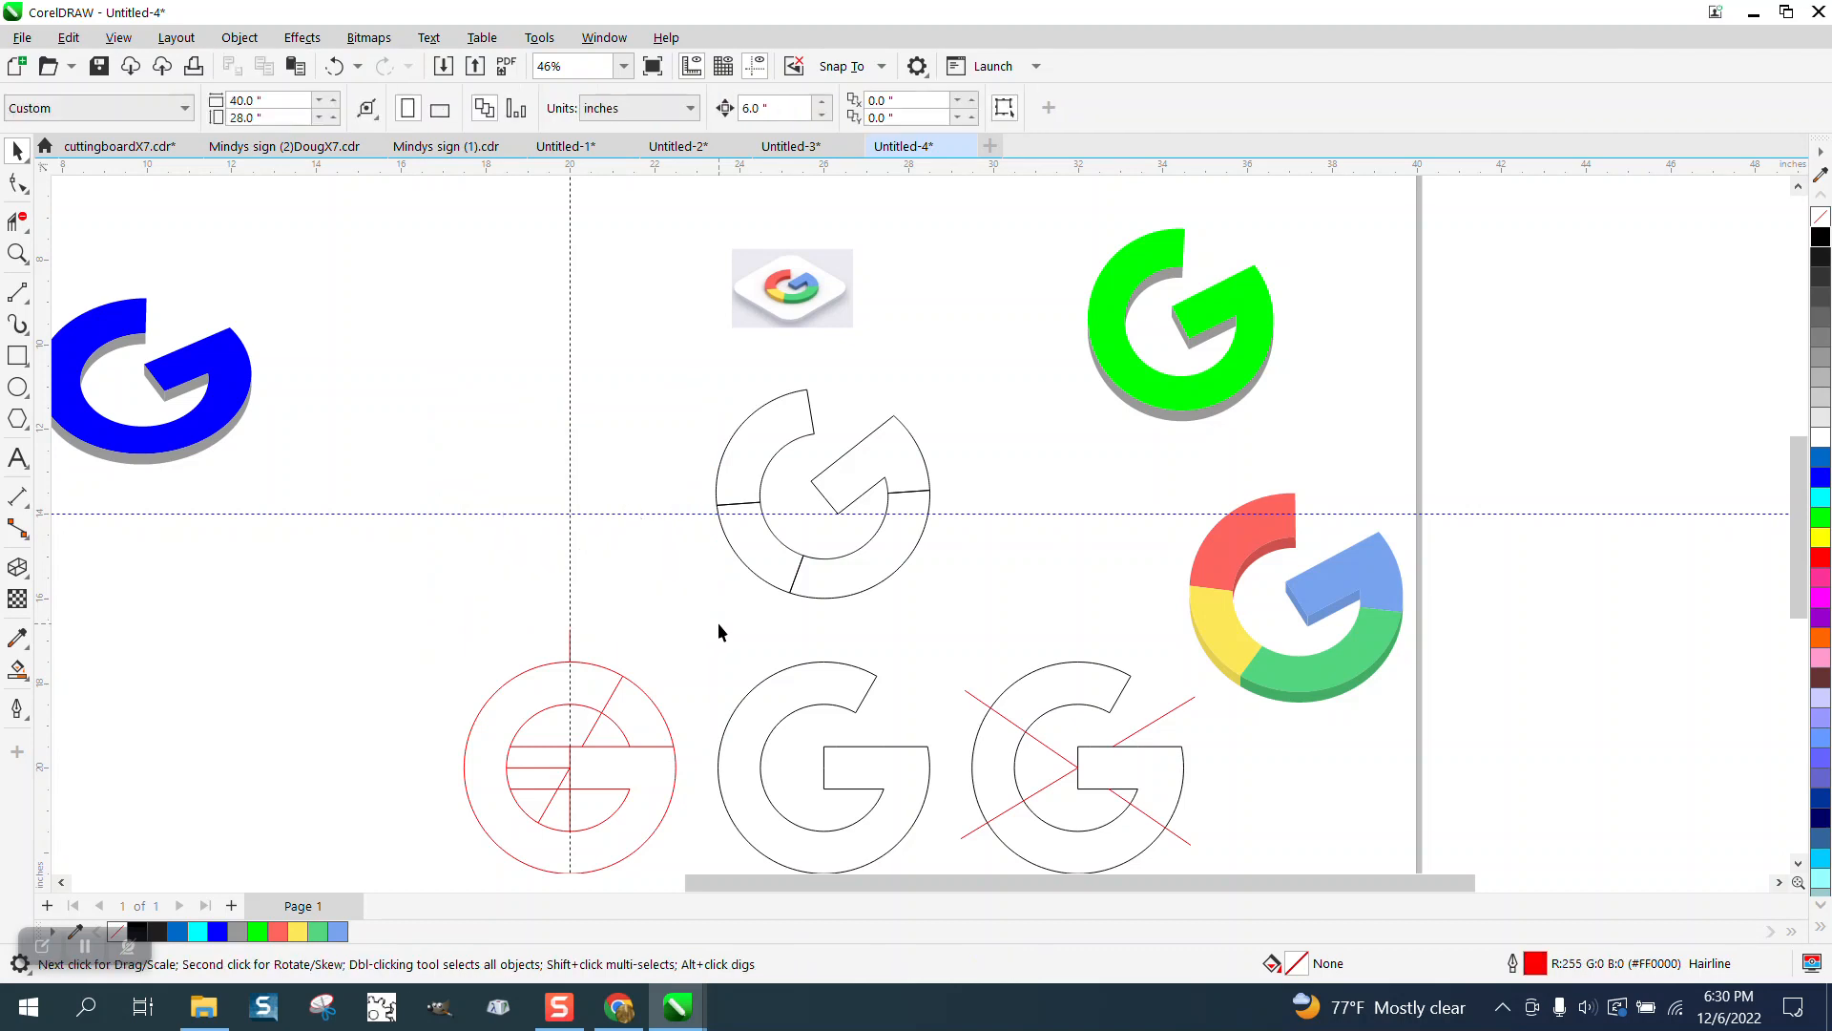
{"action": "left_click", "coordinate": [831, 498]}
{"action": "key", "text": "p"}
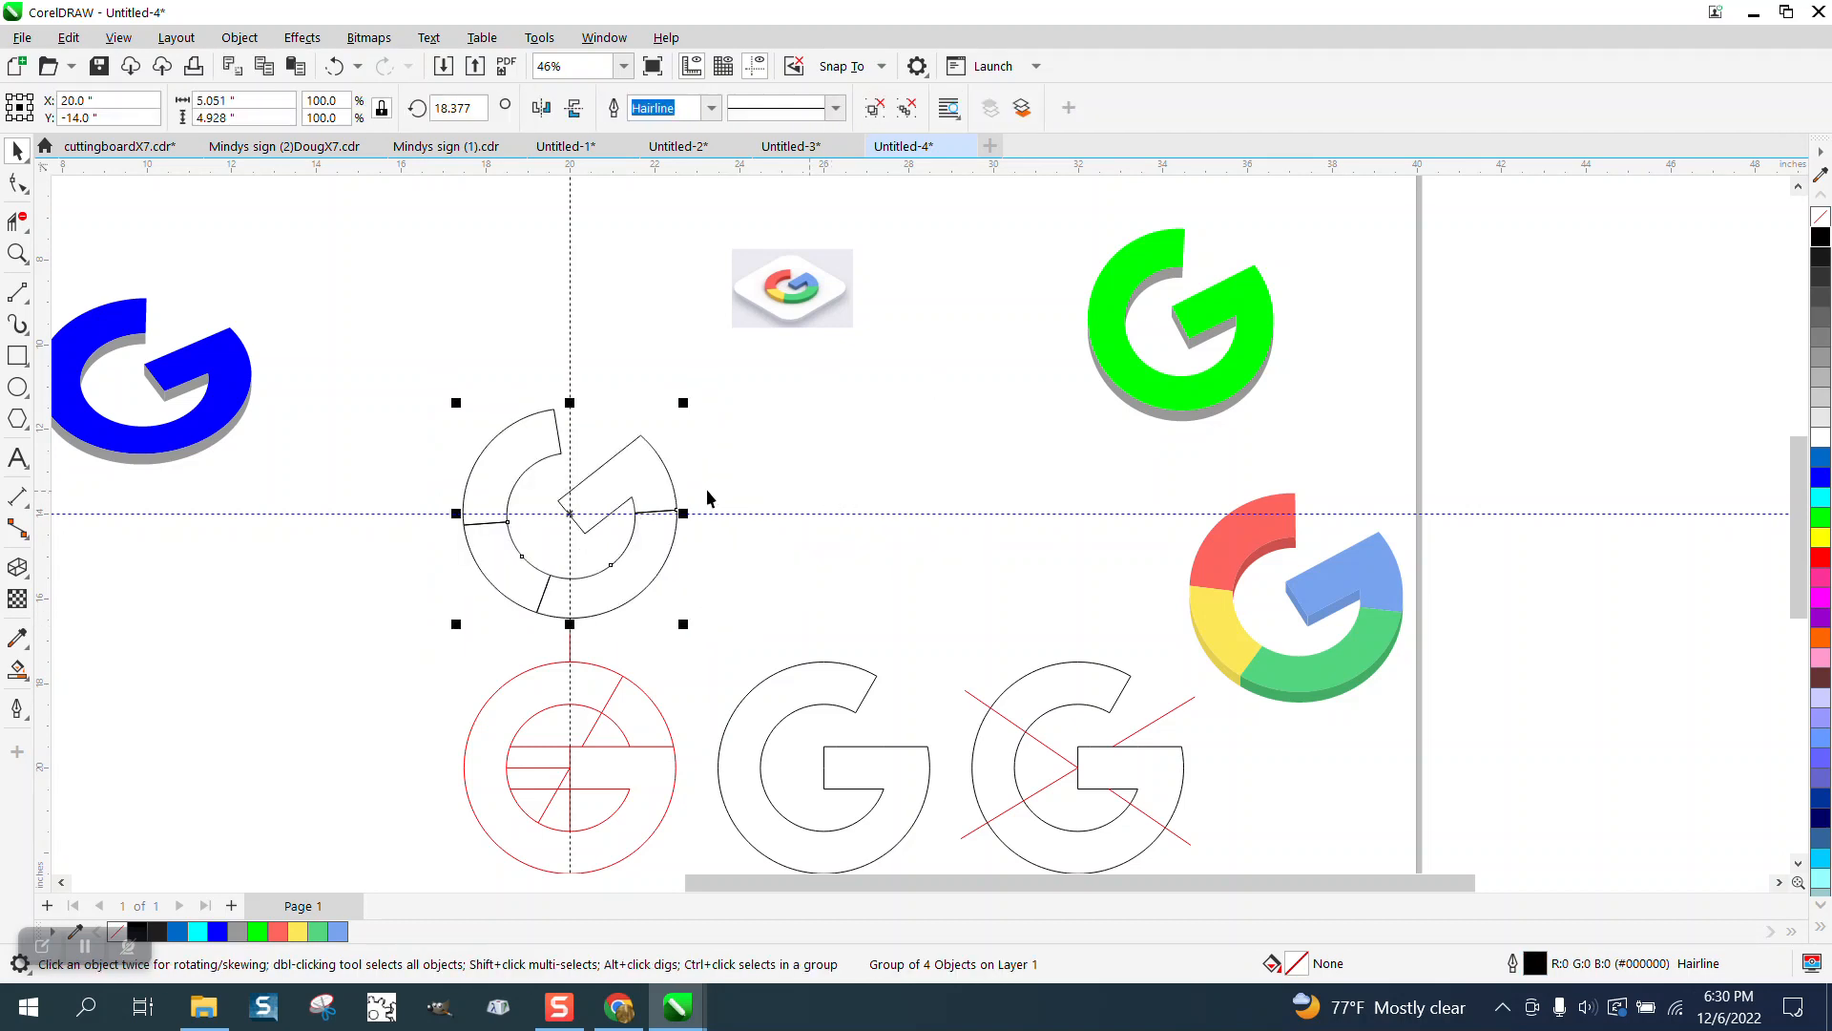
Set the nudge distance to 0.25 inches and place a duplicate of the G group 0.25 inches directly below the original.
{"action": "left_click", "coordinate": [17, 253]}
{"action": "left_click_drag", "start_coordinate": [421, 388], "coordinate": [873, 706]}
{"action": "left_click", "coordinate": [17, 150]}
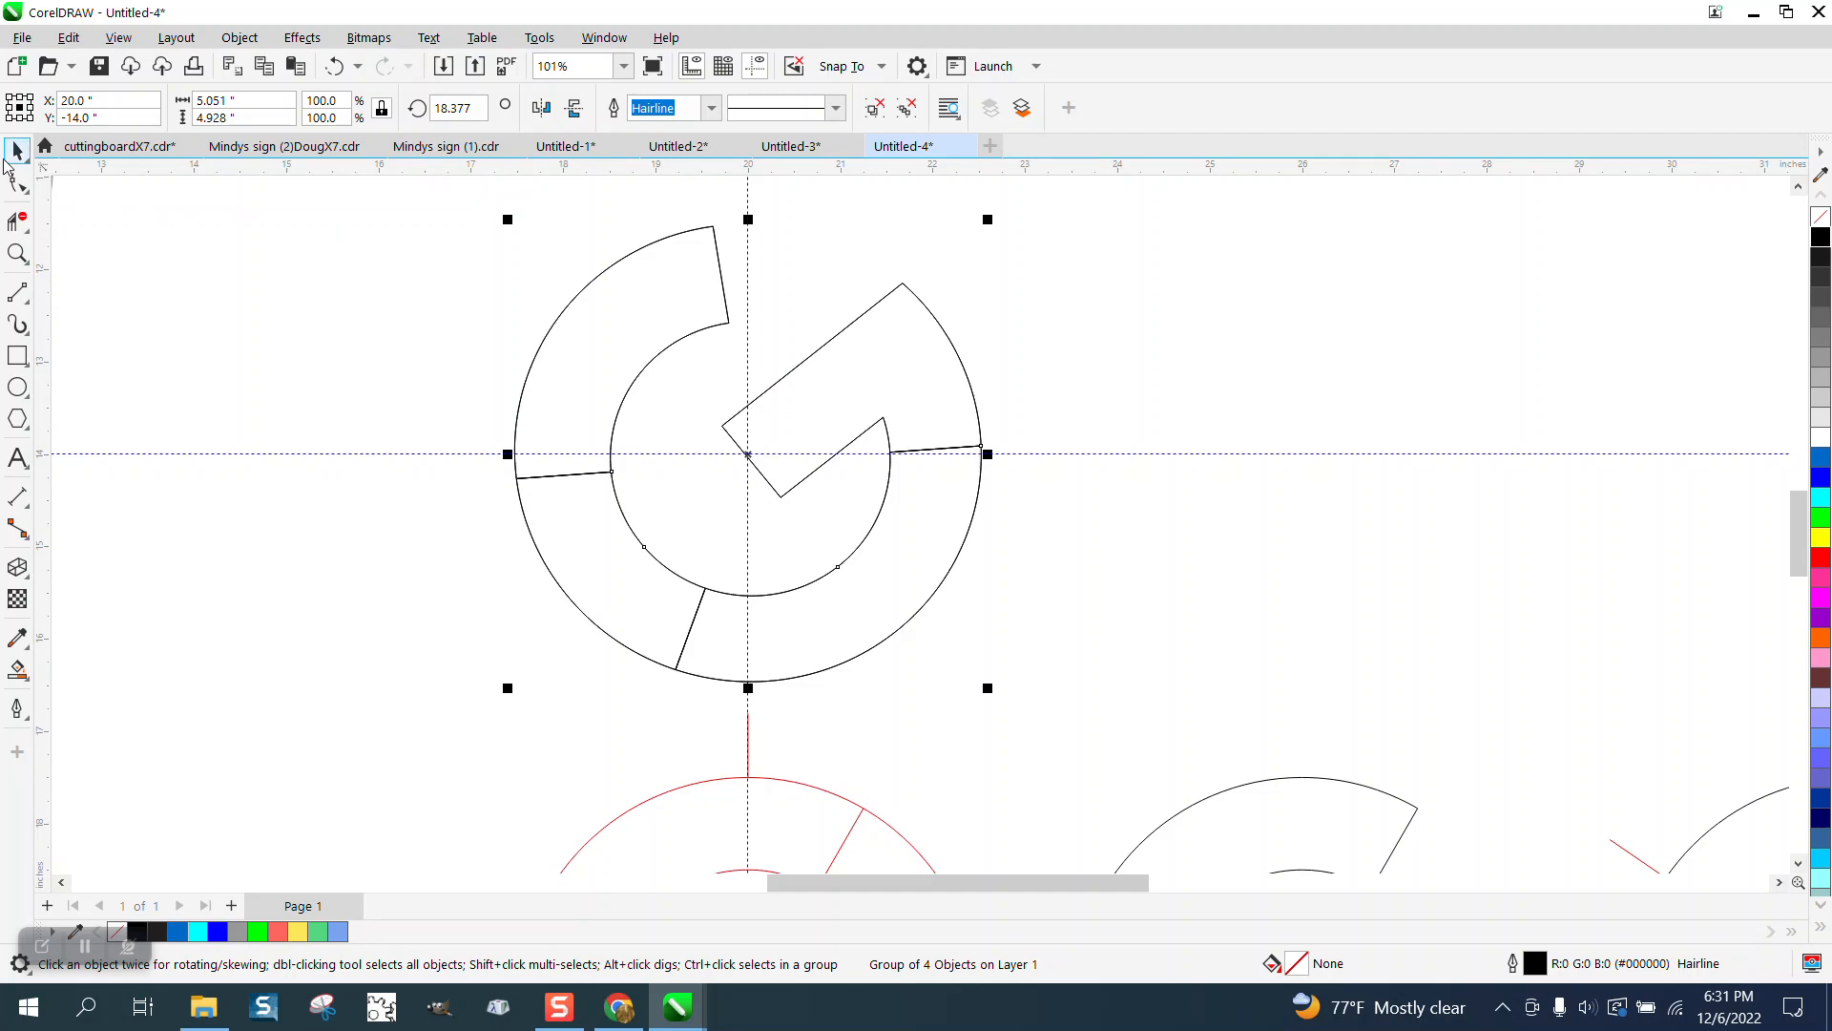
{"action": "left_click", "coordinate": [265, 256]}
{"action": "left_click", "coordinate": [749, 112]}
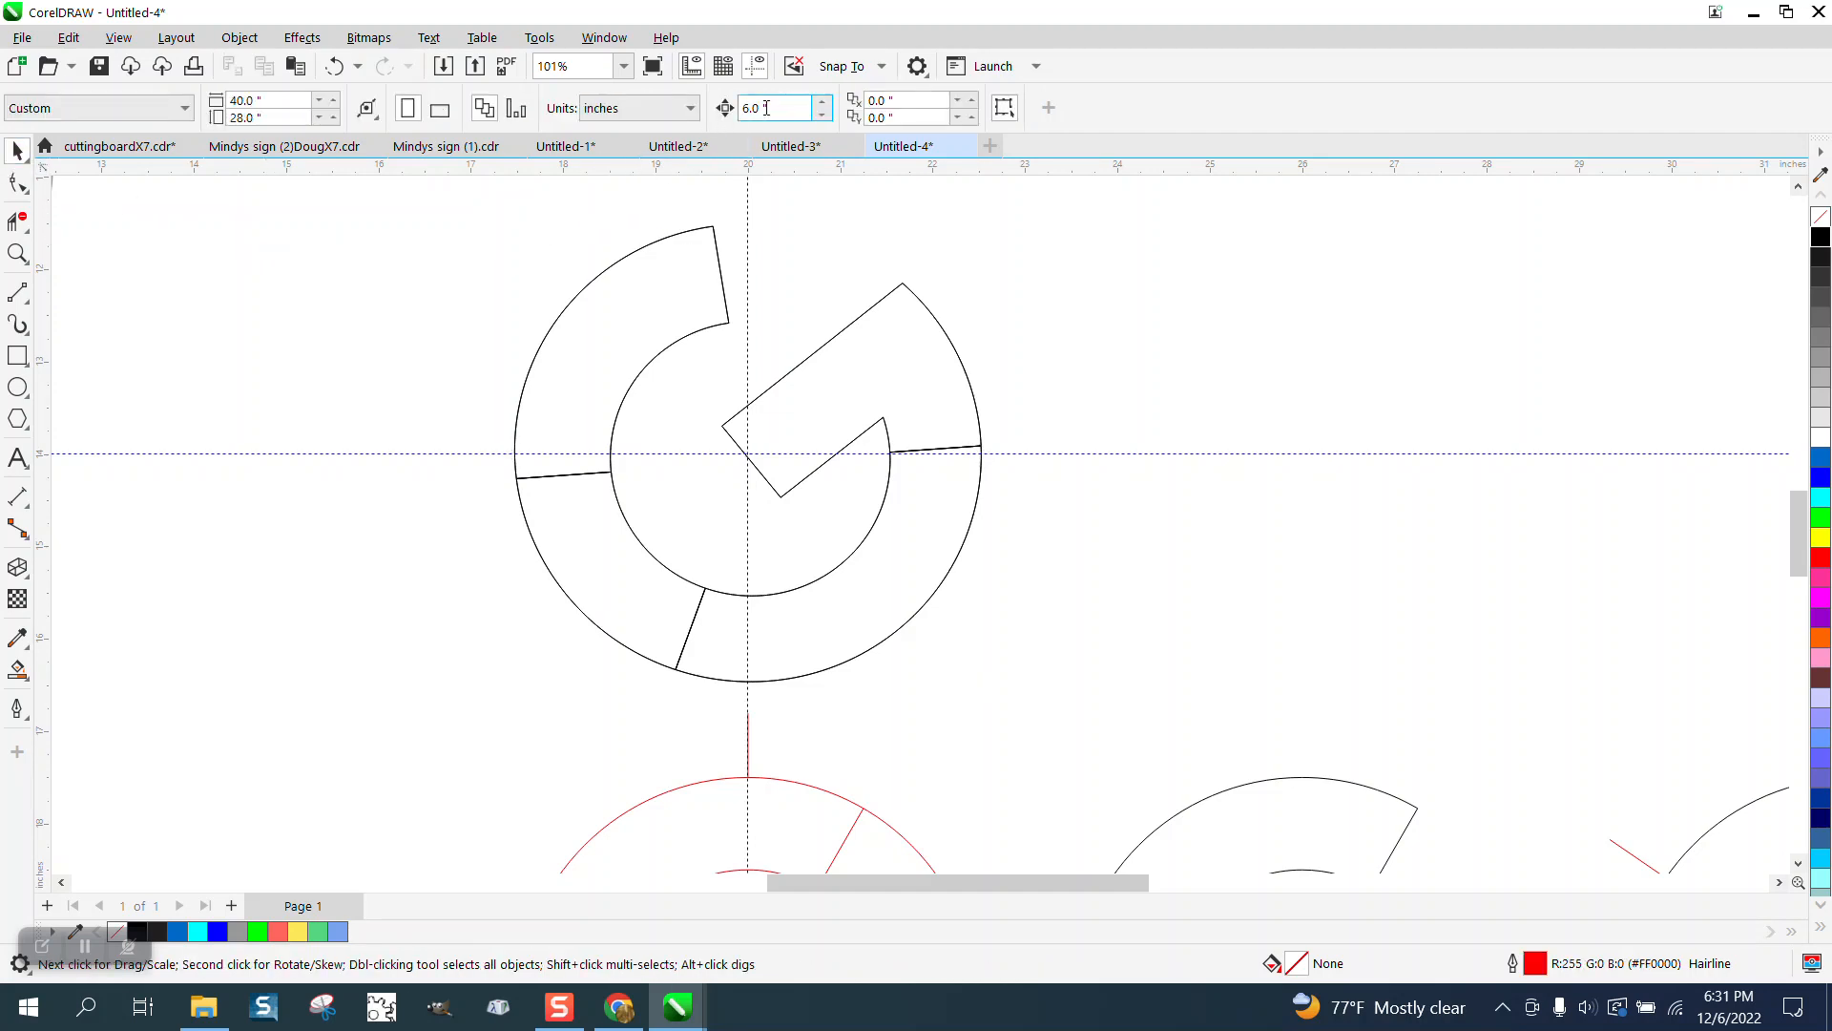
{"action": "type", "text": ".25"}
{"action": "left_click", "coordinate": [918, 305]}
{"action": "key", "text": "KP_Add"}
{"action": "key", "text": "Down"}
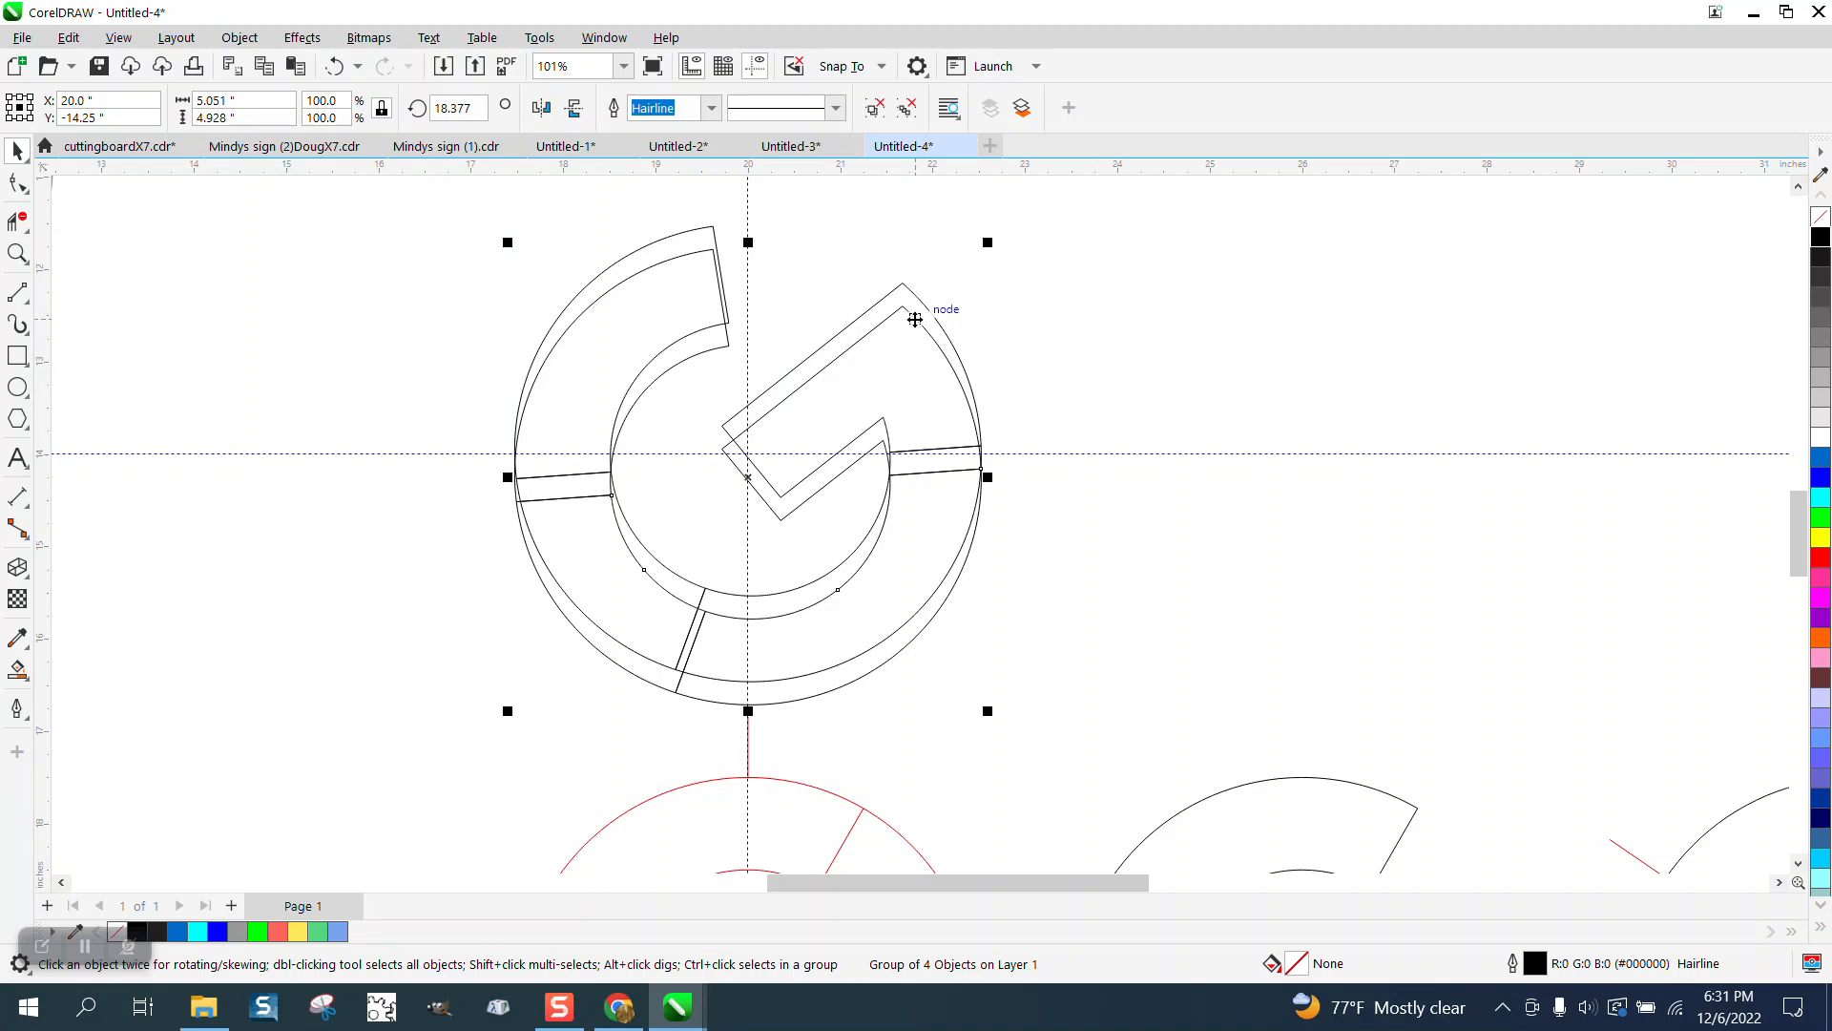
{"action": "key", "text": "Left"}
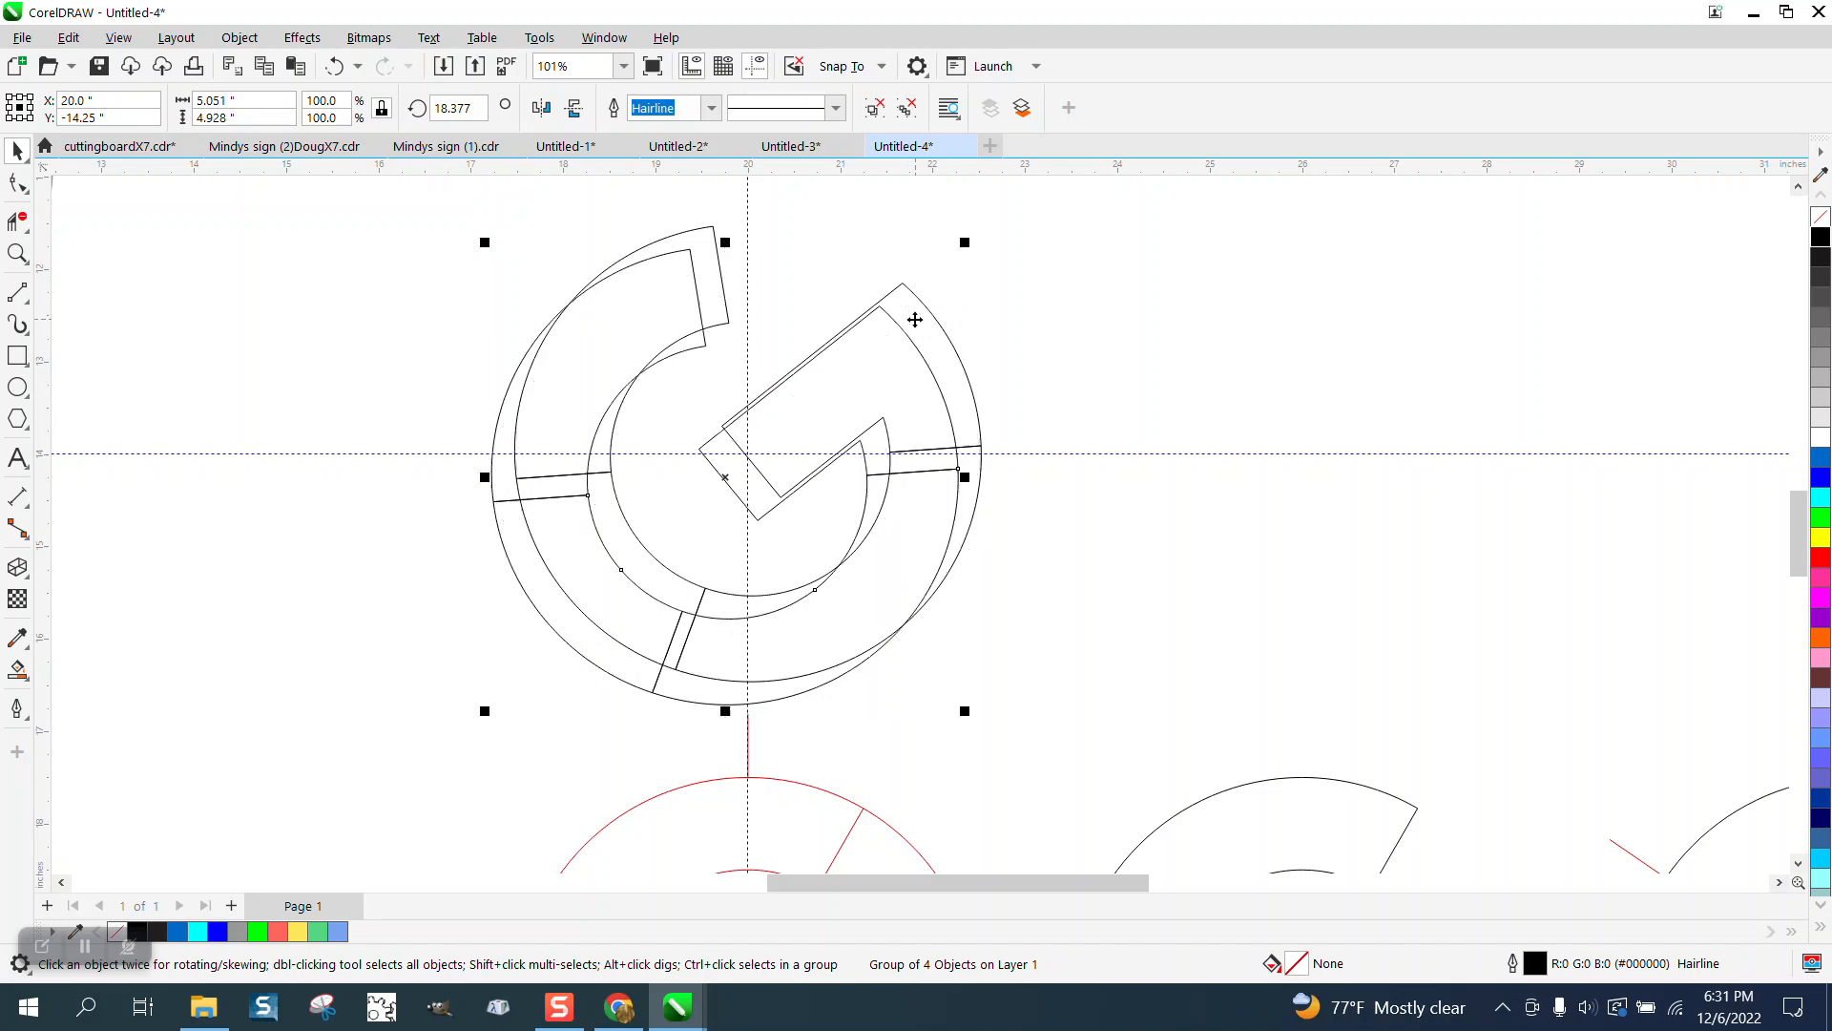
{"action": "key", "text": "Right"}
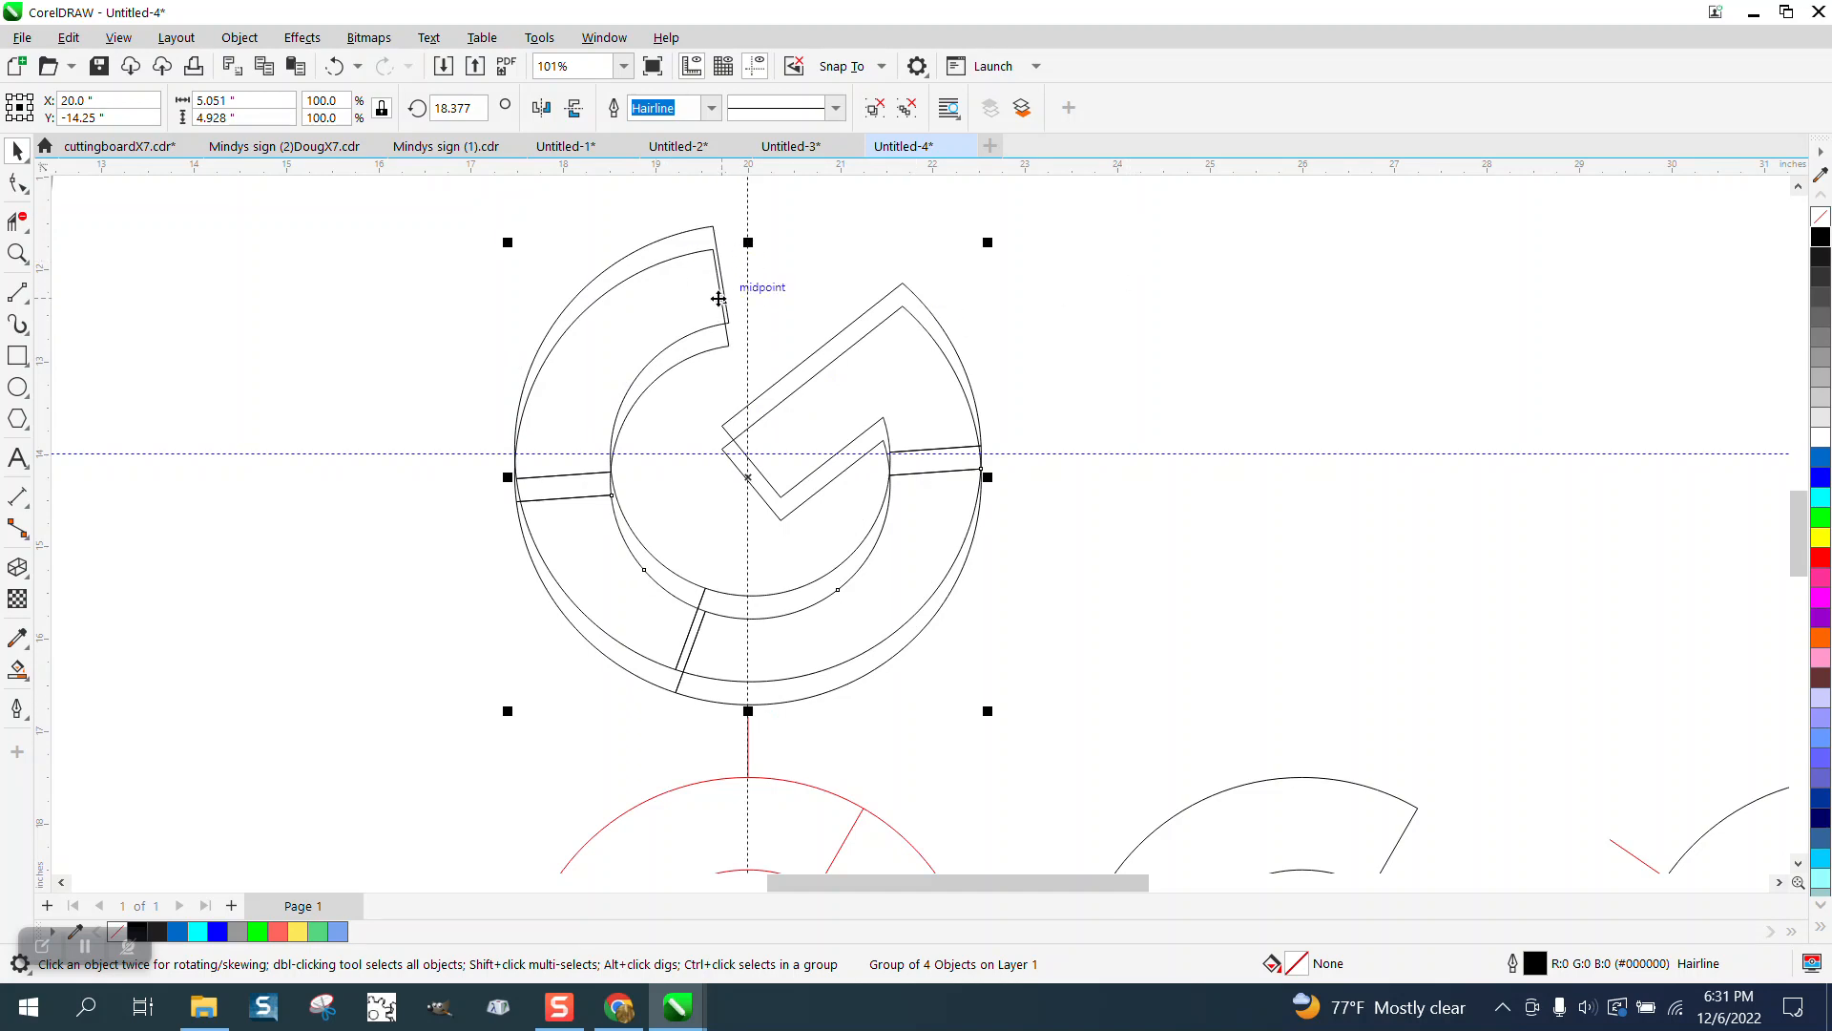
Delete the lower copy's outer arc in the upper-left section, its left dividing line, and its inner arc in the lower-left section.
{"action": "left_click", "coordinate": [17, 253]}
{"action": "left_click_drag", "start_coordinate": [633, 205], "coordinate": [1117, 531]}
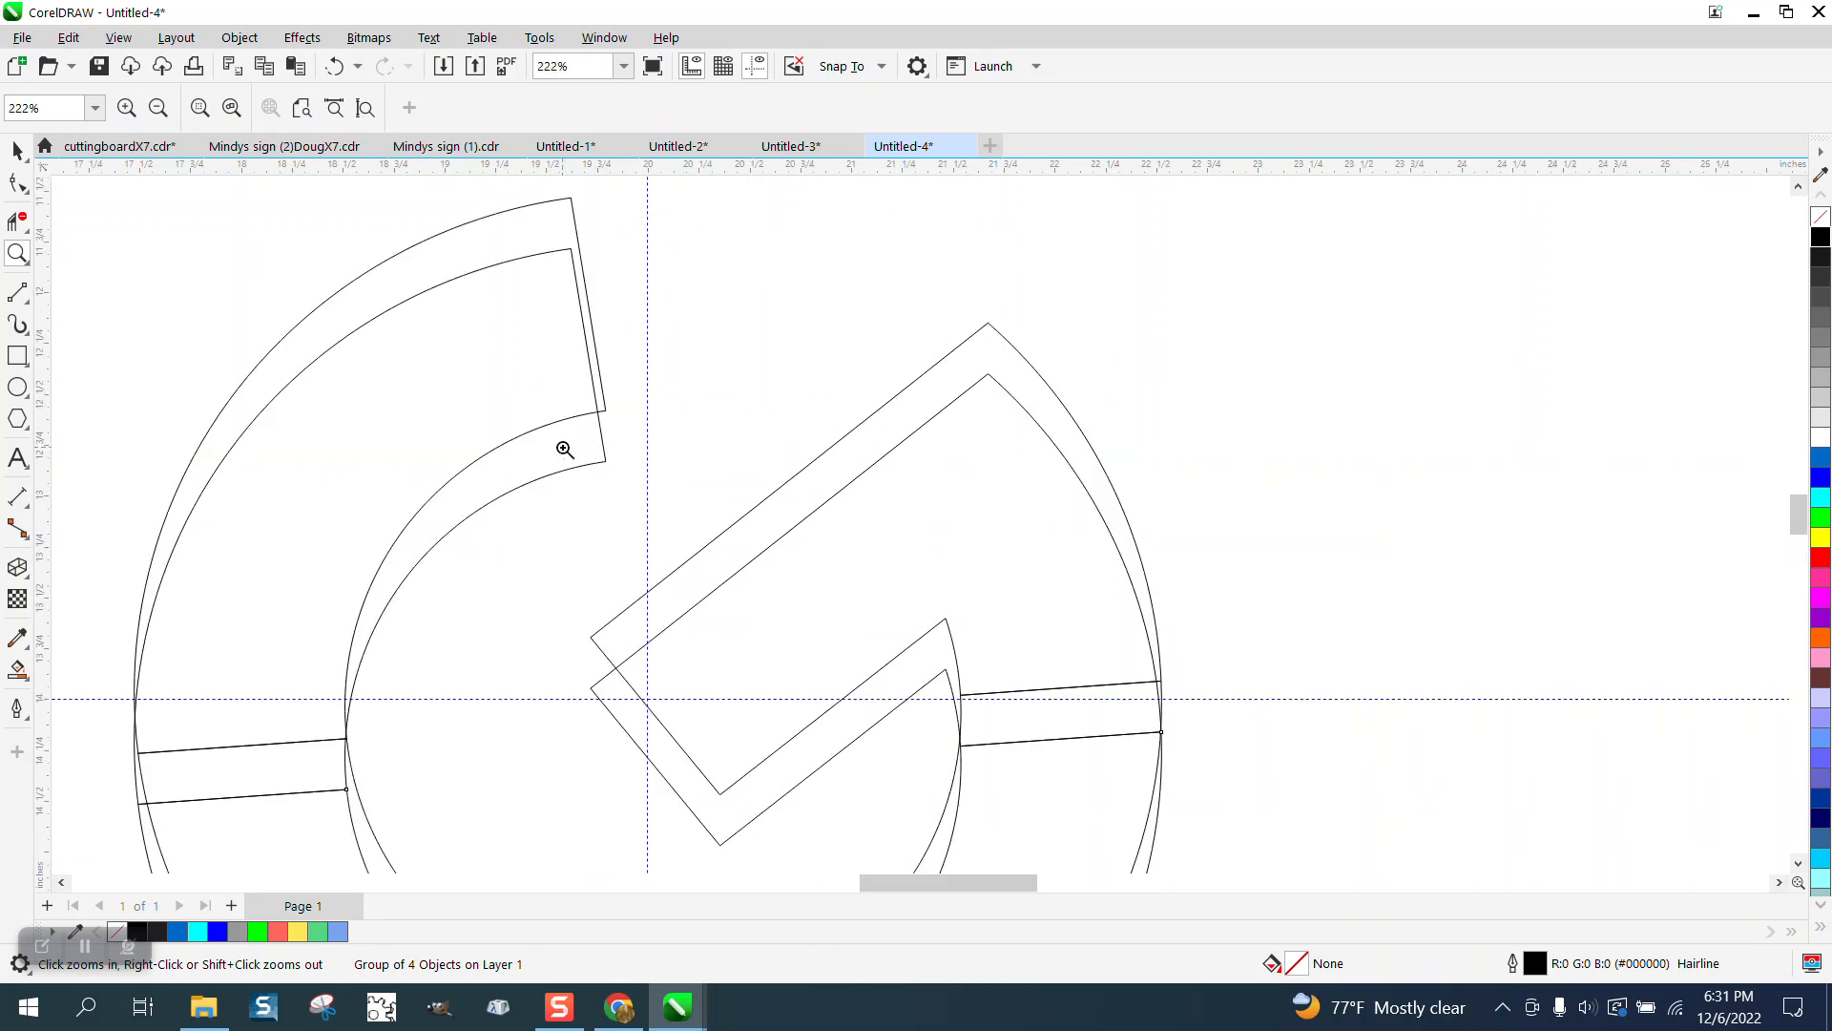
{"action": "scroll", "coordinate": [369, 344], "scroll_direction": "down", "scroll_amount": 1}
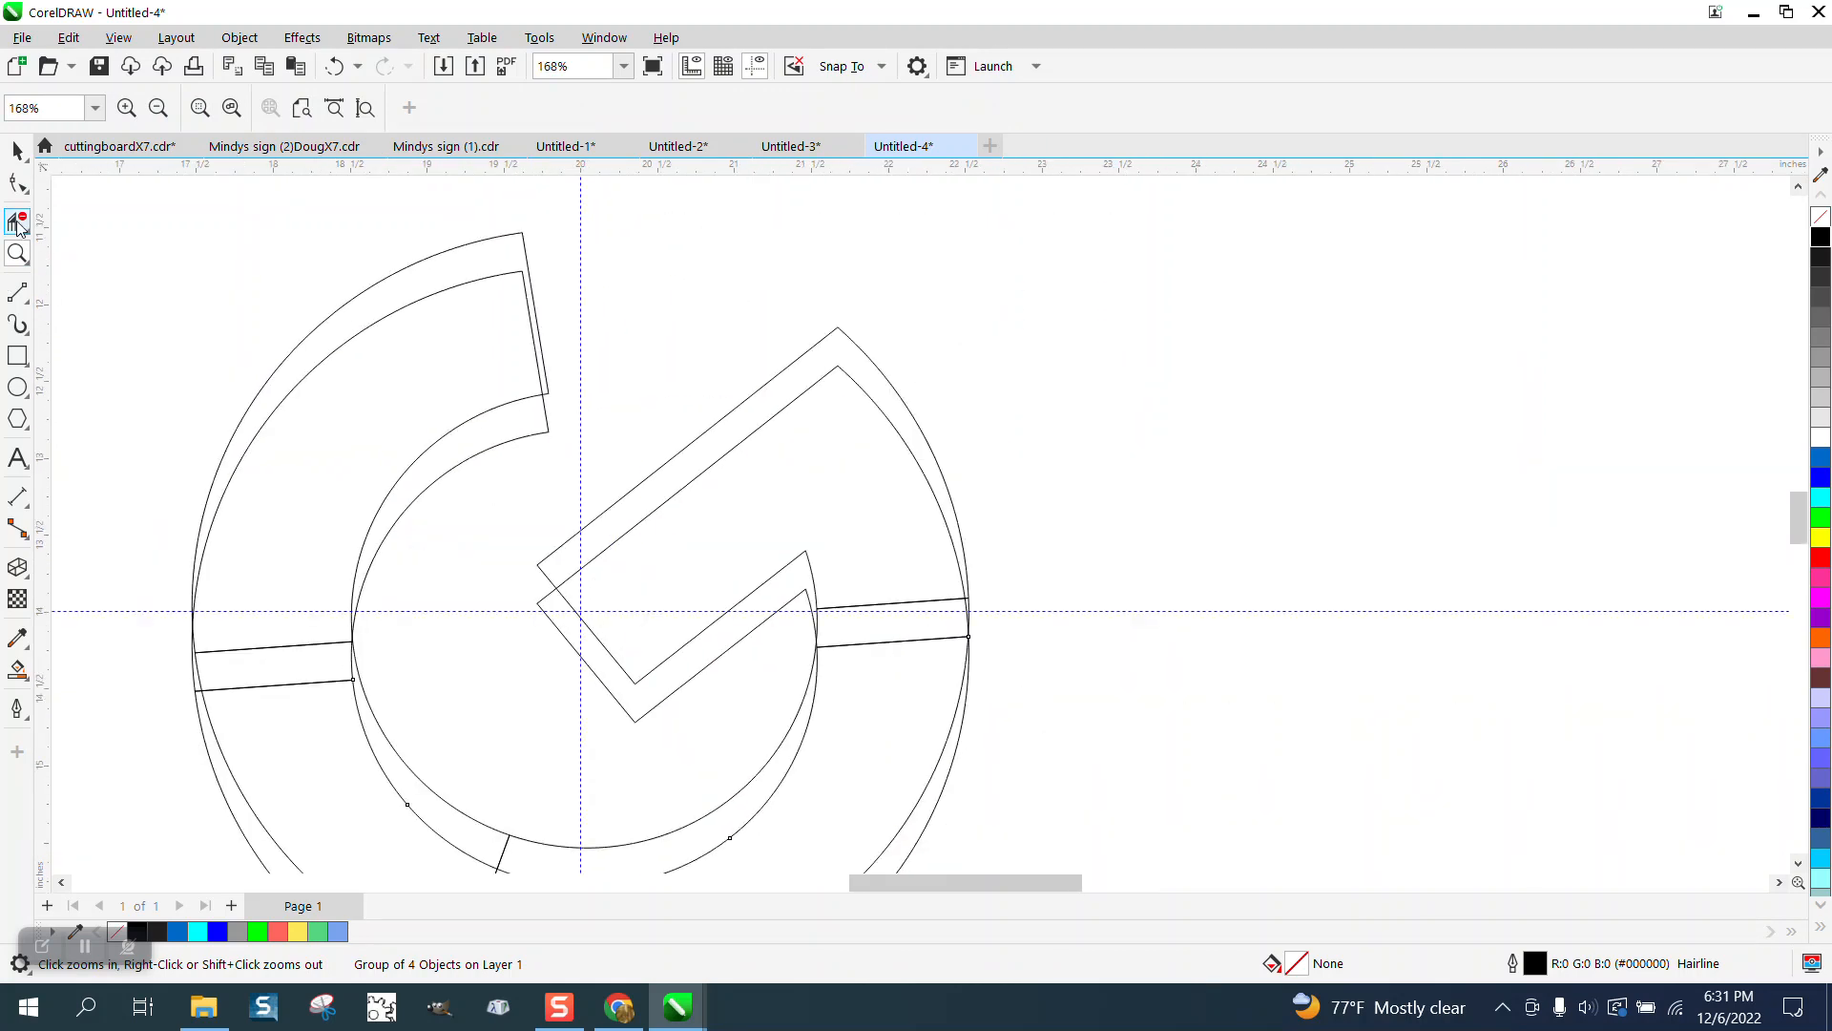
{"action": "left_click", "coordinate": [18, 221]}
{"action": "left_click", "coordinate": [441, 288]}
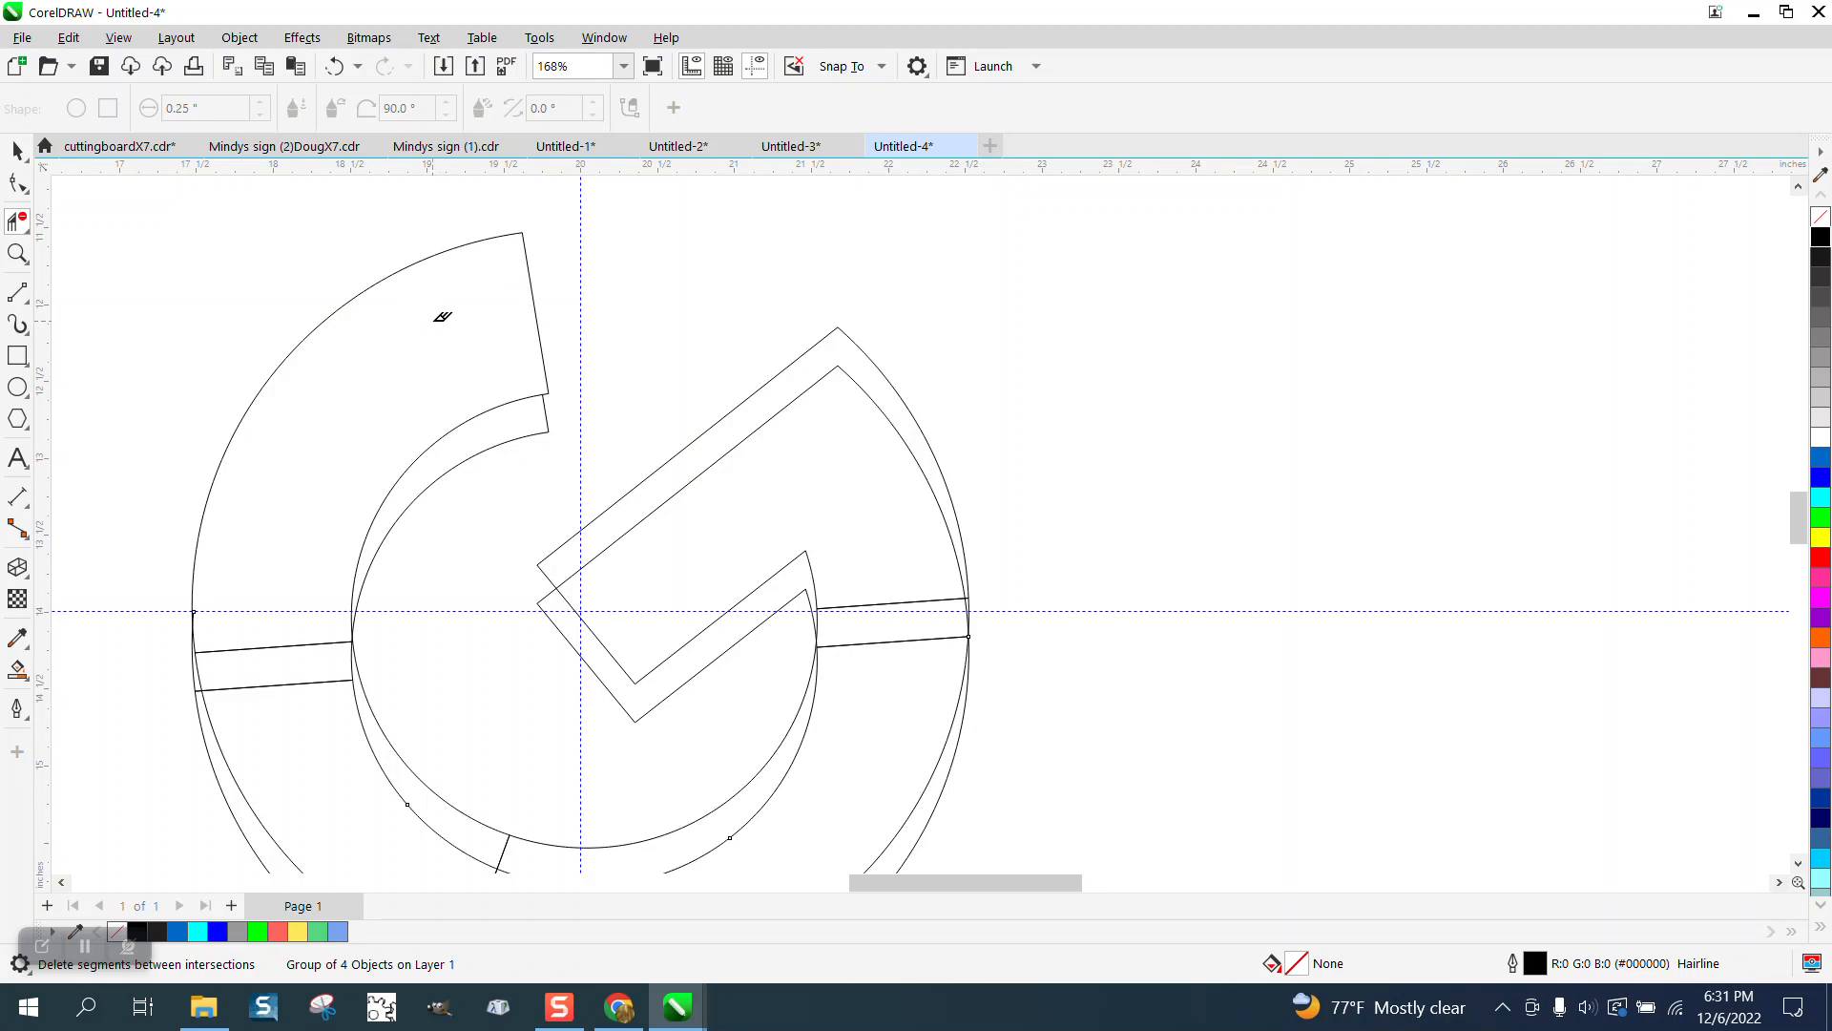
{"action": "left_click", "coordinate": [293, 685]}
{"action": "left_click", "coordinate": [368, 723]}
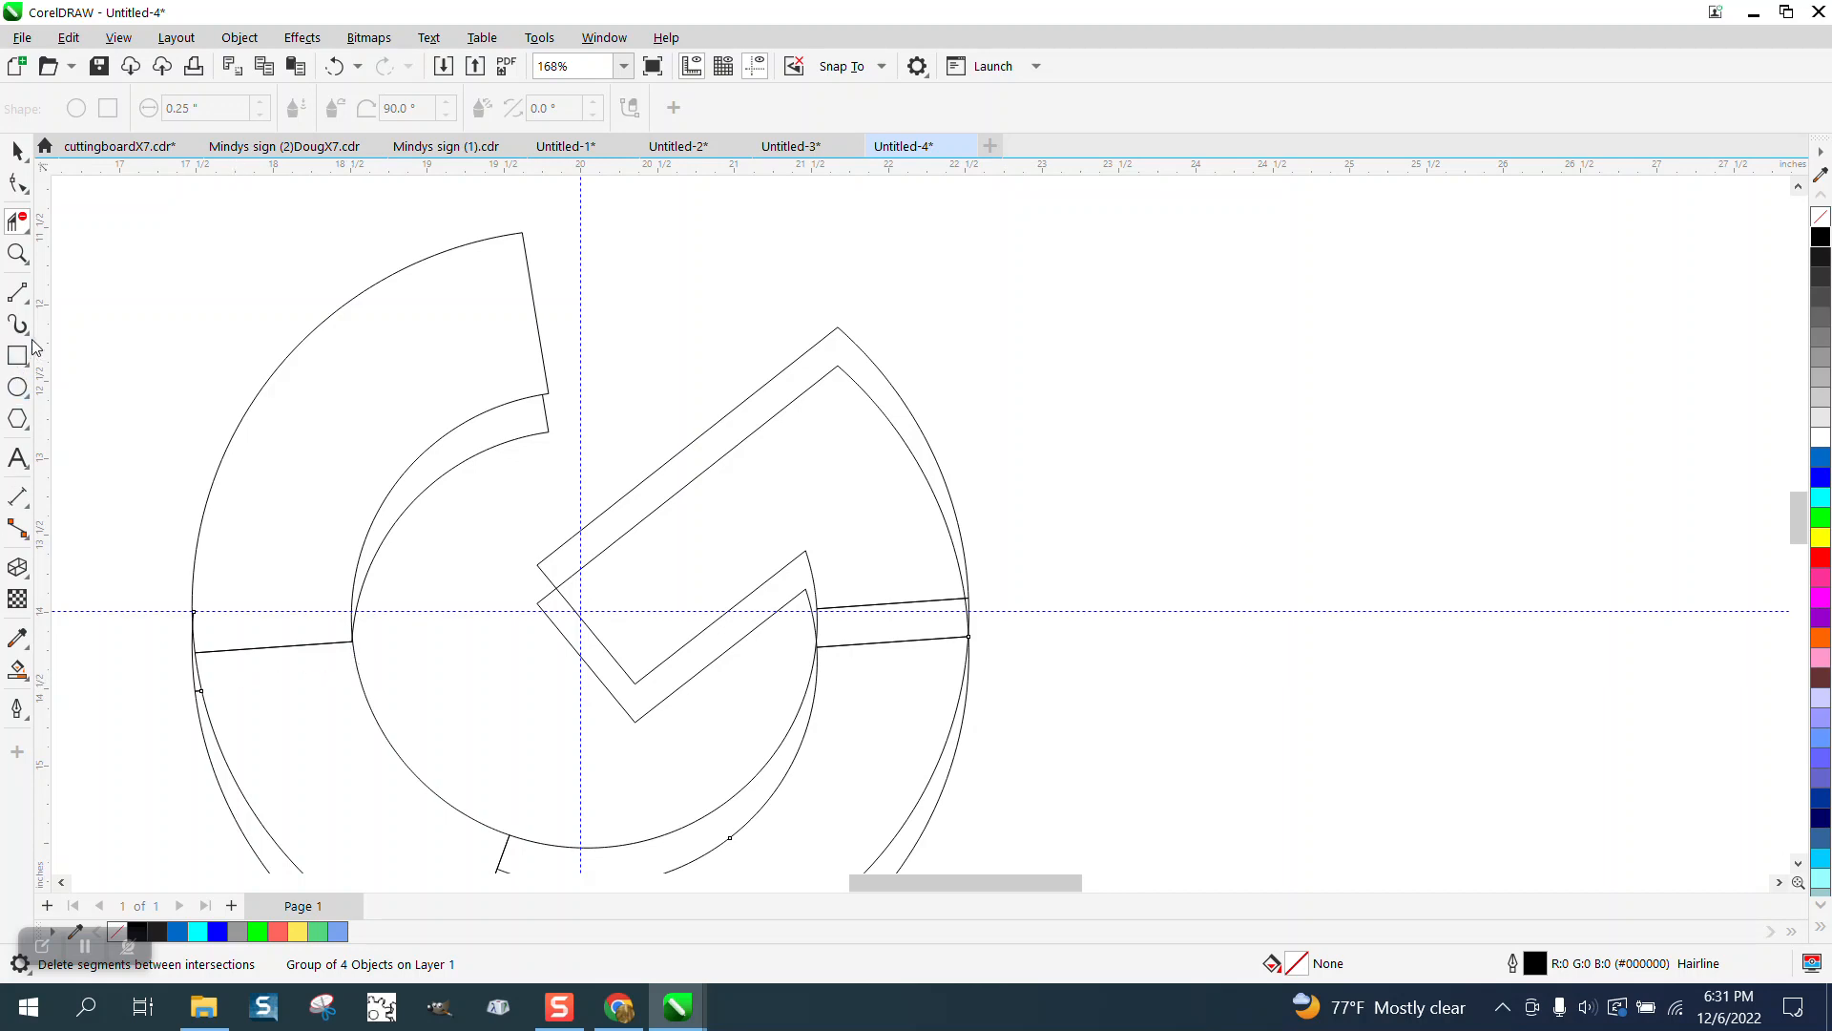
Delete the short remnant of the copy's left dividing line and the stray arc end just above it.
{"action": "left_click", "coordinate": [18, 253]}
{"action": "left_click", "coordinate": [358, 732]}
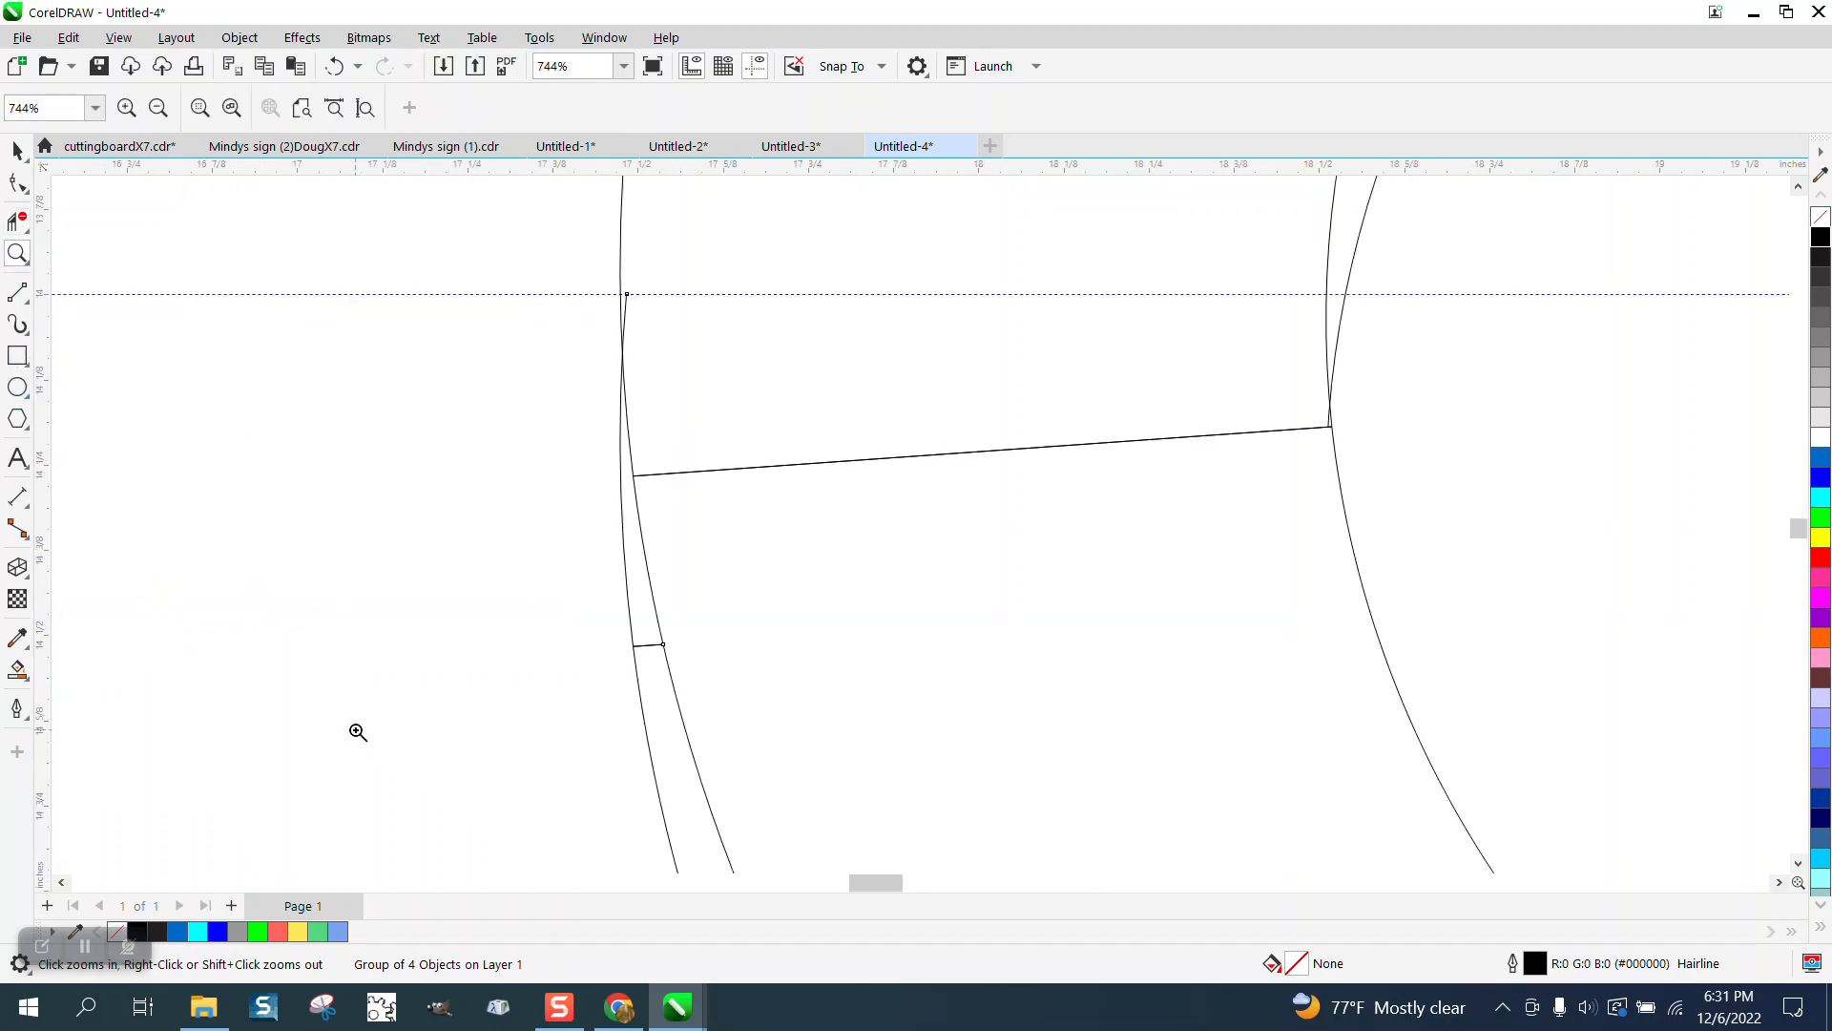
{"action": "left_click", "coordinate": [18, 221]}
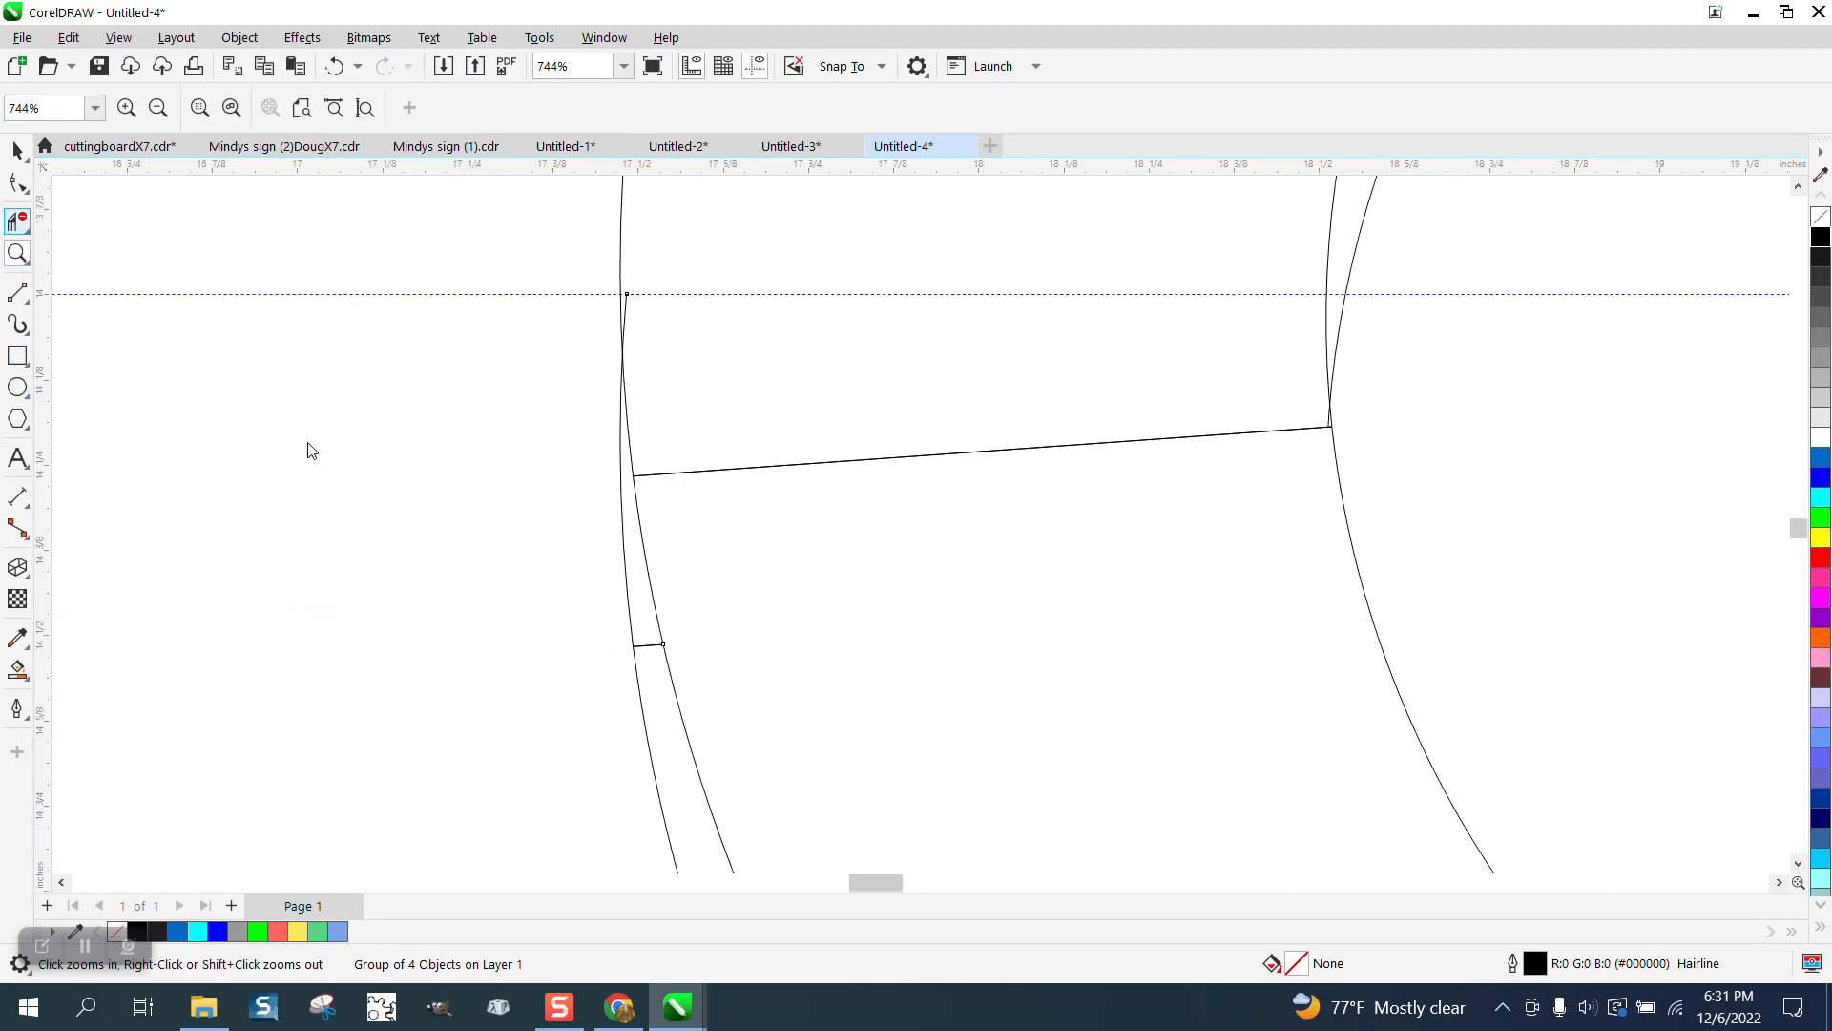
{"action": "left_click", "coordinate": [650, 642]}
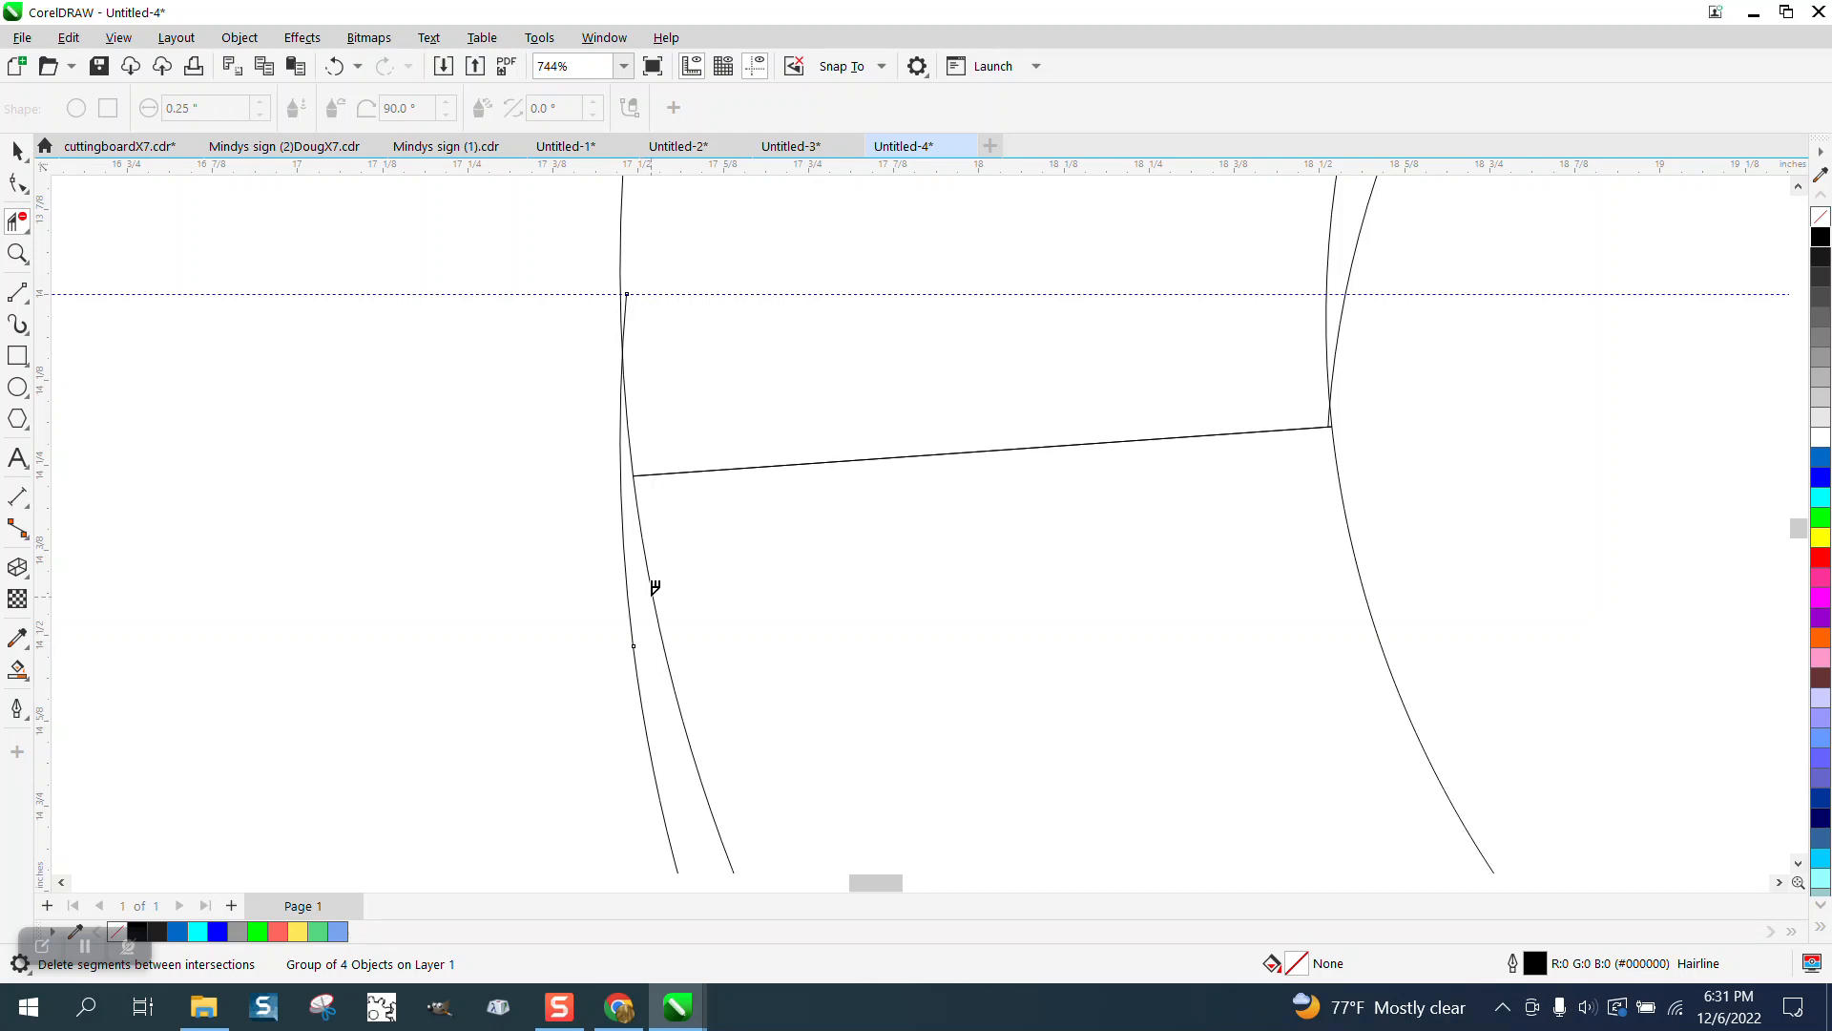
{"action": "left_click", "coordinate": [626, 307]}
Delete the copy's lower dividing line inside the G face and its lower inner arc, keeping the divider's short piece across the outer edge.
{"action": "scroll", "coordinate": [598, 399], "scroll_direction": "down", "scroll_amount": 6}
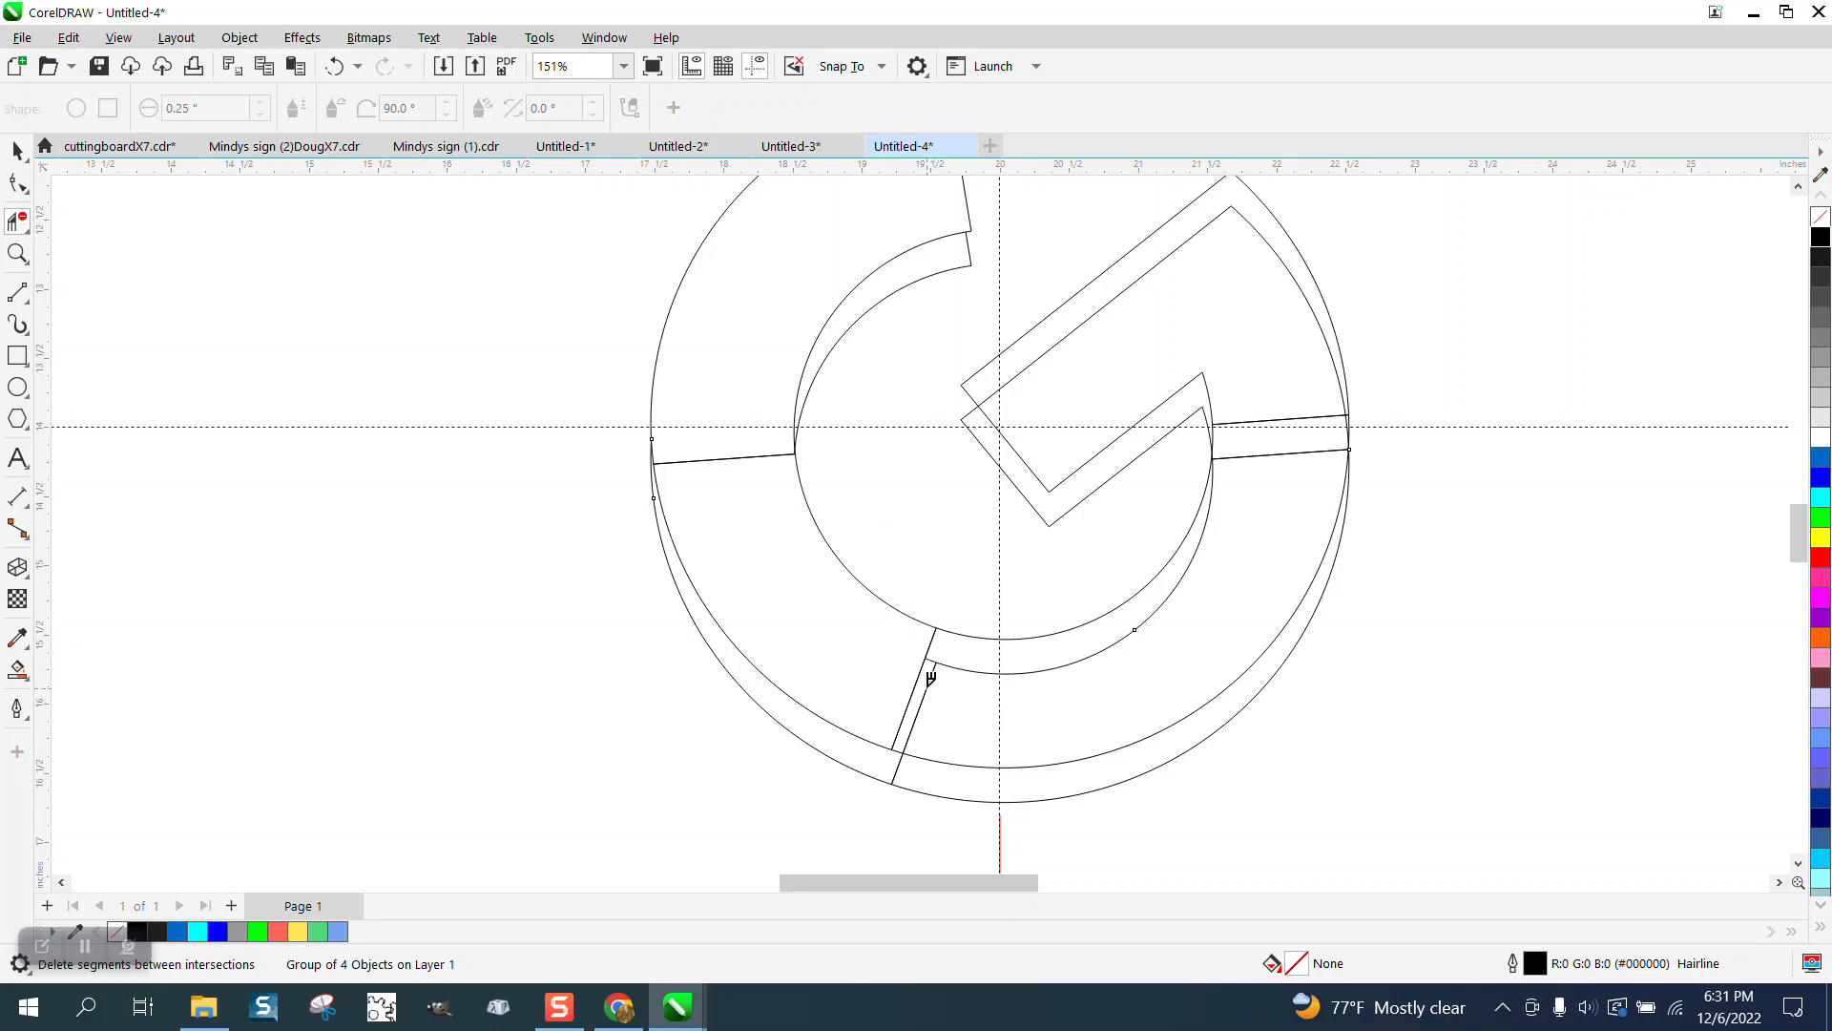
{"action": "left_click", "coordinate": [932, 674]}
{"action": "left_click", "coordinate": [950, 662]}
{"action": "left_click", "coordinate": [898, 763]}
{"action": "left_click", "coordinate": [334, 66]}
{"action": "left_click", "coordinate": [1054, 670]}
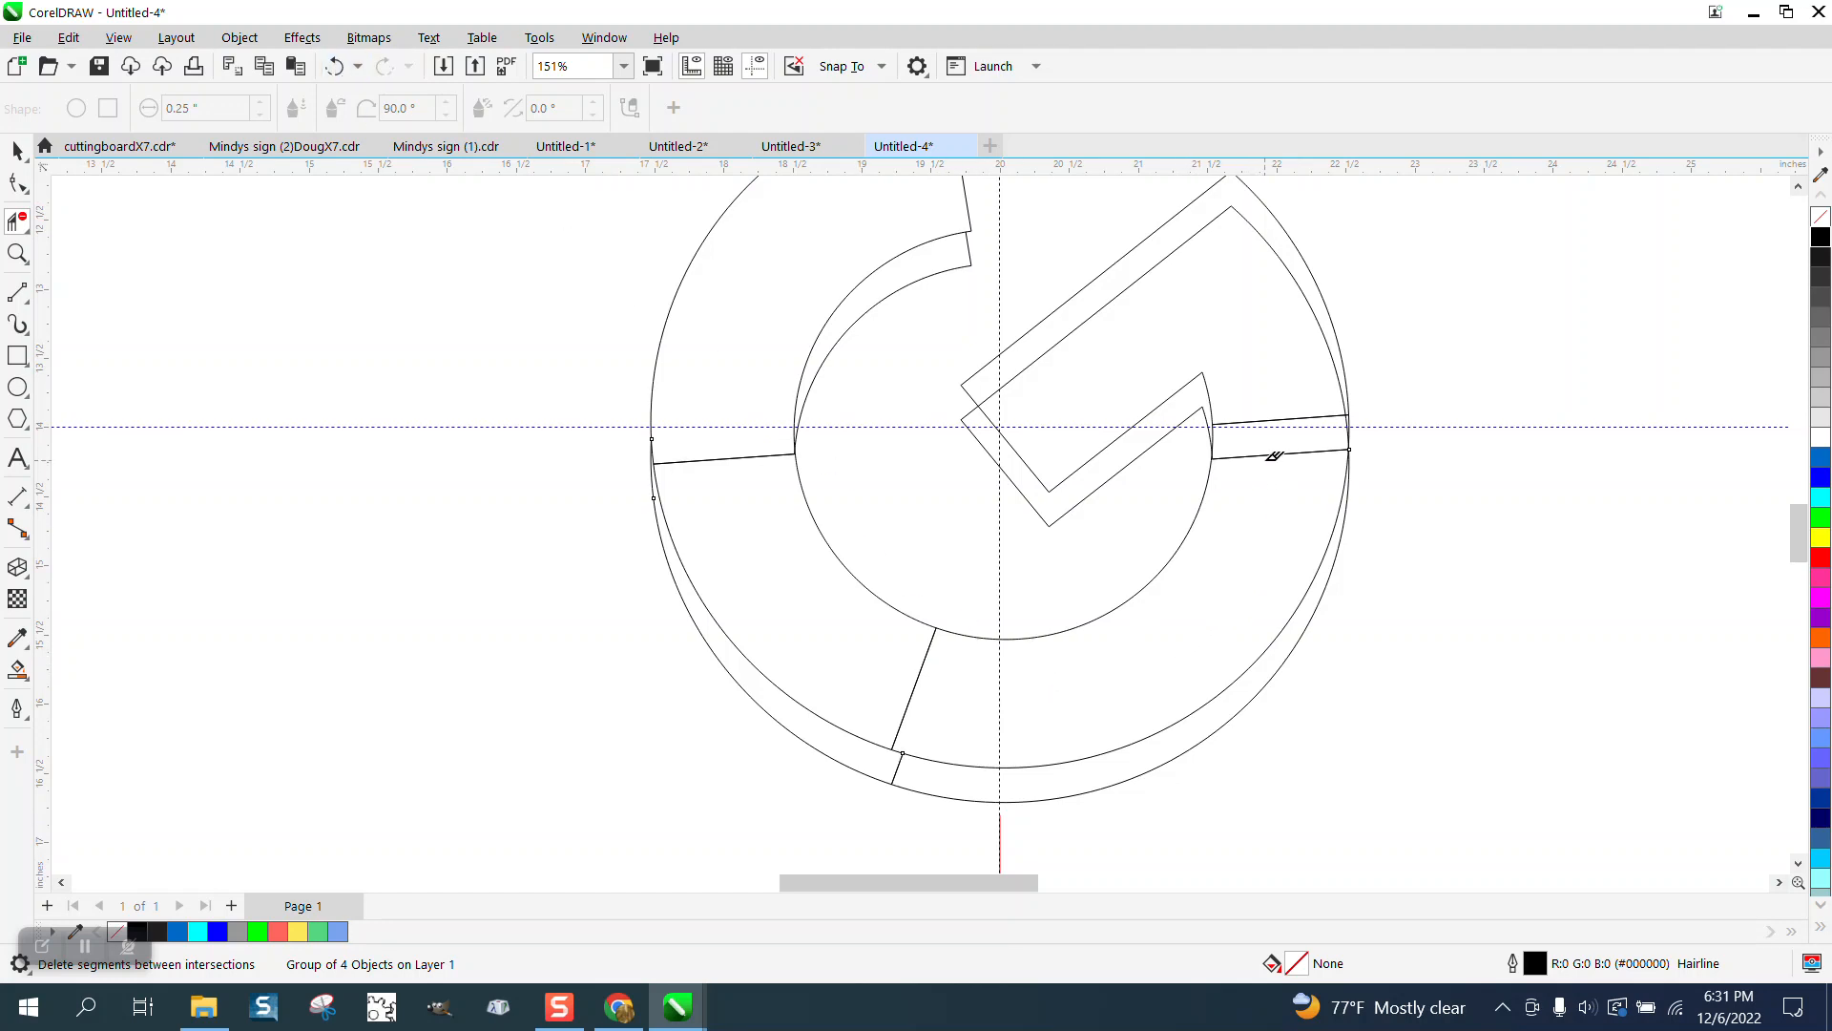
Delete the lower copy's right dividing line, its upper diagonal edge and its outer arc in the upper-right section.
{"action": "left_click", "coordinate": [1268, 448]}
{"action": "left_click", "coordinate": [1211, 216]}
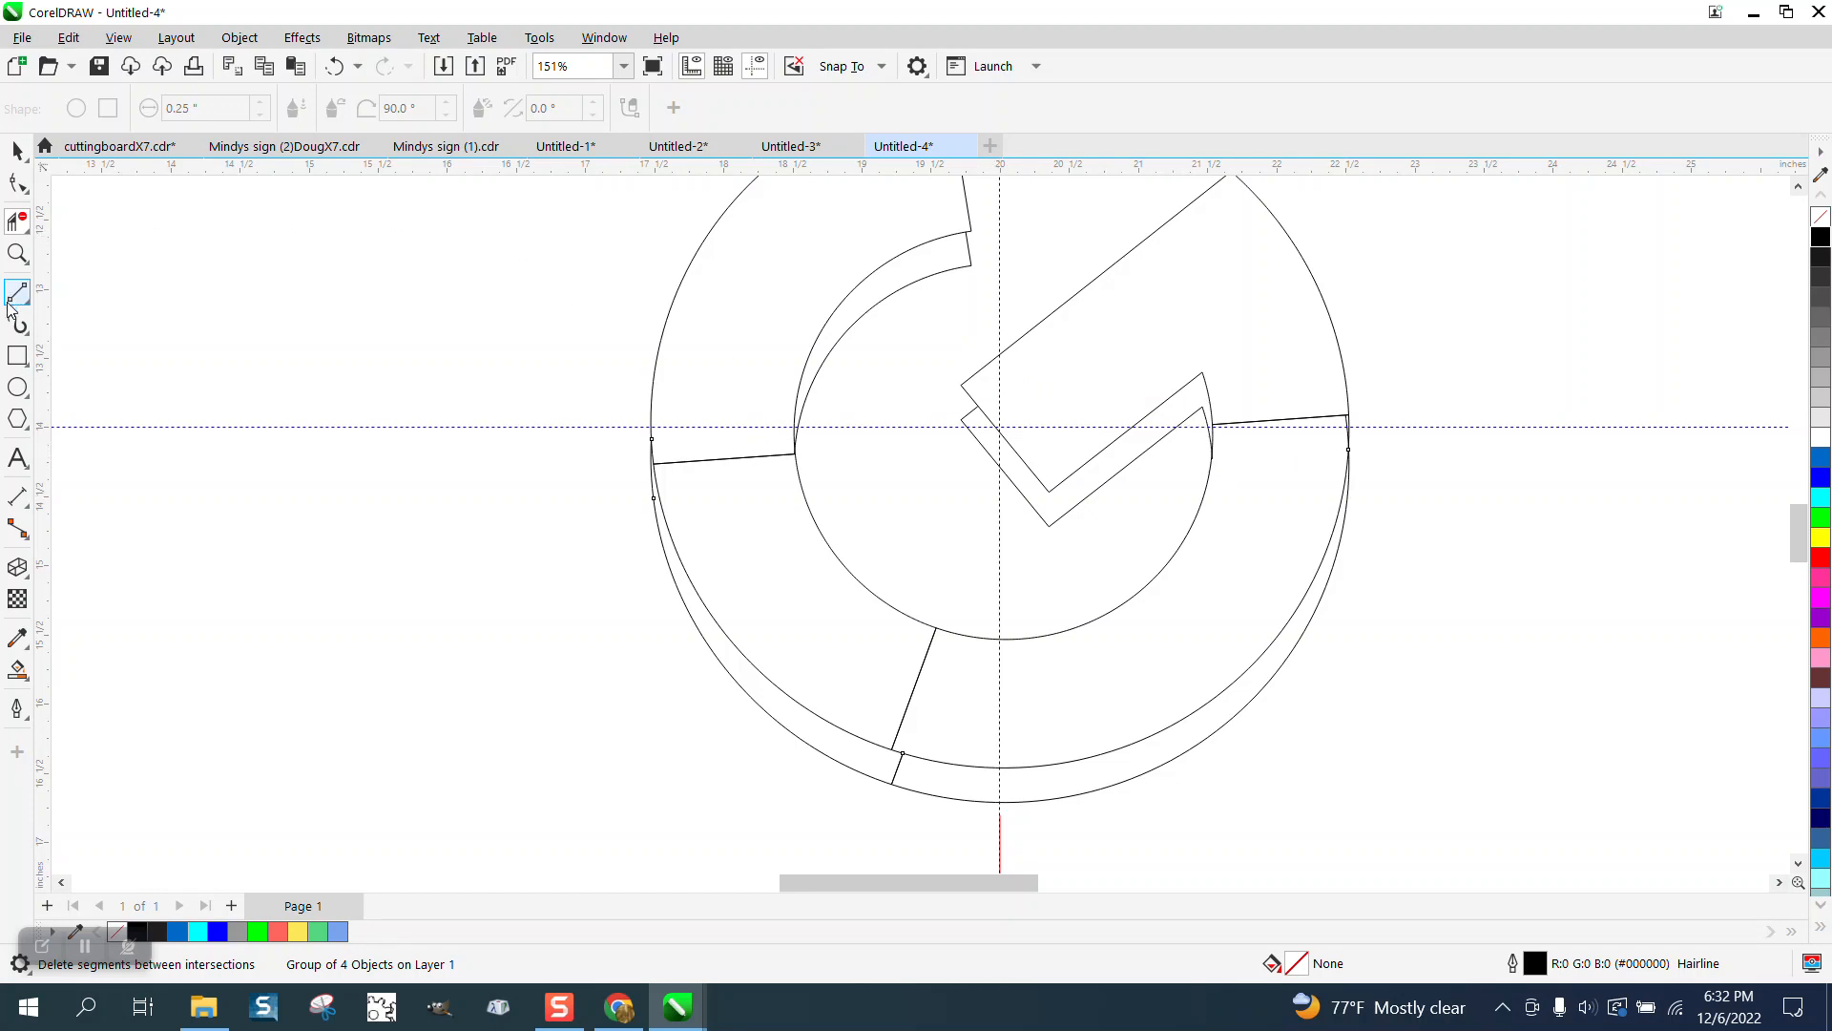
Join the upper-left arm's inner end corner to its copy with a 0.25-inch vertical line and delete the copy's slanted end edge.
{"action": "left_click", "coordinate": [18, 253]}
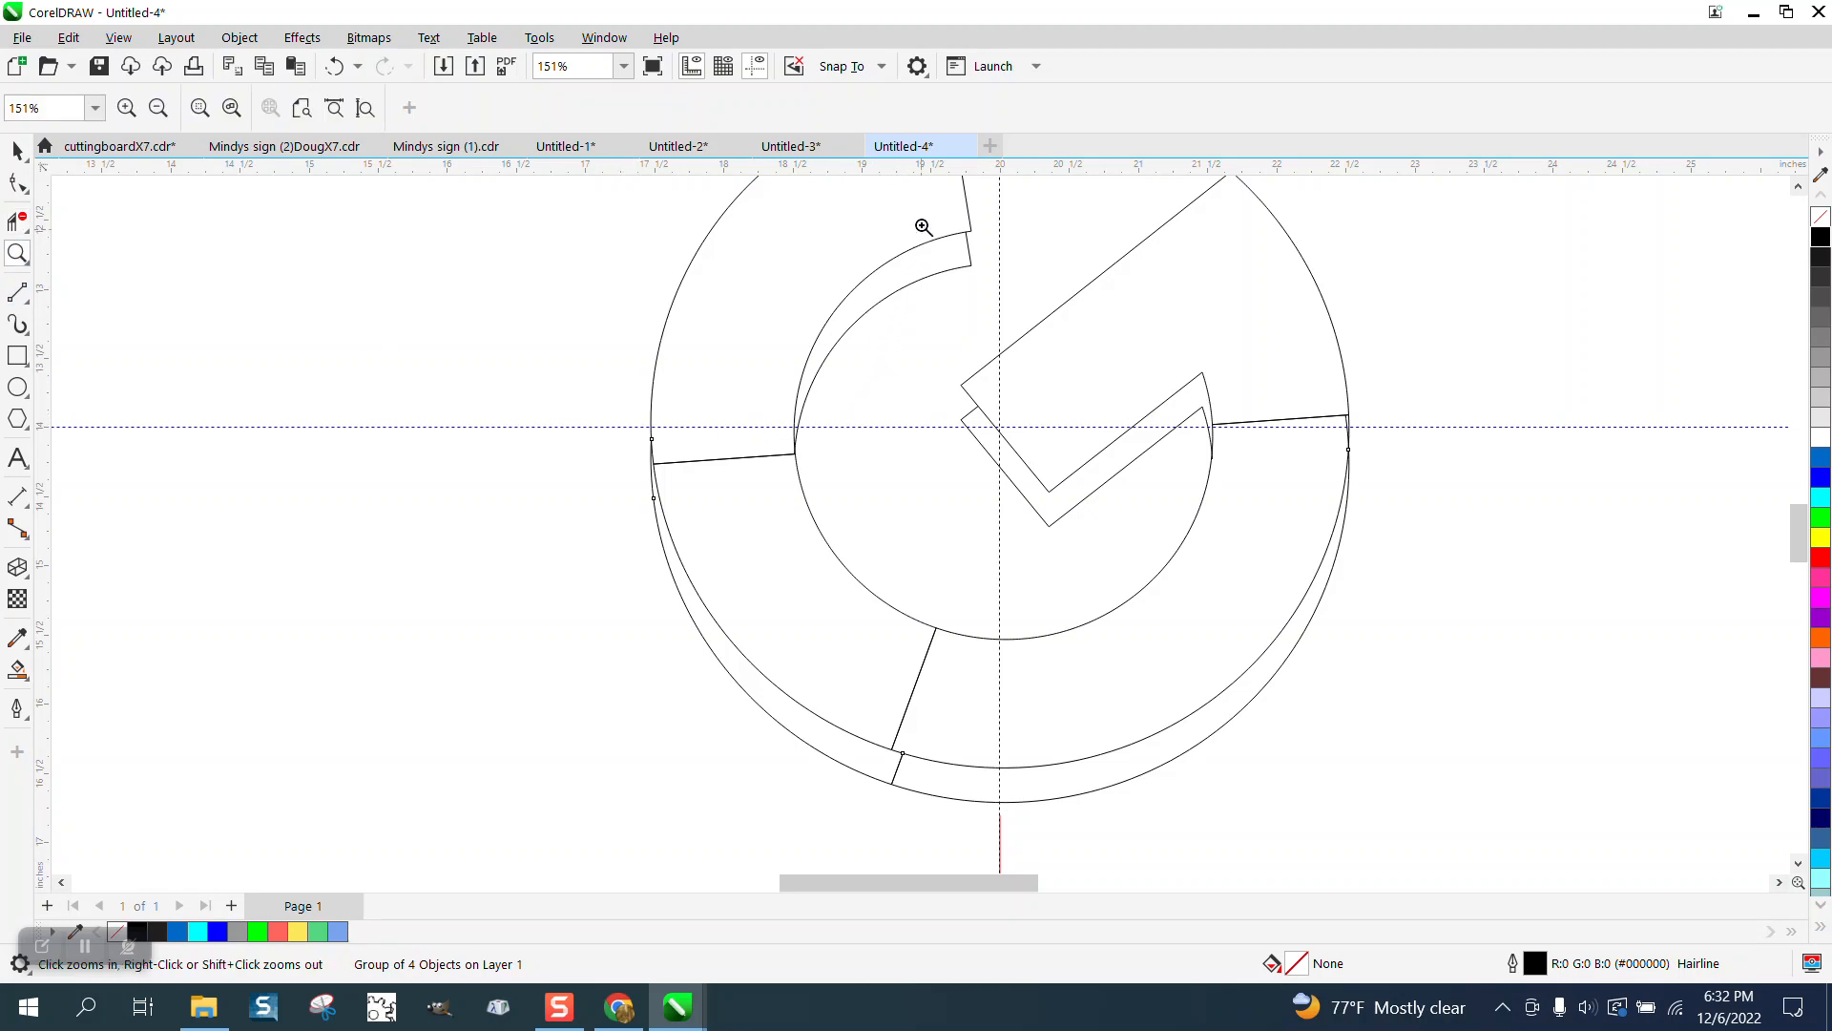
{"action": "left_click_drag", "start_coordinate": [925, 229], "coordinate": [1011, 291]}
{"action": "right_click", "coordinate": [905, 474]}
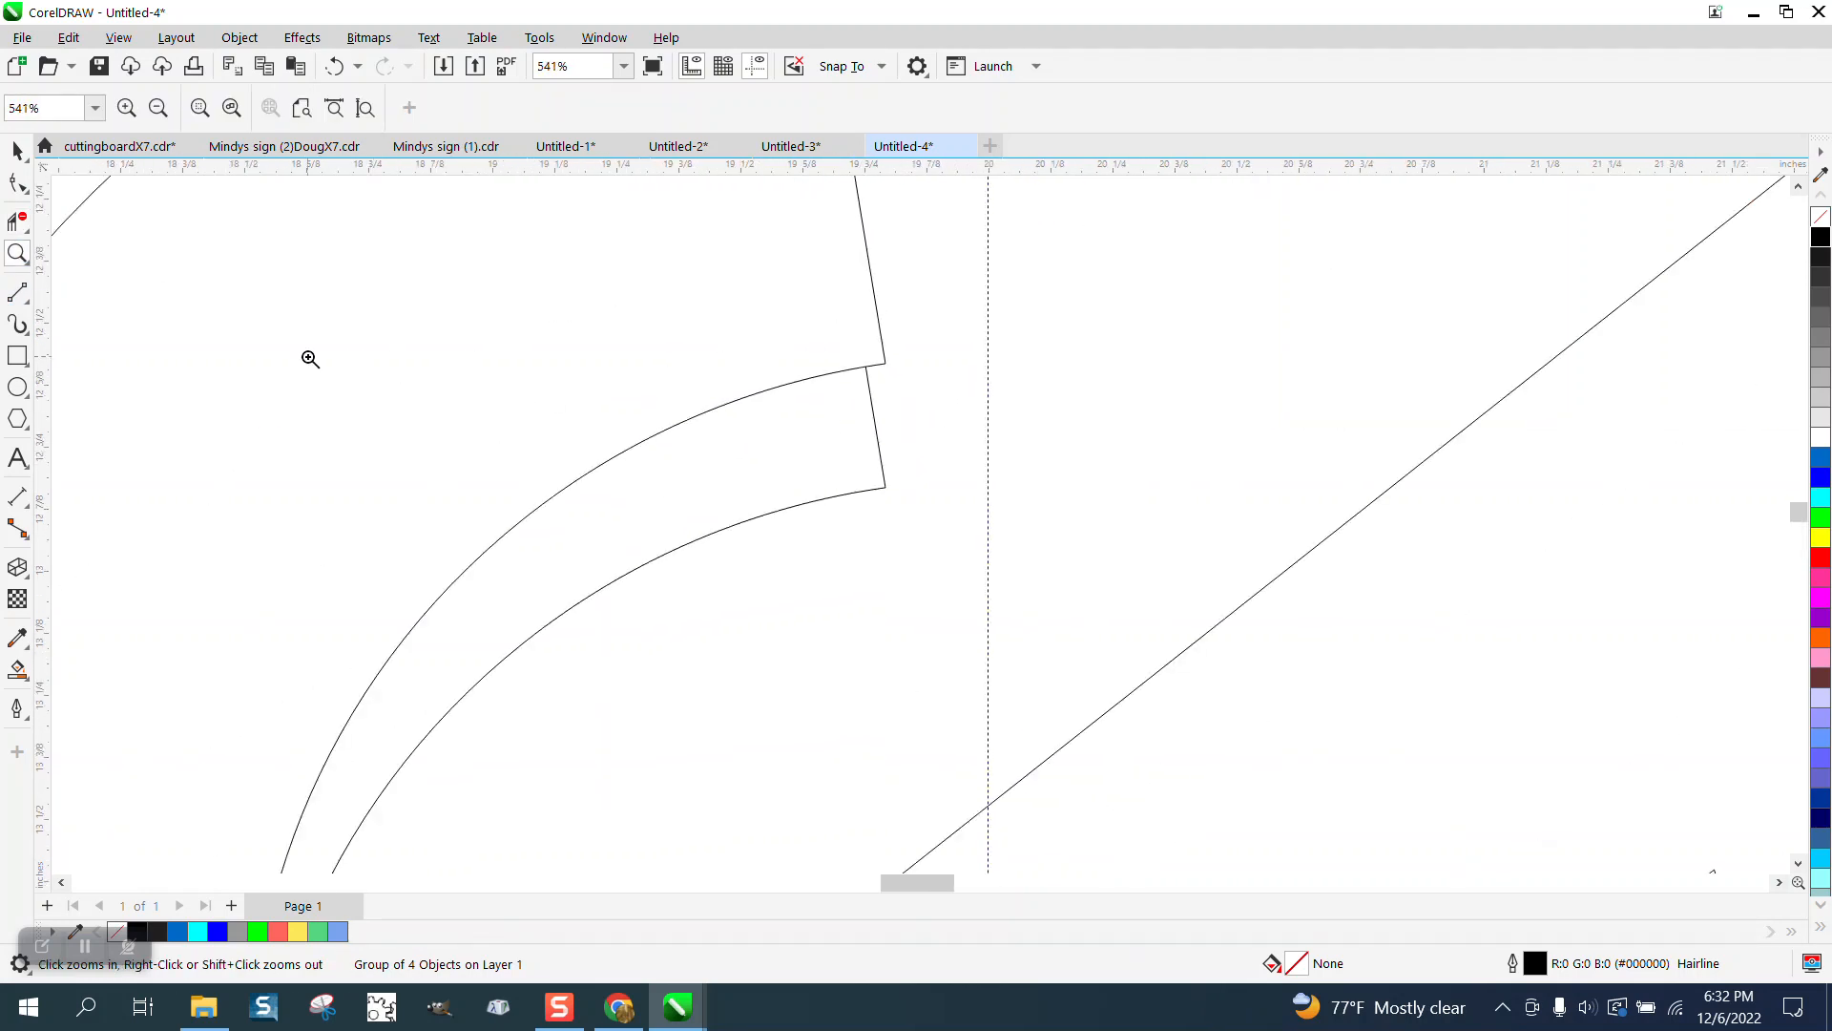
{"action": "left_click", "coordinate": [19, 224]}
{"action": "left_click", "coordinate": [144, 273]}
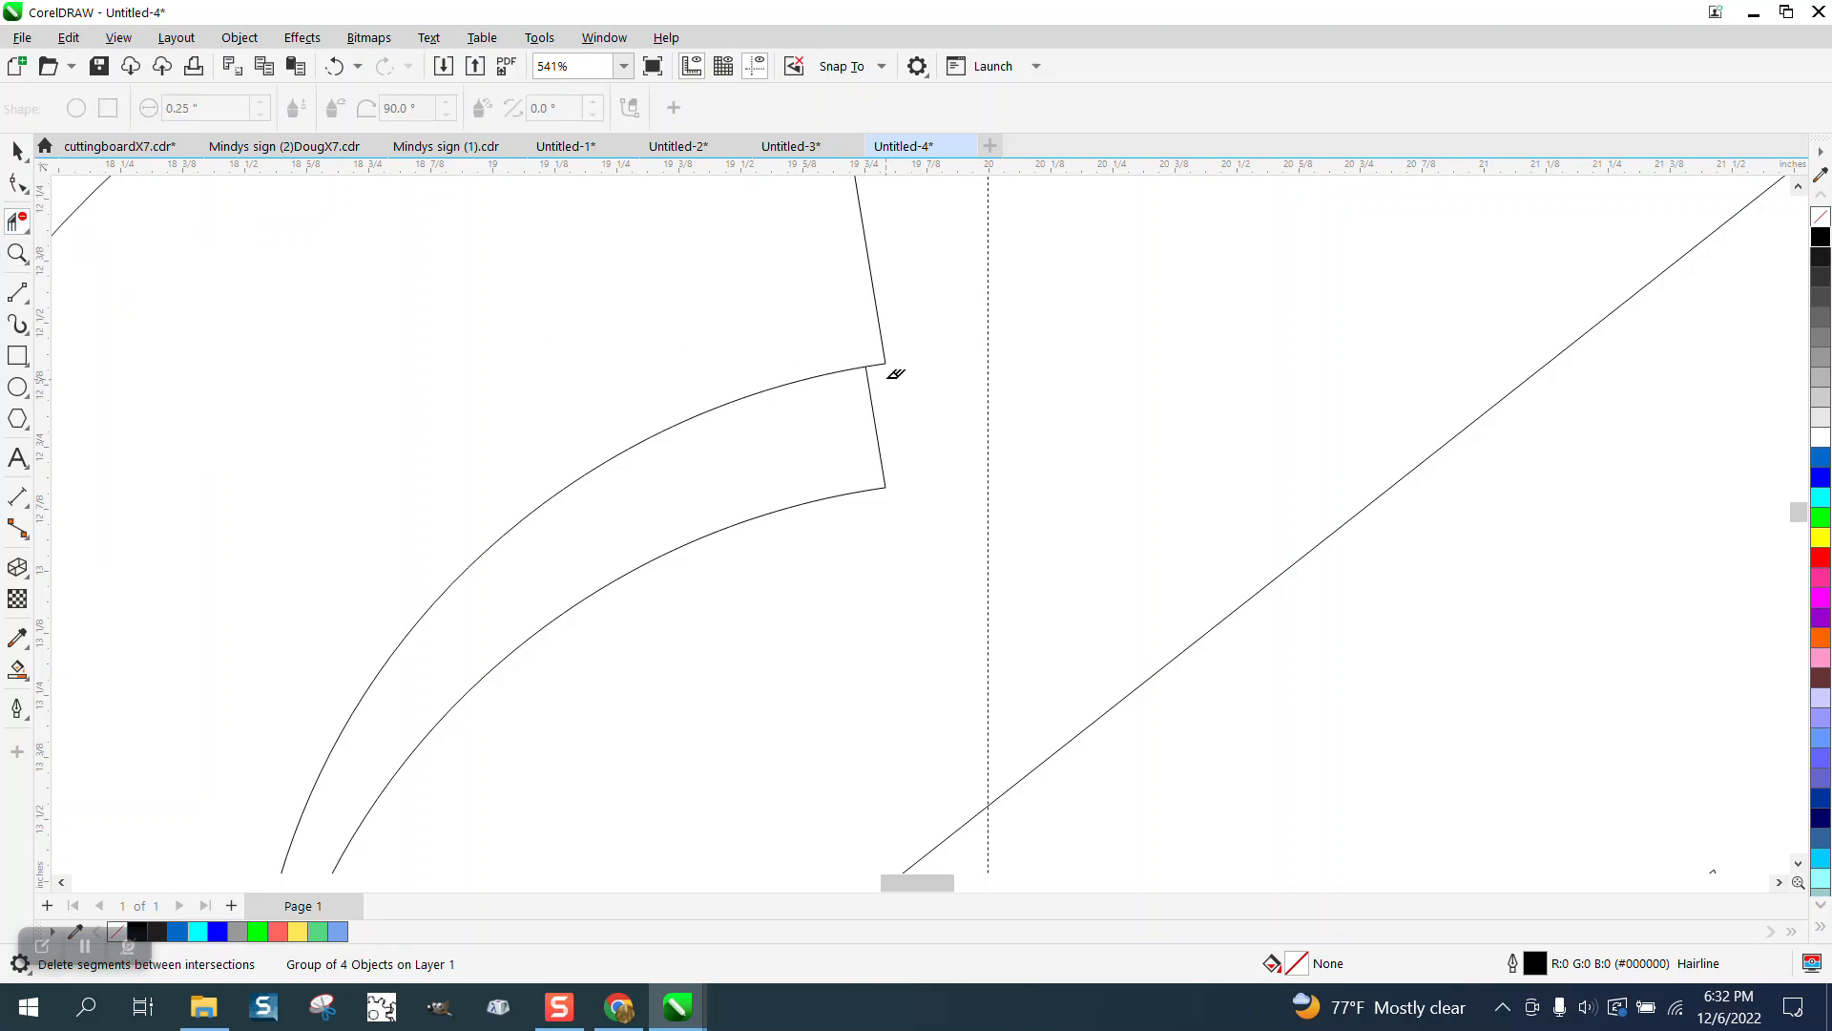
{"action": "left_click", "coordinate": [27, 298]}
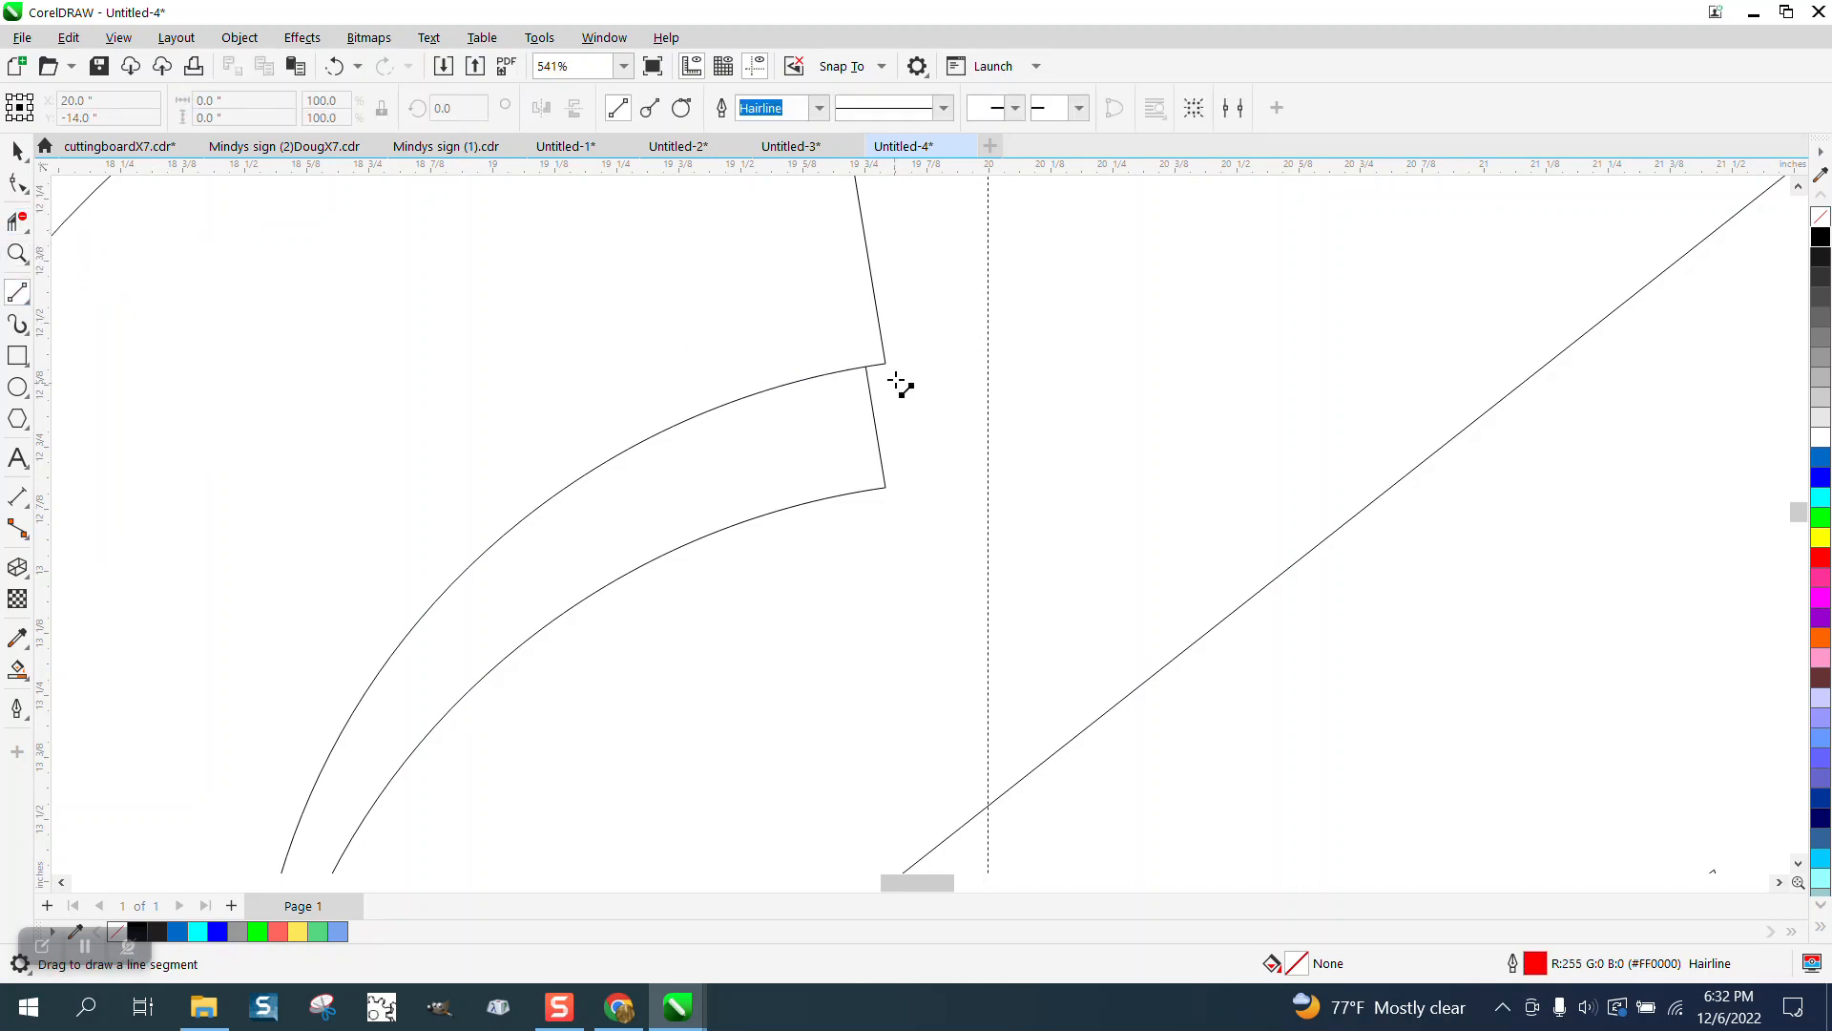
{"action": "left_click_drag", "start_coordinate": [886, 364], "coordinate": [885, 488]}
{"action": "left_click", "coordinate": [25, 224]}
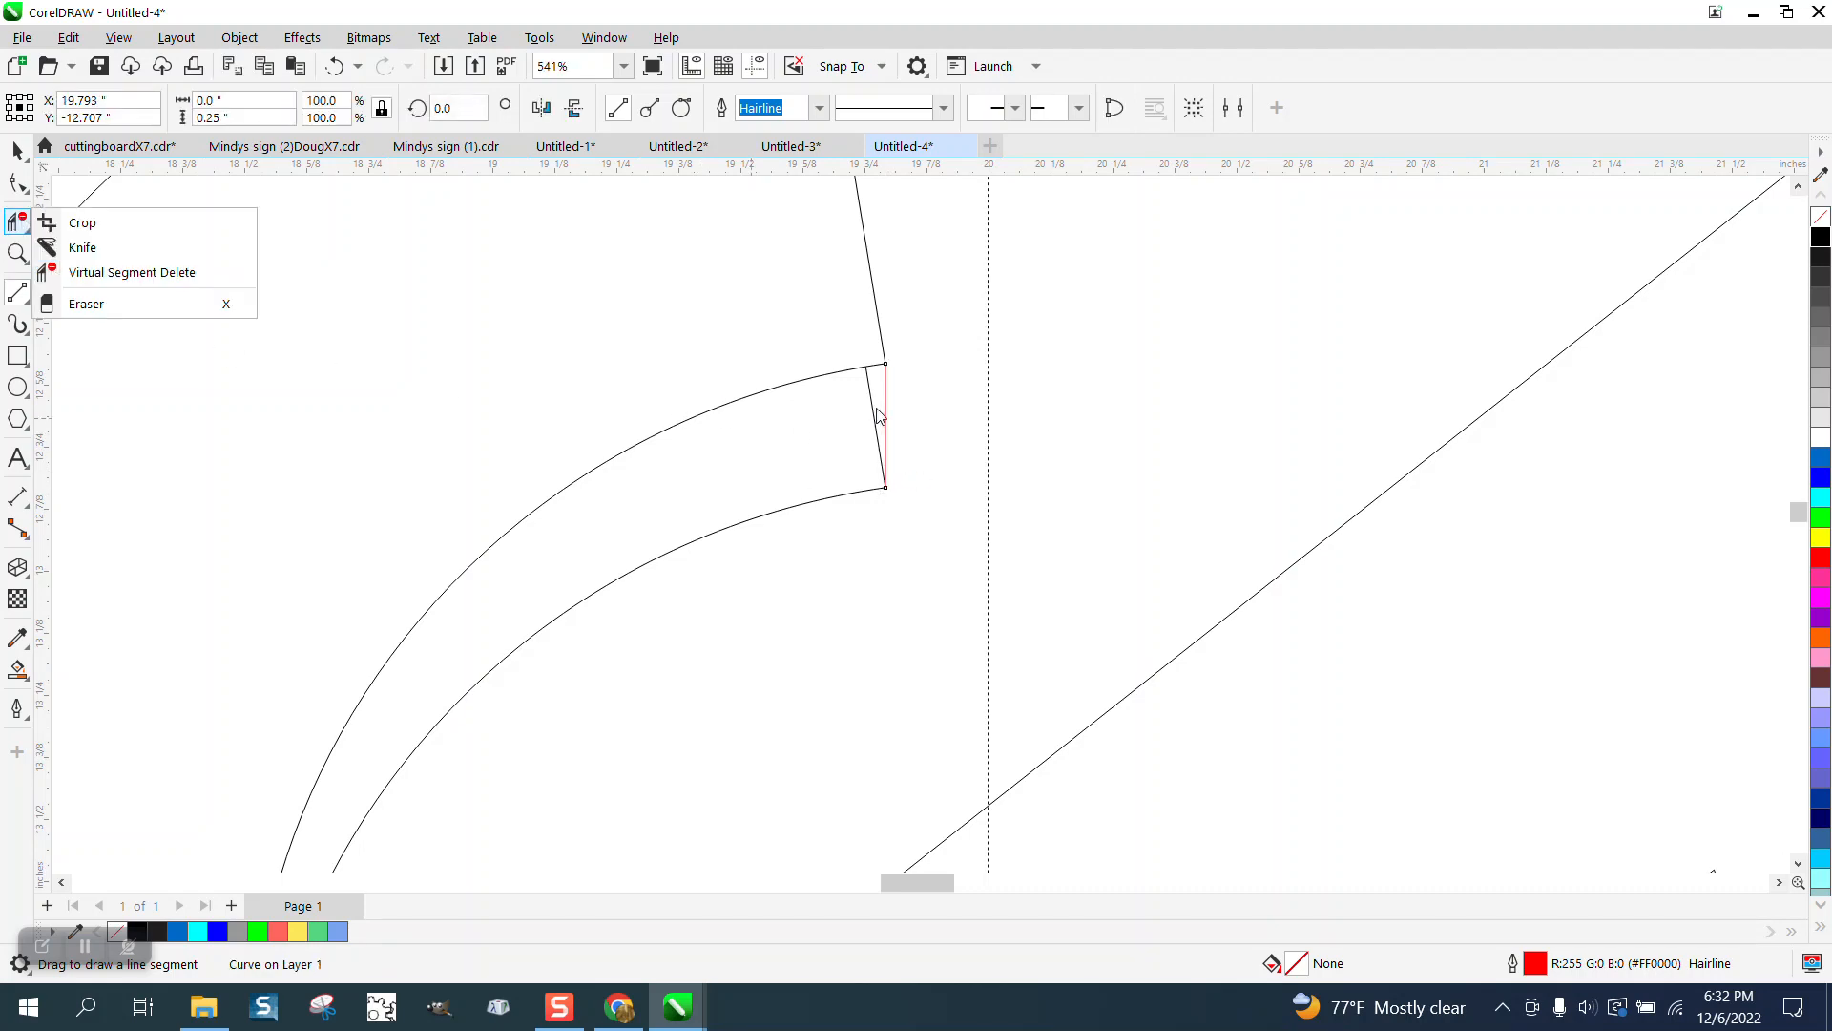
{"action": "left_click", "coordinate": [163, 273]}
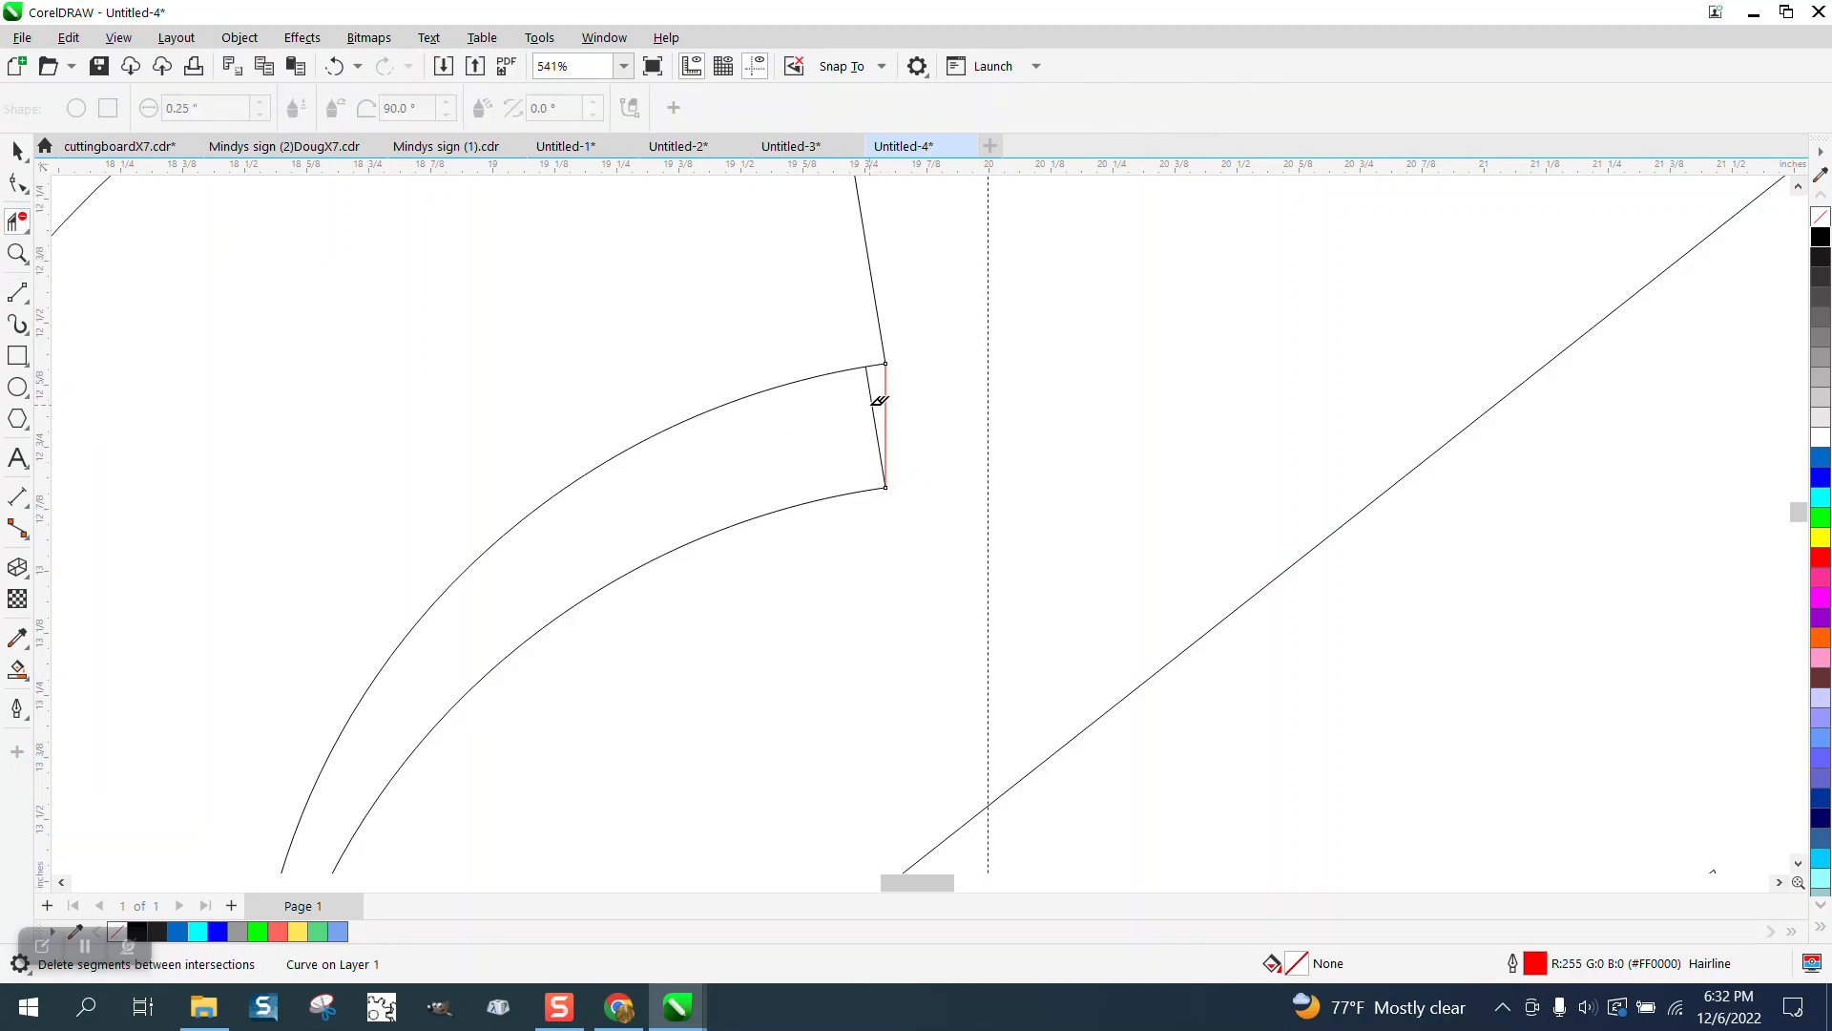
{"action": "left_click", "coordinate": [877, 391]}
Draw three short vertical lines joining the G bar's left, lower and right corners to the matching corners of the copy.
{"action": "scroll", "coordinate": [877, 393], "scroll_direction": "down", "scroll_amount": 4}
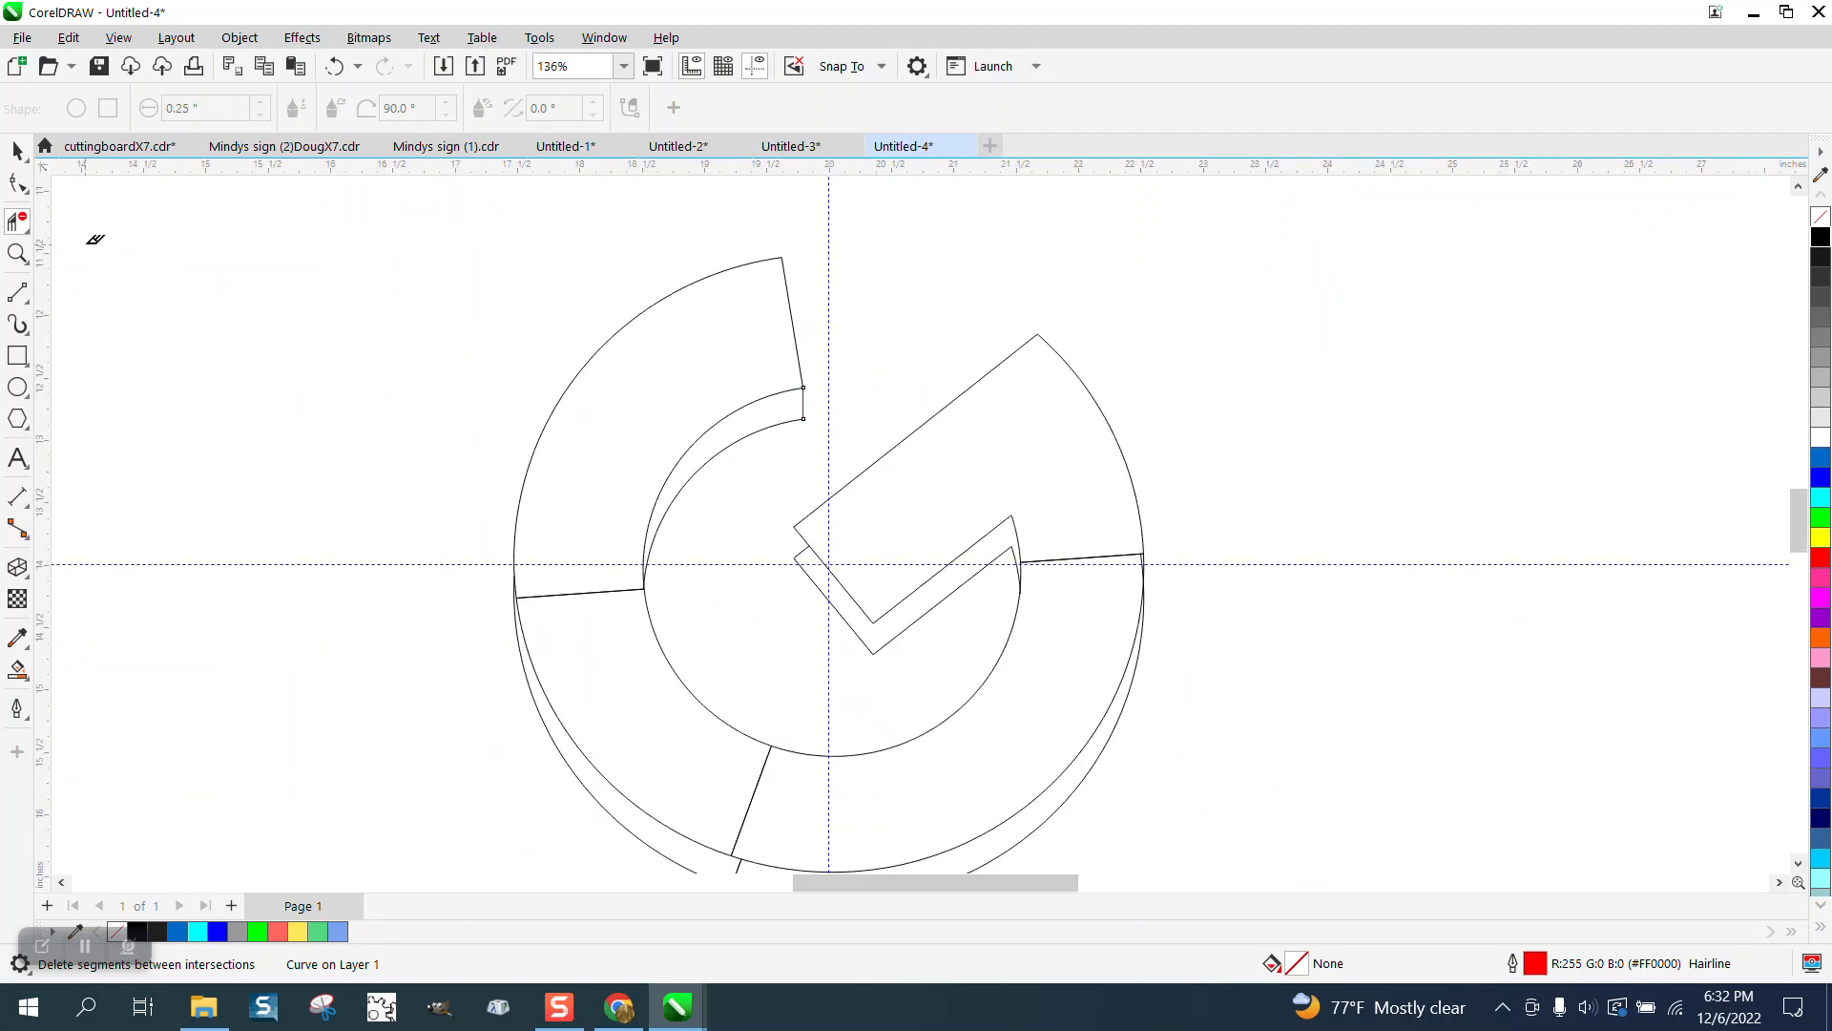
{"action": "left_click", "coordinate": [19, 253]}
{"action": "left_click_drag", "start_coordinate": [777, 504], "coordinate": [1073, 665]}
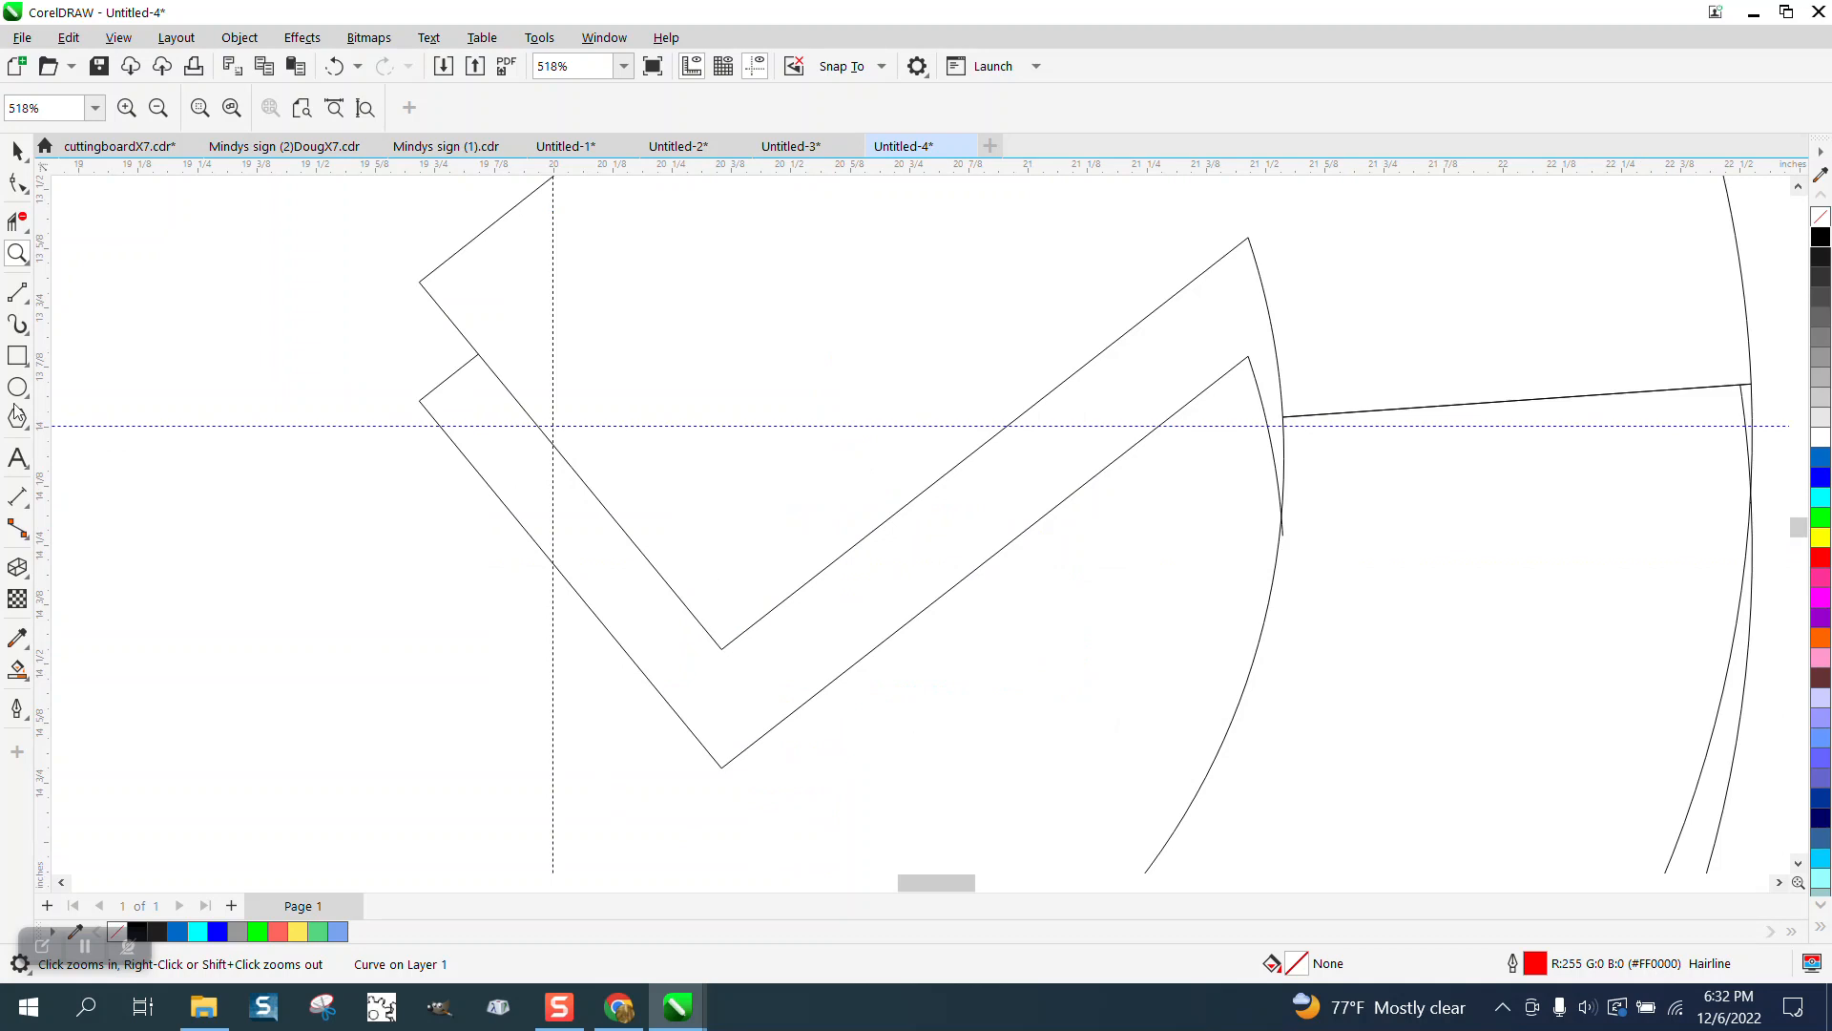
{"action": "left_click", "coordinate": [29, 302]}
{"action": "left_click", "coordinate": [123, 319]}
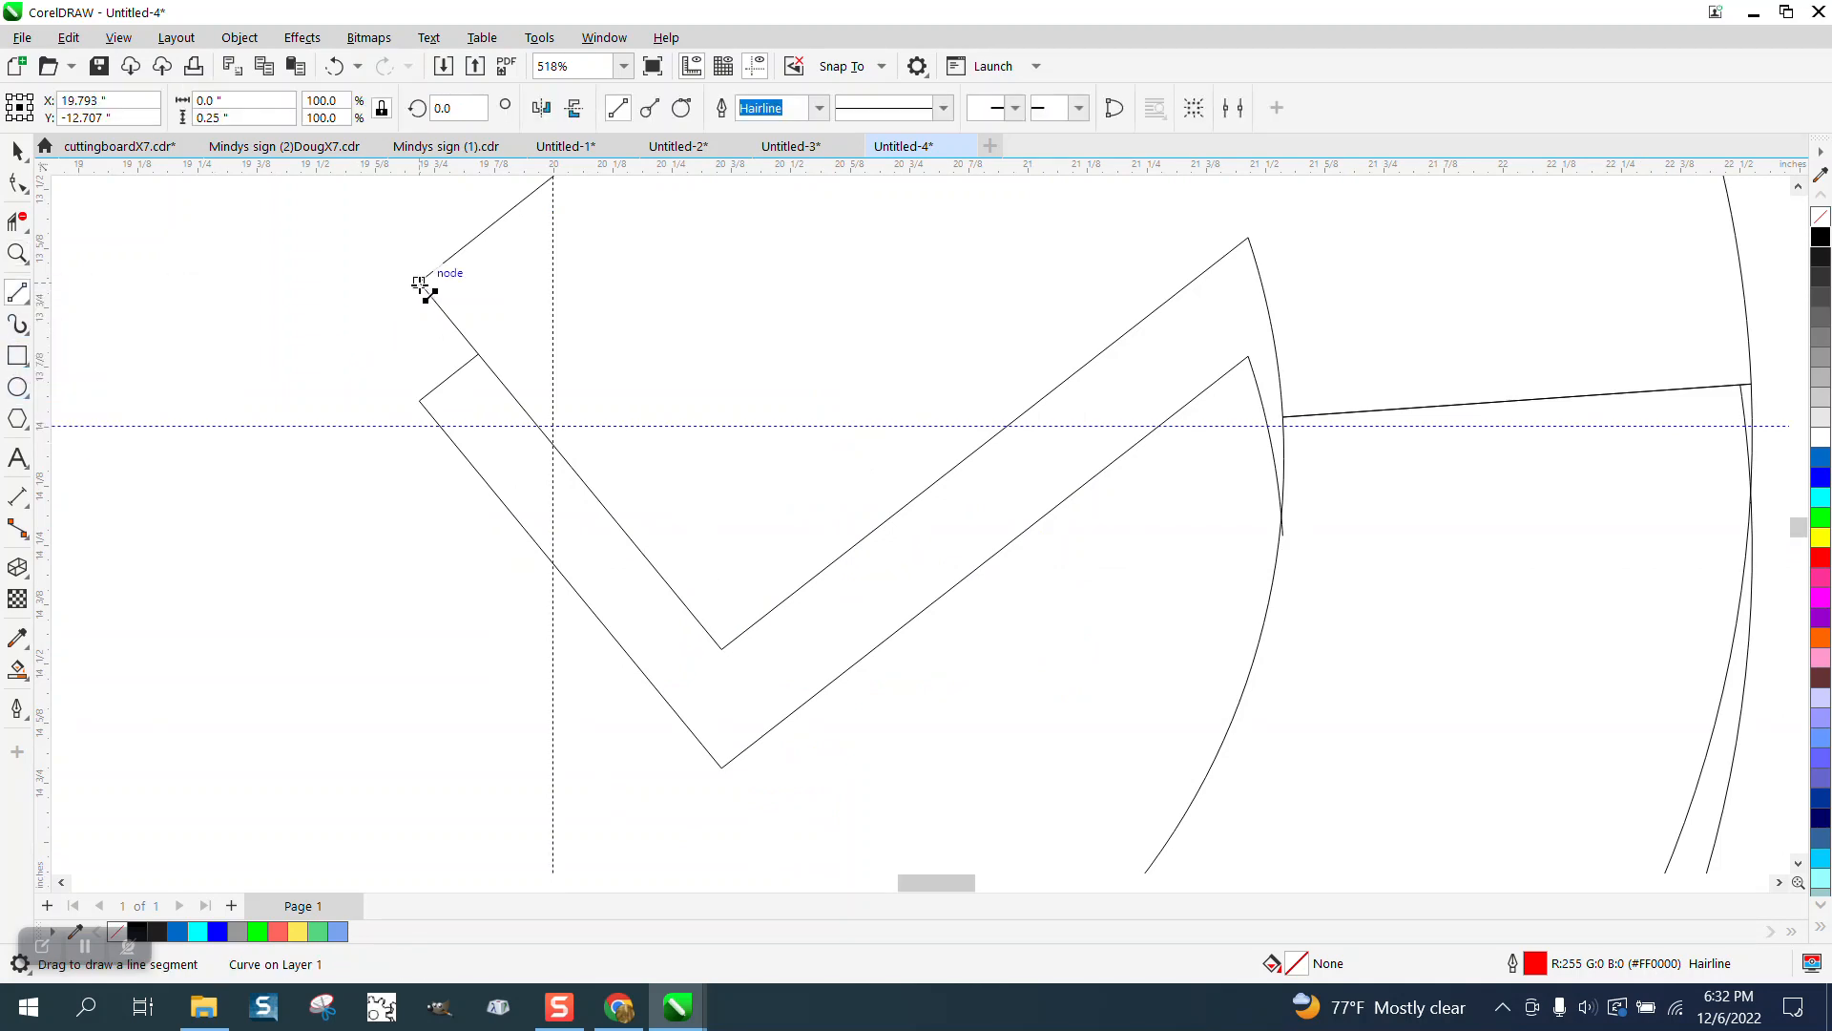
{"action": "left_click_drag", "start_coordinate": [419, 282], "coordinate": [419, 401]}
{"action": "left_click_drag", "start_coordinate": [722, 649], "coordinate": [720, 765]}
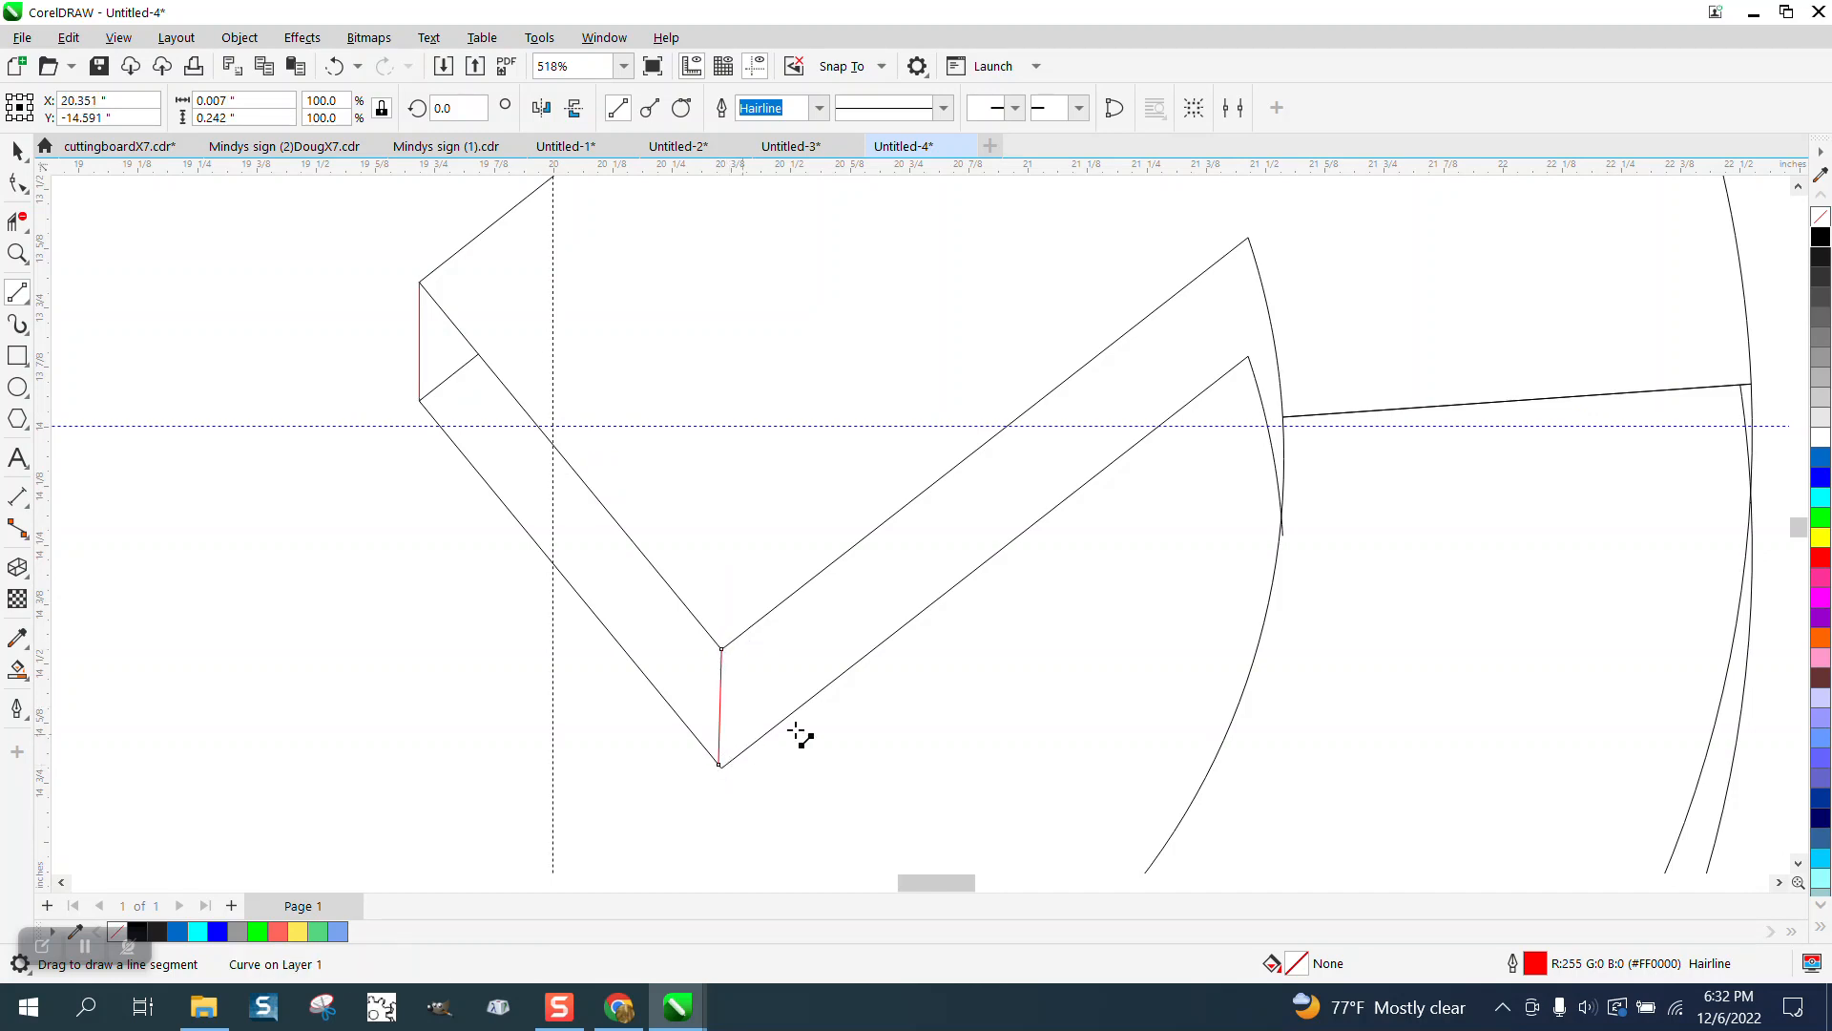
{"action": "left_click_drag", "start_coordinate": [1248, 243], "coordinate": [1249, 359]}
Delete the copy's short slanted edge inside the G bar's left corner.
{"action": "scroll", "coordinate": [687, 472], "scroll_direction": "down", "scroll_amount": 2}
{"action": "left_click", "coordinate": [26, 229]}
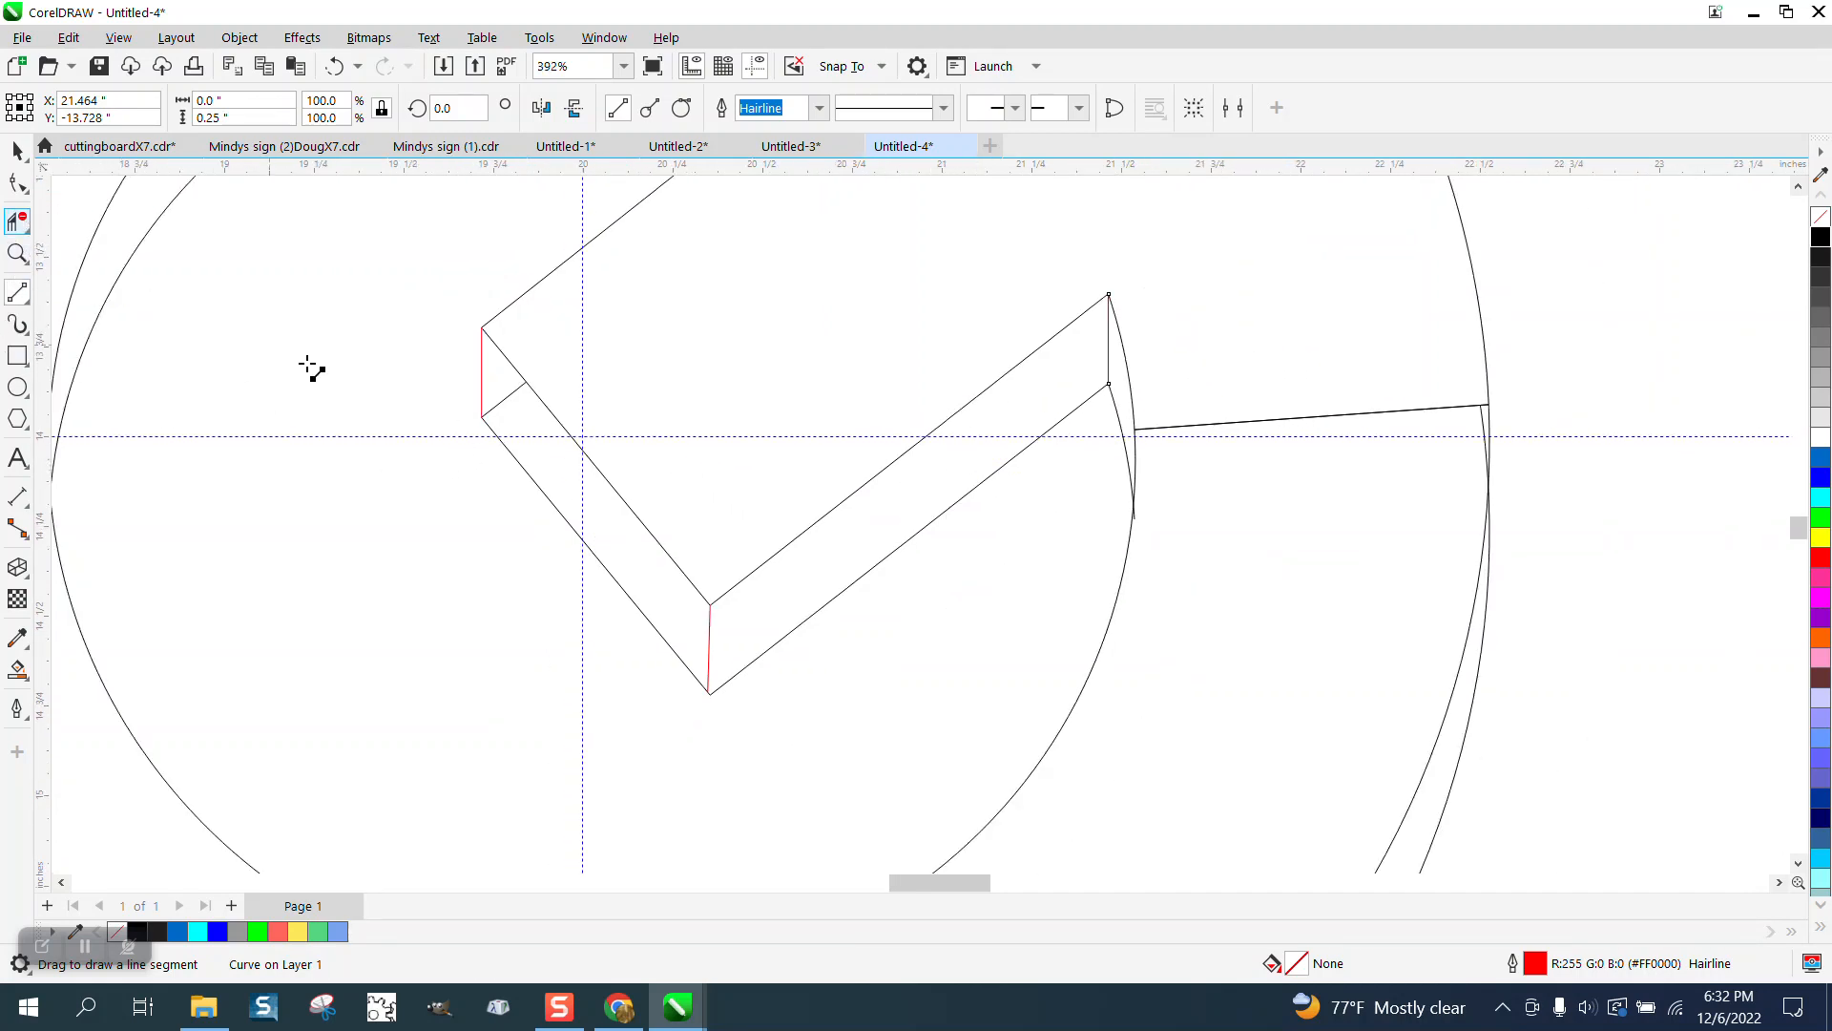
{"action": "left_click", "coordinate": [132, 273]}
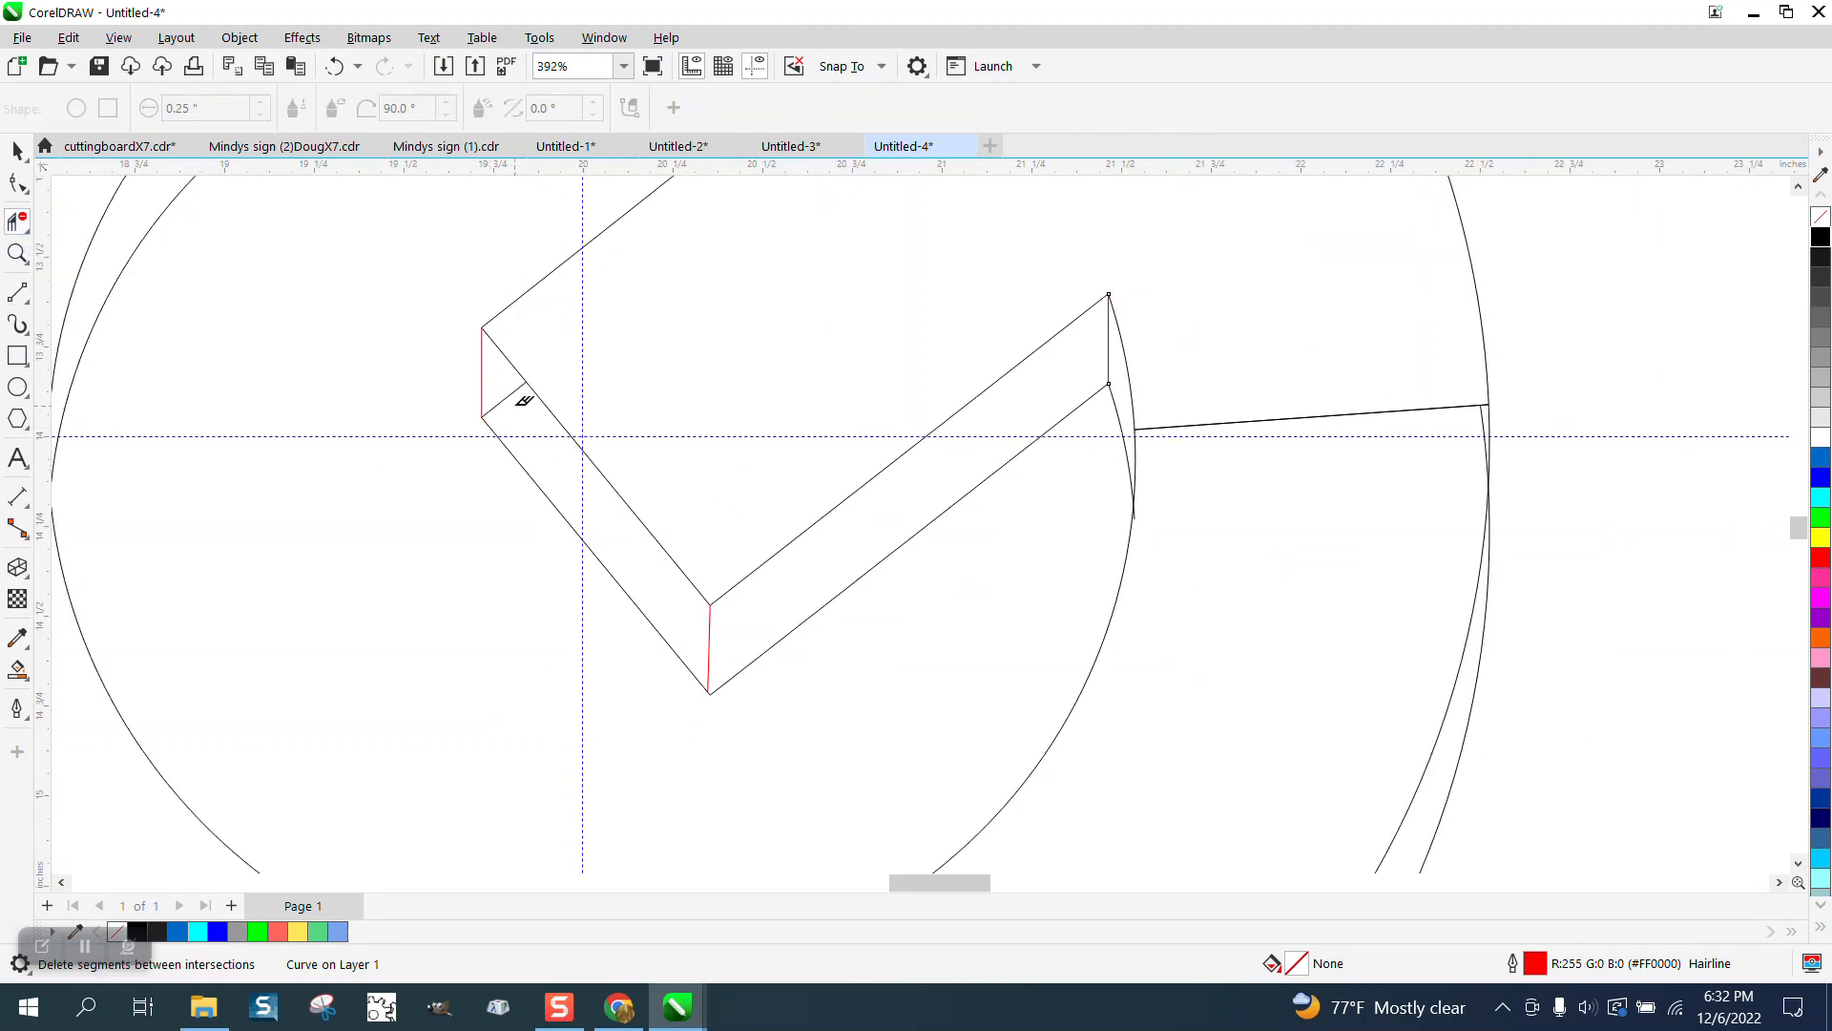
{"action": "scroll", "coordinate": [550, 531], "scroll_direction": "down", "scroll_amount": 2}
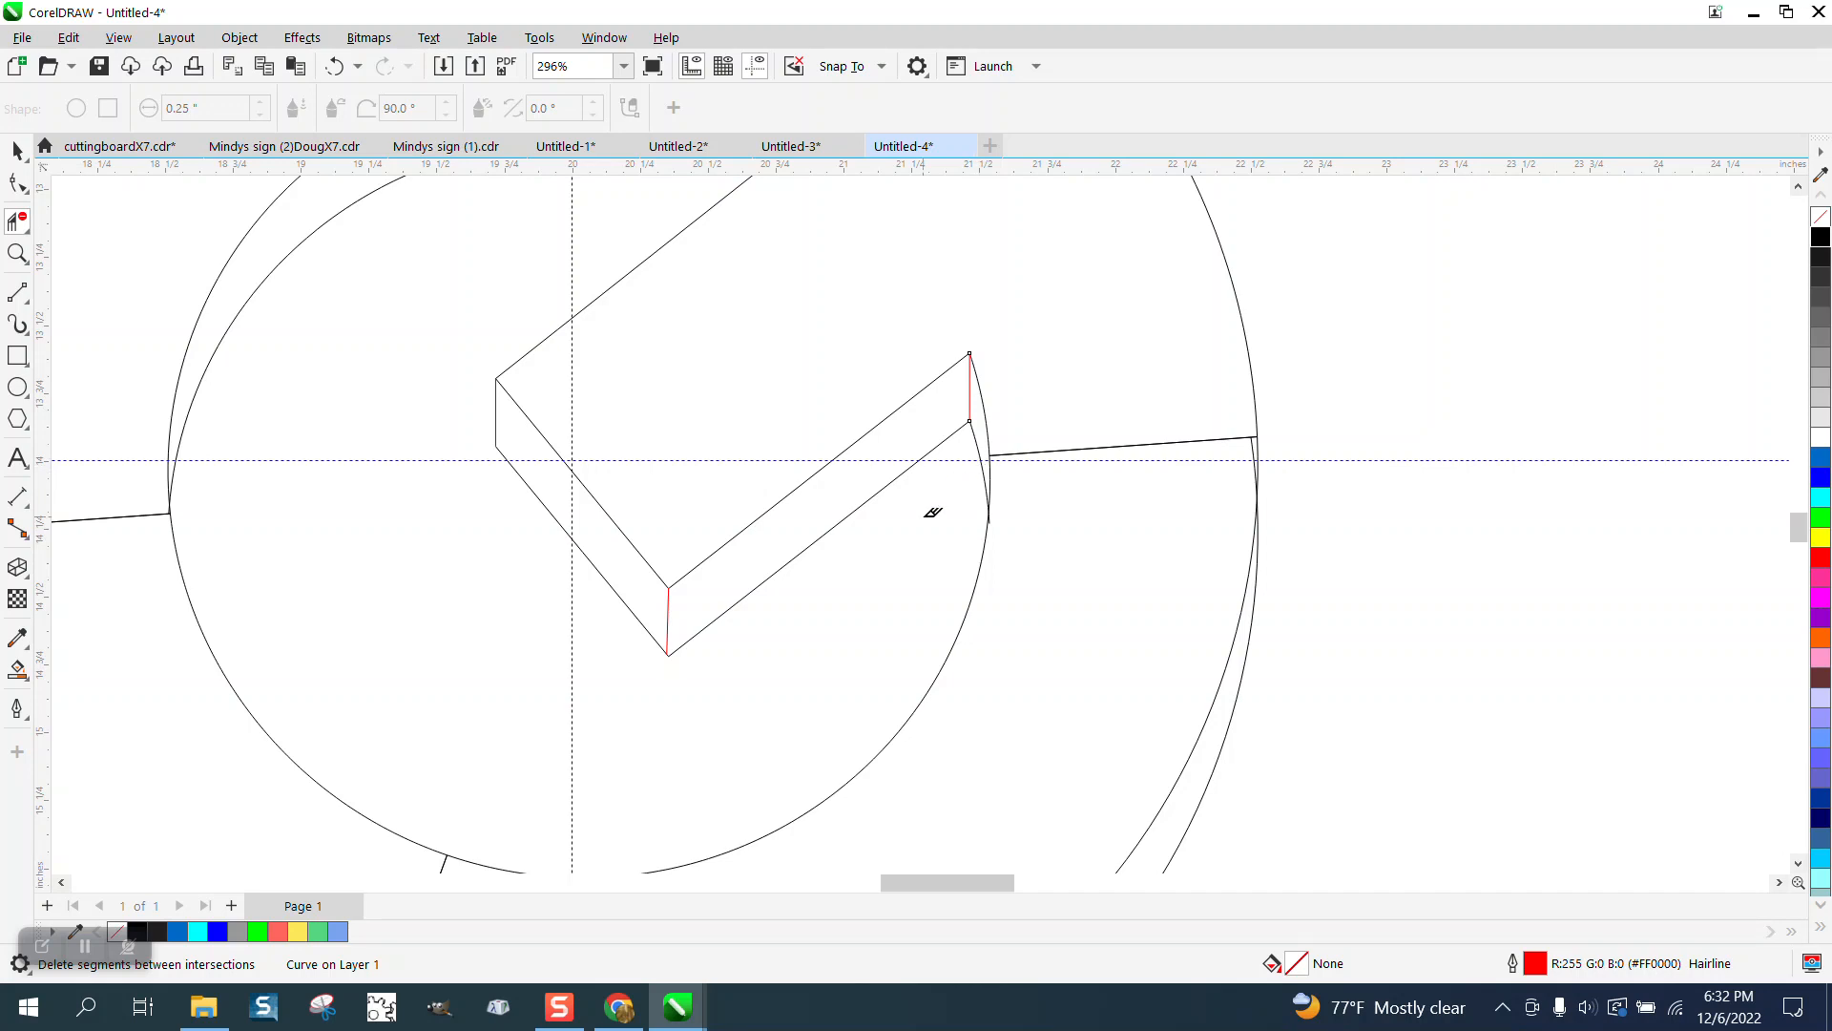
Join the lower divider's outer end to the copy's rim with a 0.25-inch vertical line and delete the slanted piece beside it.
{"action": "scroll", "coordinate": [933, 513], "scroll_direction": "down", "scroll_amount": 4}
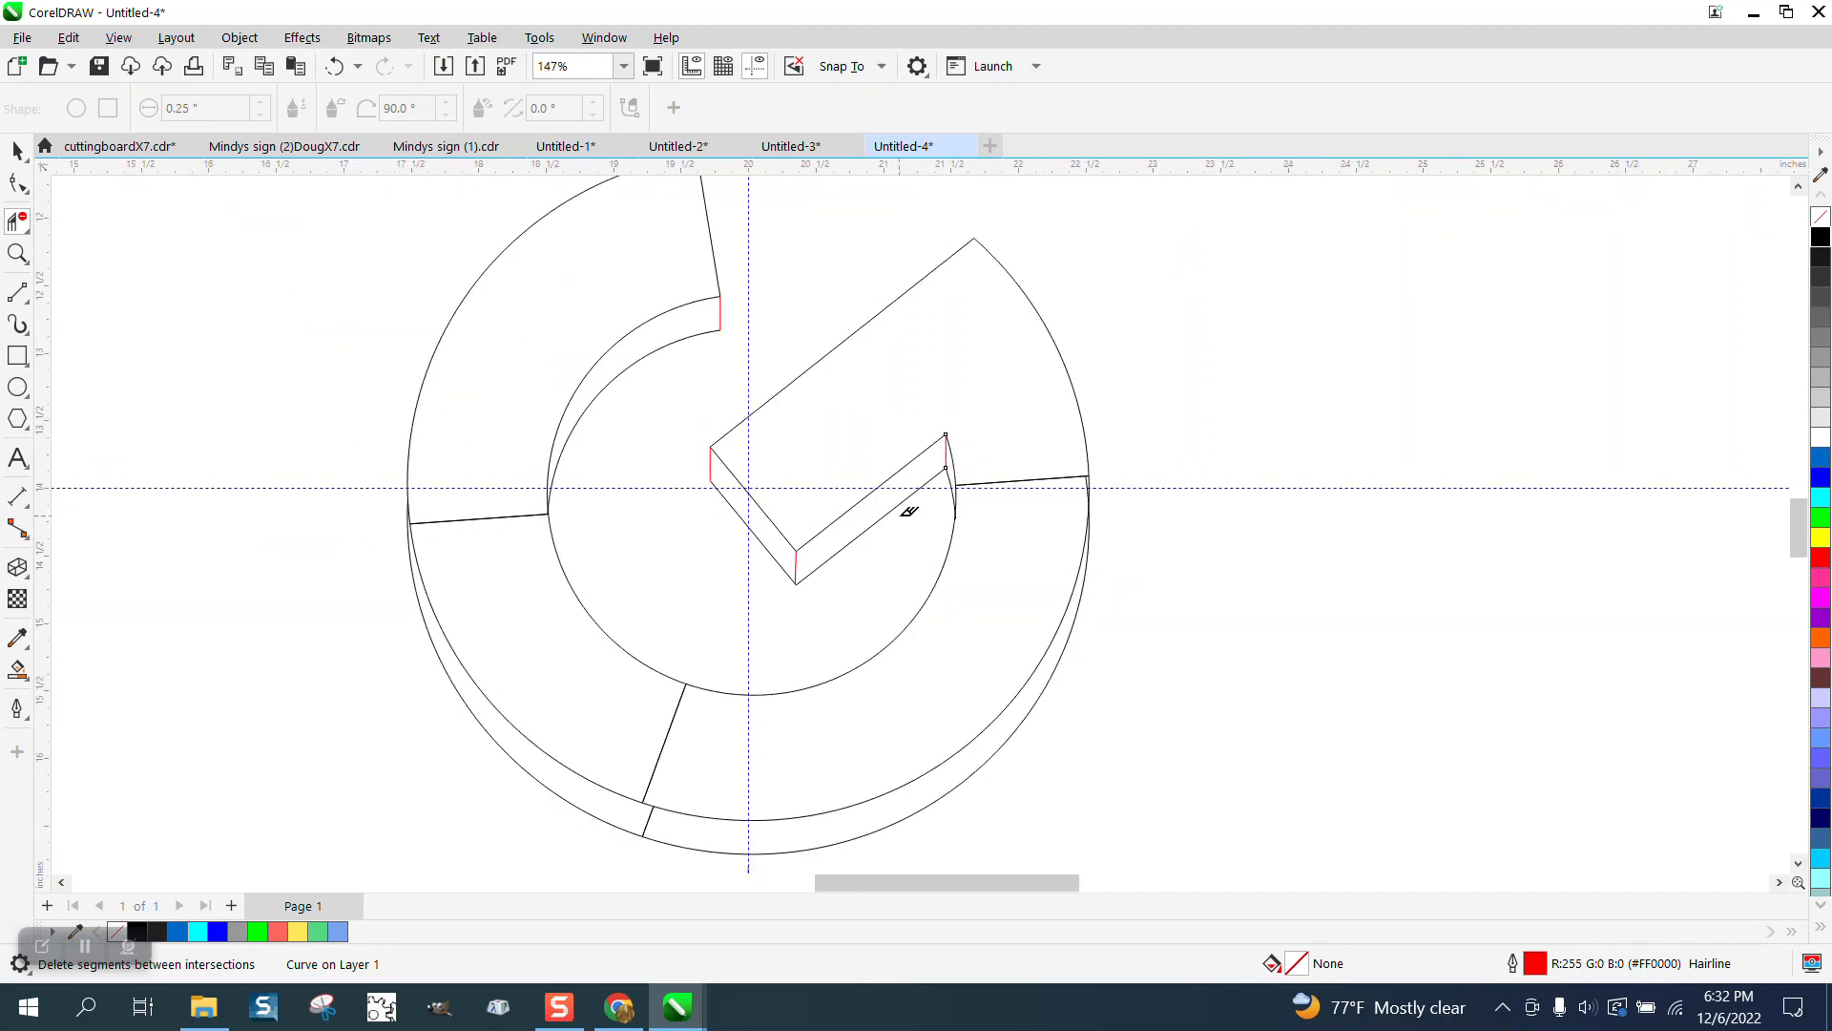
{"action": "left_click", "coordinate": [19, 254]}
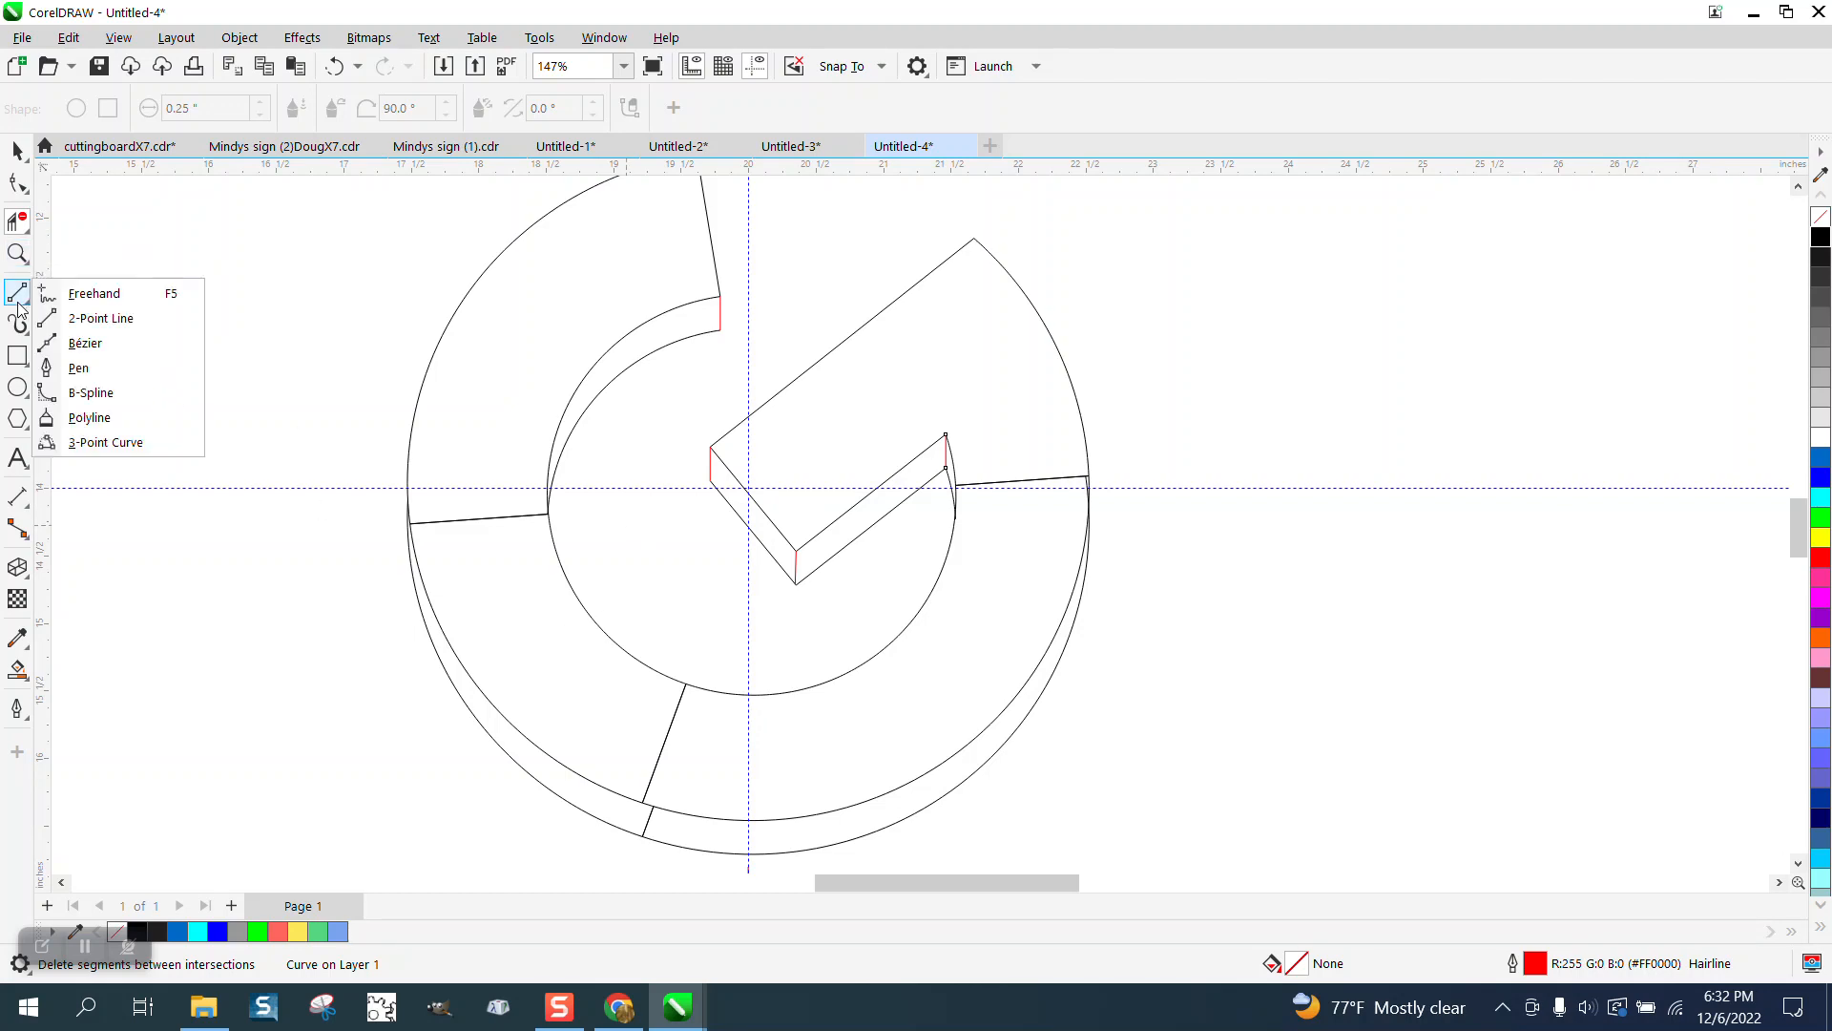
{"action": "left_click", "coordinate": [84, 254]}
{"action": "left_click_drag", "start_coordinate": [573, 753], "coordinate": [830, 885]}
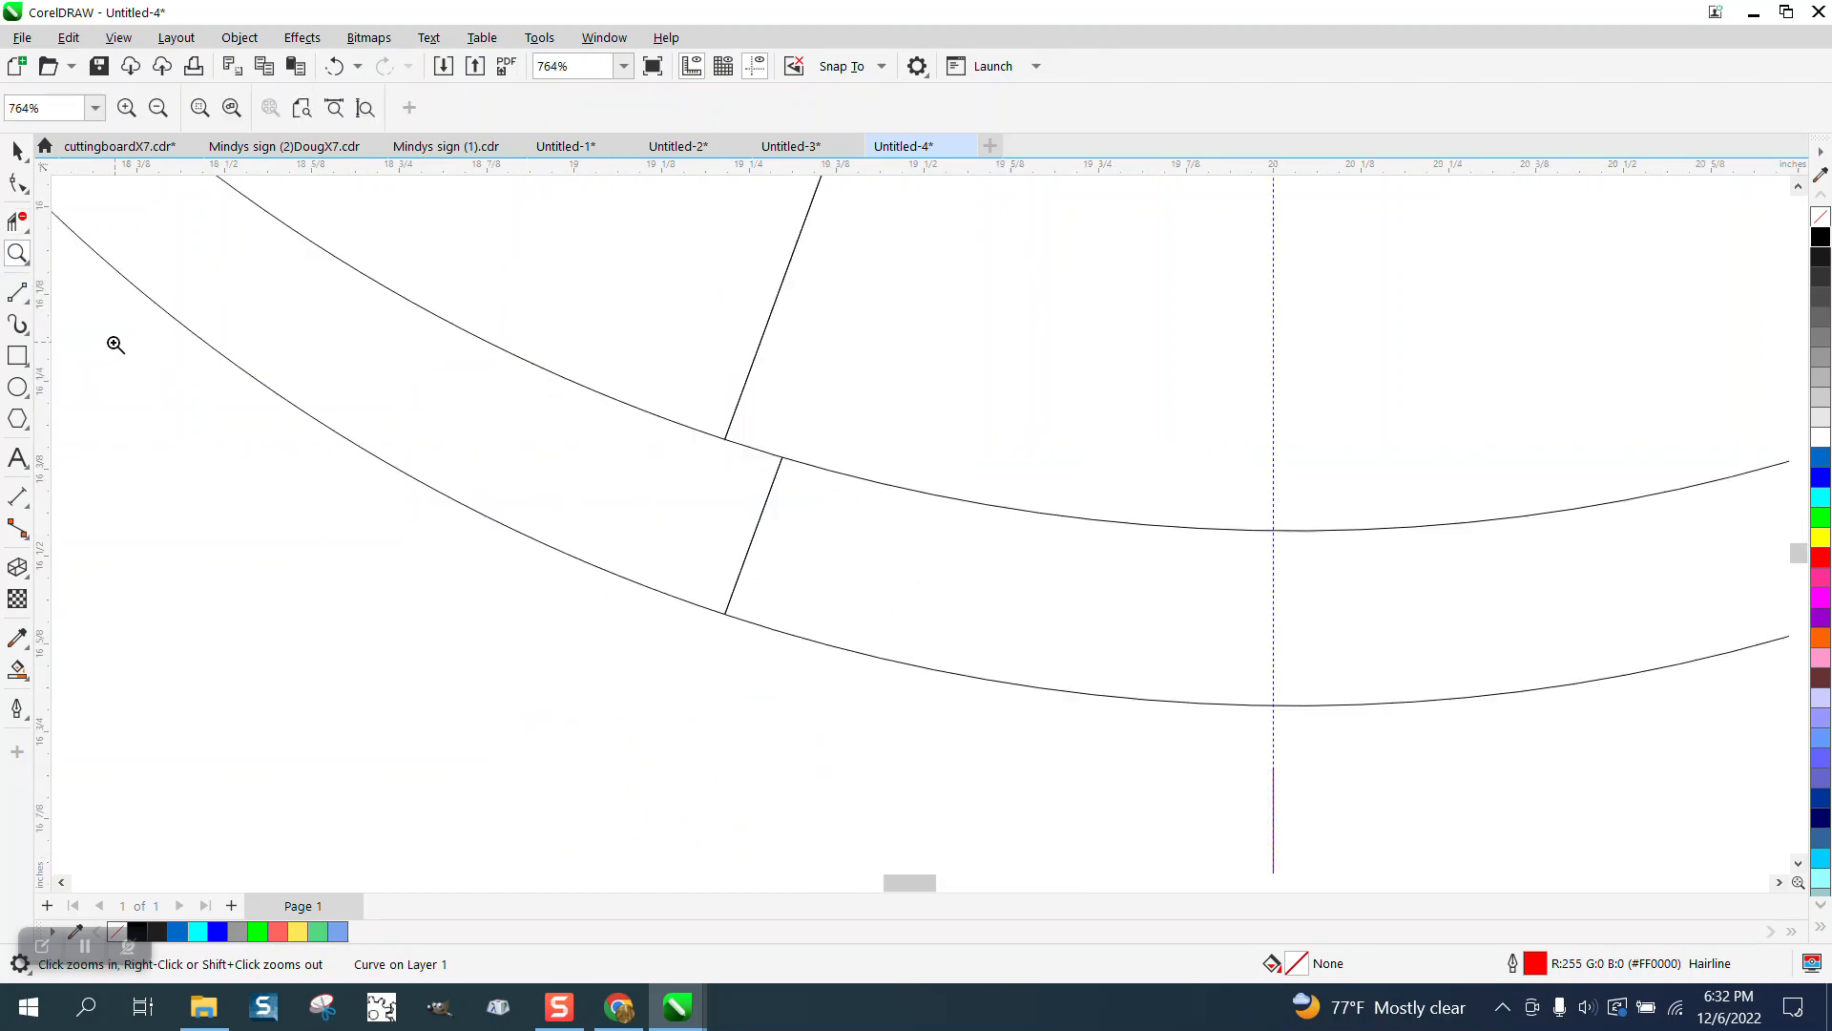
{"action": "left_click", "coordinate": [18, 291]}
{"action": "left_click_drag", "start_coordinate": [725, 439], "coordinate": [725, 614]}
{"action": "left_click", "coordinate": [18, 222]}
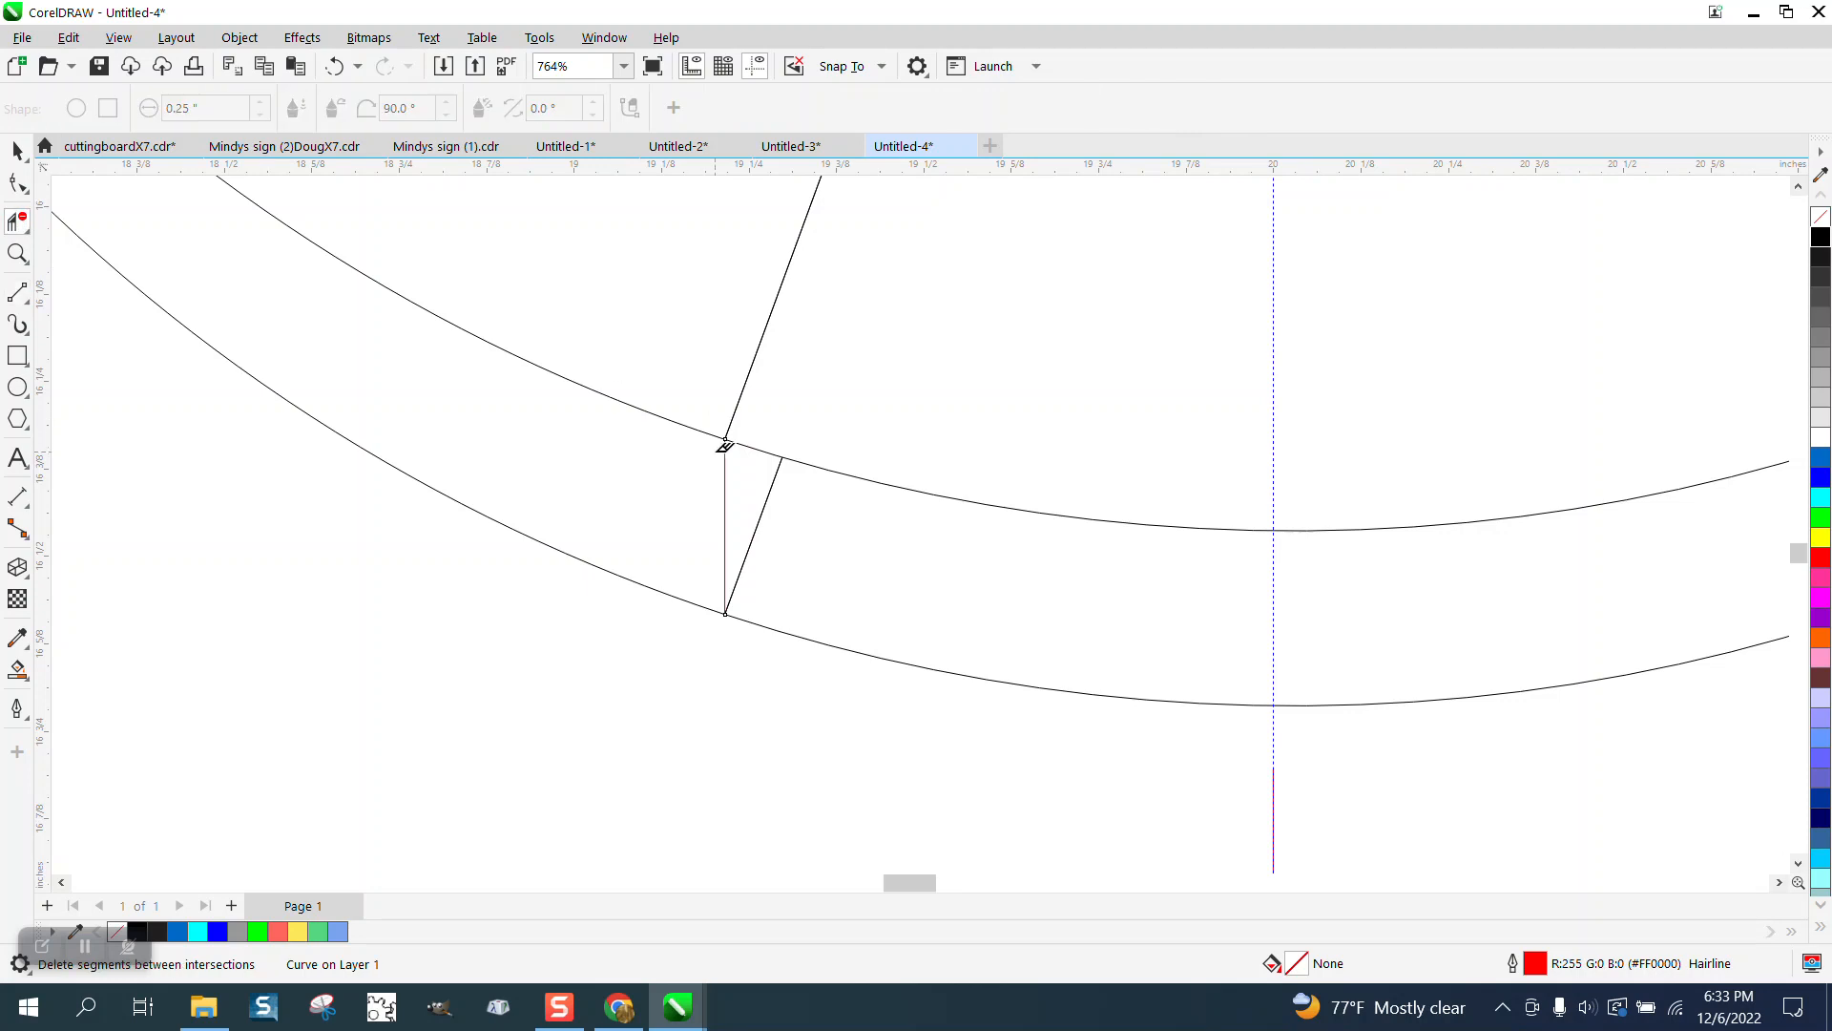
{"action": "left_click", "coordinate": [761, 515]}
Deselect the new line and set the nudge distance to 6 inches.
{"action": "scroll", "coordinate": [544, 420], "scroll_direction": "down", "scroll_amount": 4}
{"action": "scroll", "coordinate": [414, 518], "scroll_direction": "down", "scroll_amount": 3}
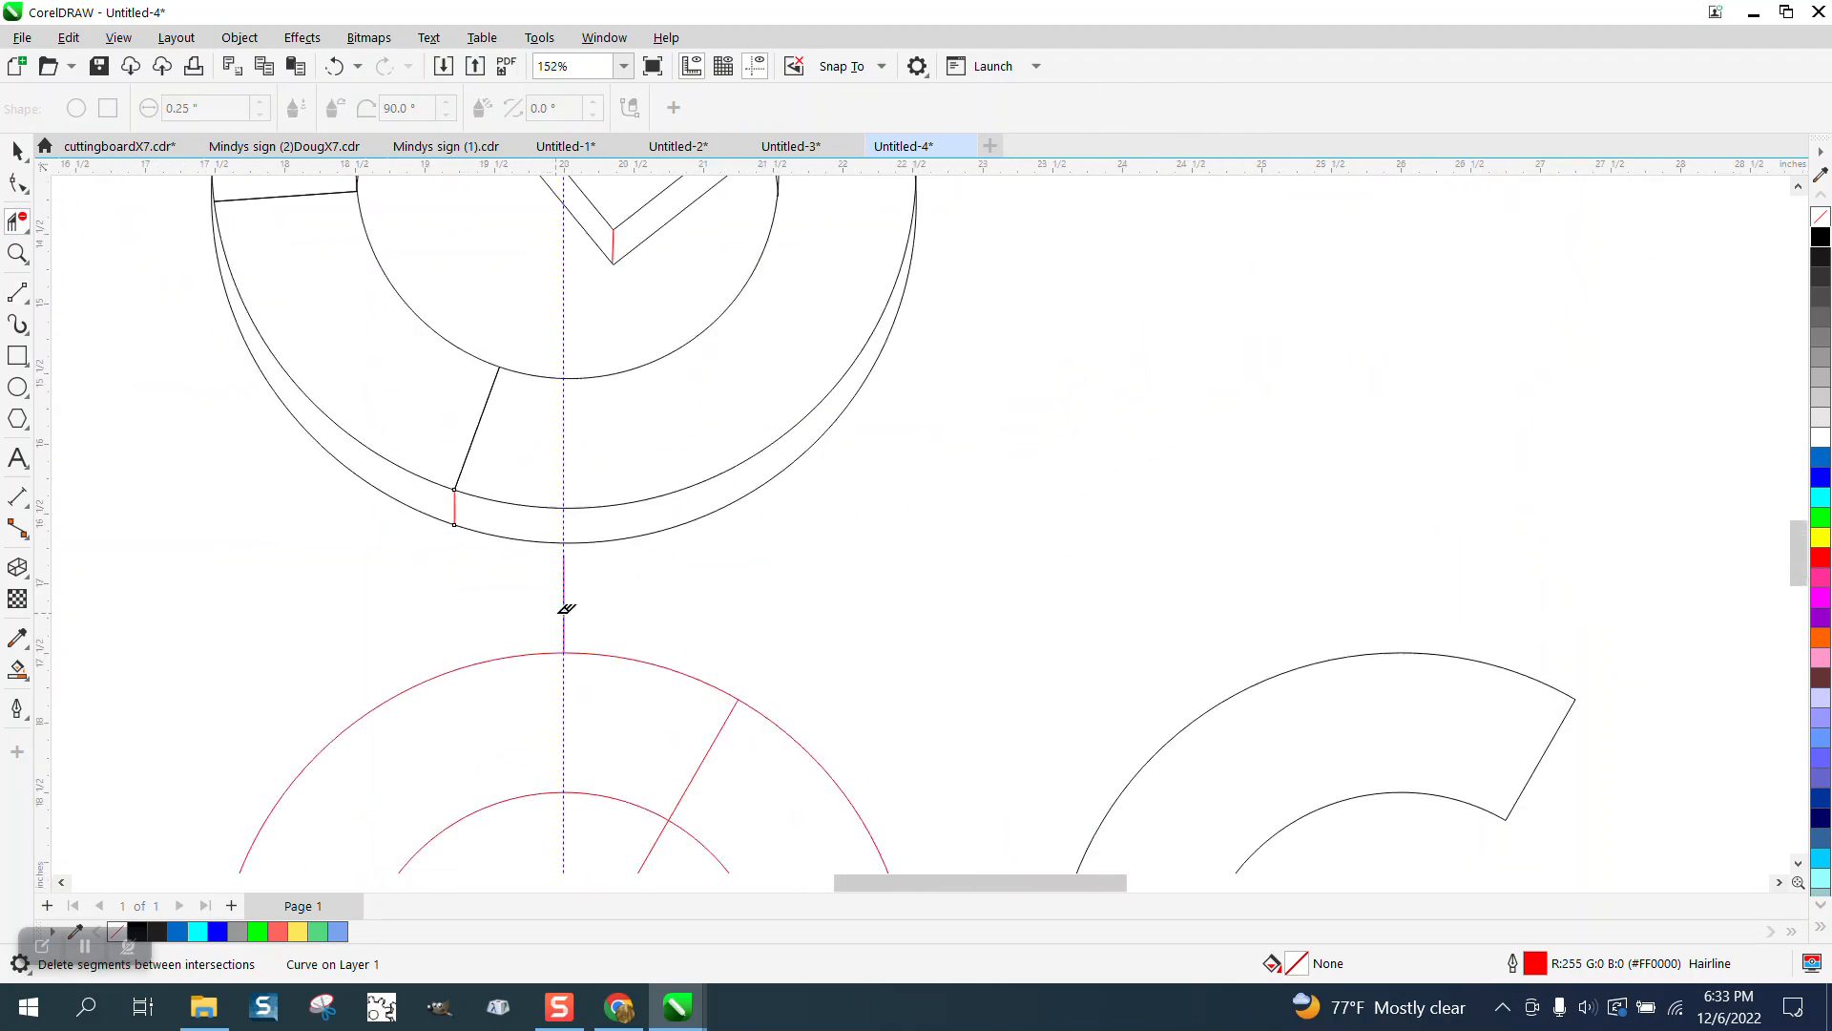
{"action": "scroll", "coordinate": [789, 474], "scroll_direction": "down", "scroll_amount": 1}
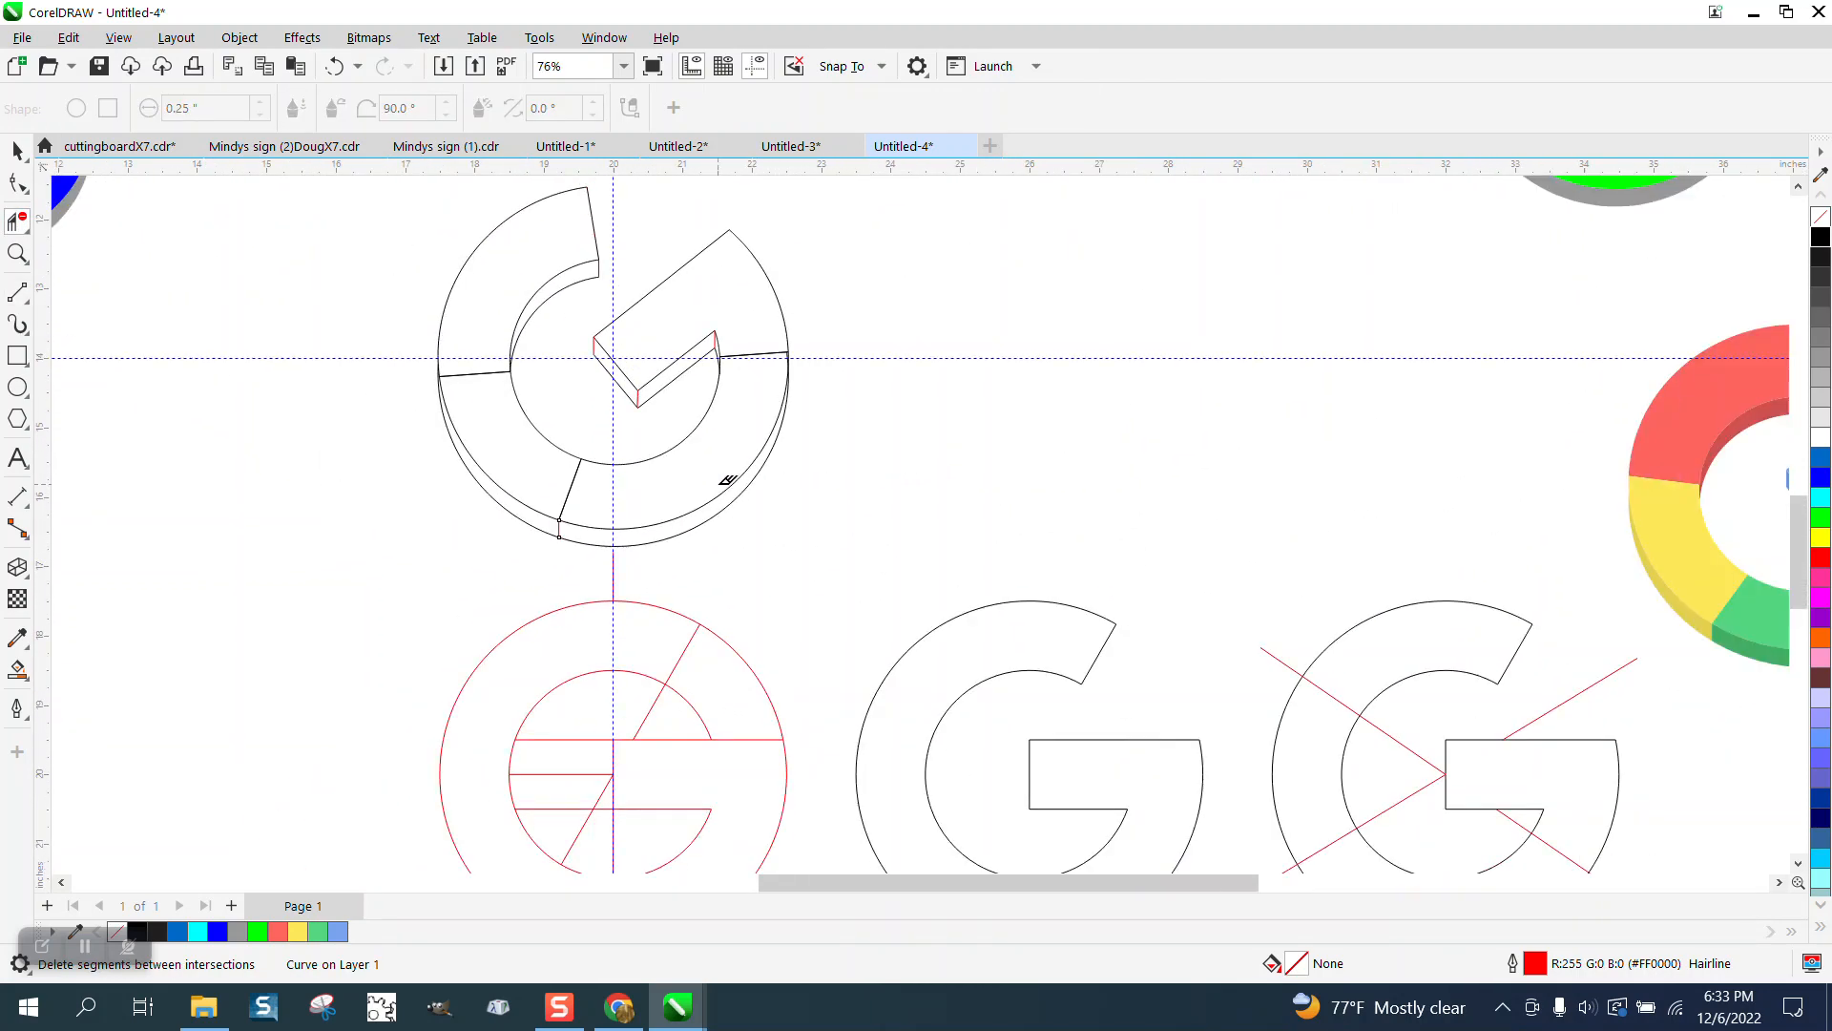
{"action": "left_click", "coordinate": [17, 151]}
{"action": "left_click", "coordinate": [994, 260]}
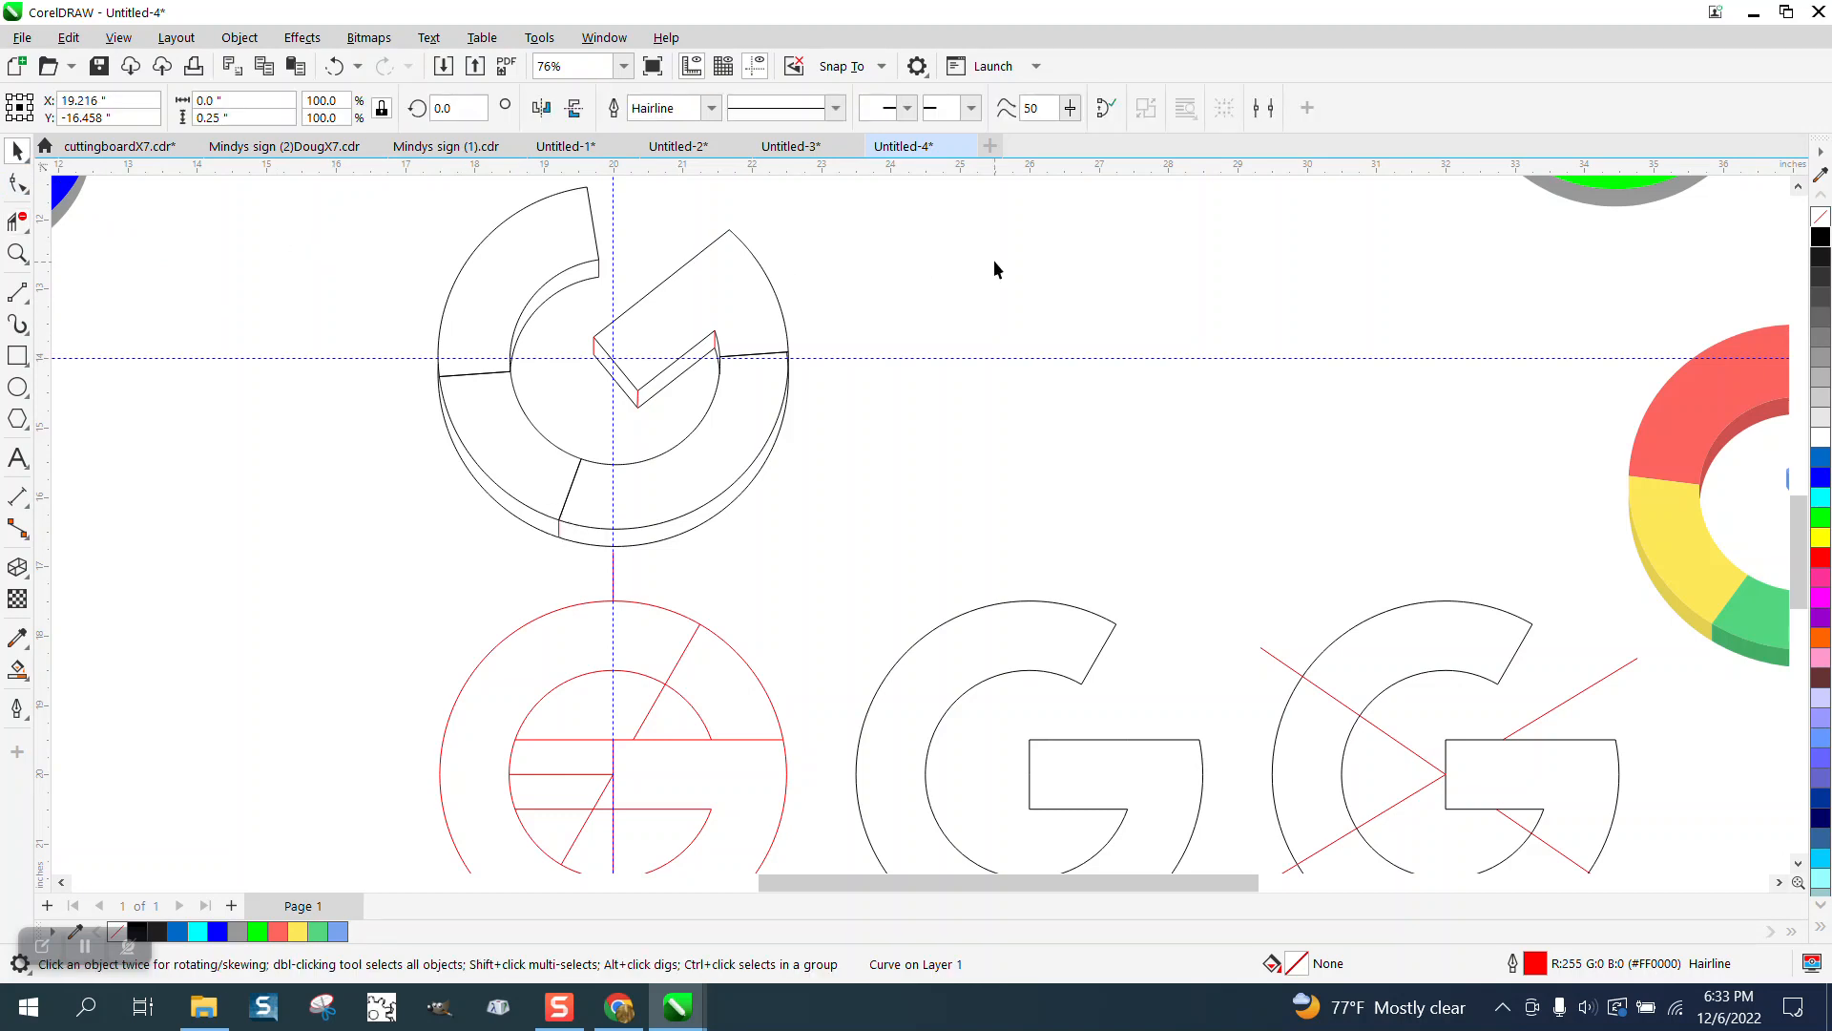
{"action": "left_click", "coordinate": [768, 107]}
{"action": "type", "text": "6"}
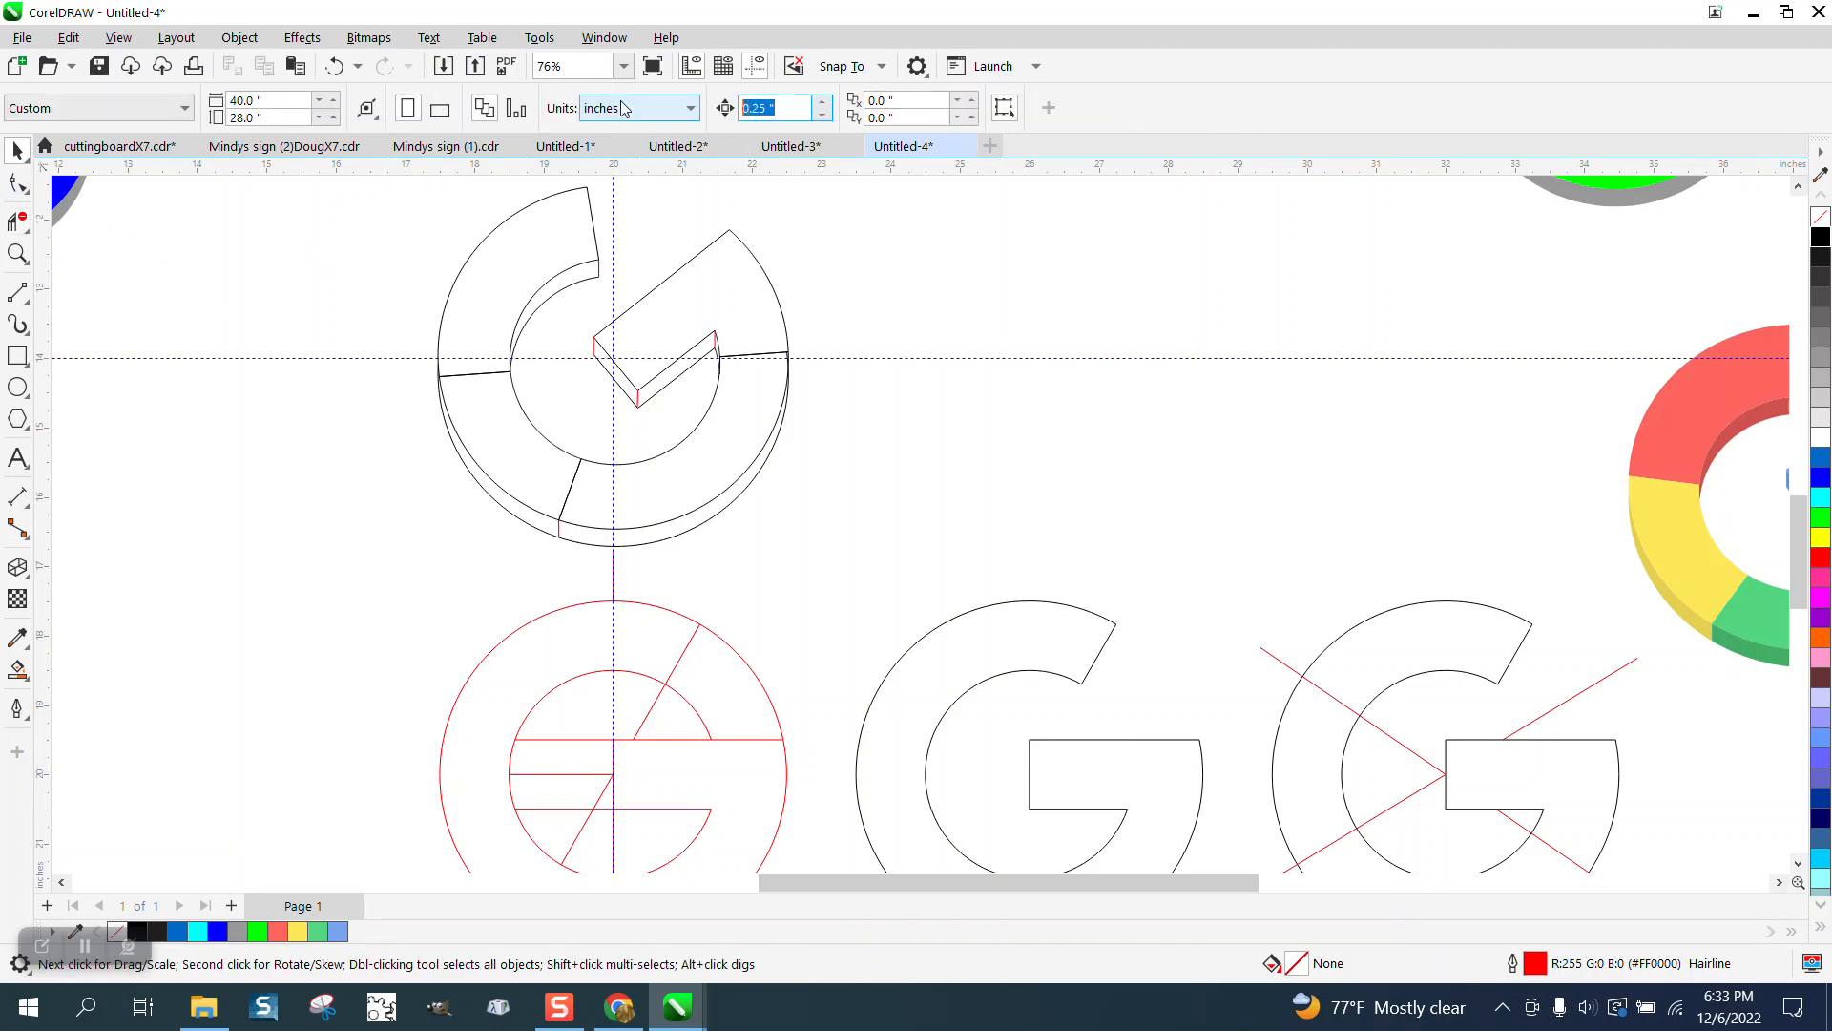
Enlarge the reference logo image to about 6 by 3.9 inches and place it directly beside the sectioned G outline.
{"action": "left_click", "coordinate": [17, 668]}
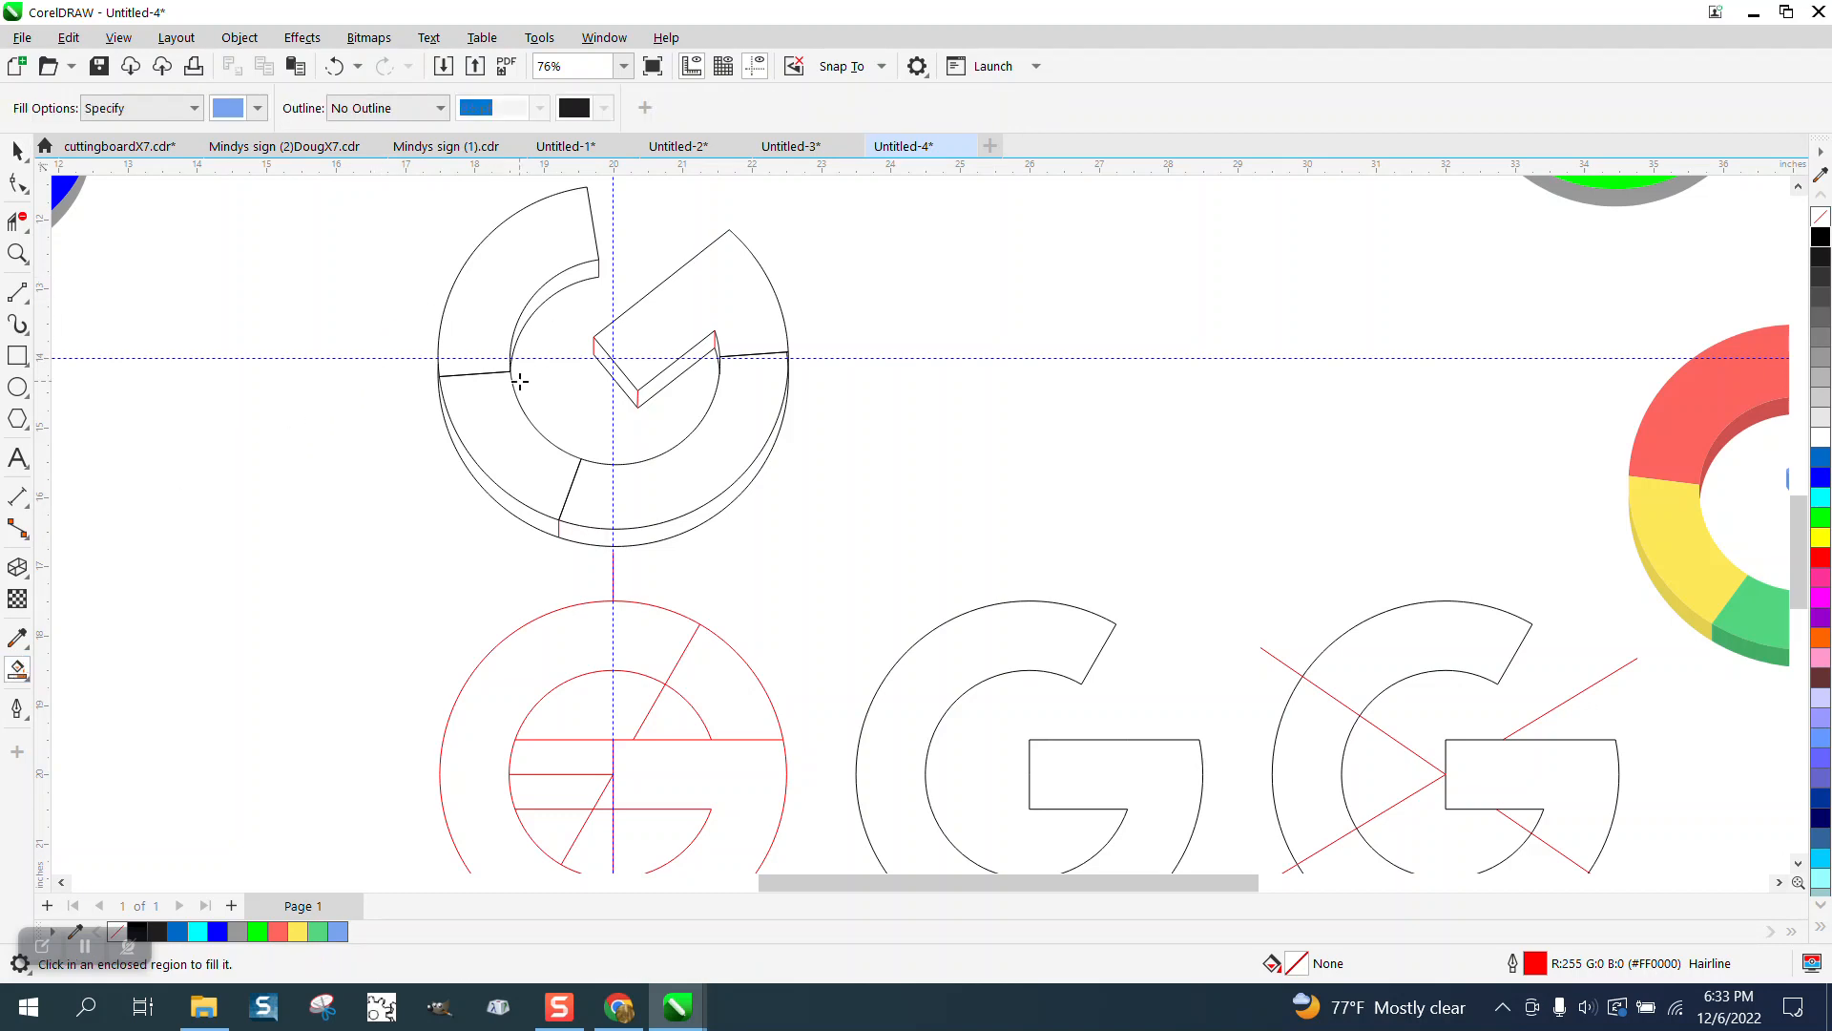
{"action": "scroll", "coordinate": [696, 425], "scroll_direction": "down", "scroll_amount": 3}
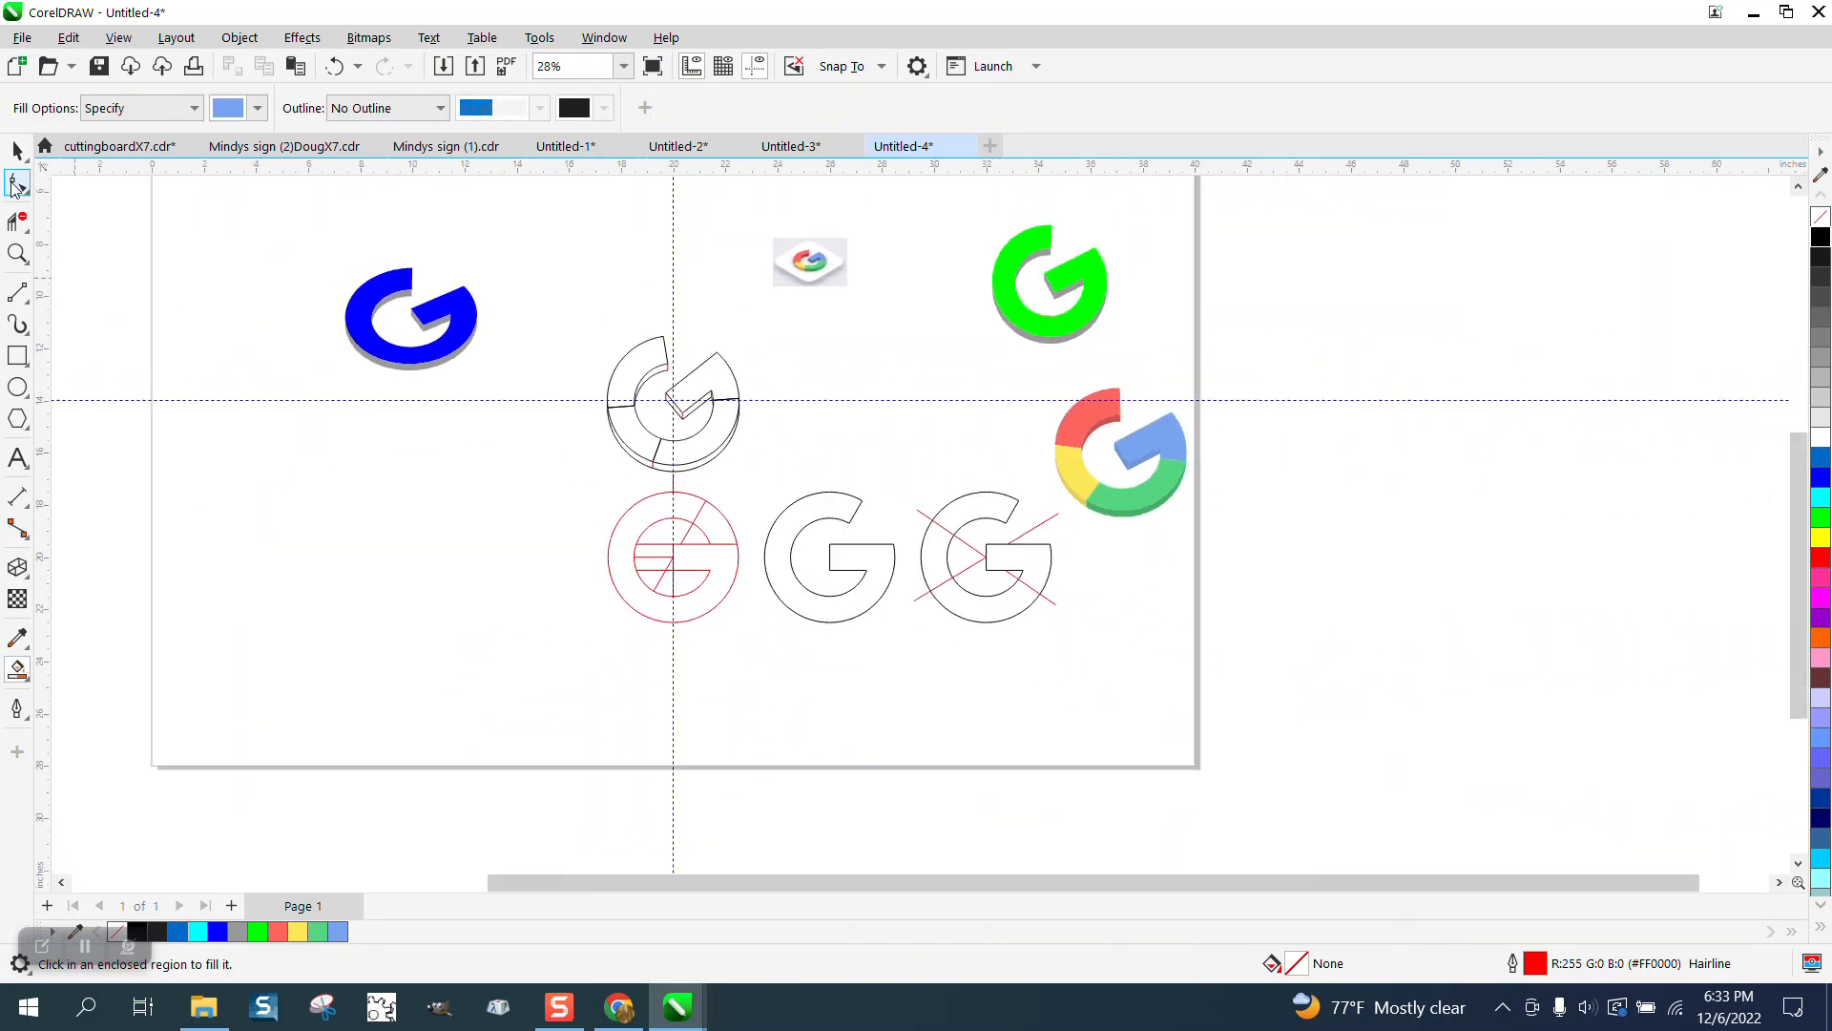
{"action": "left_click", "coordinate": [17, 150]}
{"action": "mouse_move", "coordinate": [816, 265]}
{"action": "left_mouse_down"}
{"action": "mouse_move", "coordinate": [808, 394]}
{"action": "mouse_move", "coordinate": [930, 303]}
{"action": "left_mouse_up"}
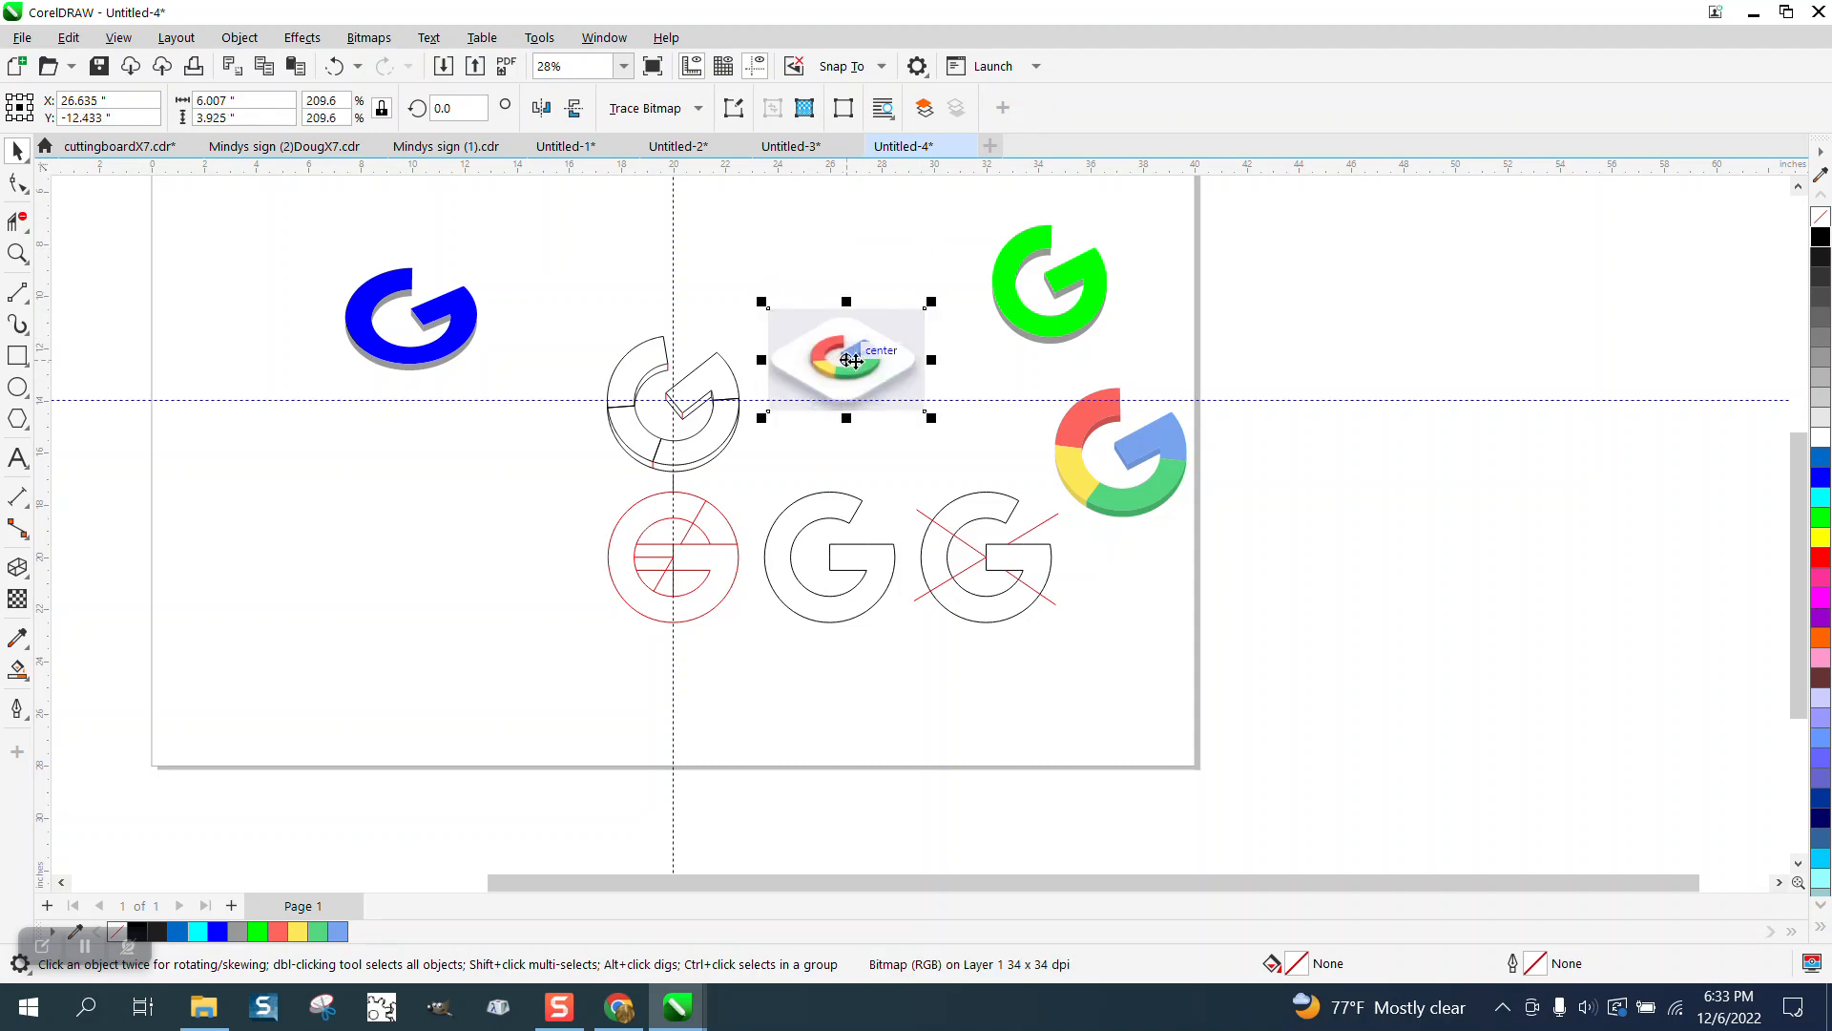
{"action": "left_click_drag", "start_coordinate": [846, 360], "coordinate": [840, 390]}
Smart-fill the upper-left face and its inner depth band with the red #FF6560 sampled from the reference image.
{"action": "left_click", "coordinate": [17, 253]}
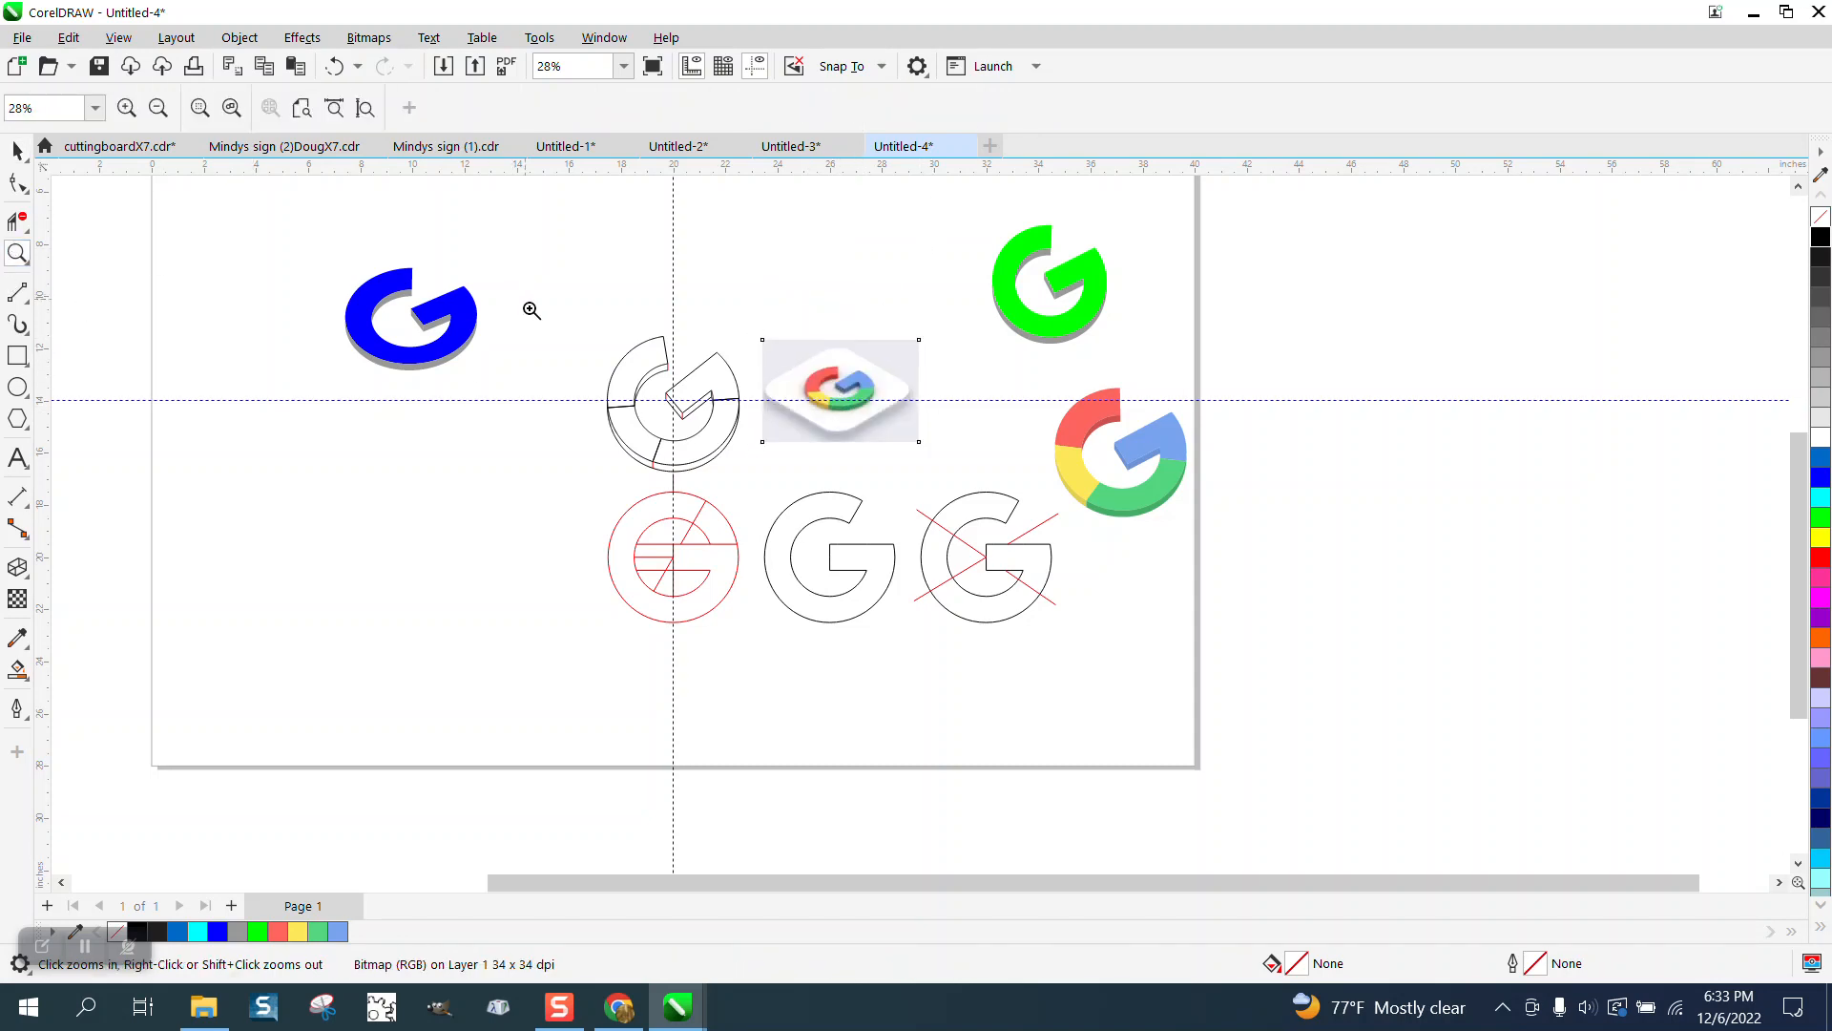
{"action": "left_click_drag", "start_coordinate": [524, 298], "coordinate": [1050, 490]}
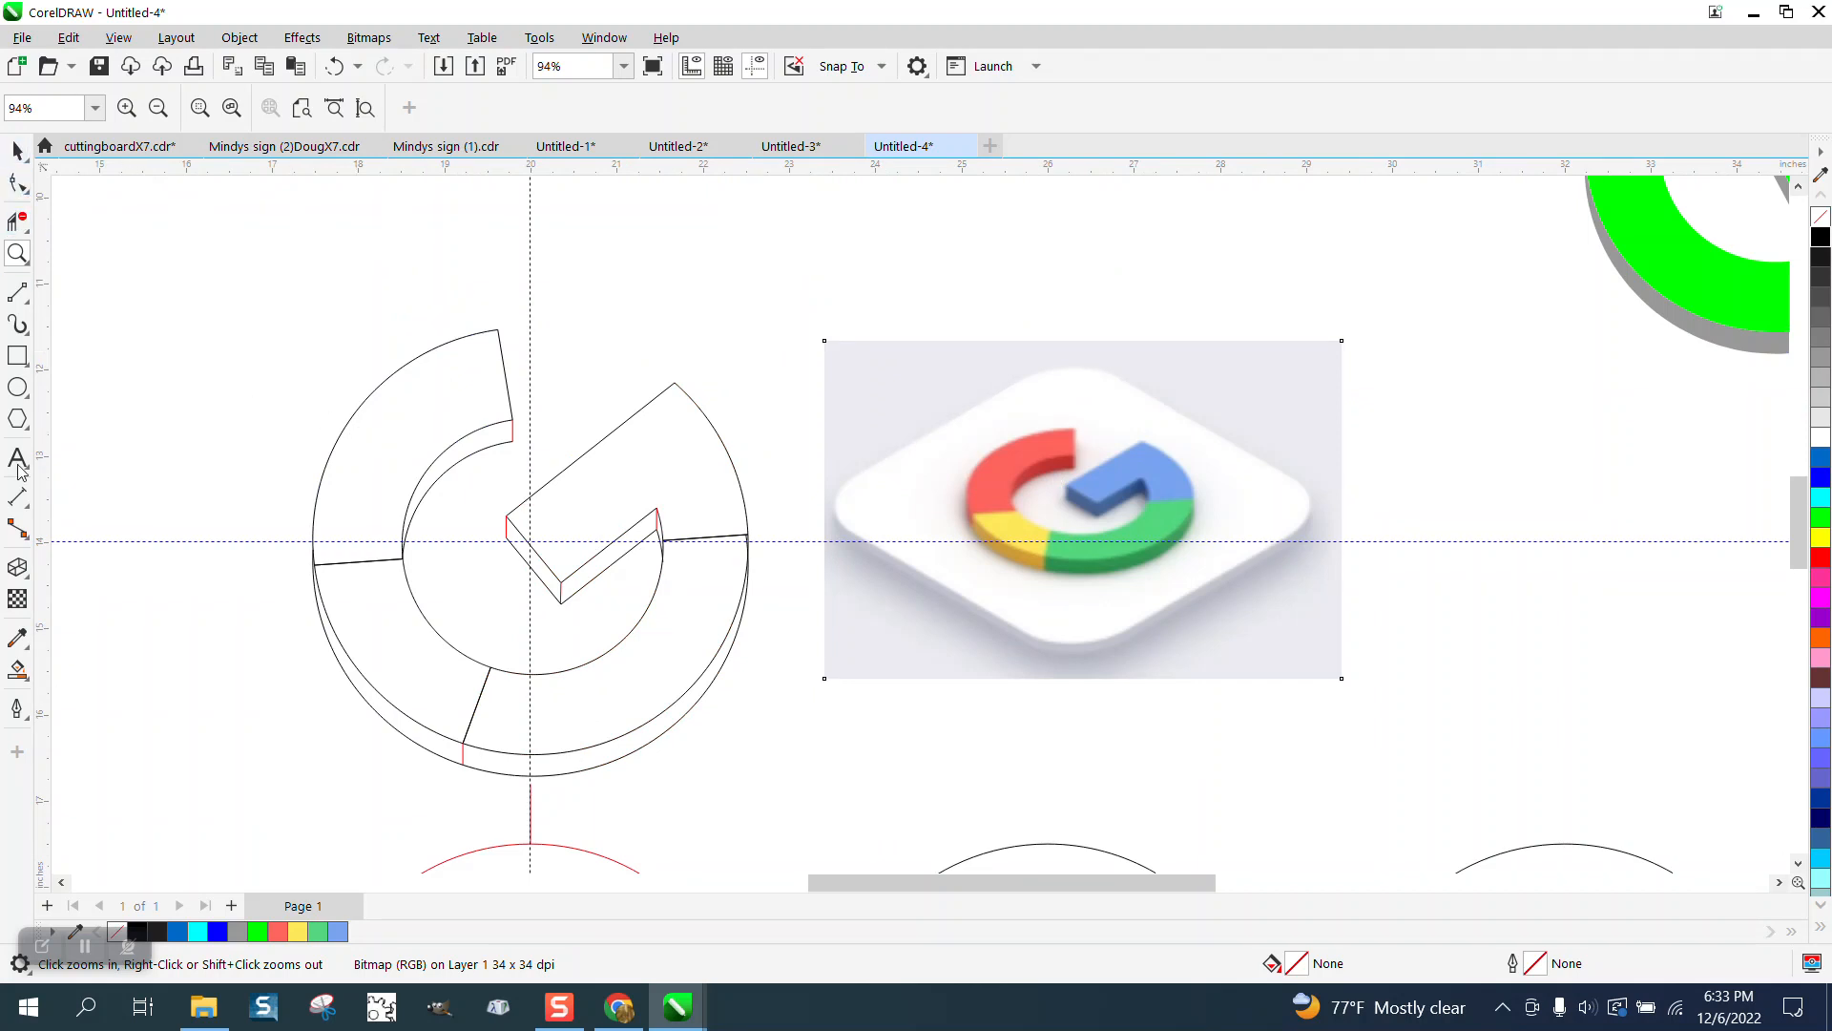
{"action": "left_click", "coordinate": [17, 669]}
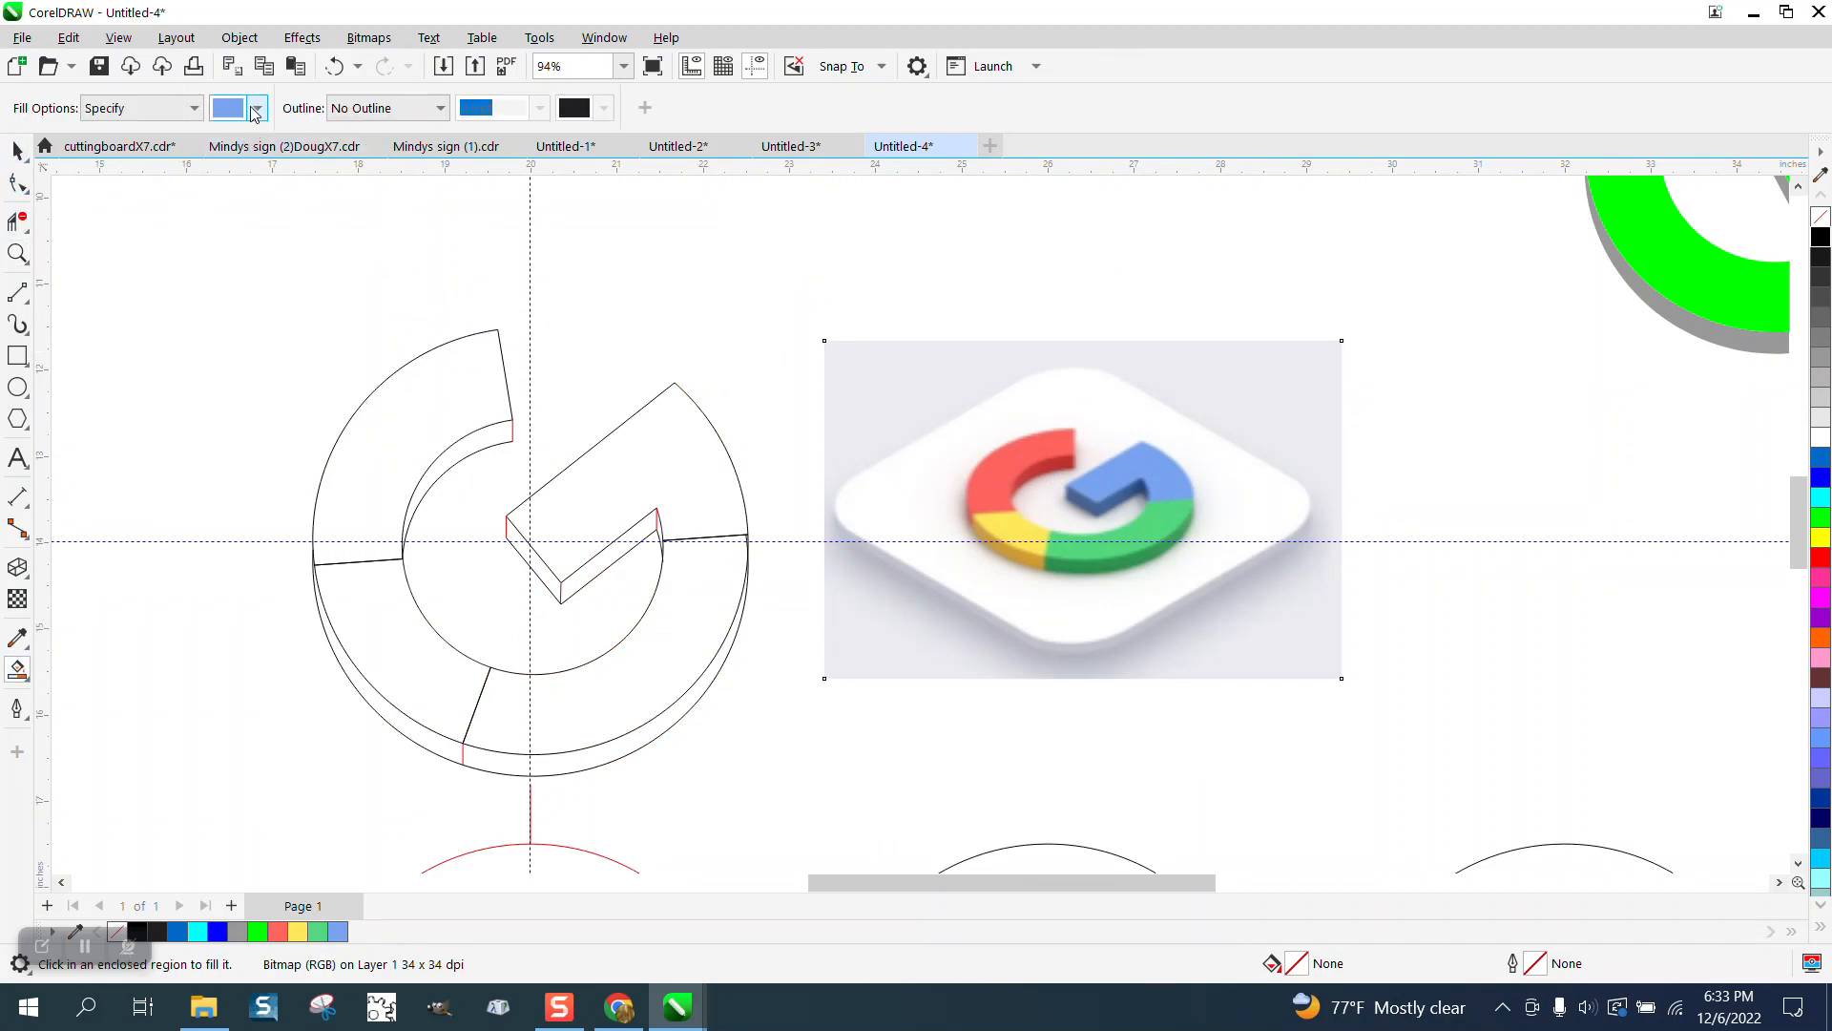
{"action": "left_click", "coordinate": [258, 108]}
{"action": "left_click", "coordinate": [441, 445]}
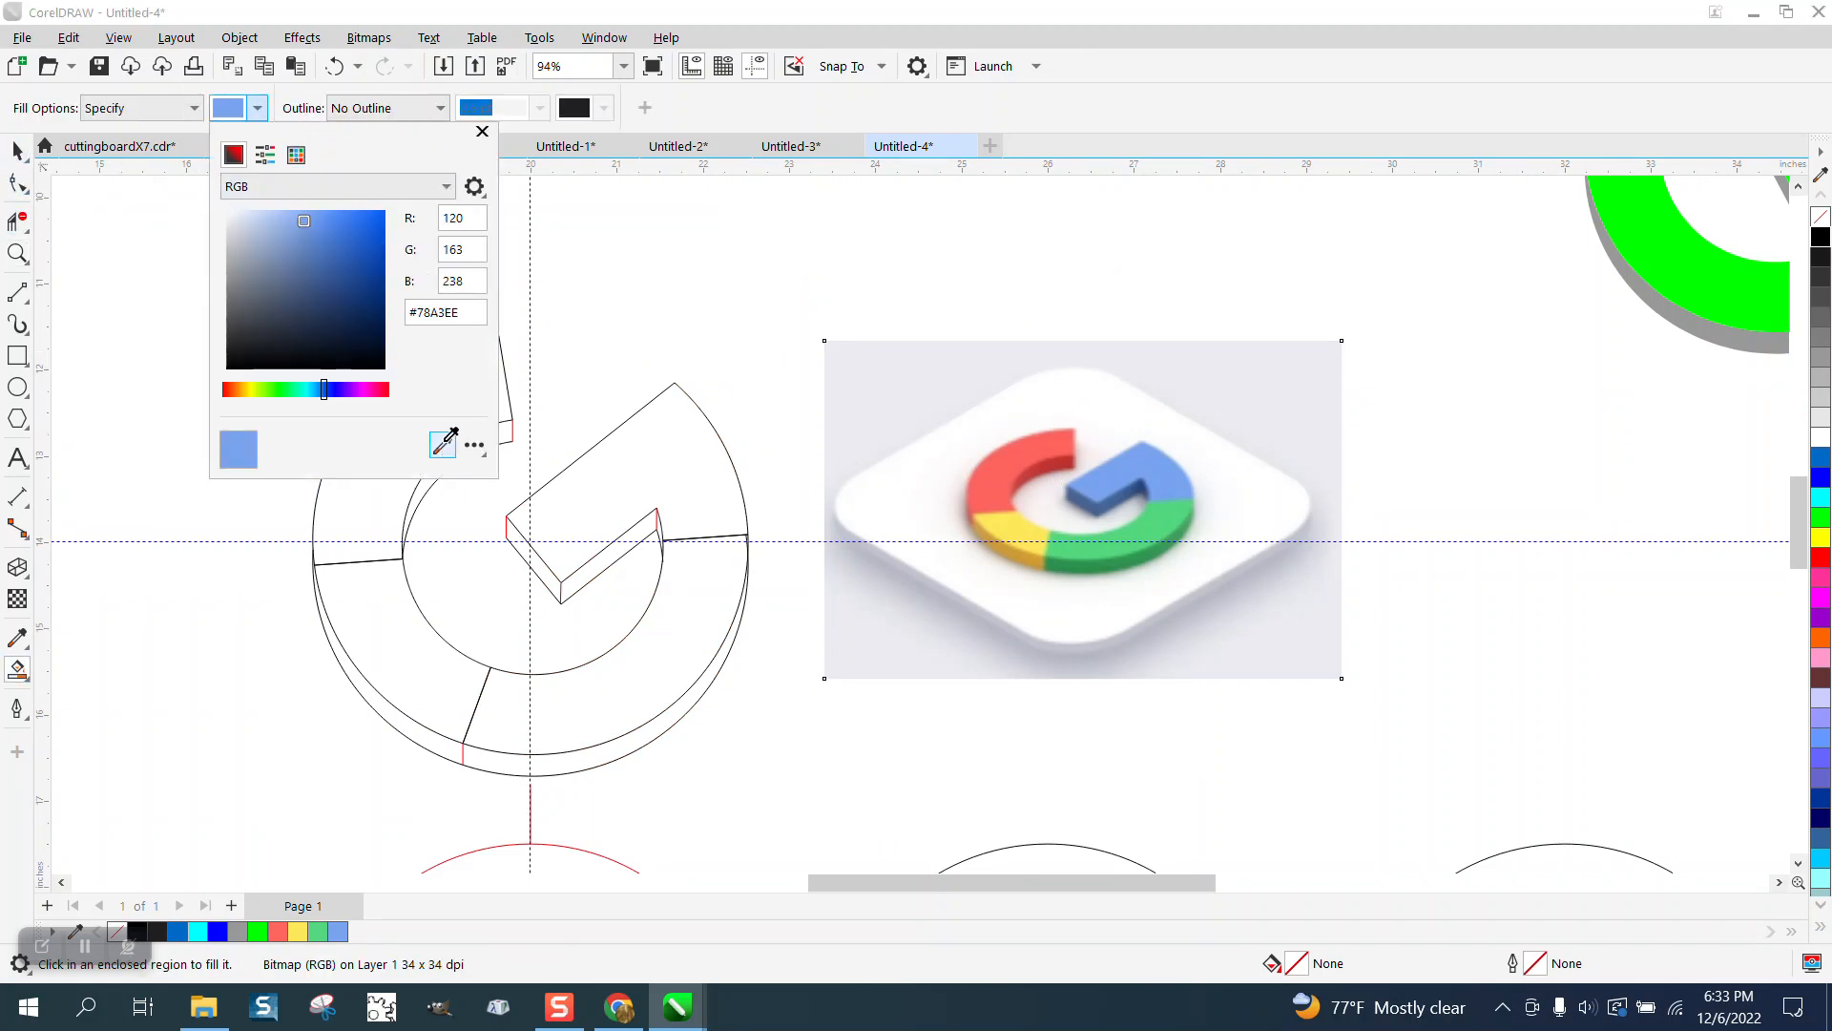
{"action": "left_click", "coordinate": [1022, 447]}
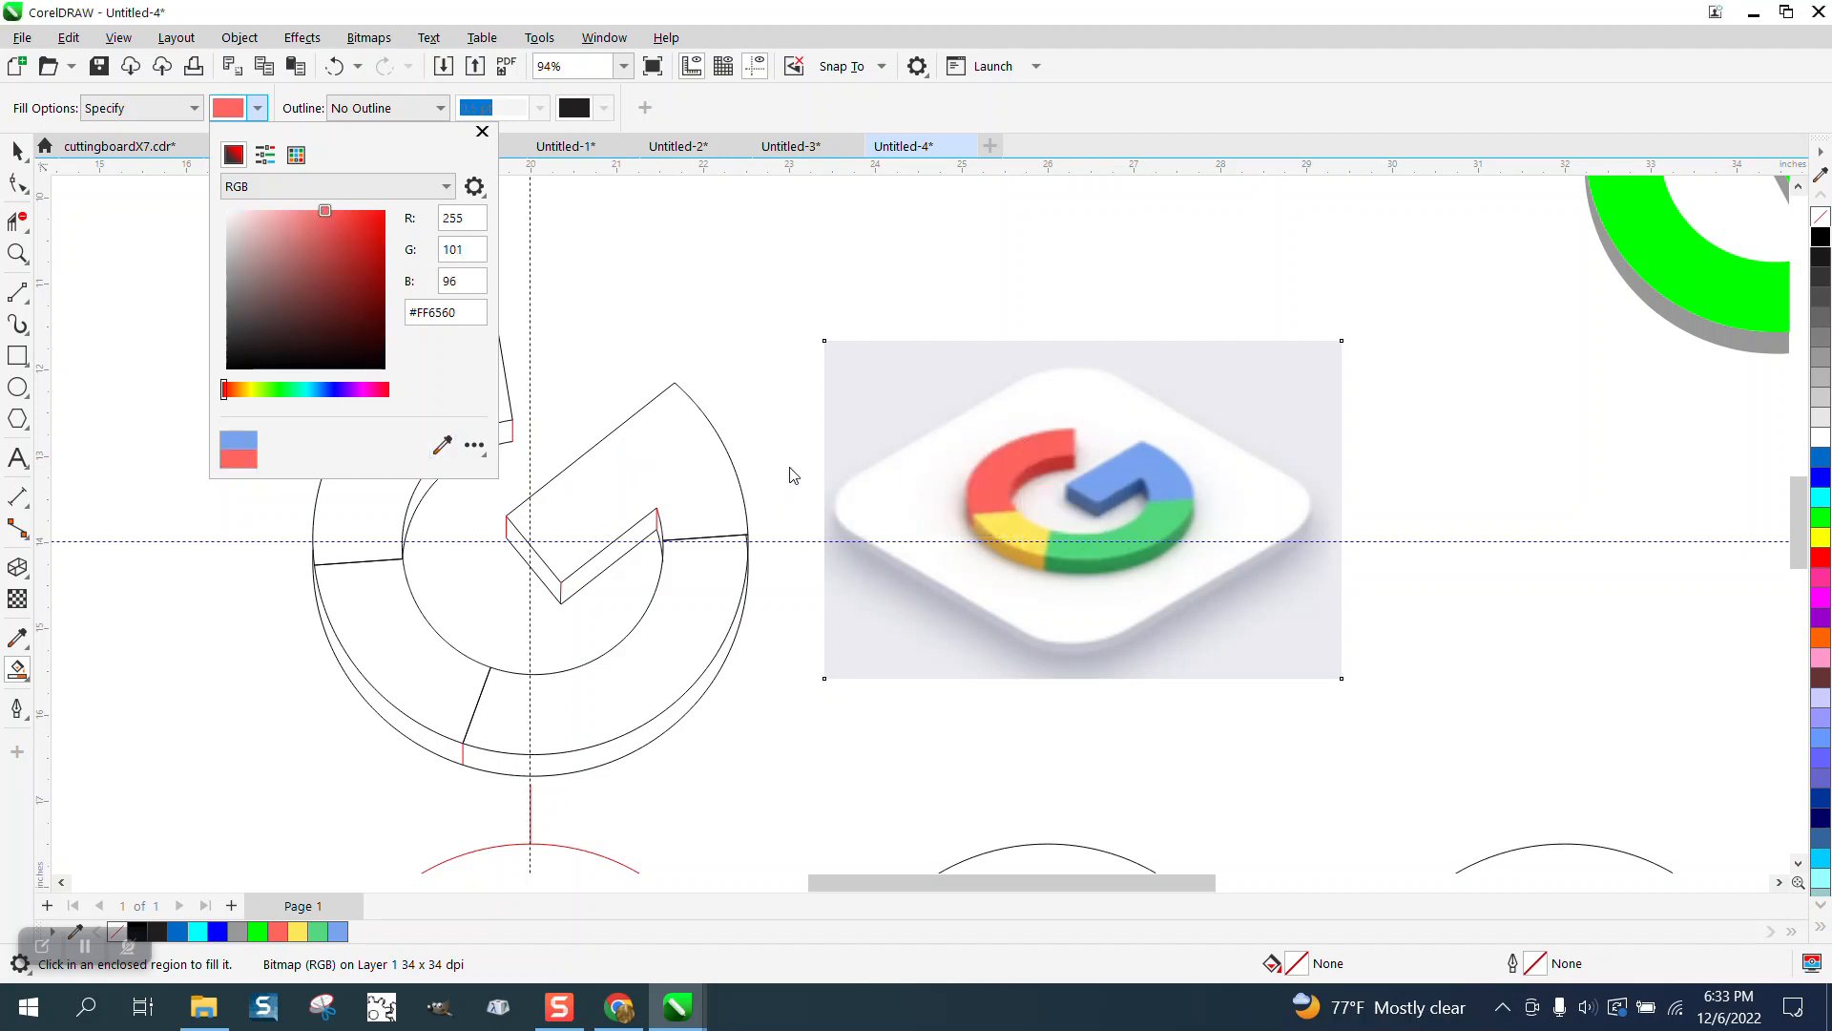
{"action": "left_click", "coordinate": [381, 495]}
{"action": "left_click", "coordinate": [380, 497]}
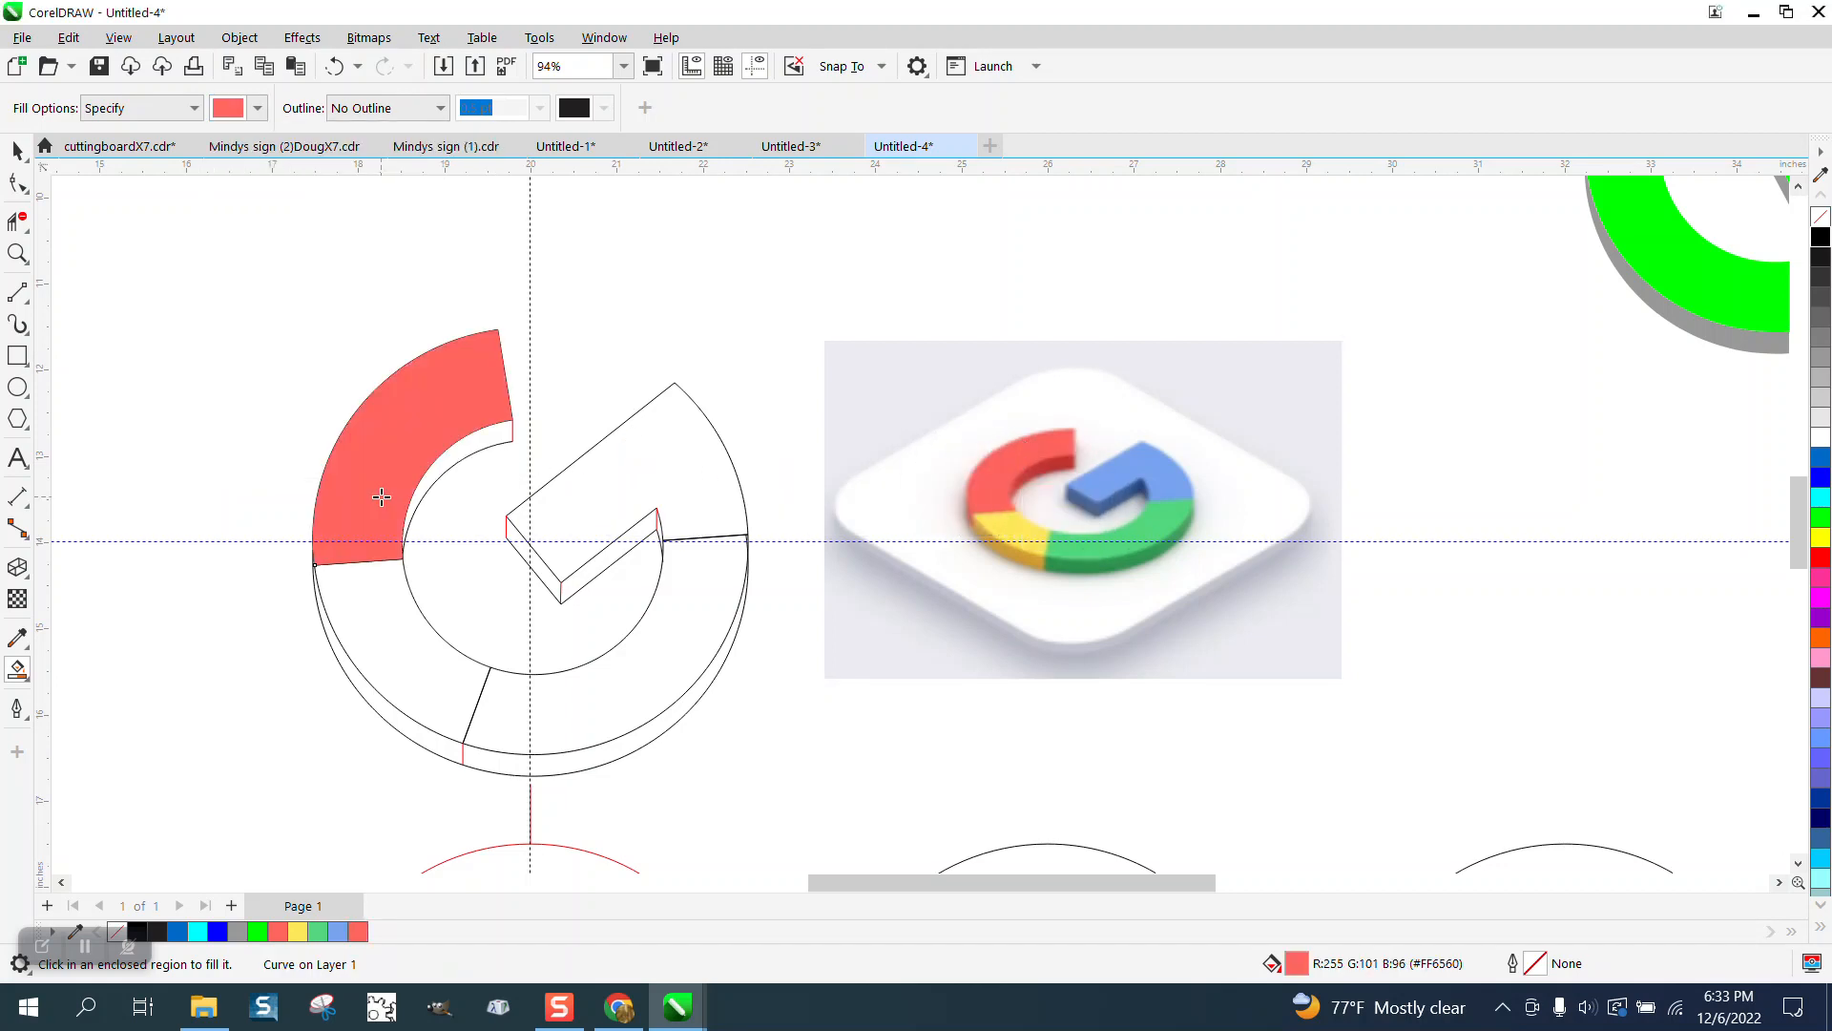
{"action": "left_click", "coordinate": [484, 440]}
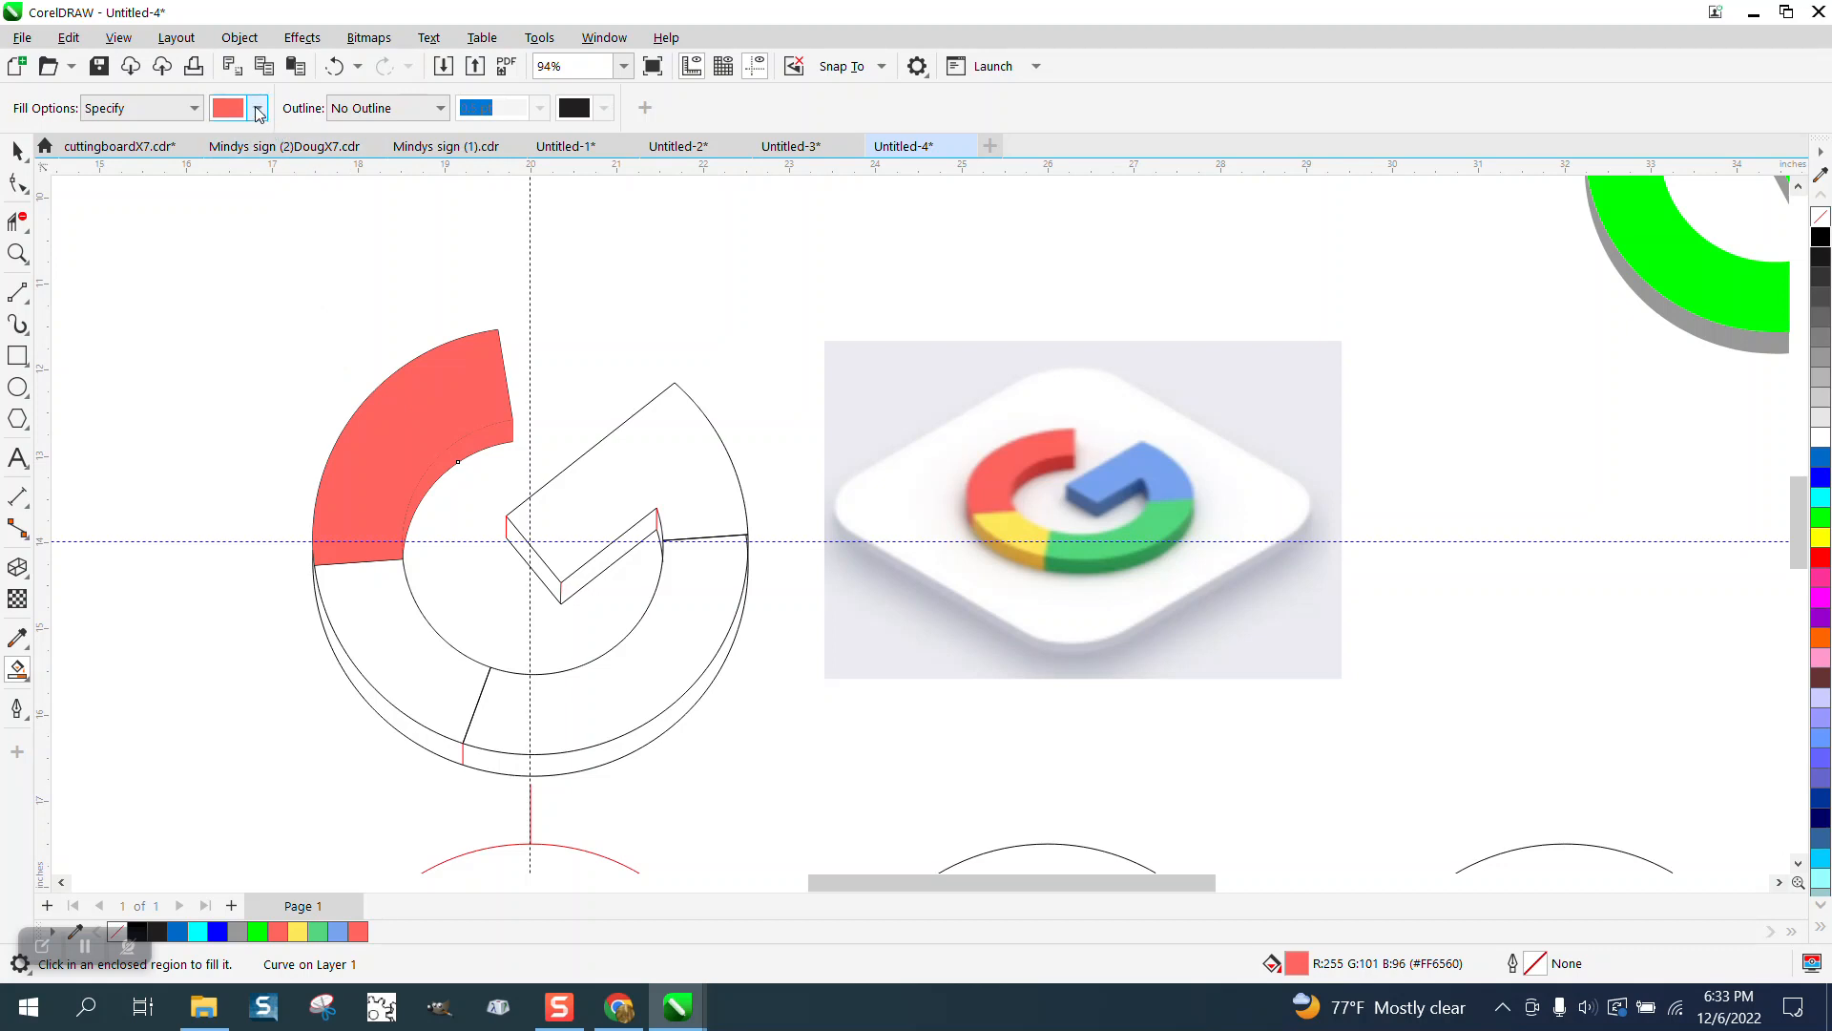
Smart-fill the lower-left face and its outer depth band with the yellow #FEE85A sampled from the reference image.
{"action": "left_click", "coordinate": [258, 109]}
{"action": "left_click", "coordinate": [441, 444]}
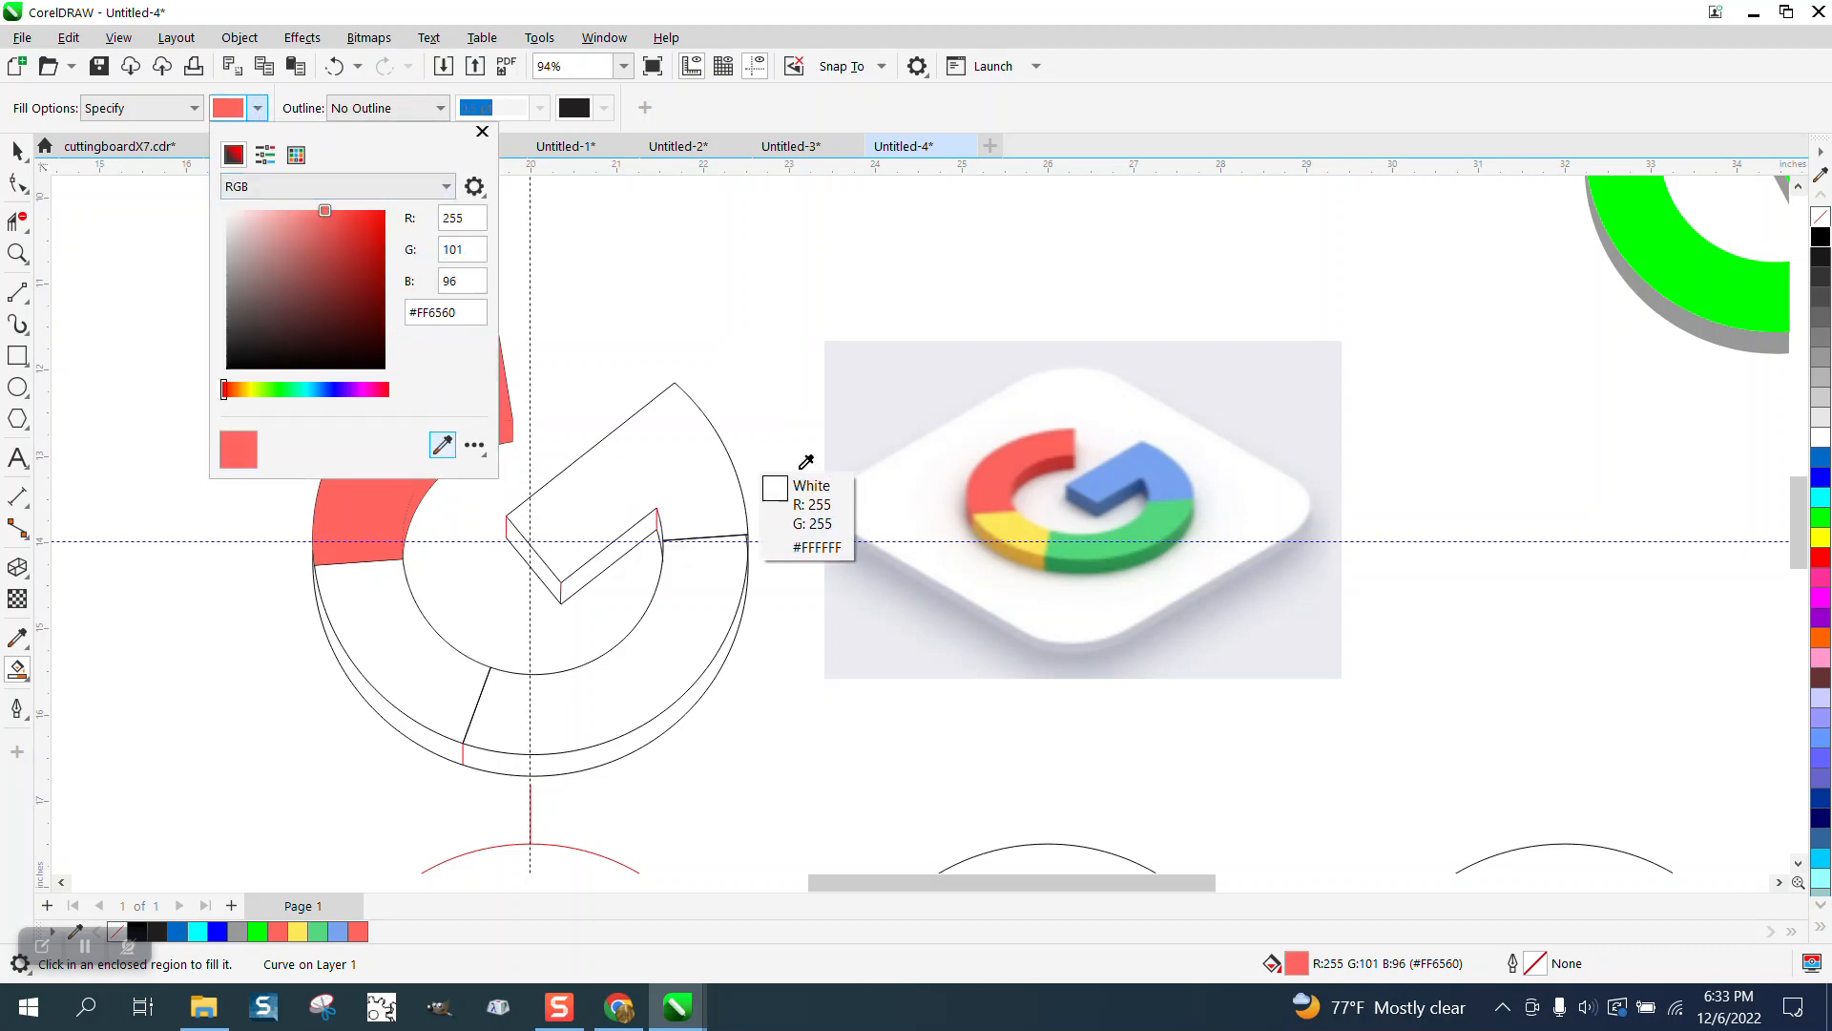
{"action": "left_click", "coordinate": [997, 530]}
{"action": "left_click", "coordinate": [408, 642]}
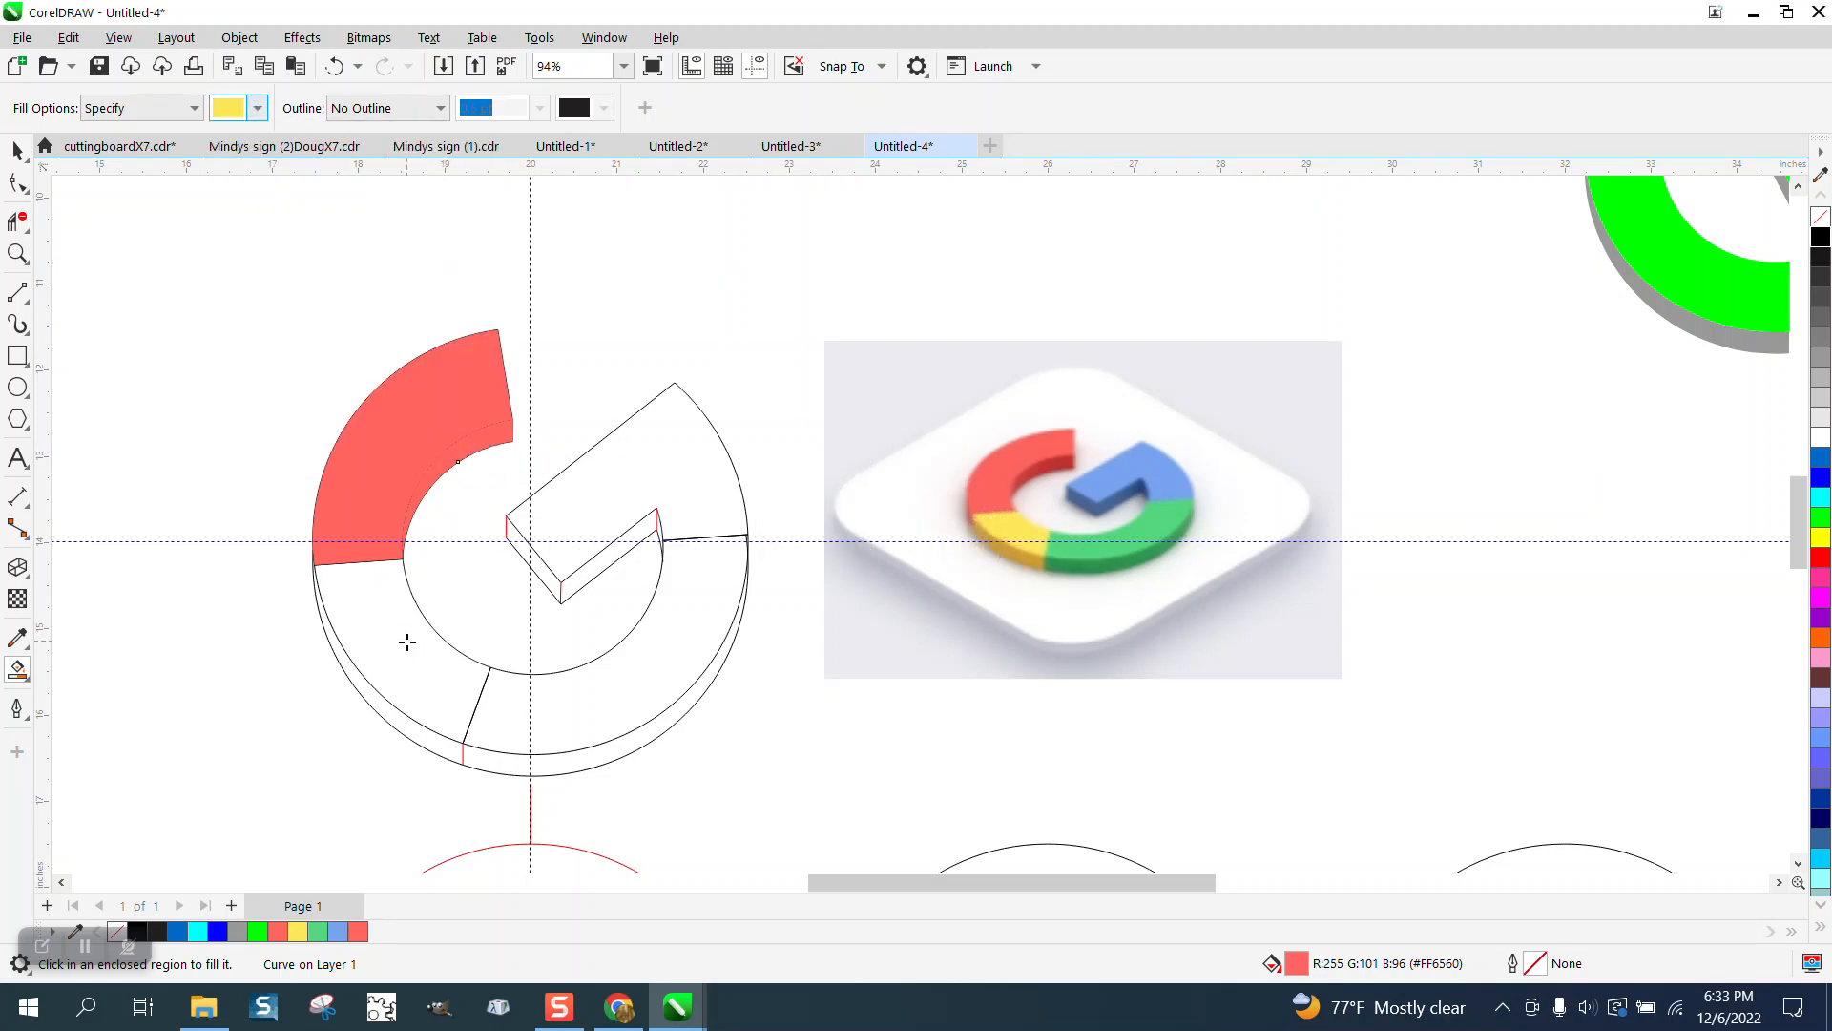
{"action": "left_click", "coordinate": [408, 642]}
{"action": "left_click", "coordinate": [405, 727]}
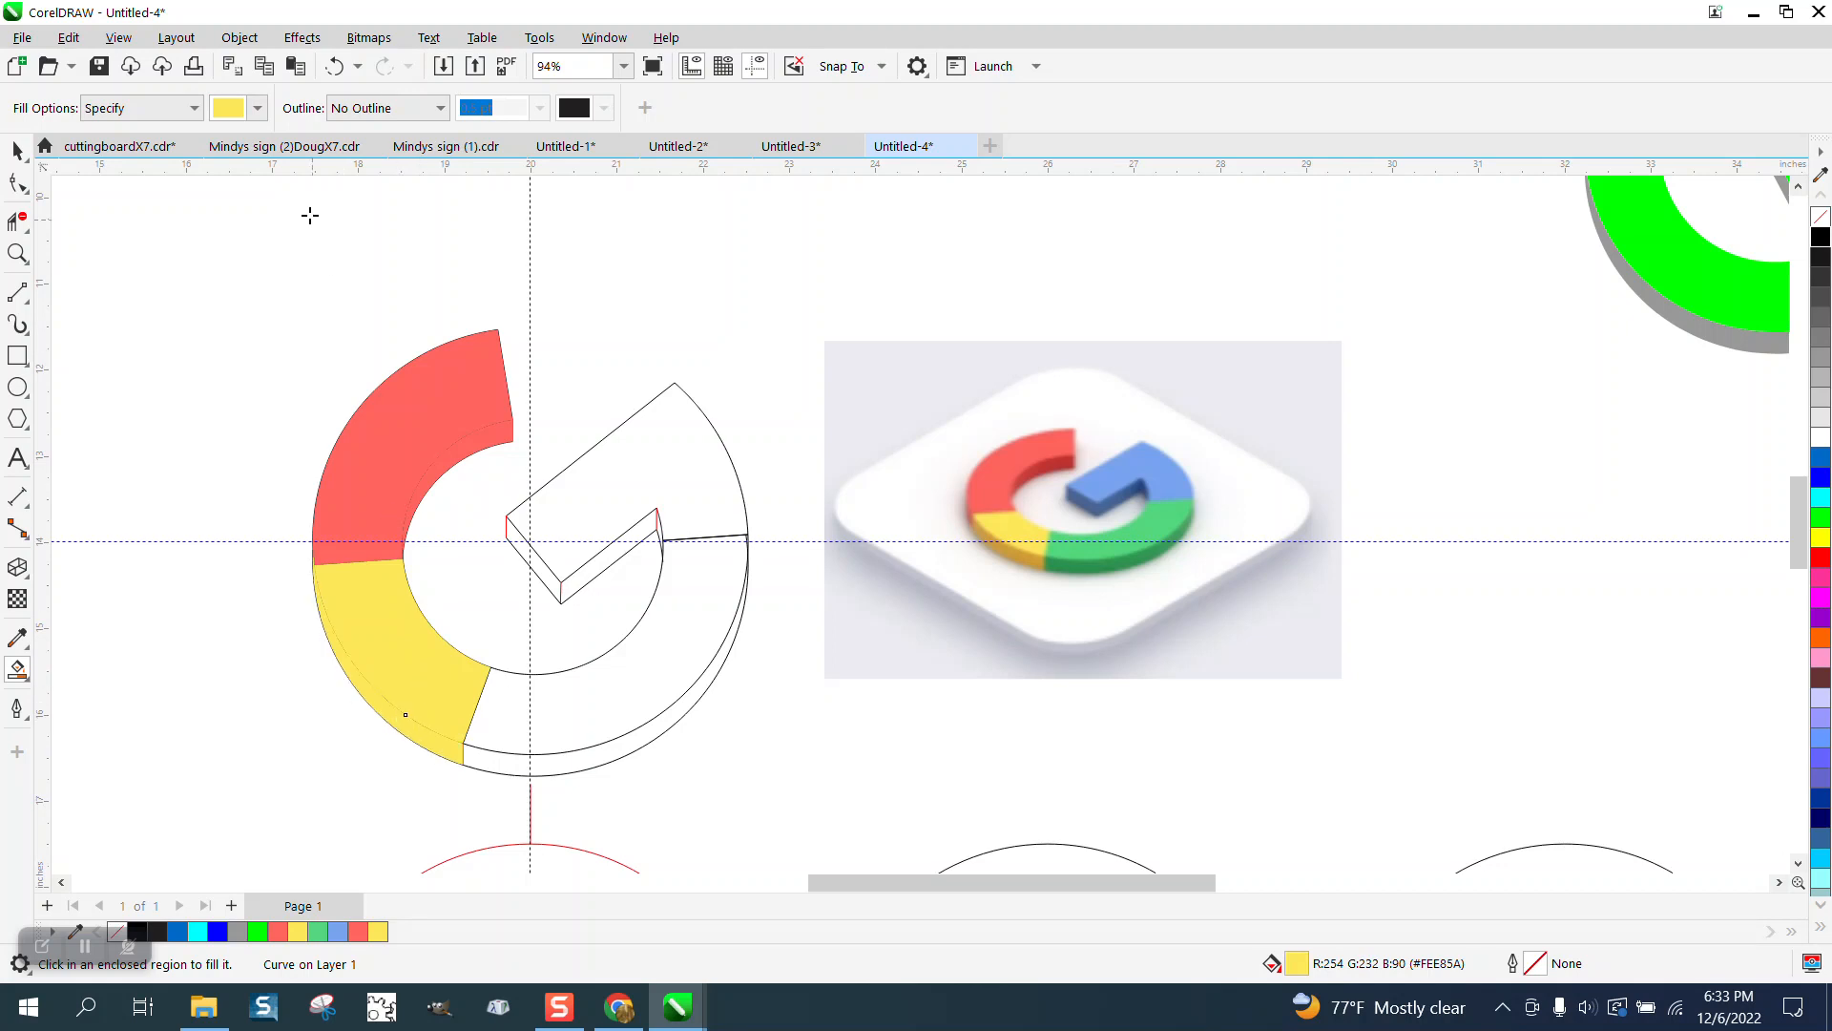
Smart-fill the lower-right face and its outer depth band with the green #53D77D sampled from the reference image.
{"action": "left_click", "coordinate": [258, 108]}
{"action": "left_click", "coordinate": [442, 445]}
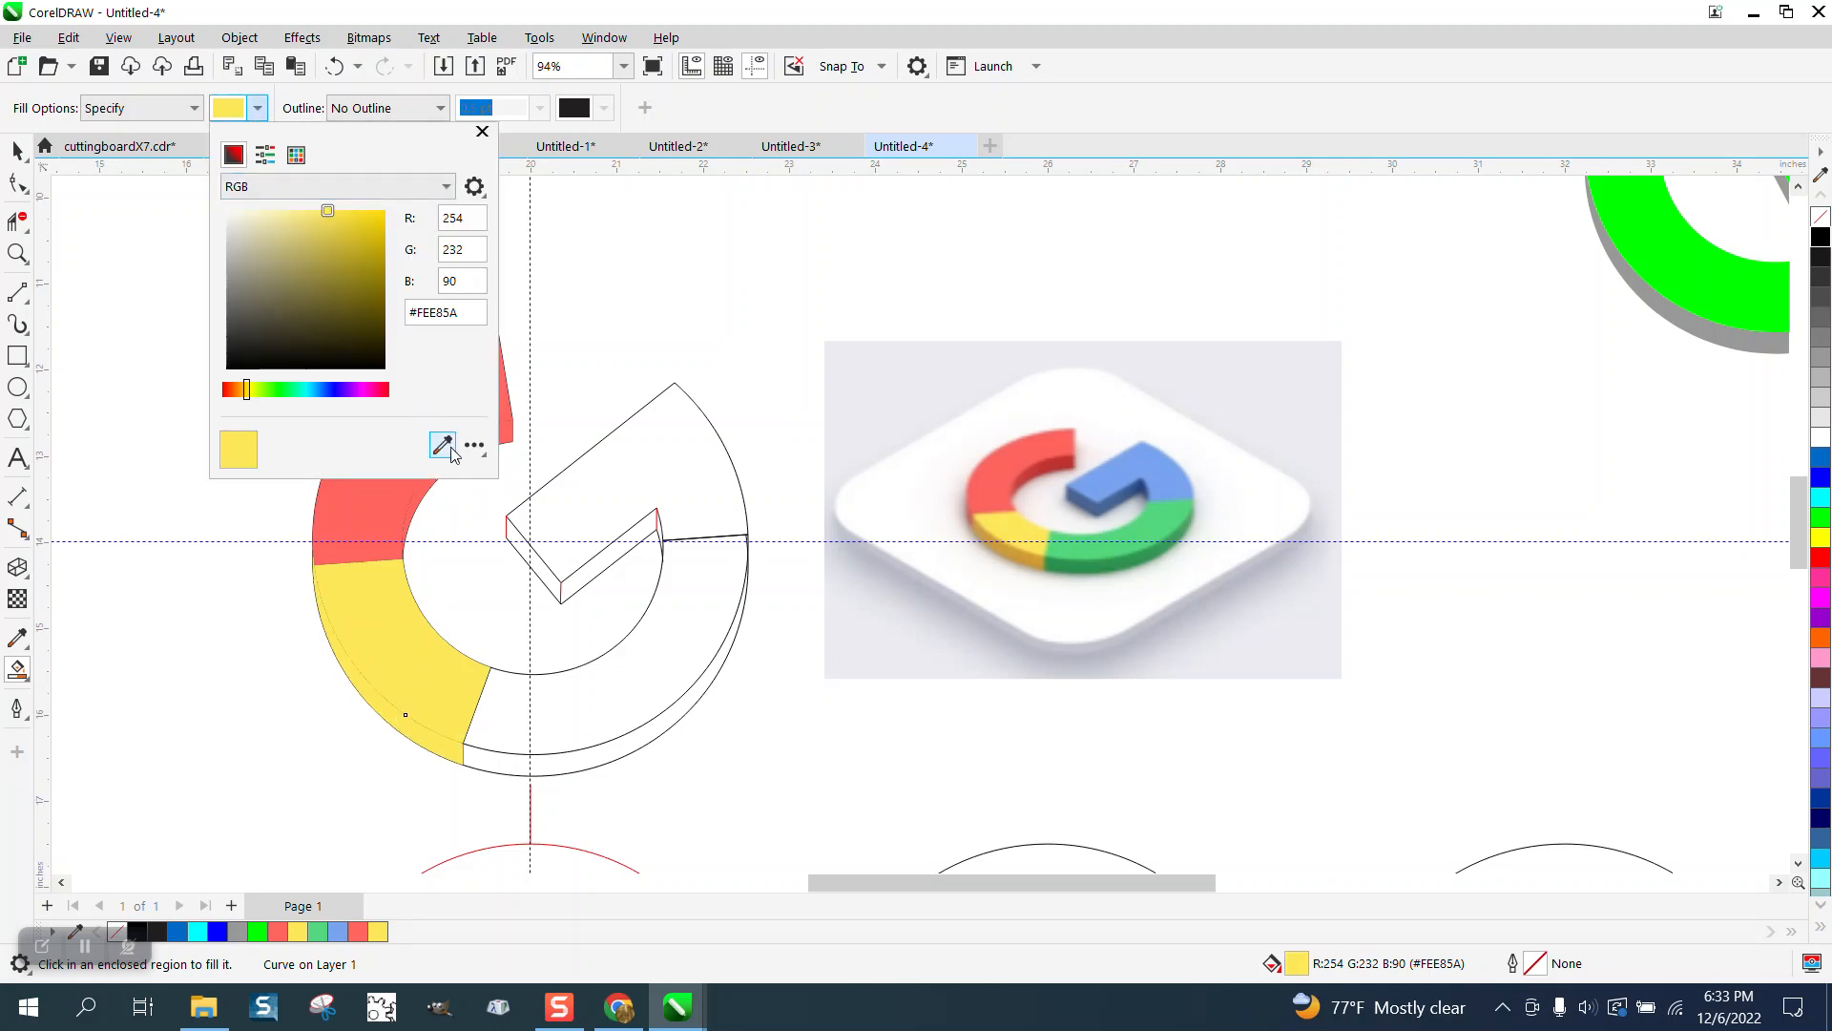
{"action": "left_click", "coordinate": [1134, 550]}
{"action": "left_click", "coordinate": [674, 658]}
{"action": "left_click", "coordinate": [676, 655]}
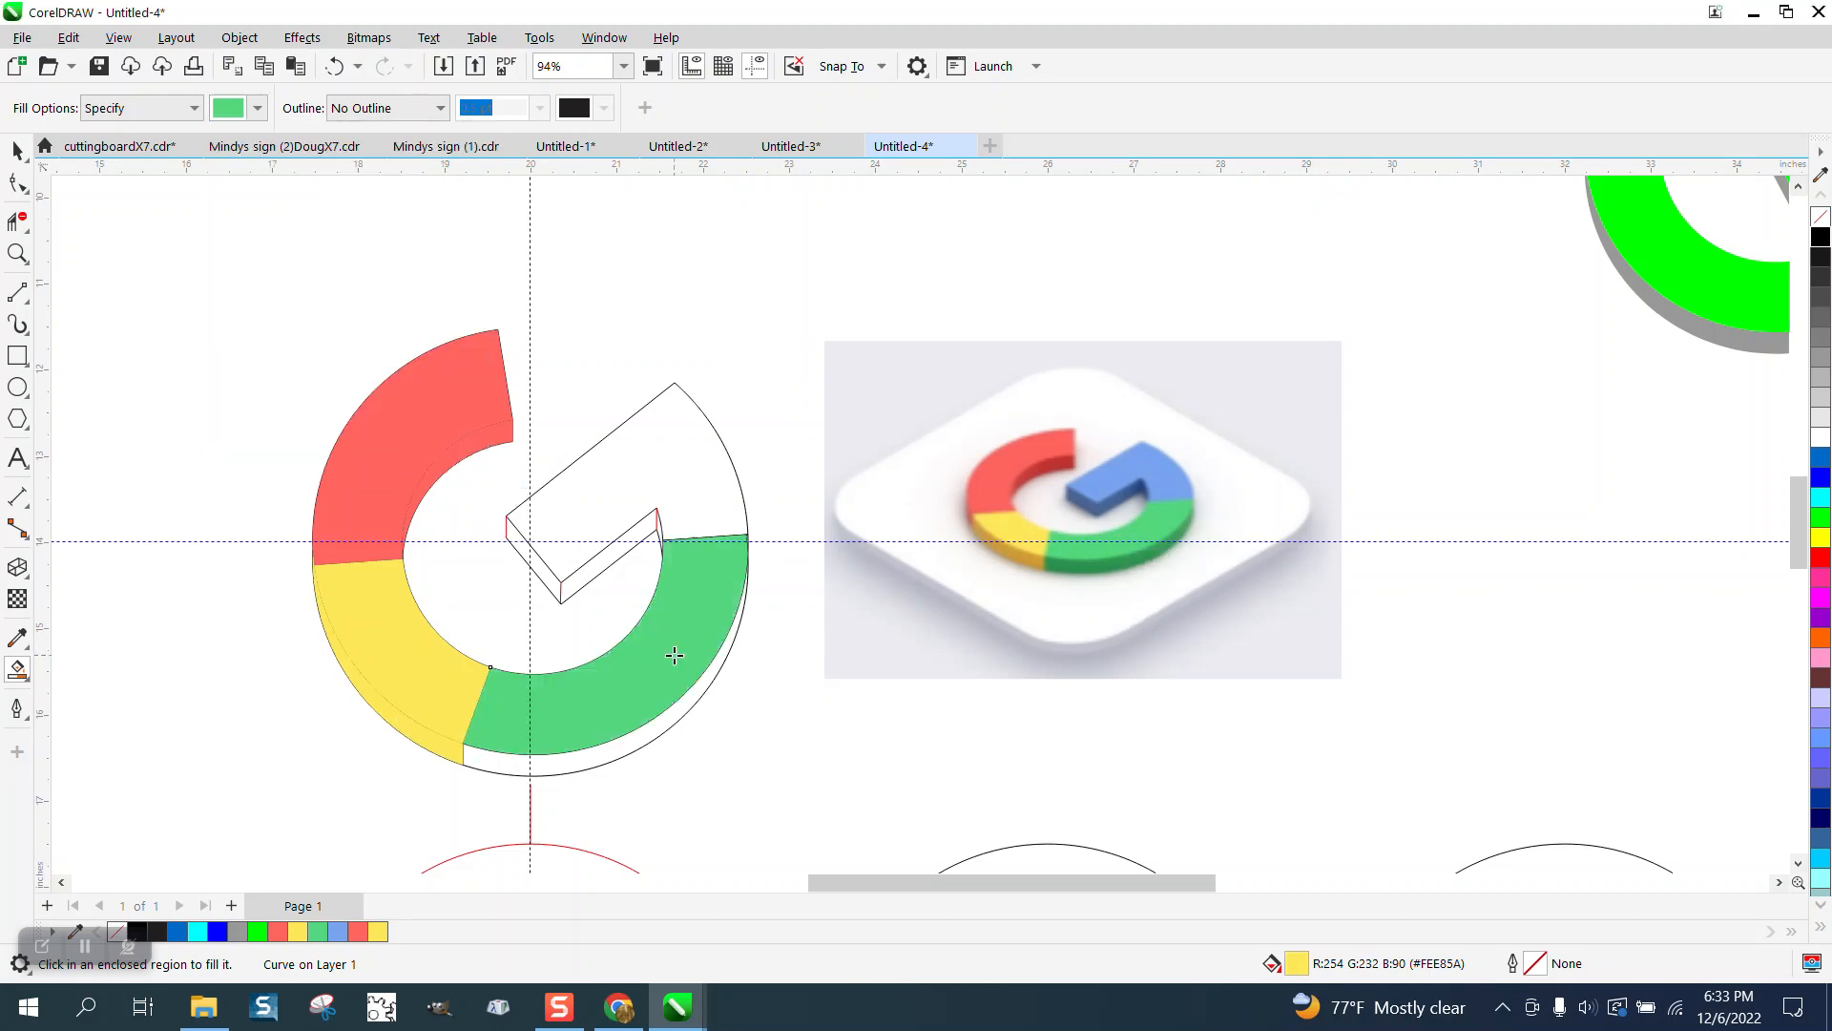
{"action": "left_click", "coordinate": [638, 738]}
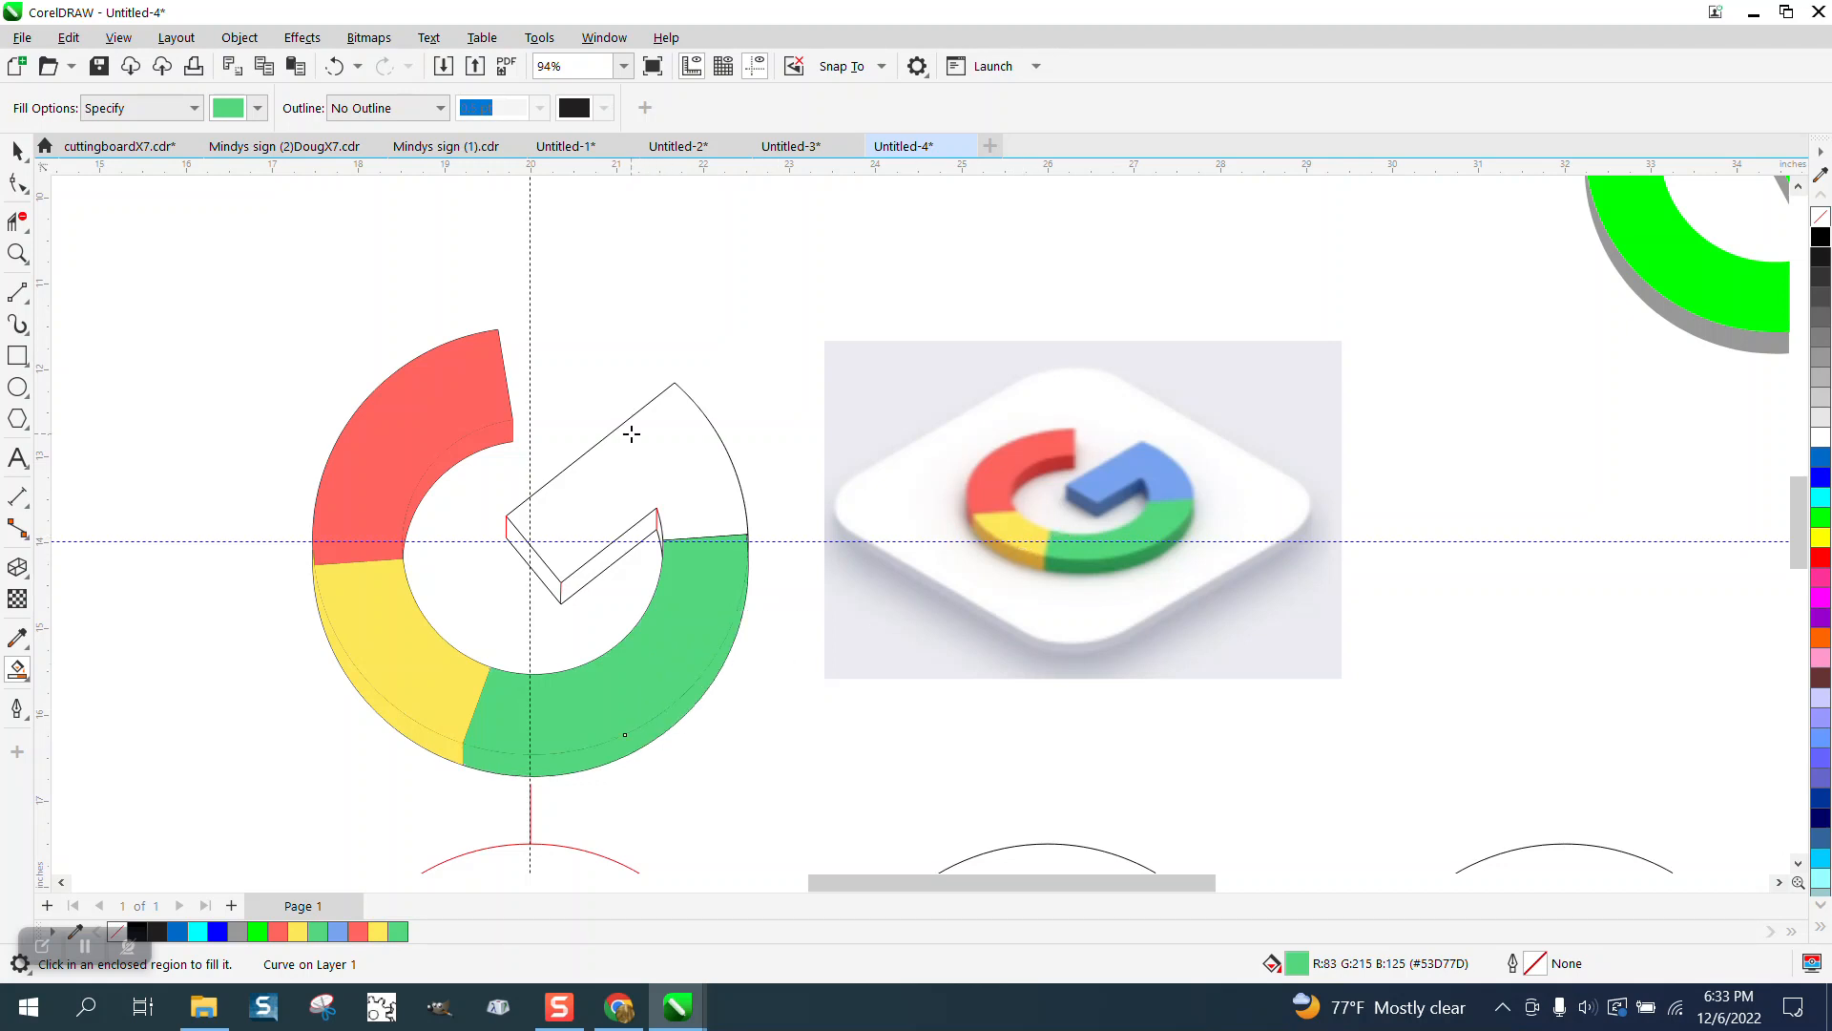
Smart-fill the G's crossbar face and its two straight depth bands with the blue #77A3ED sampled from the reference image.
{"action": "left_click", "coordinate": [258, 108]}
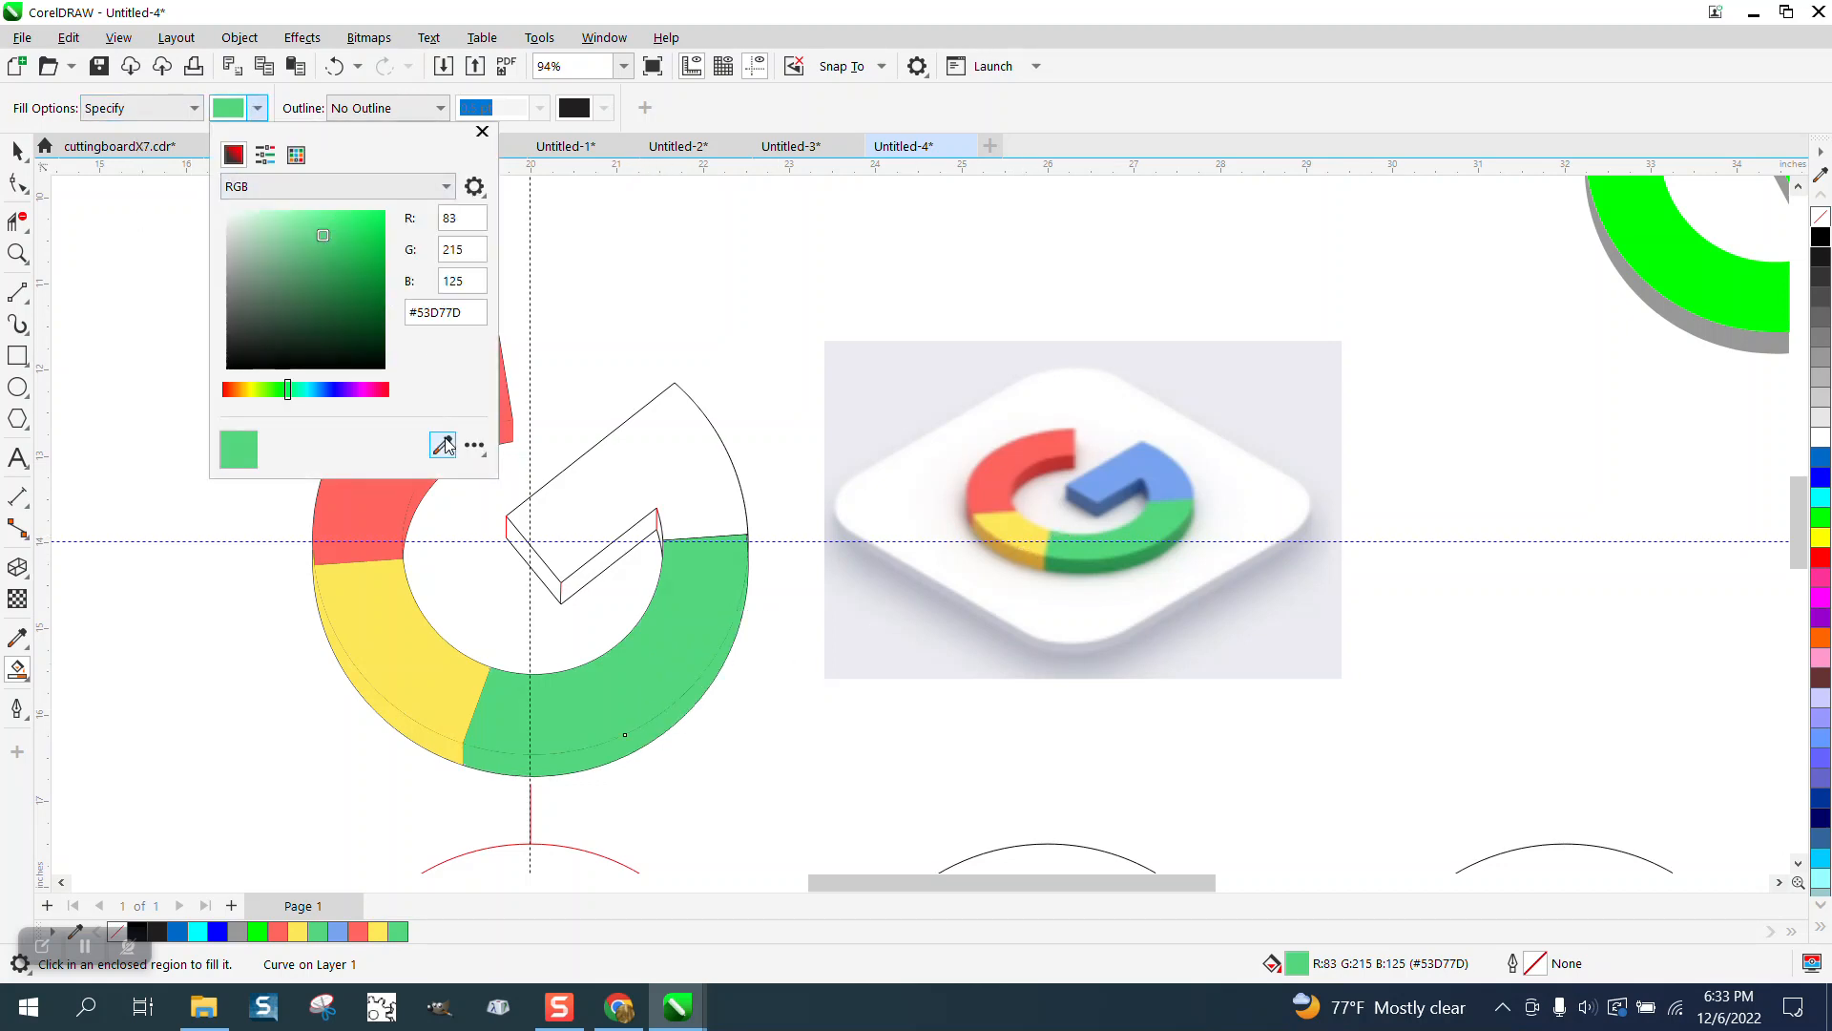
{"action": "left_click", "coordinate": [445, 446]}
{"action": "left_click", "coordinate": [1154, 482]}
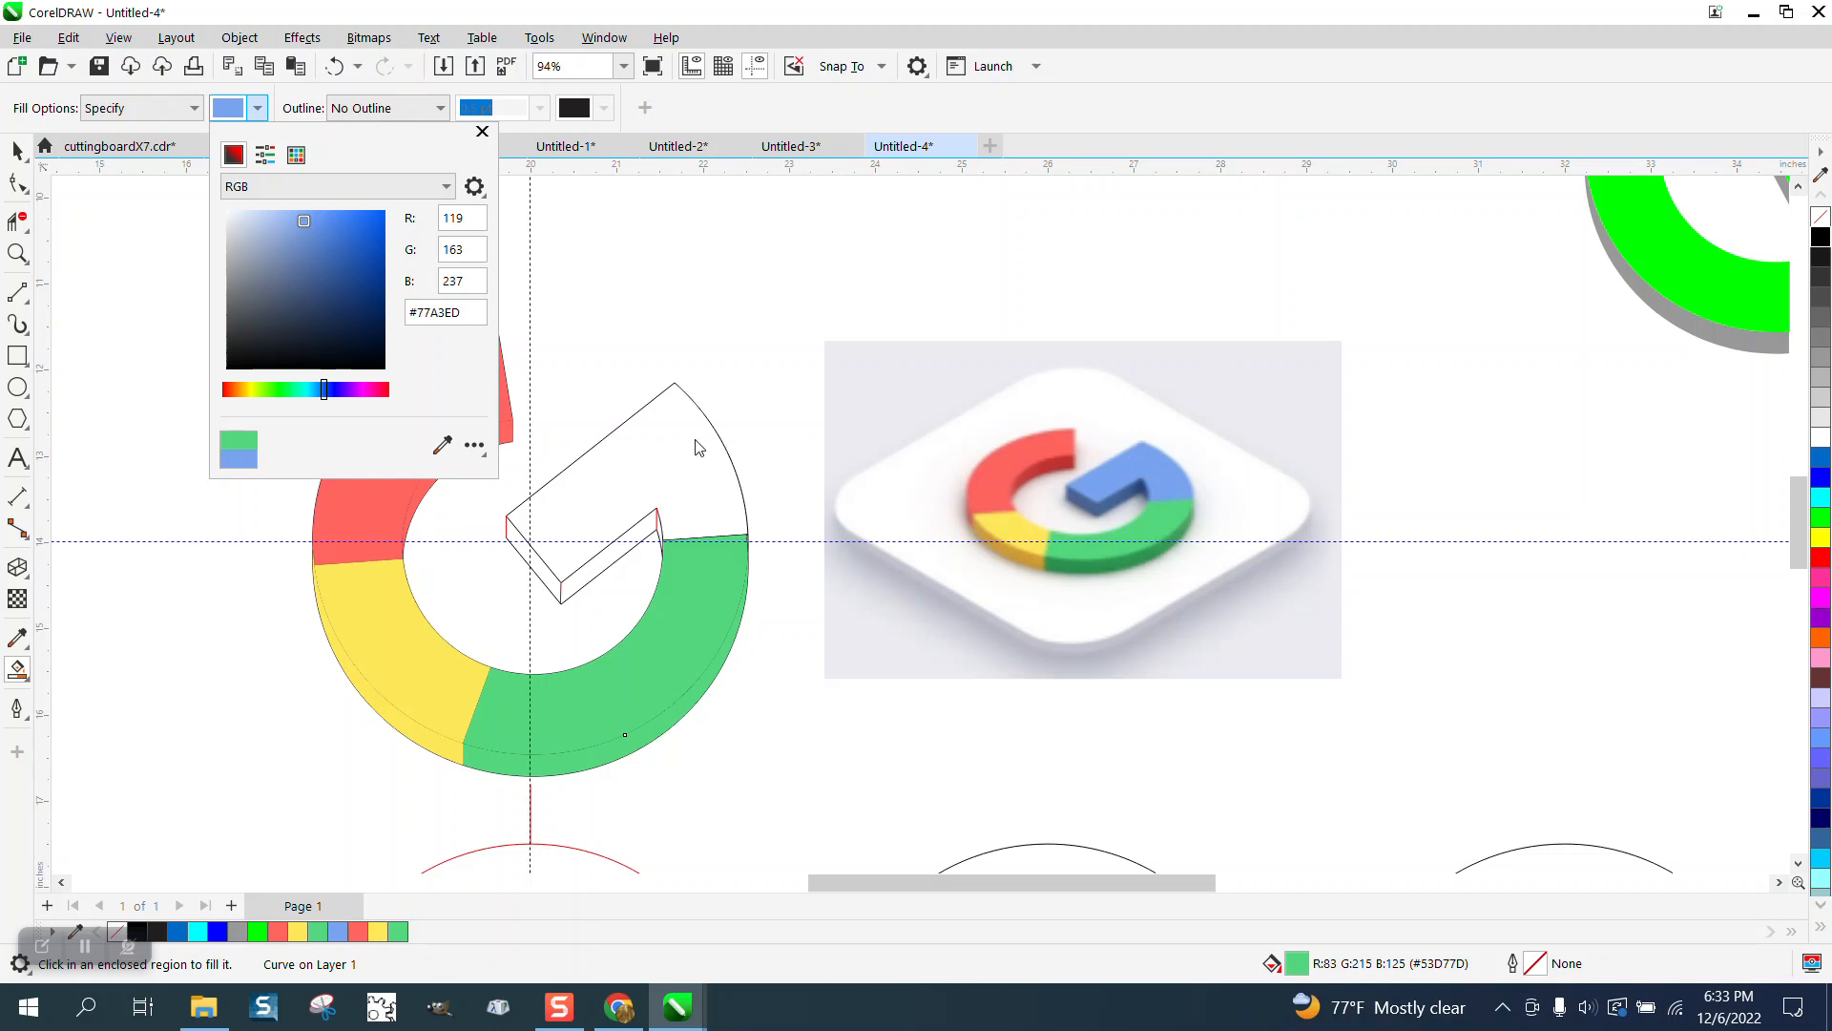
{"action": "left_click", "coordinate": [698, 448]}
{"action": "left_click", "coordinate": [694, 442]}
{"action": "left_click", "coordinate": [582, 578]}
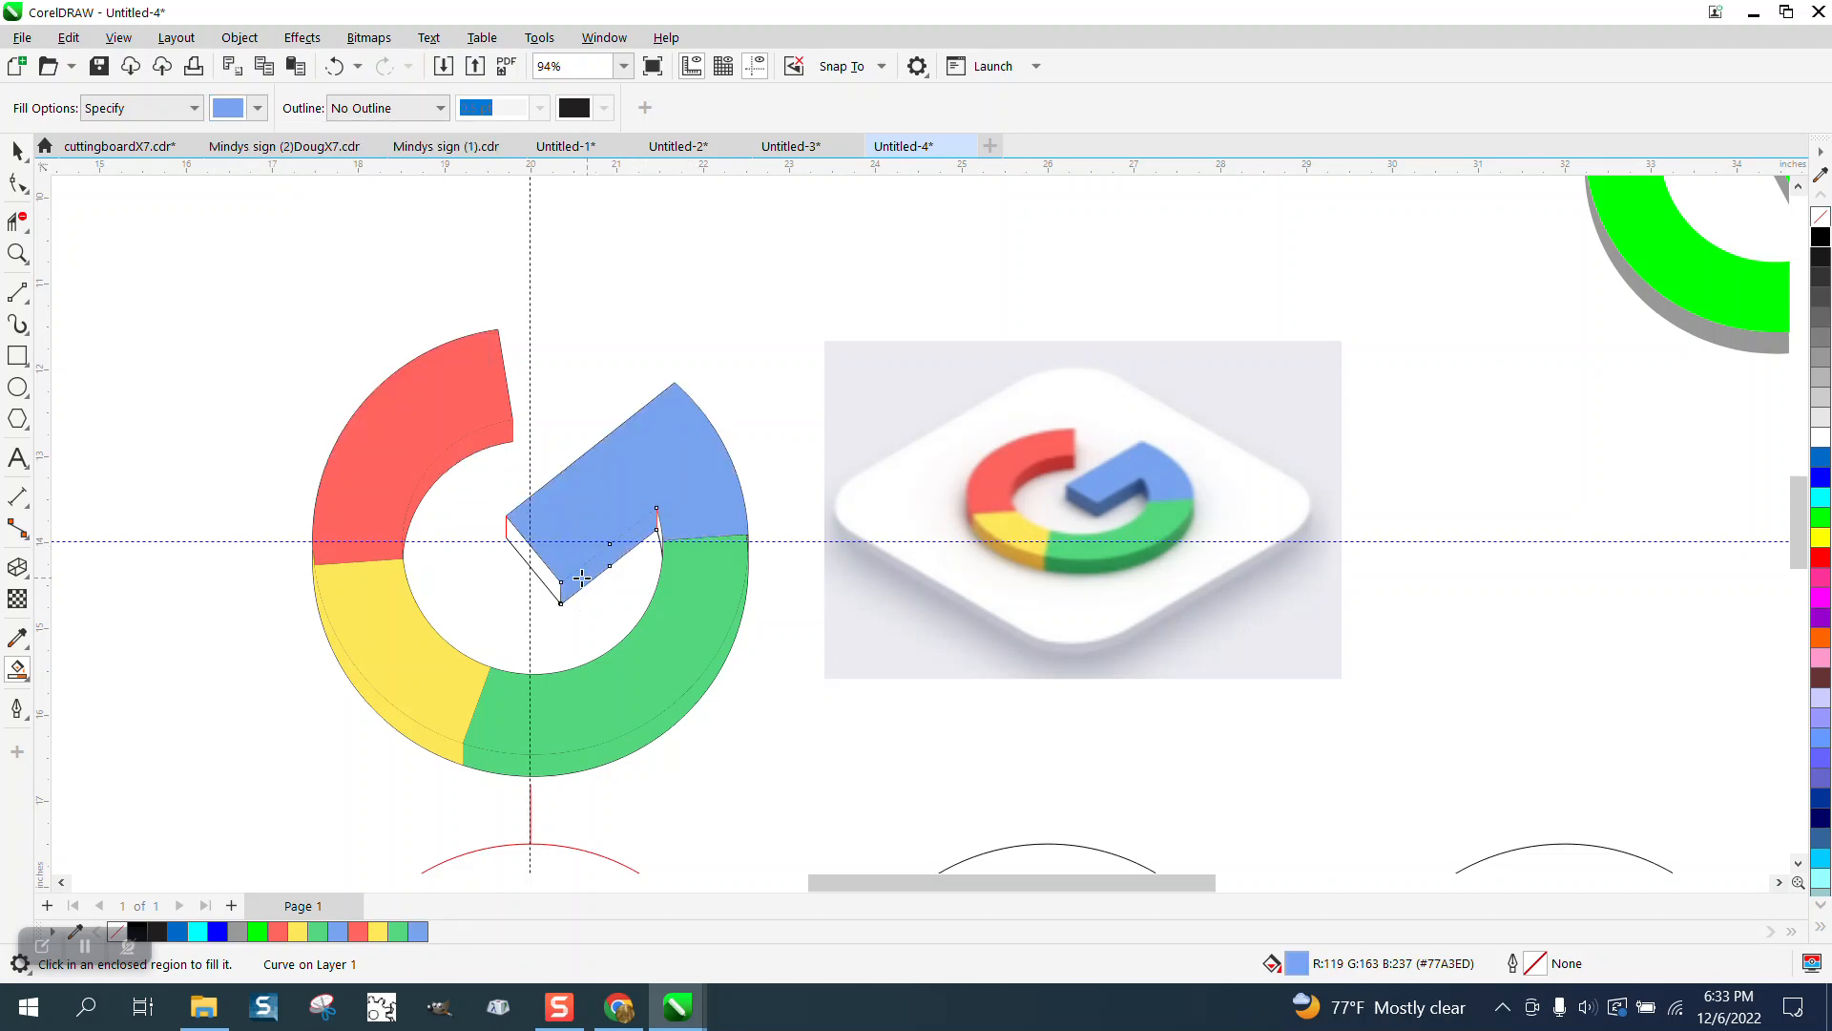
{"action": "left_click", "coordinate": [505, 546]}
Smart-fill the thin curved sliver at the crossbar's inner corner with the same blue #77A3ED.
{"action": "left_click", "coordinate": [17, 253]}
{"action": "left_click_drag", "start_coordinate": [551, 441], "coordinate": [771, 611]}
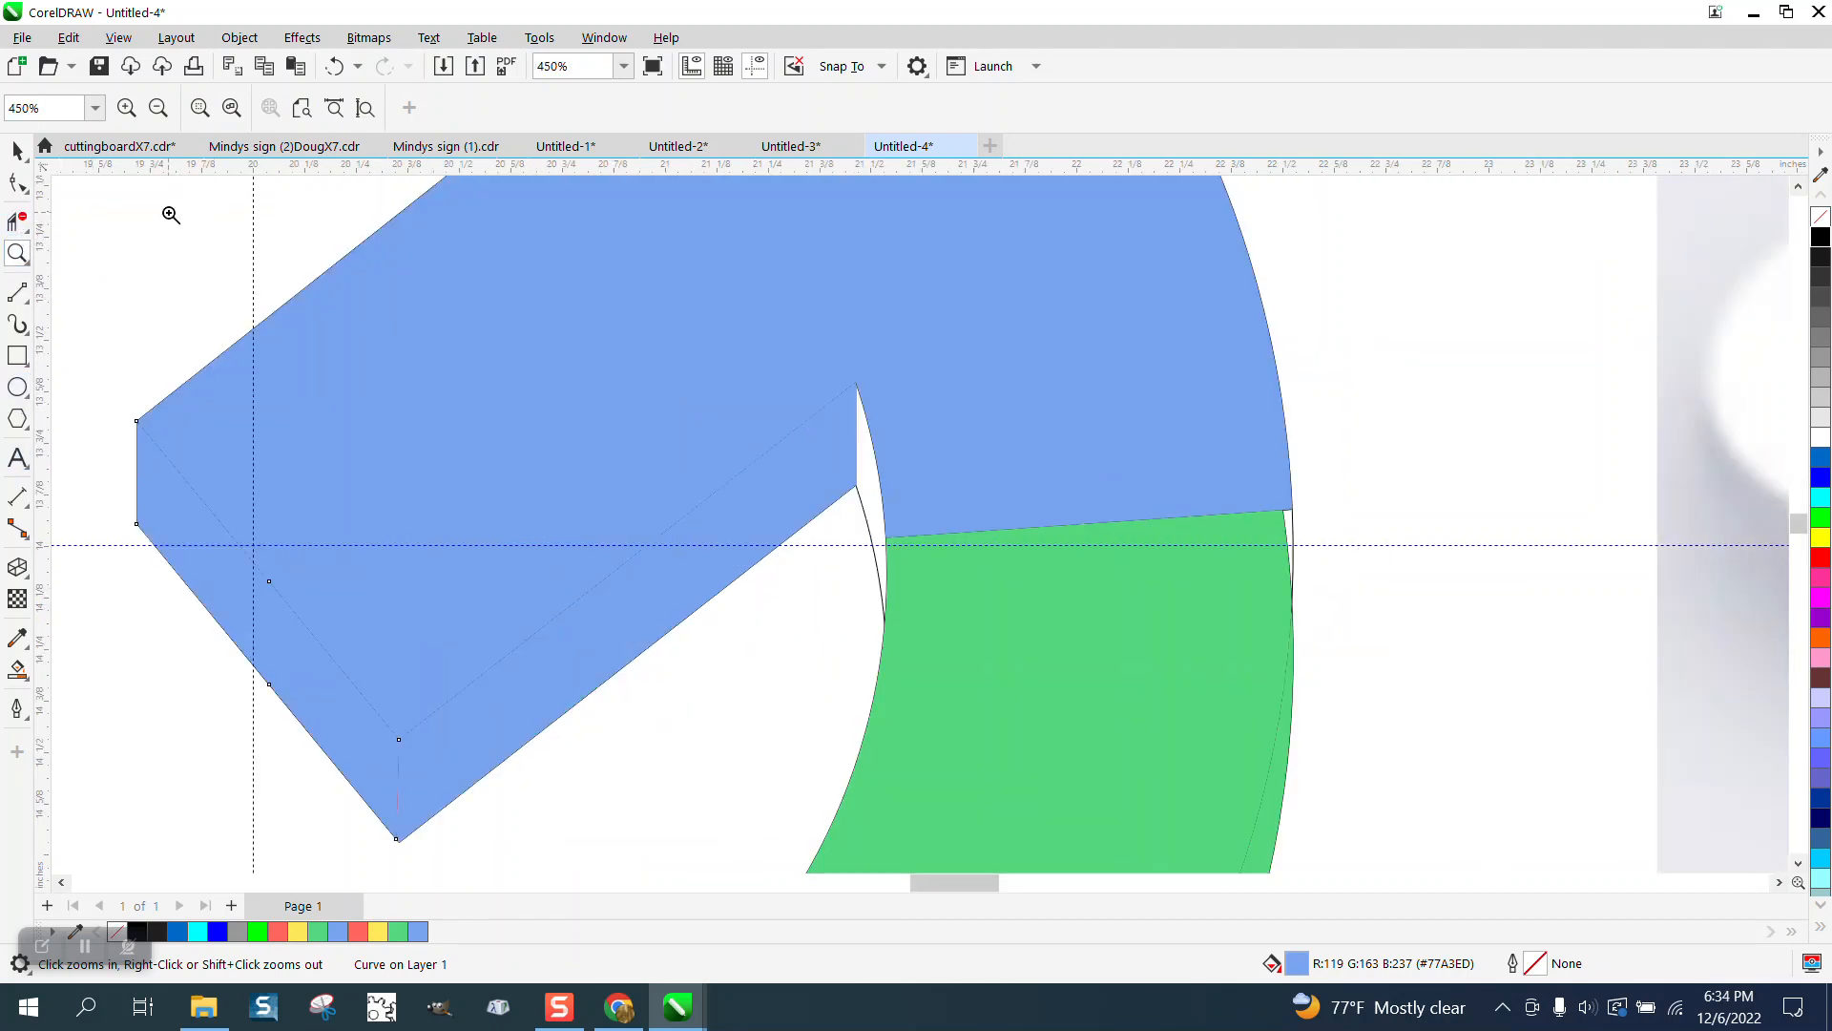
{"action": "left_click", "coordinate": [17, 670]}
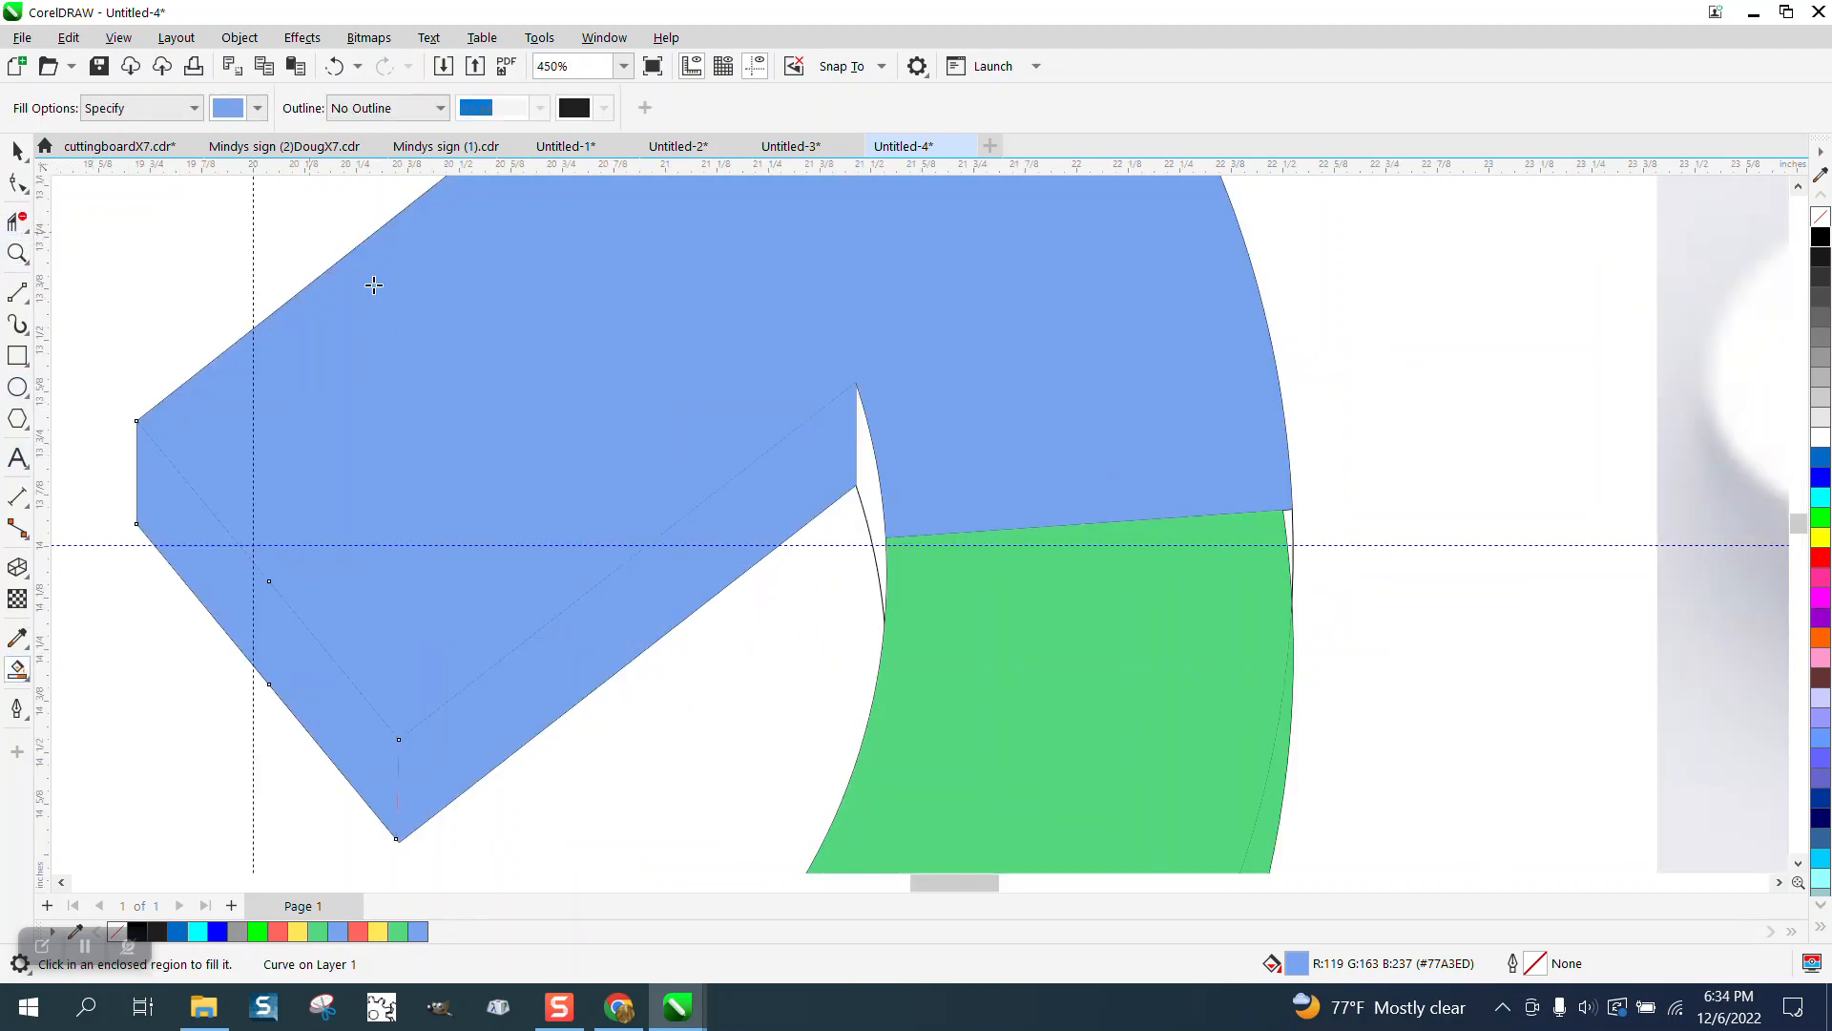
{"action": "left_click", "coordinate": [865, 465]}
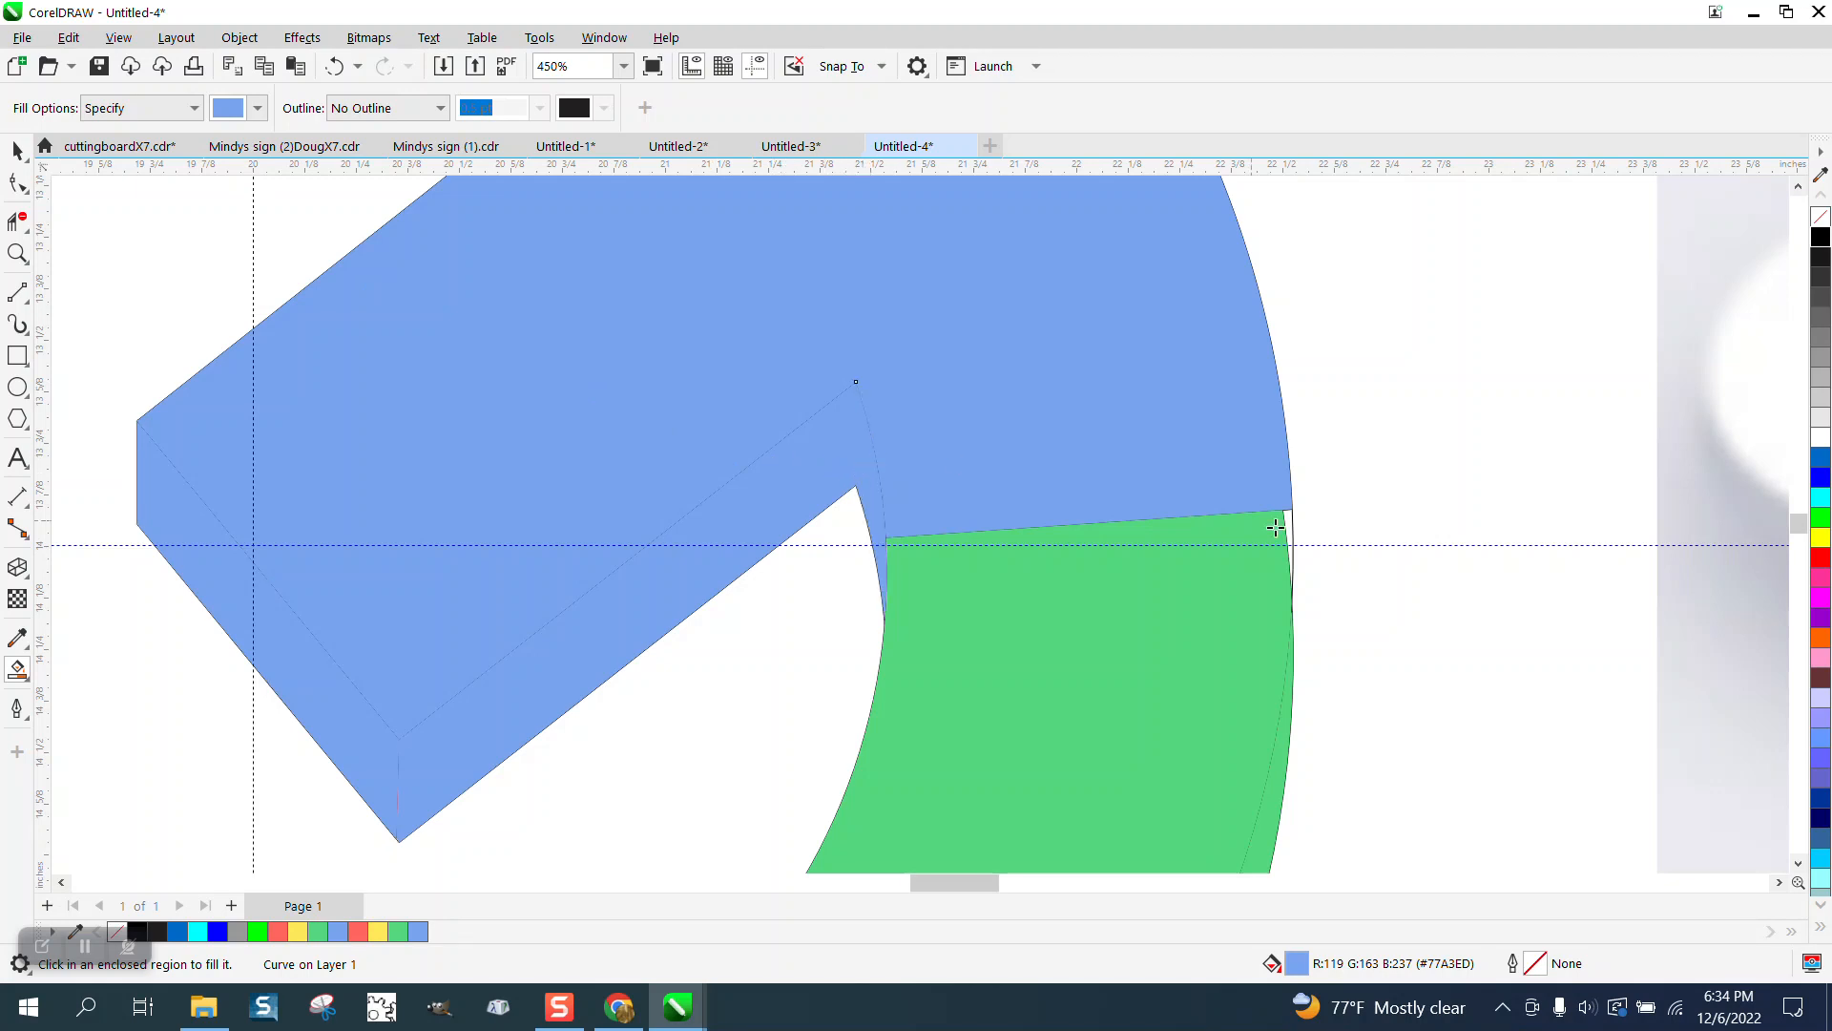
{"action": "left_click", "coordinate": [334, 66]}
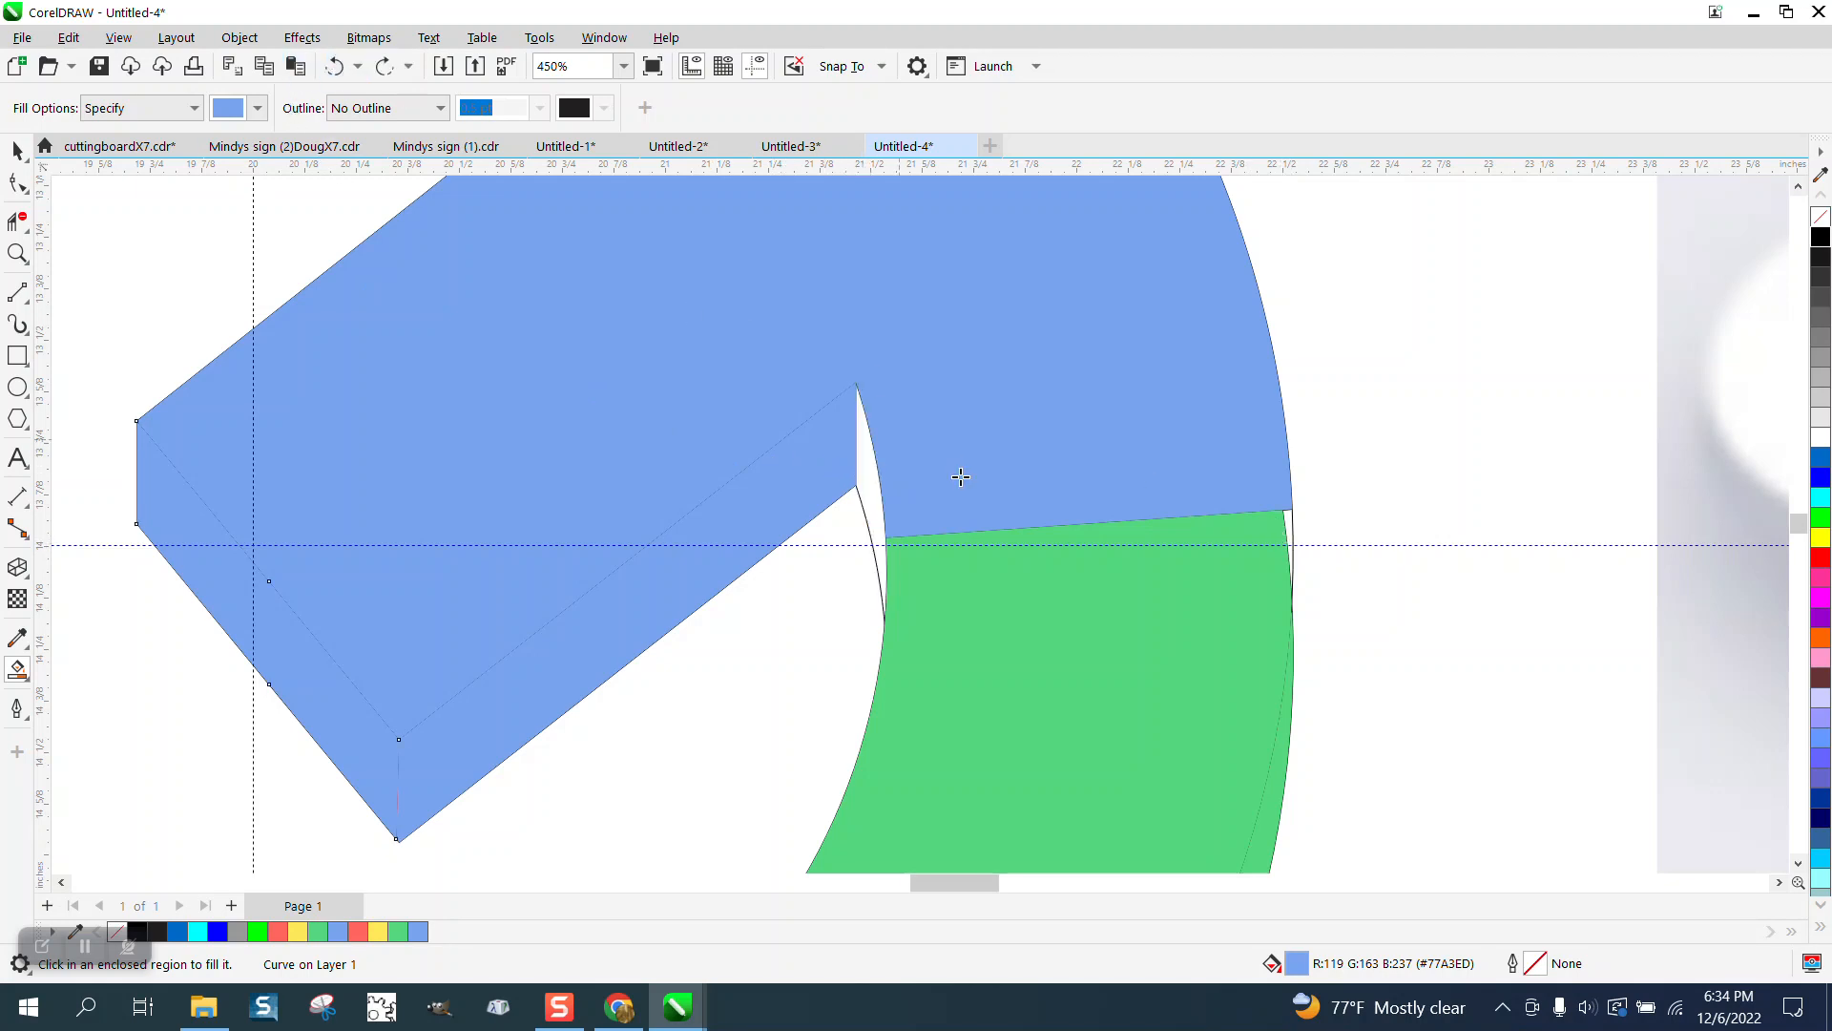
{"action": "left_click", "coordinate": [384, 66]}
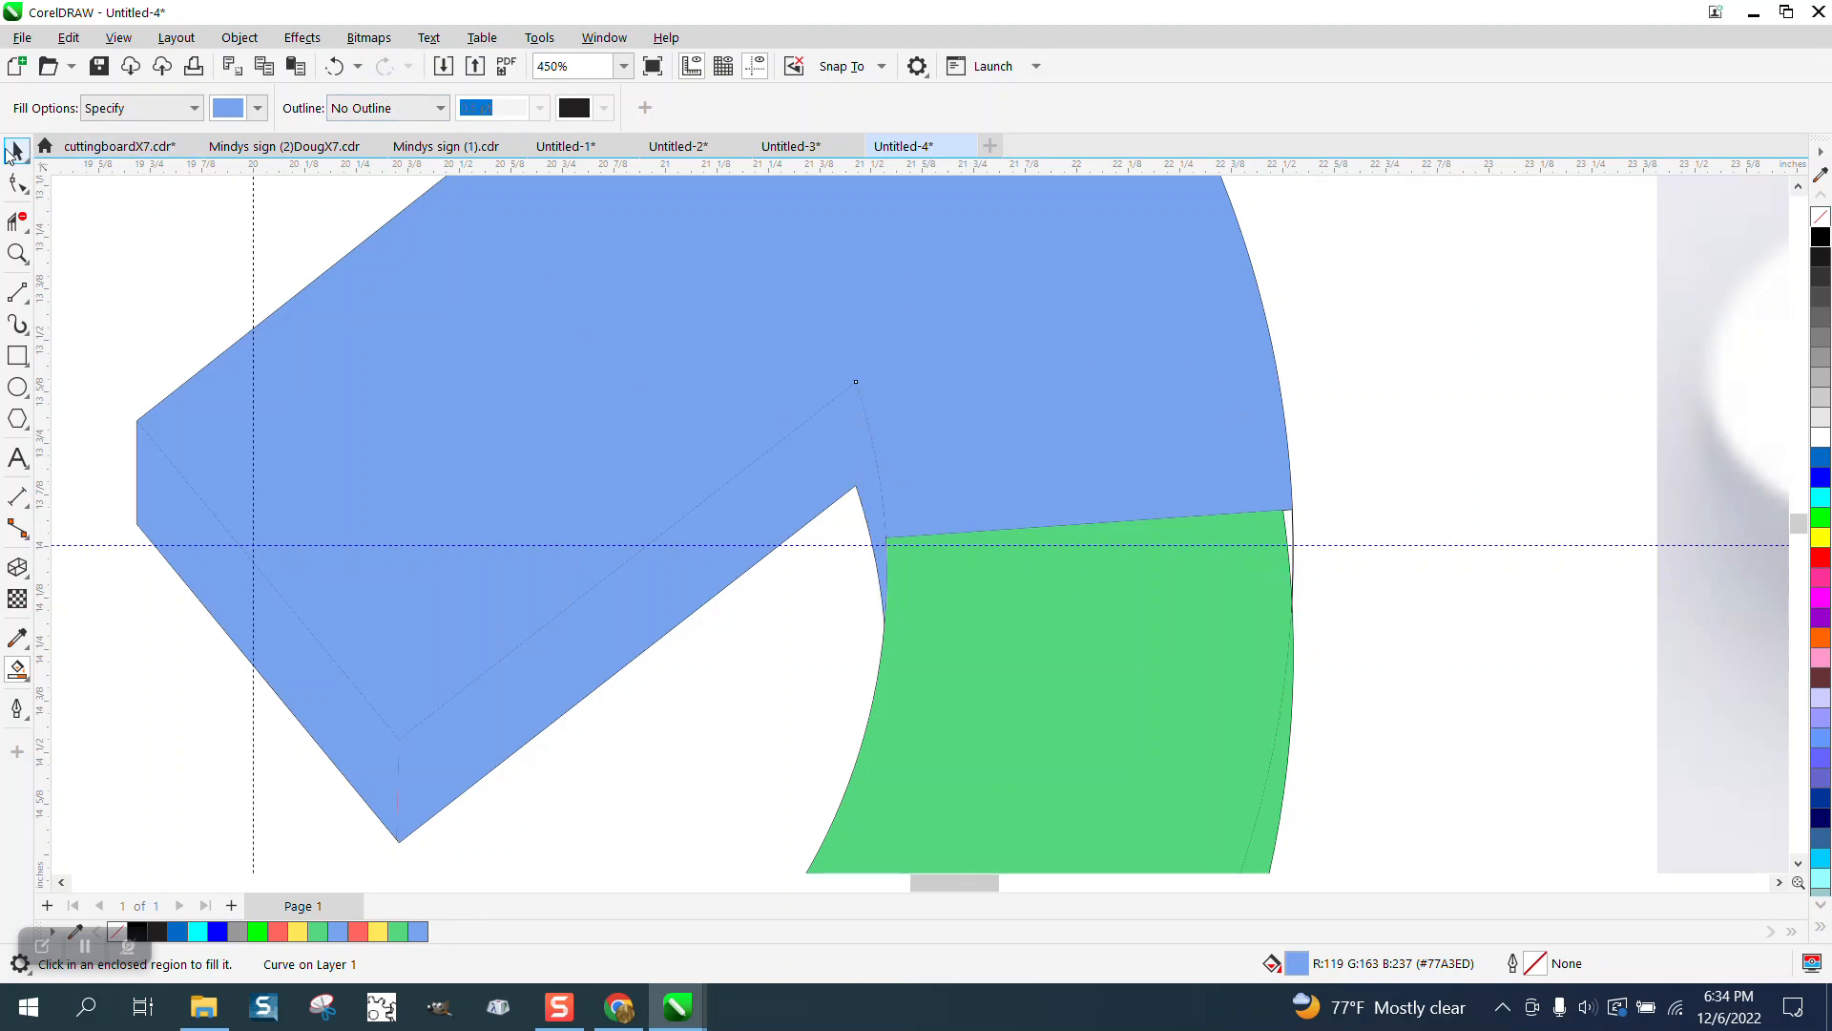
Delete the green face and trim the short overlapping outline segment at its outer corner below the blue section.
{"action": "left_click", "coordinate": [21, 151]}
{"action": "left_click", "coordinate": [1366, 416]}
{"action": "left_click", "coordinate": [1249, 576]}
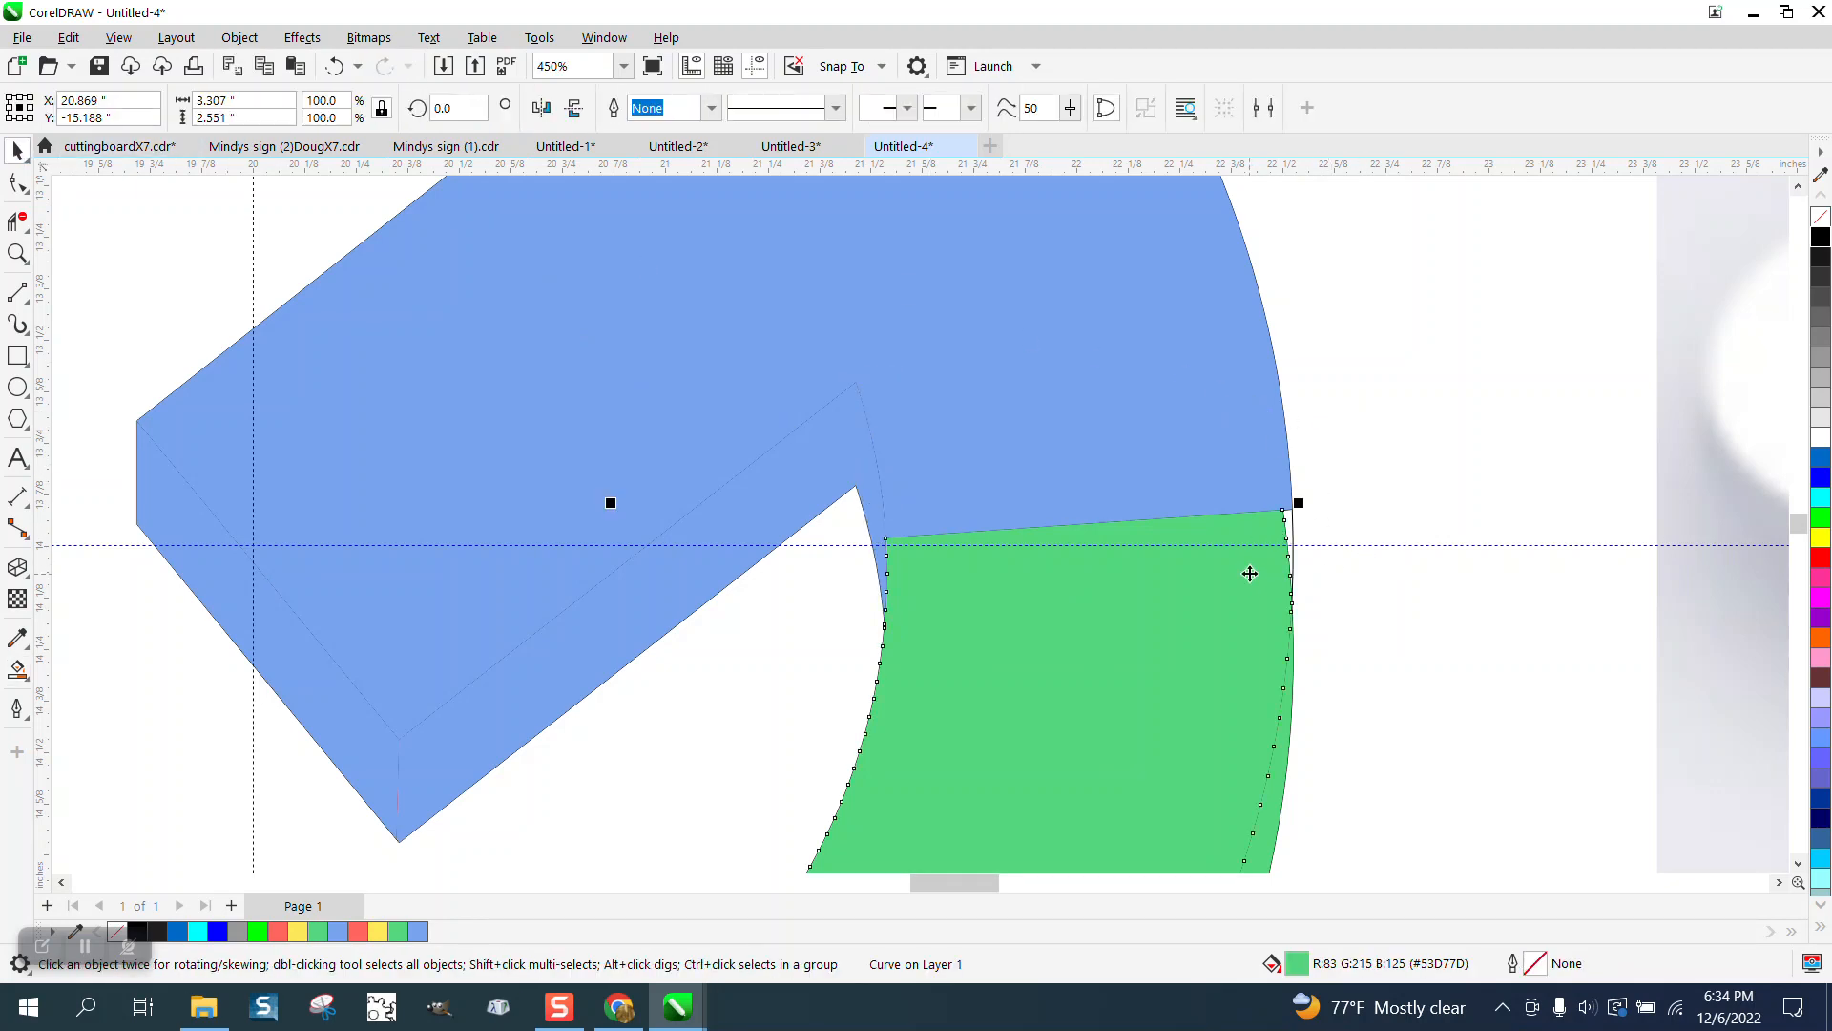
{"action": "key", "text": "Delete"}
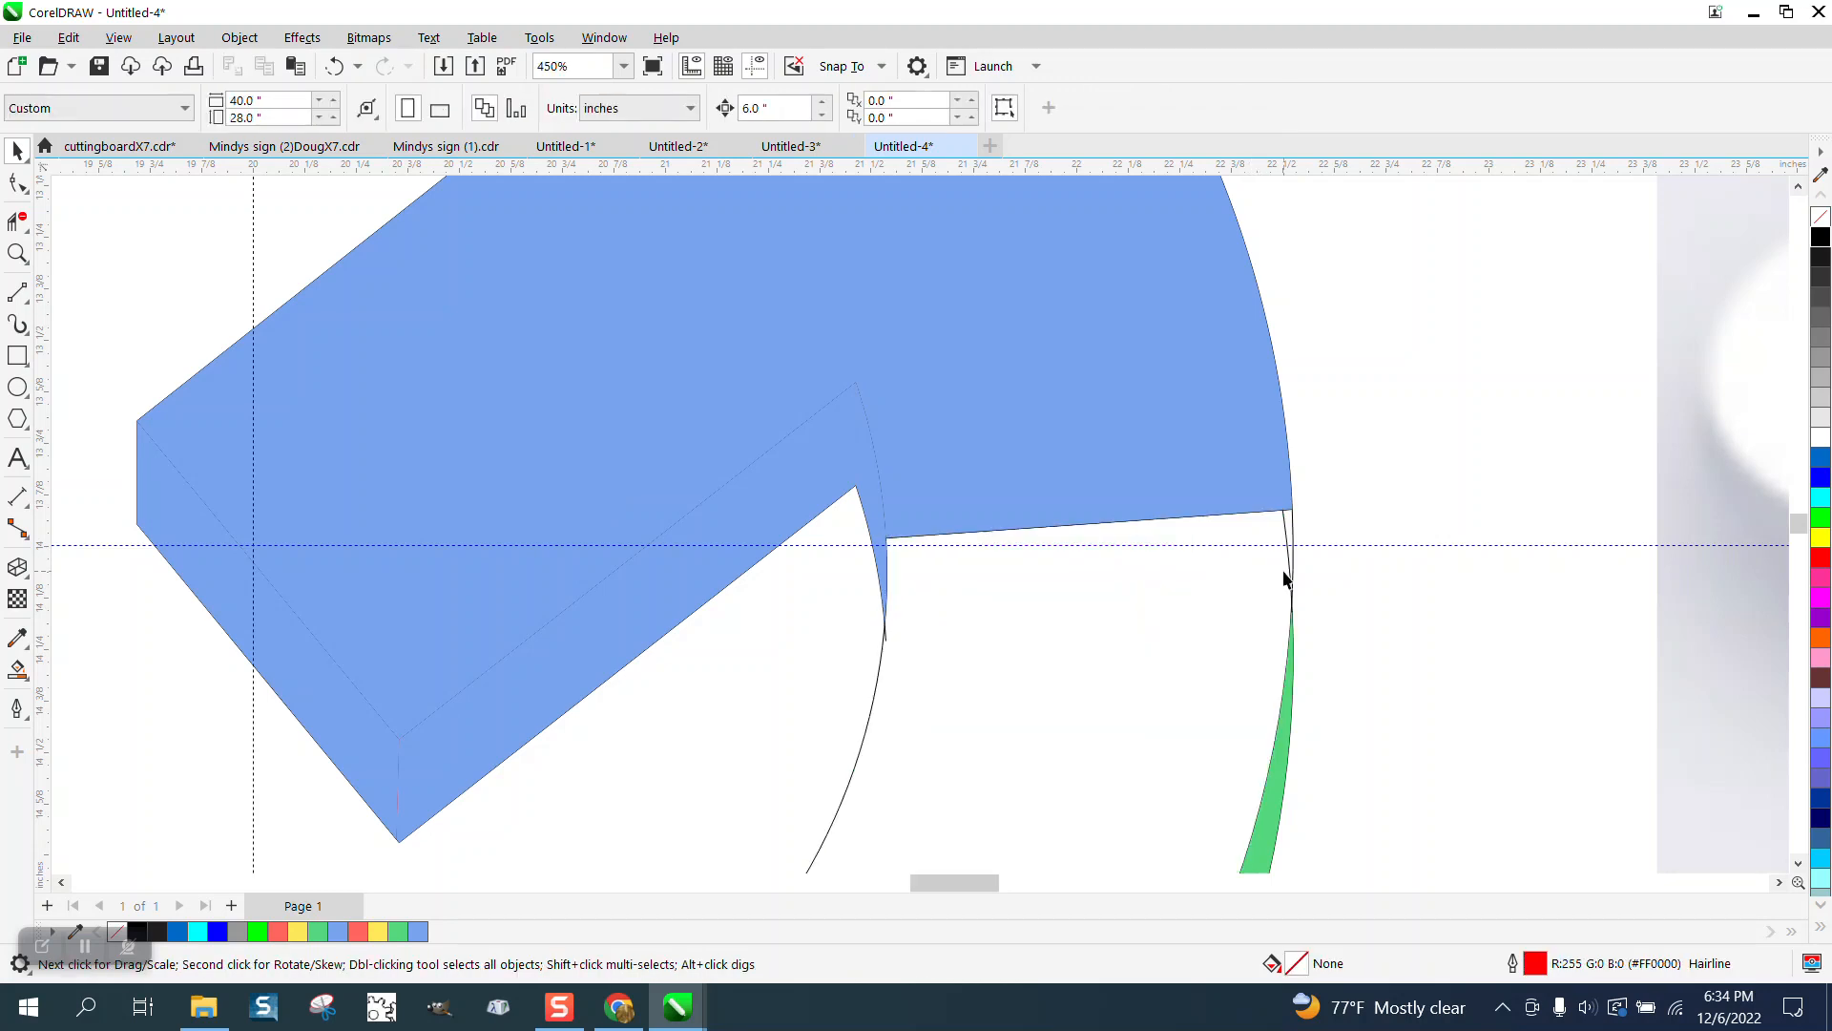
{"action": "left_click", "coordinate": [15, 221]}
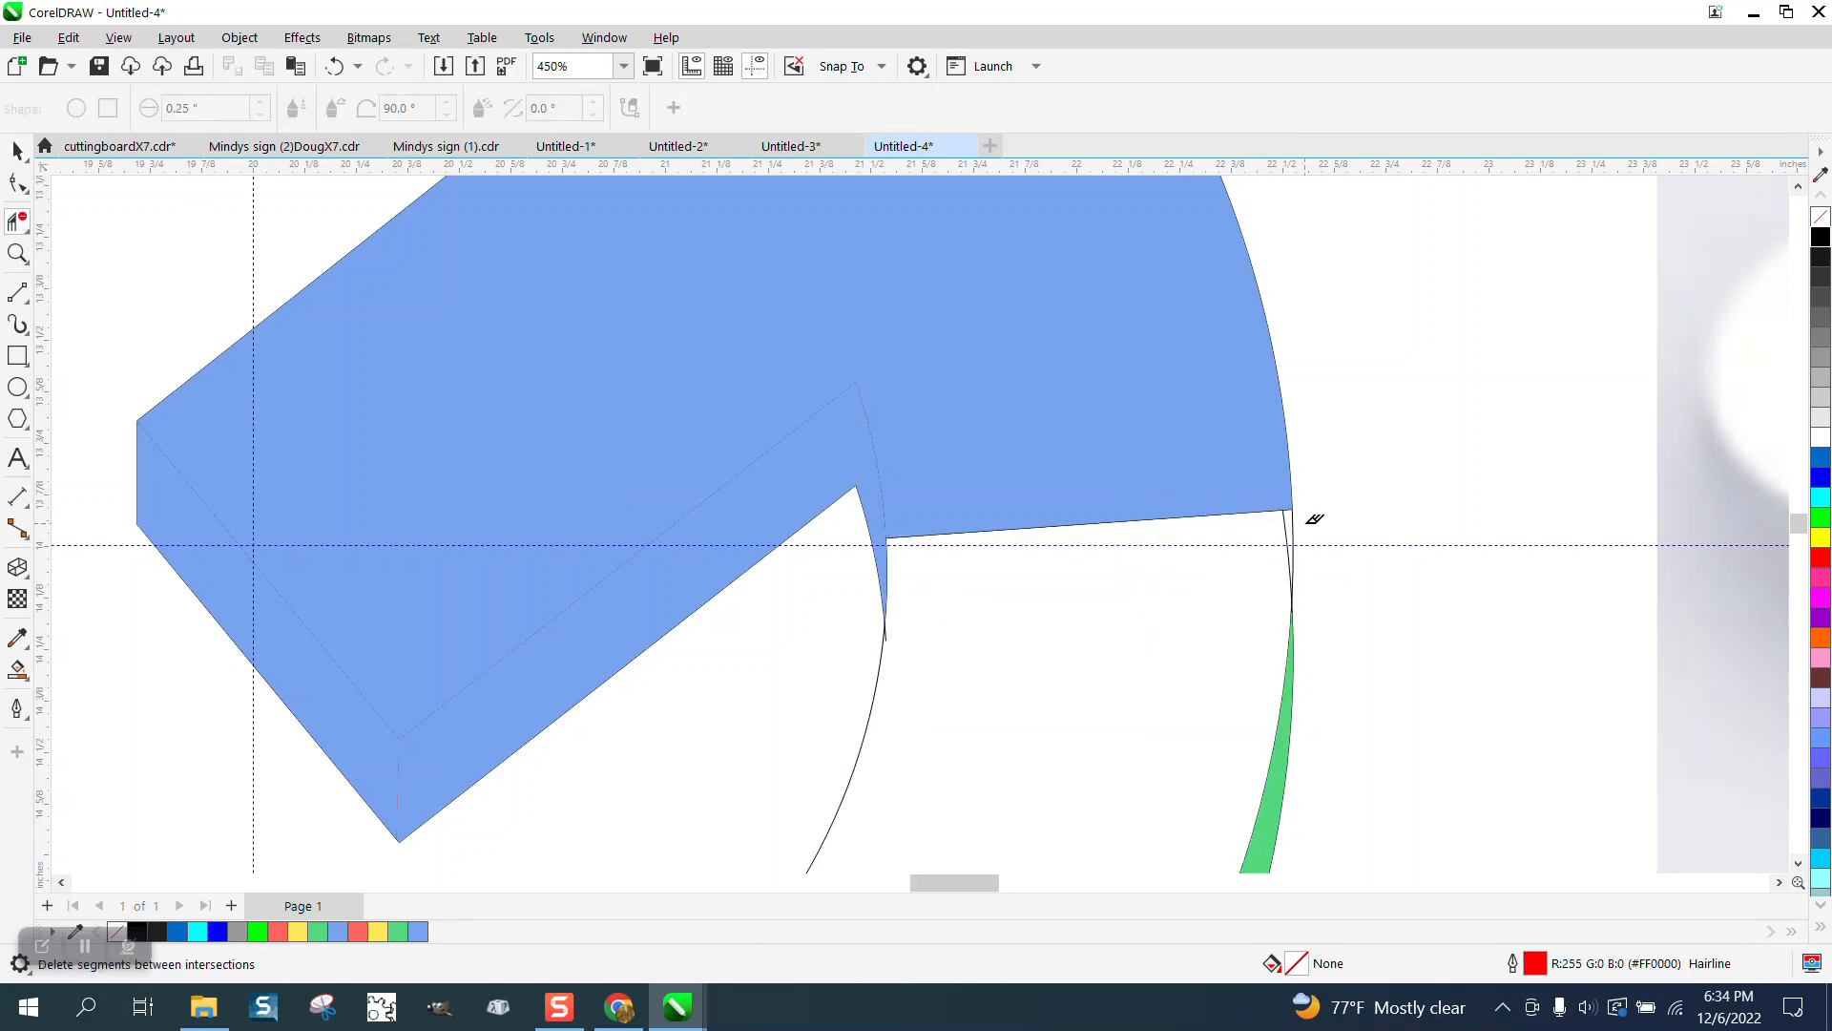
{"action": "left_click", "coordinate": [1286, 525]}
{"action": "left_click", "coordinate": [1292, 553]}
Smart-fill the emptied lower-right face with the green #52D77E resampled from the reference image.
{"action": "left_click", "coordinate": [18, 670]}
{"action": "scroll", "coordinate": [363, 405], "scroll_direction": "down", "scroll_amount": 4}
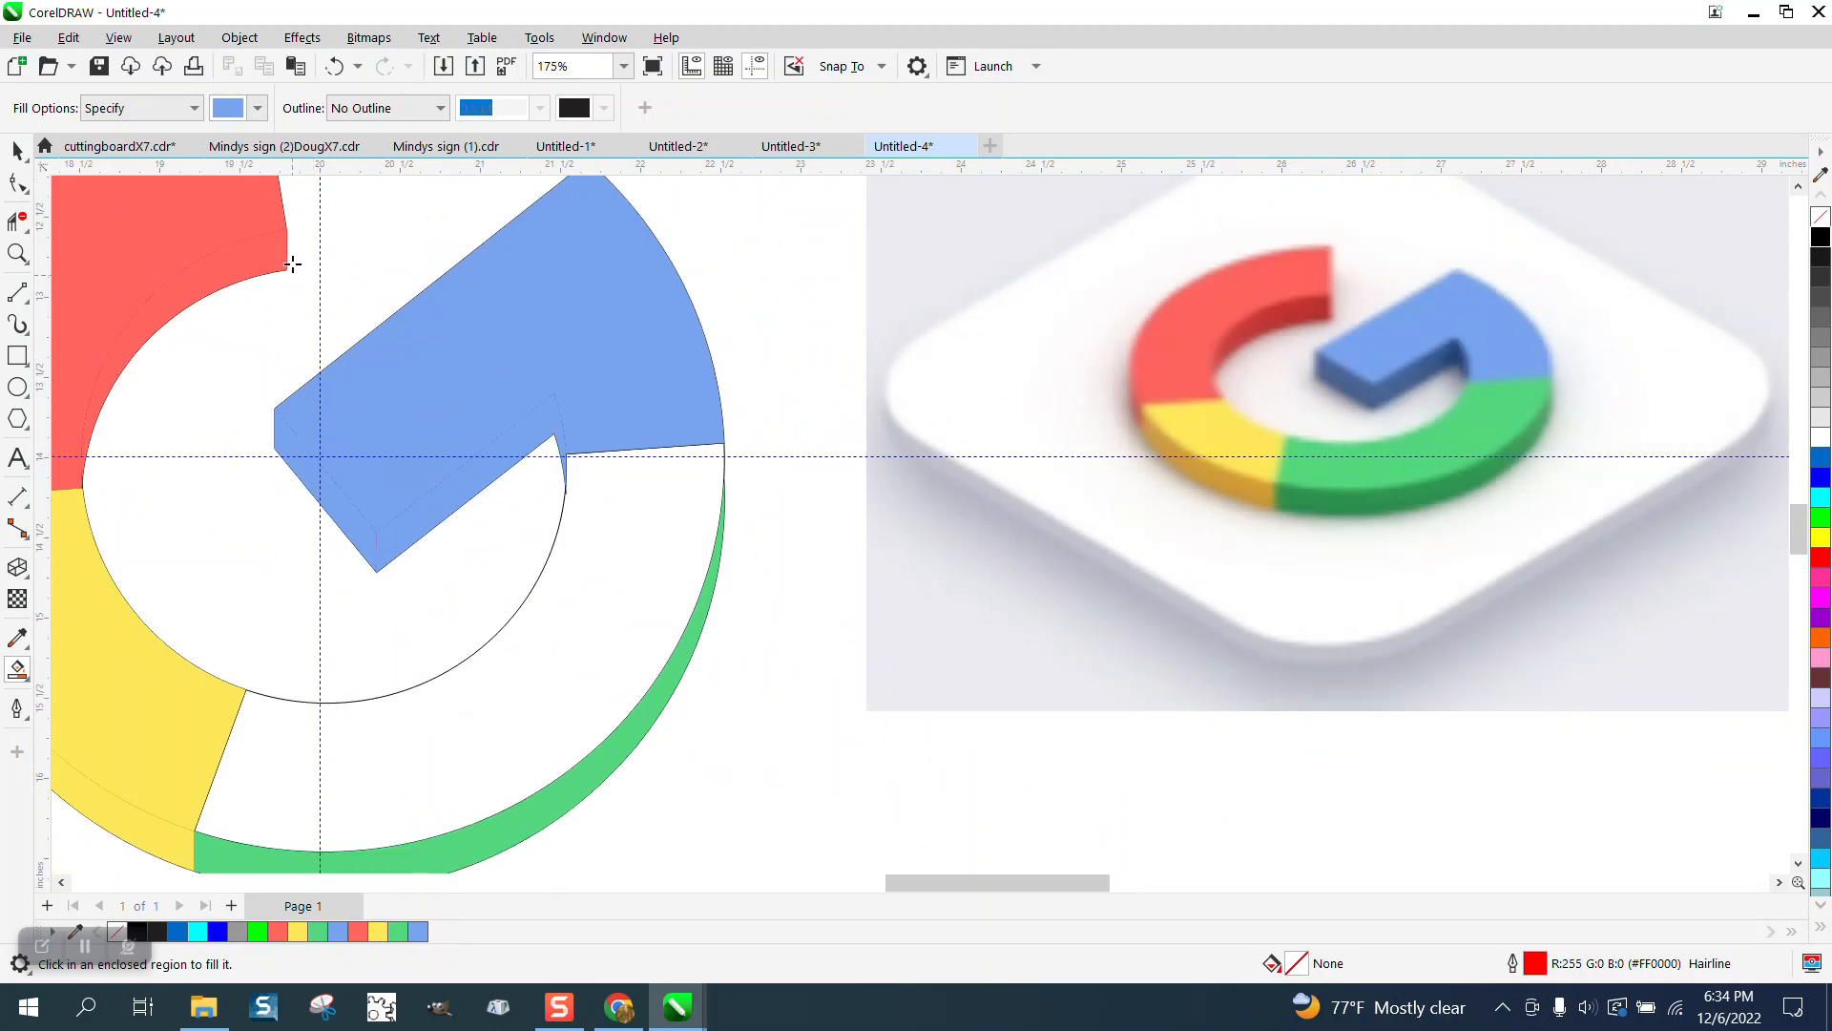
{"action": "left_click", "coordinate": [258, 107]}
{"action": "left_click", "coordinate": [442, 444]}
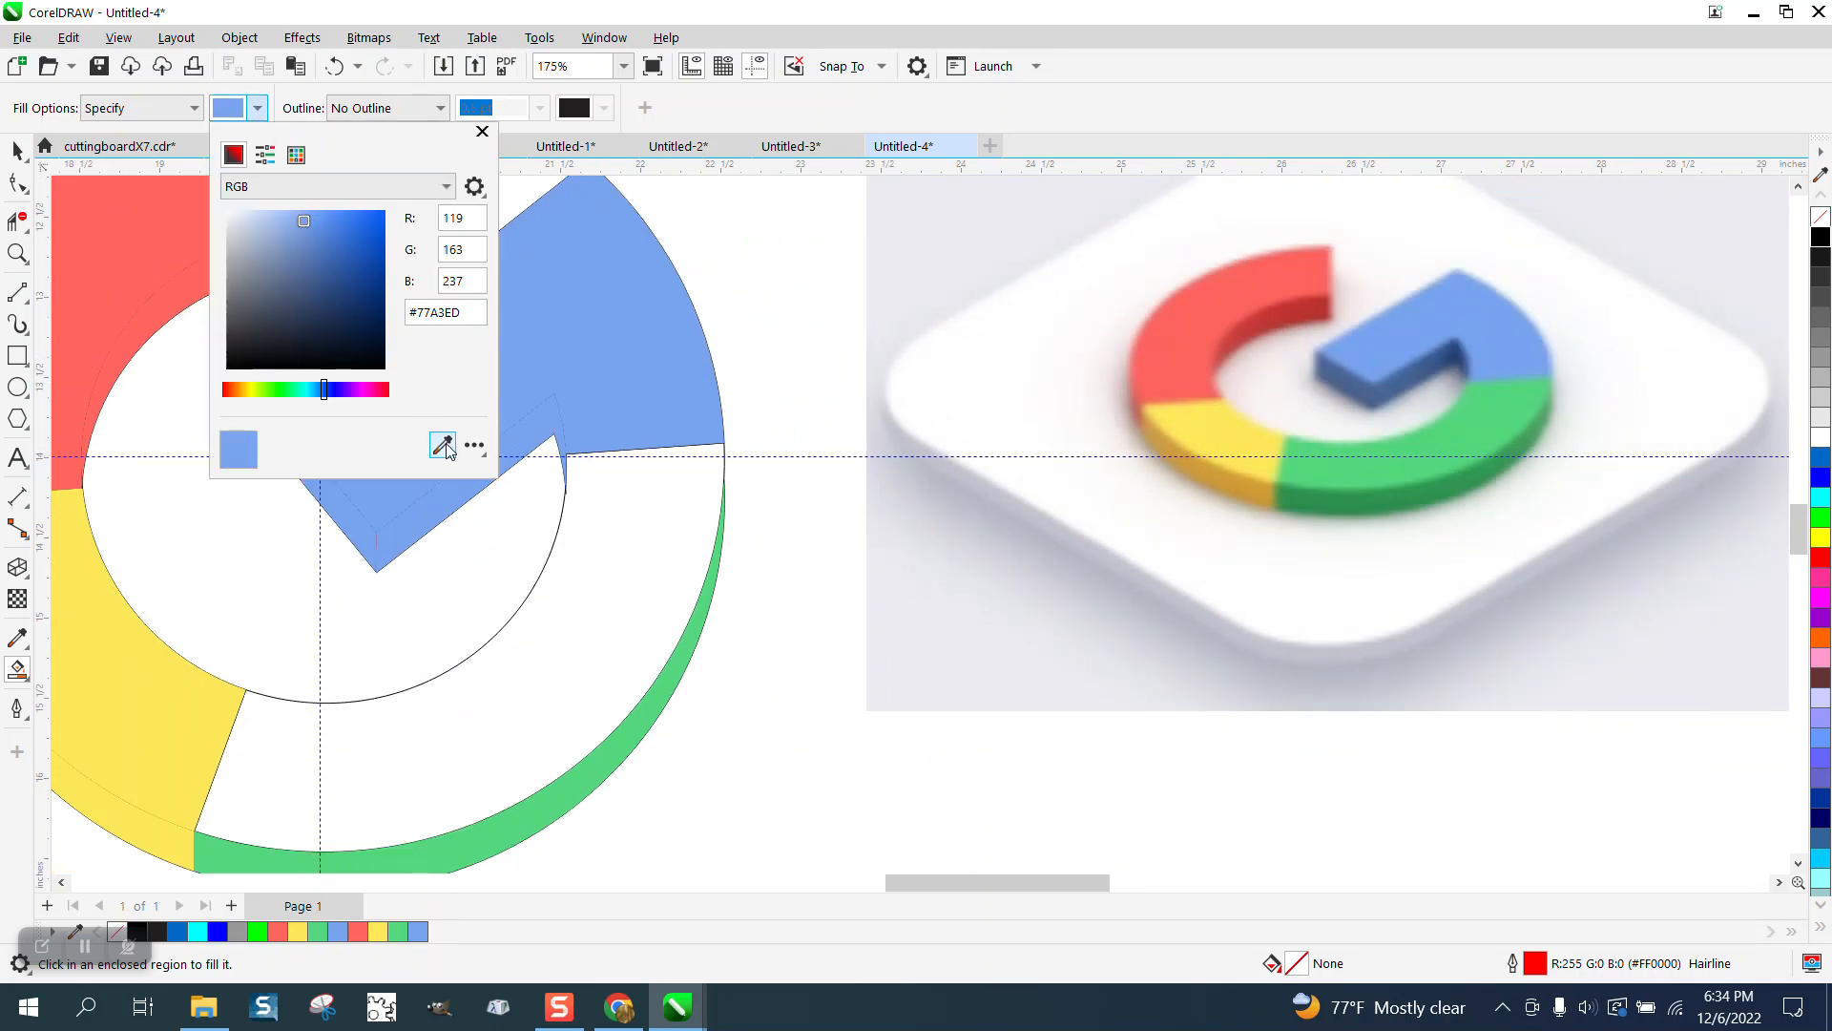
{"action": "left_click", "coordinate": [1346, 458]}
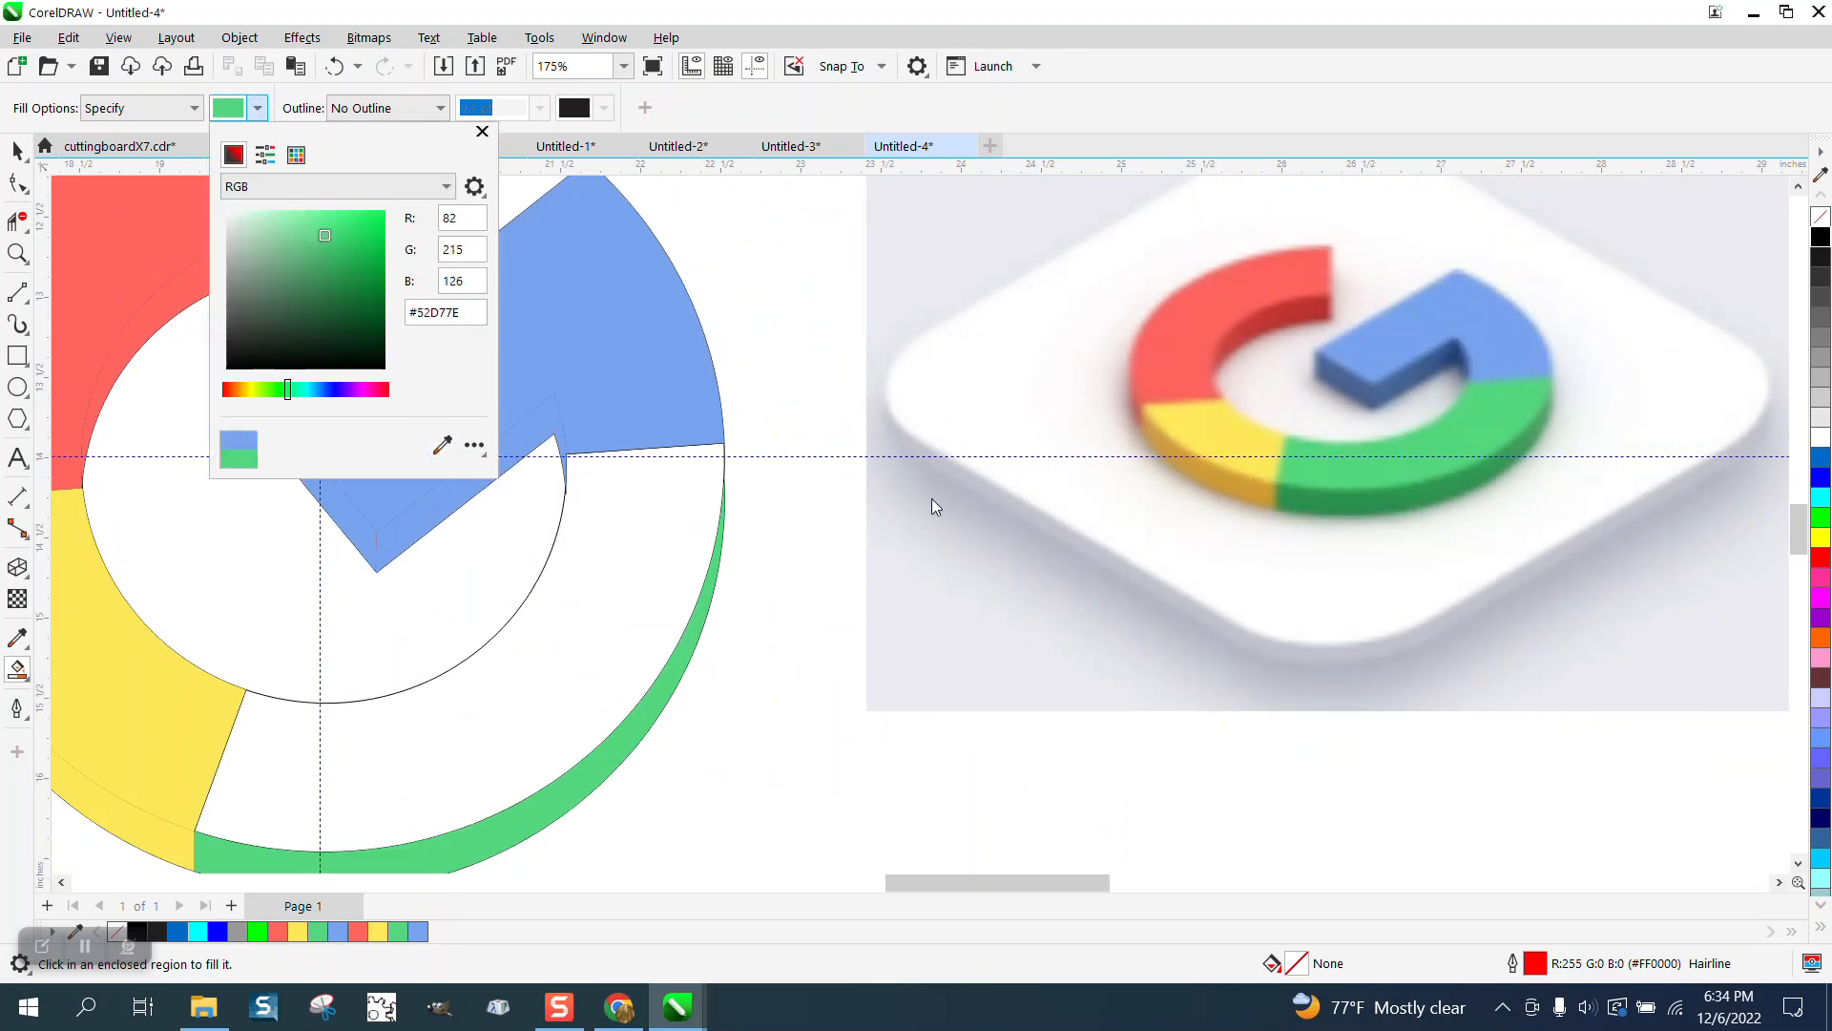
{"action": "left_click", "coordinate": [650, 548]}
{"action": "left_click", "coordinate": [646, 529]}
Nudge the reference logo image 6 inches upward, clear of the space beside the coloured G.
{"action": "scroll", "coordinate": [625, 399], "scroll_direction": "down", "scroll_amount": 3}
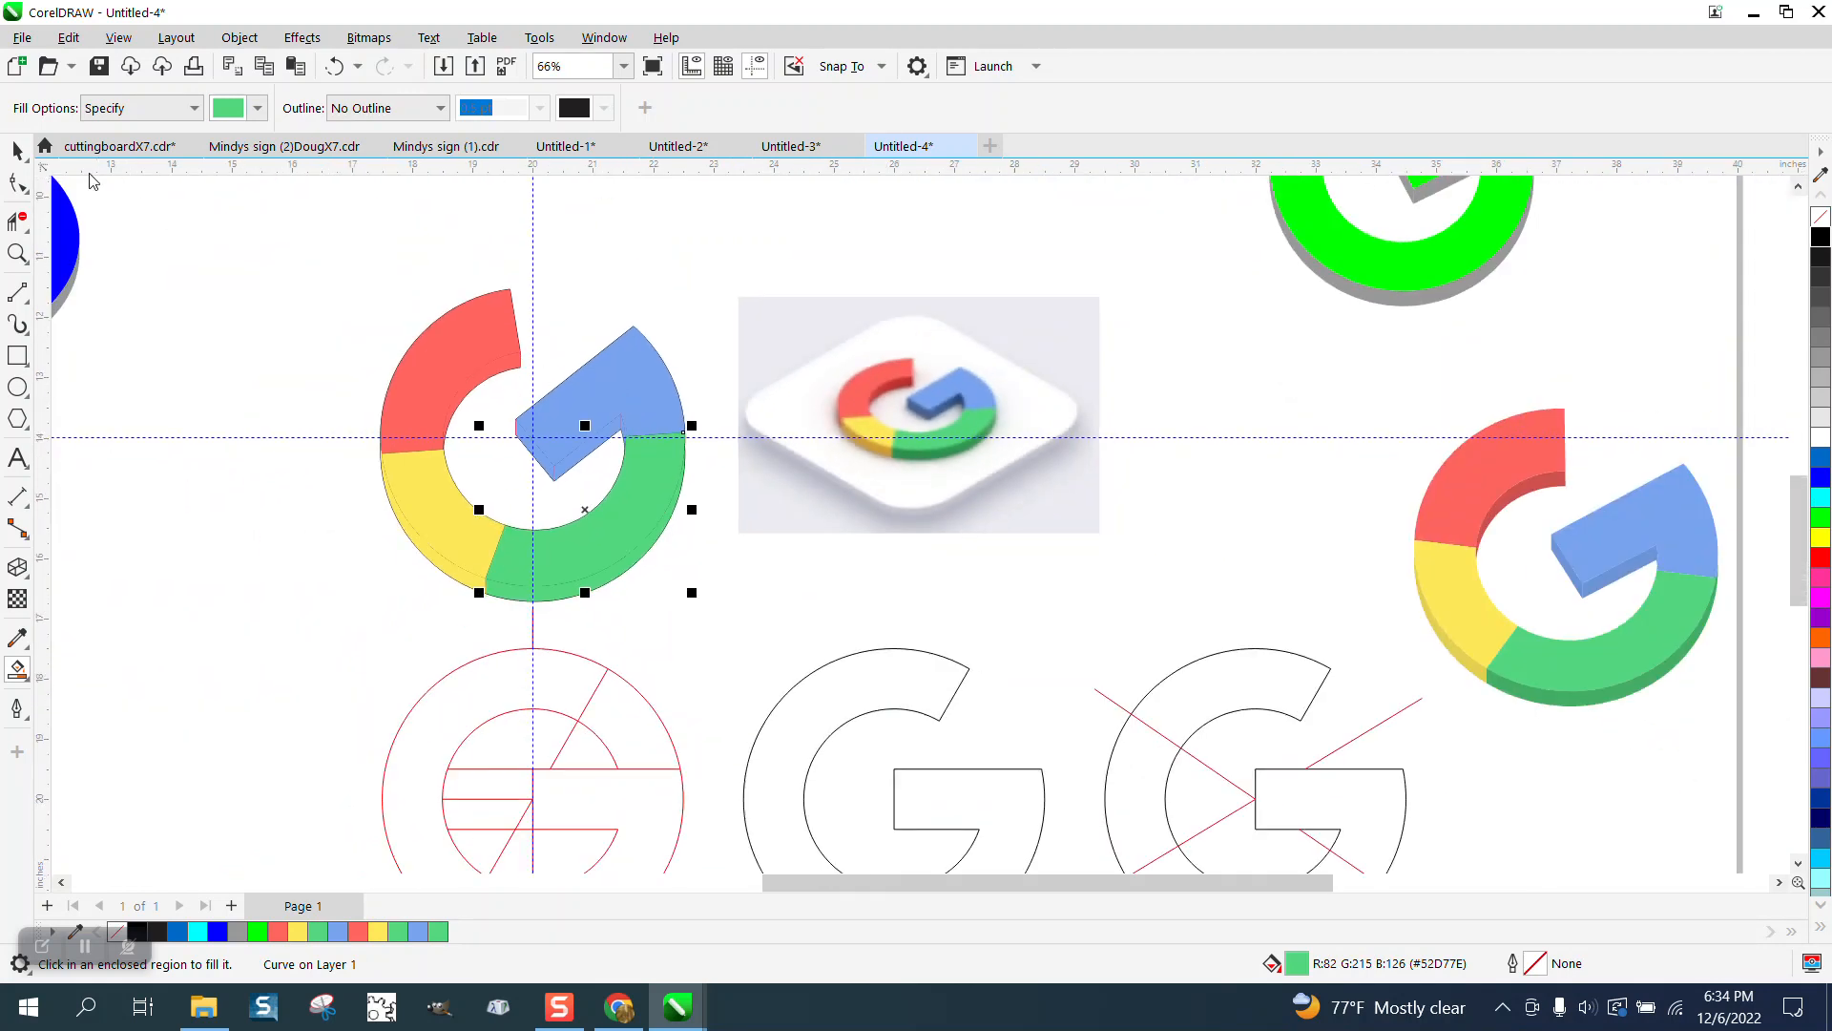
{"action": "left_click", "coordinate": [17, 150]}
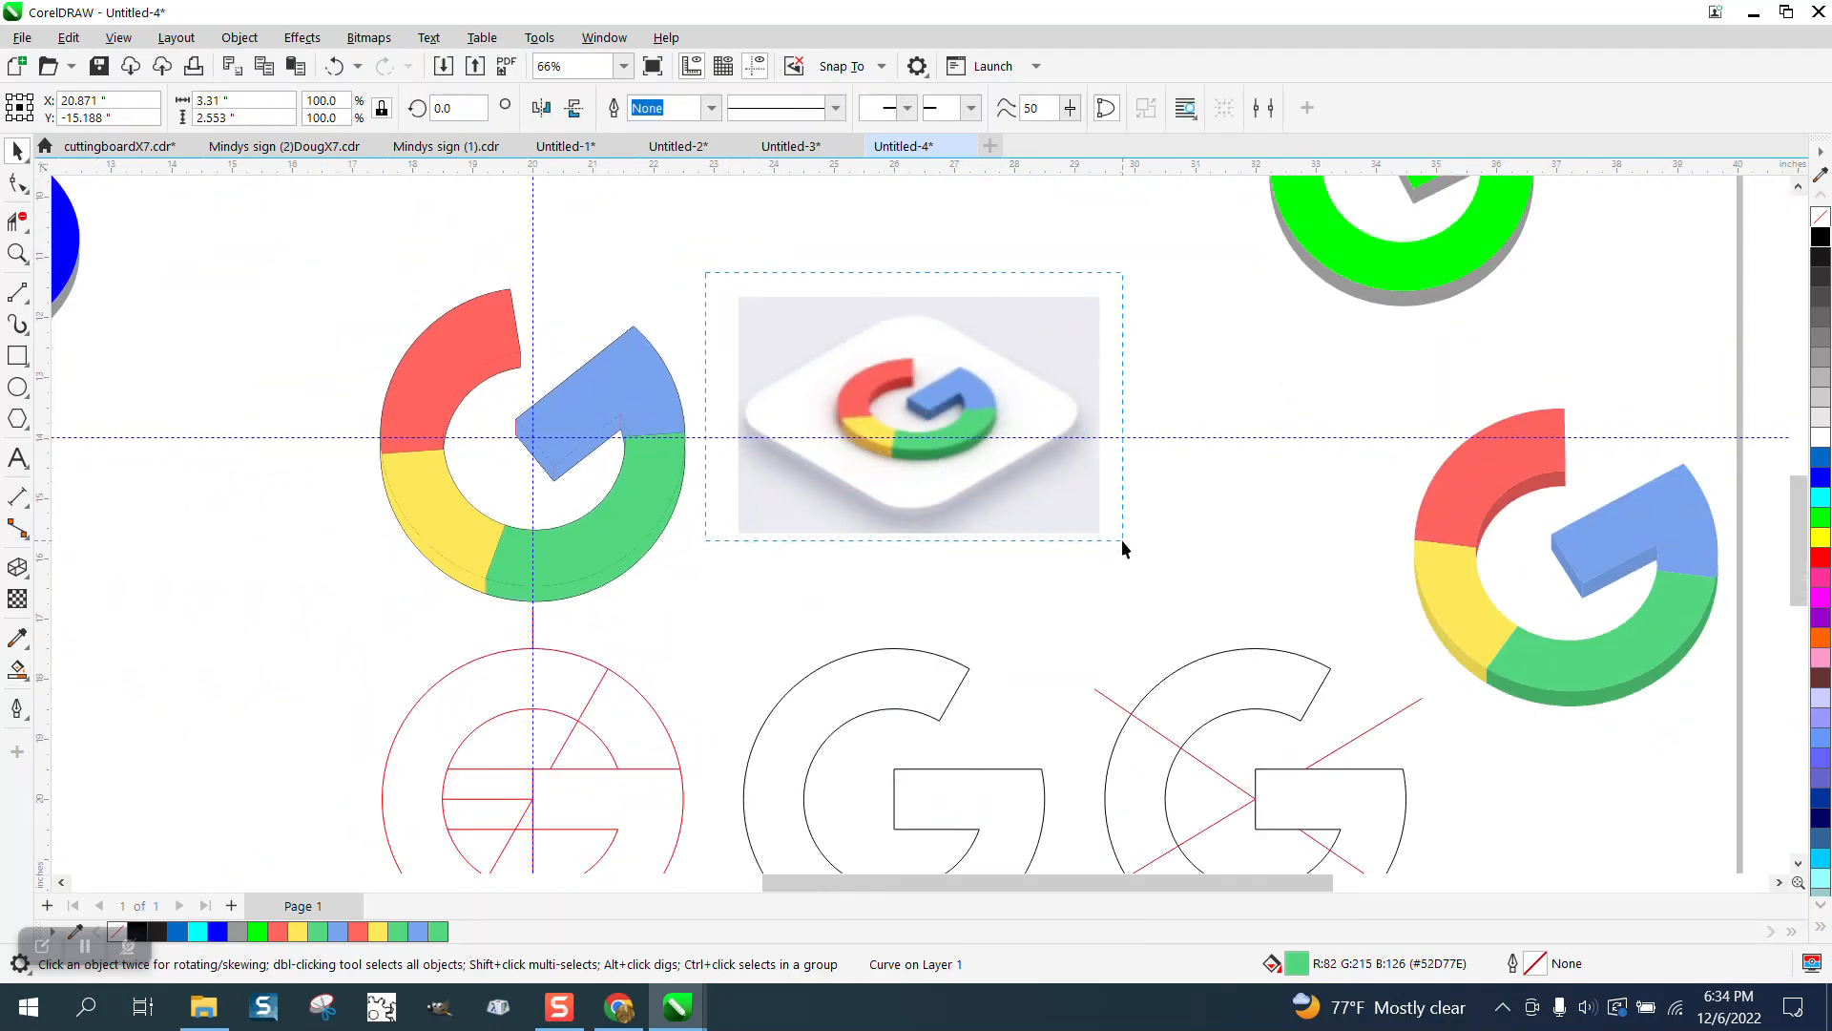
{"action": "left_click_drag", "start_coordinate": [1123, 541], "coordinate": [1127, 541]}
{"action": "key", "text": "Up"}
Move the red, yellow and green depth bands 6 inches to the right of the coloured G.
{"action": "scroll", "coordinate": [916, 439], "scroll_direction": "down", "scroll_amount": 1}
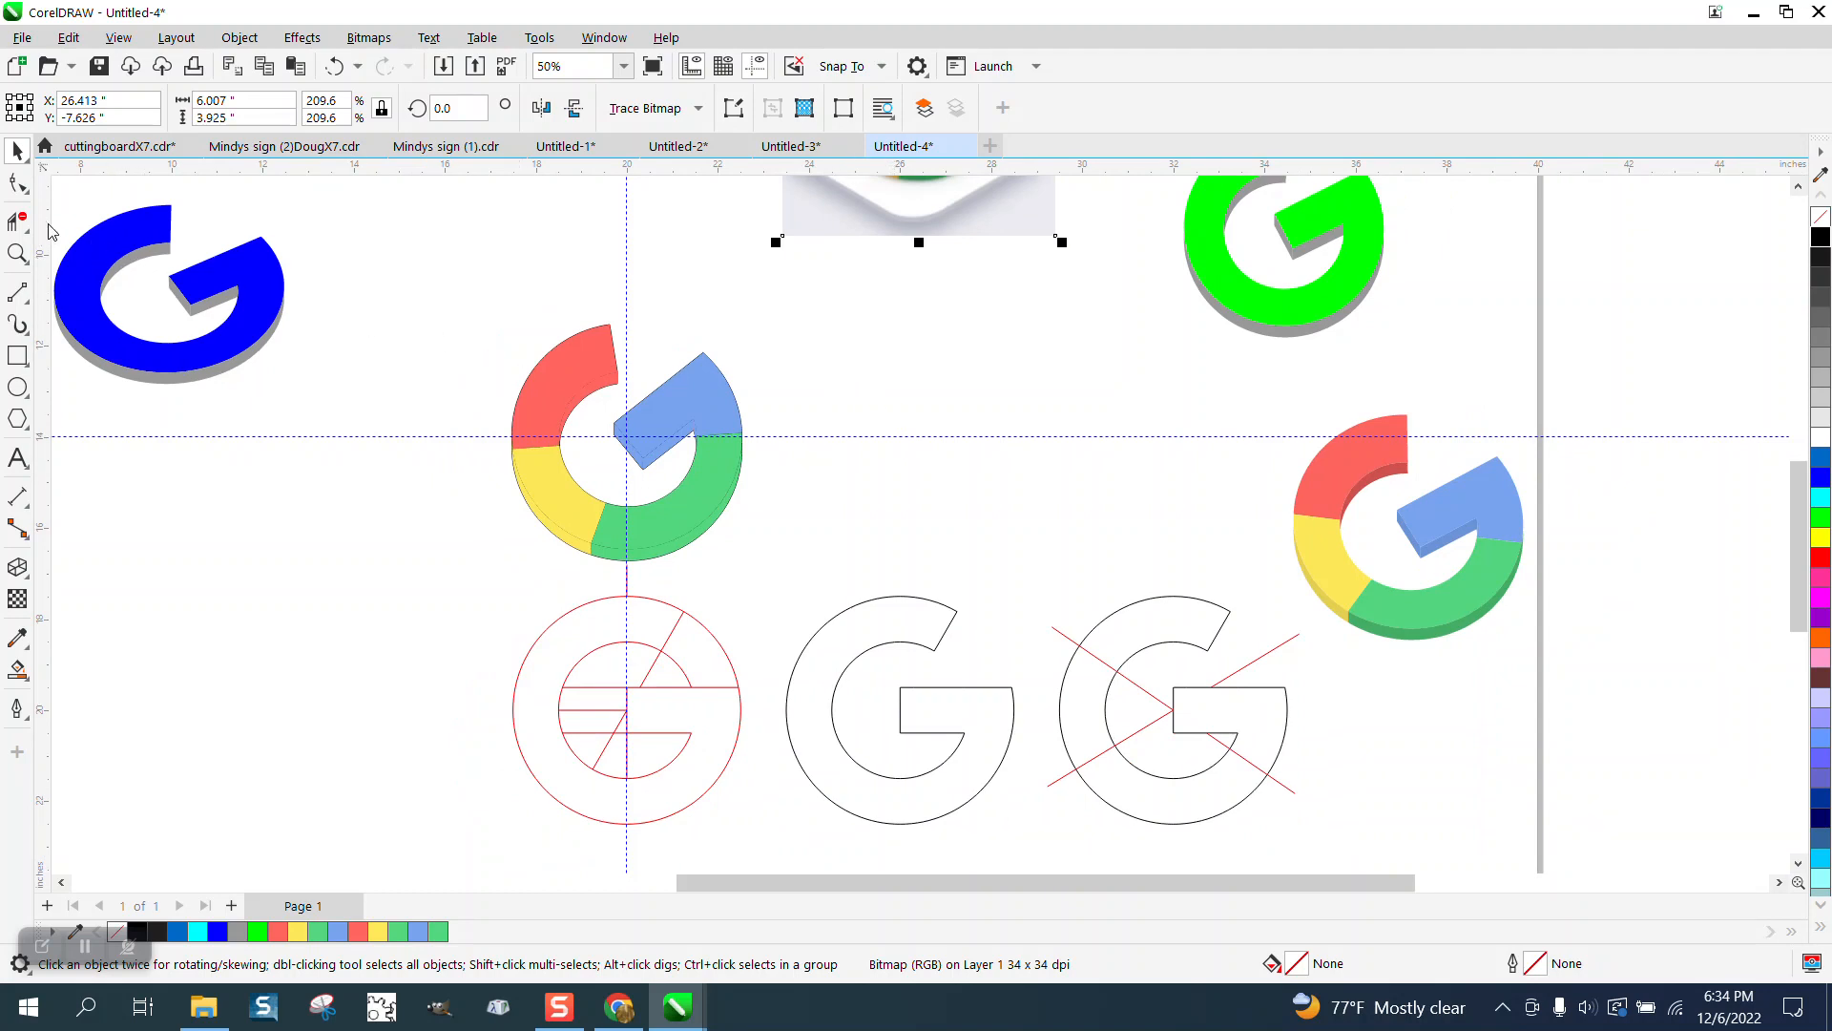
{"action": "left_click", "coordinate": [17, 252]}
{"action": "left_click_drag", "start_coordinate": [425, 292], "coordinate": [1024, 656]}
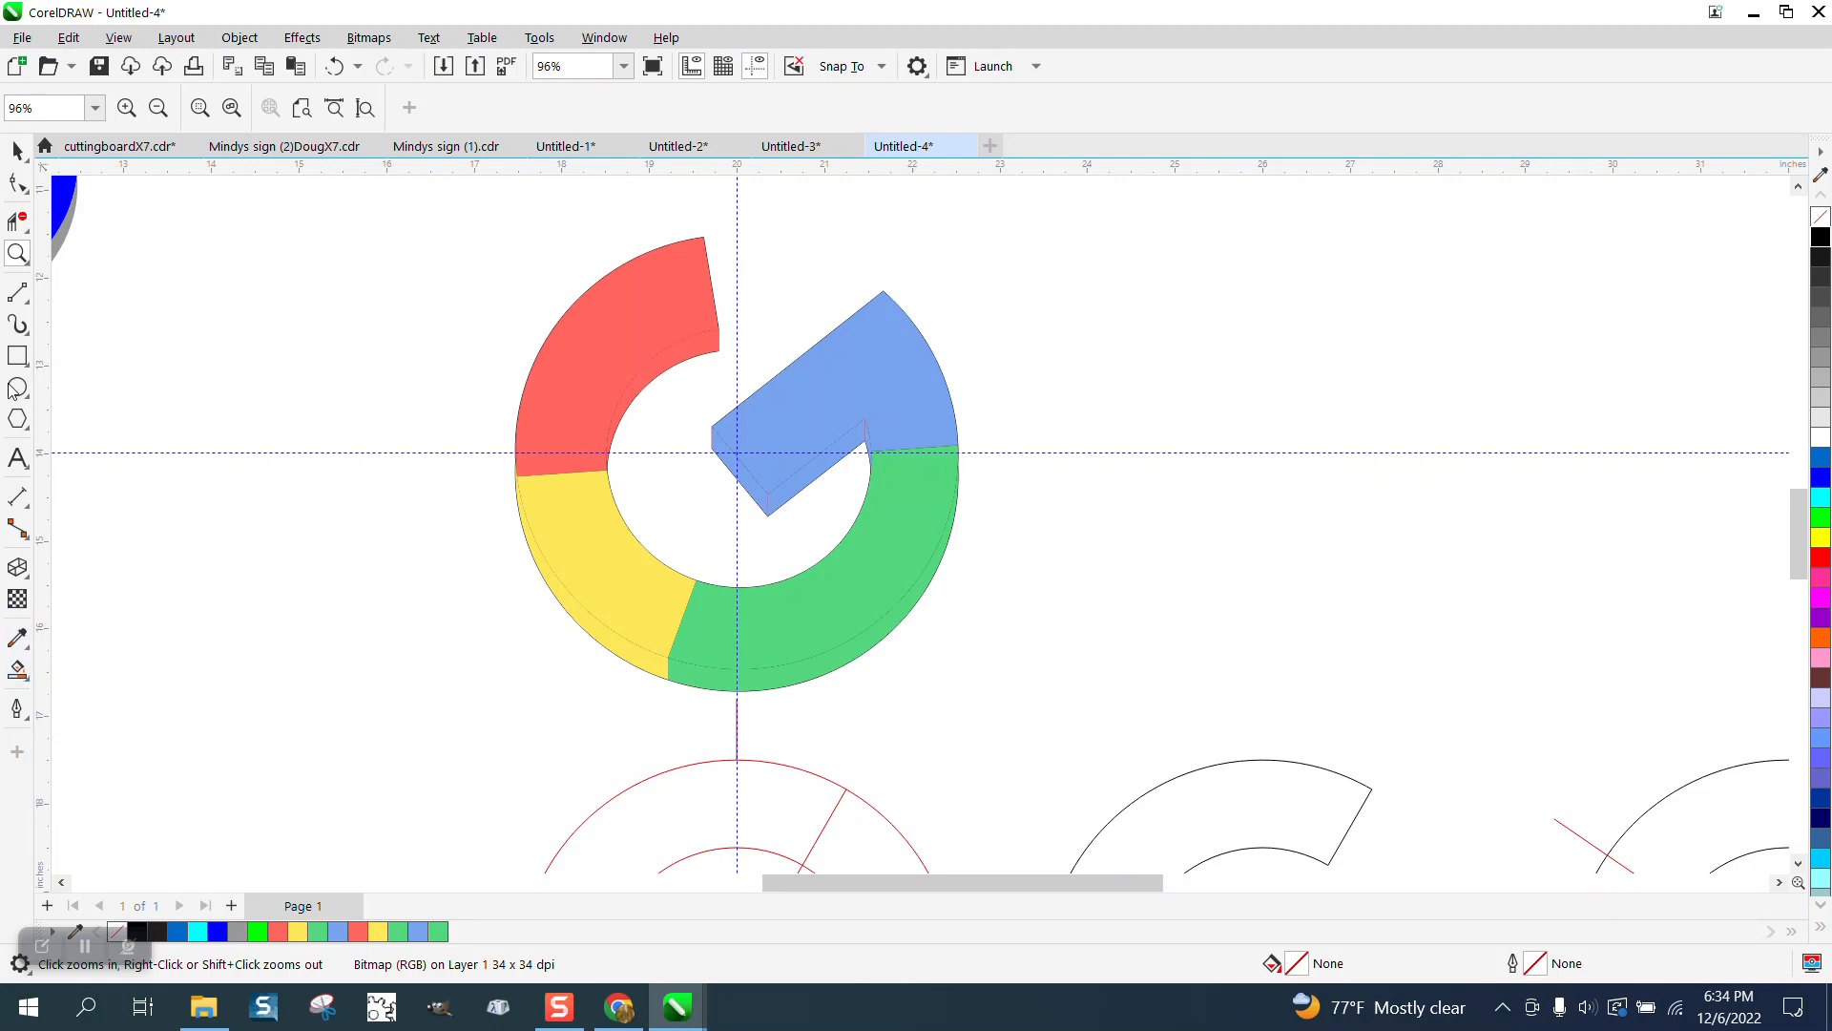
{"action": "left_click", "coordinate": [16, 151]}
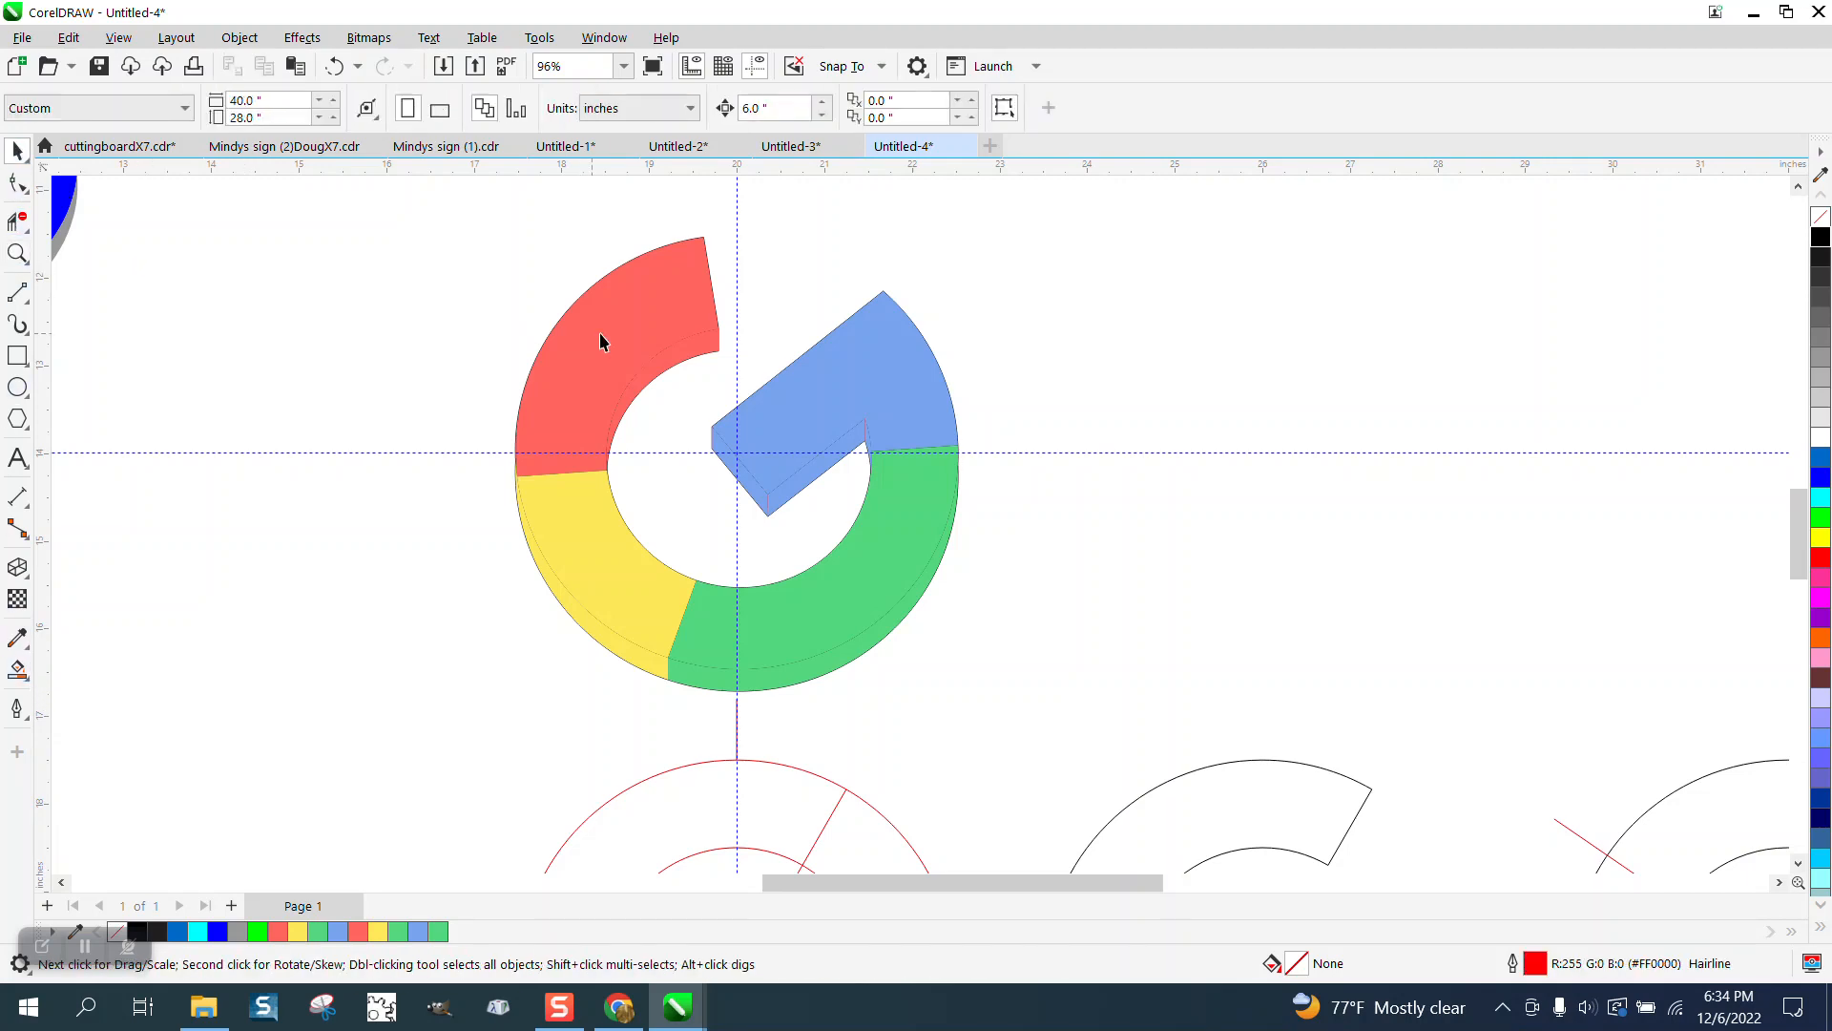
{"action": "left_click", "coordinate": [679, 357]}
{"action": "key", "text": "Right"}
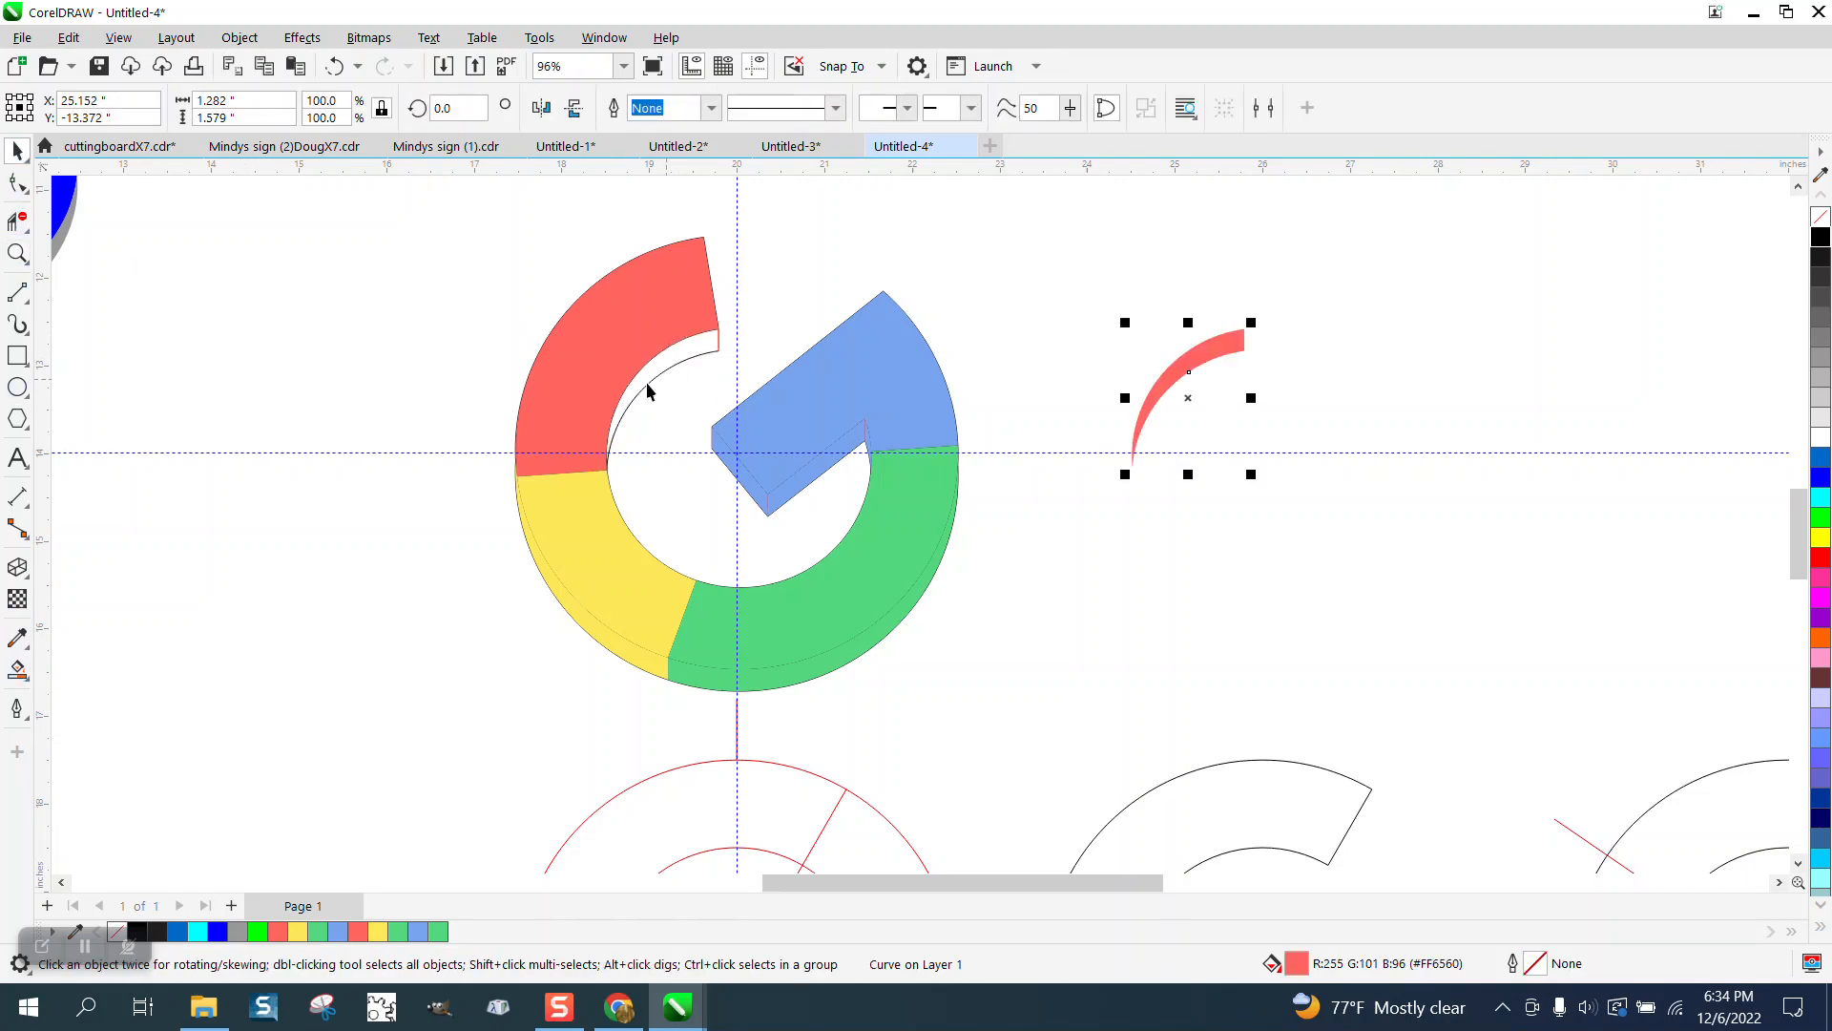
{"action": "left_click", "coordinate": [572, 616]}
{"action": "key", "text": "Right"}
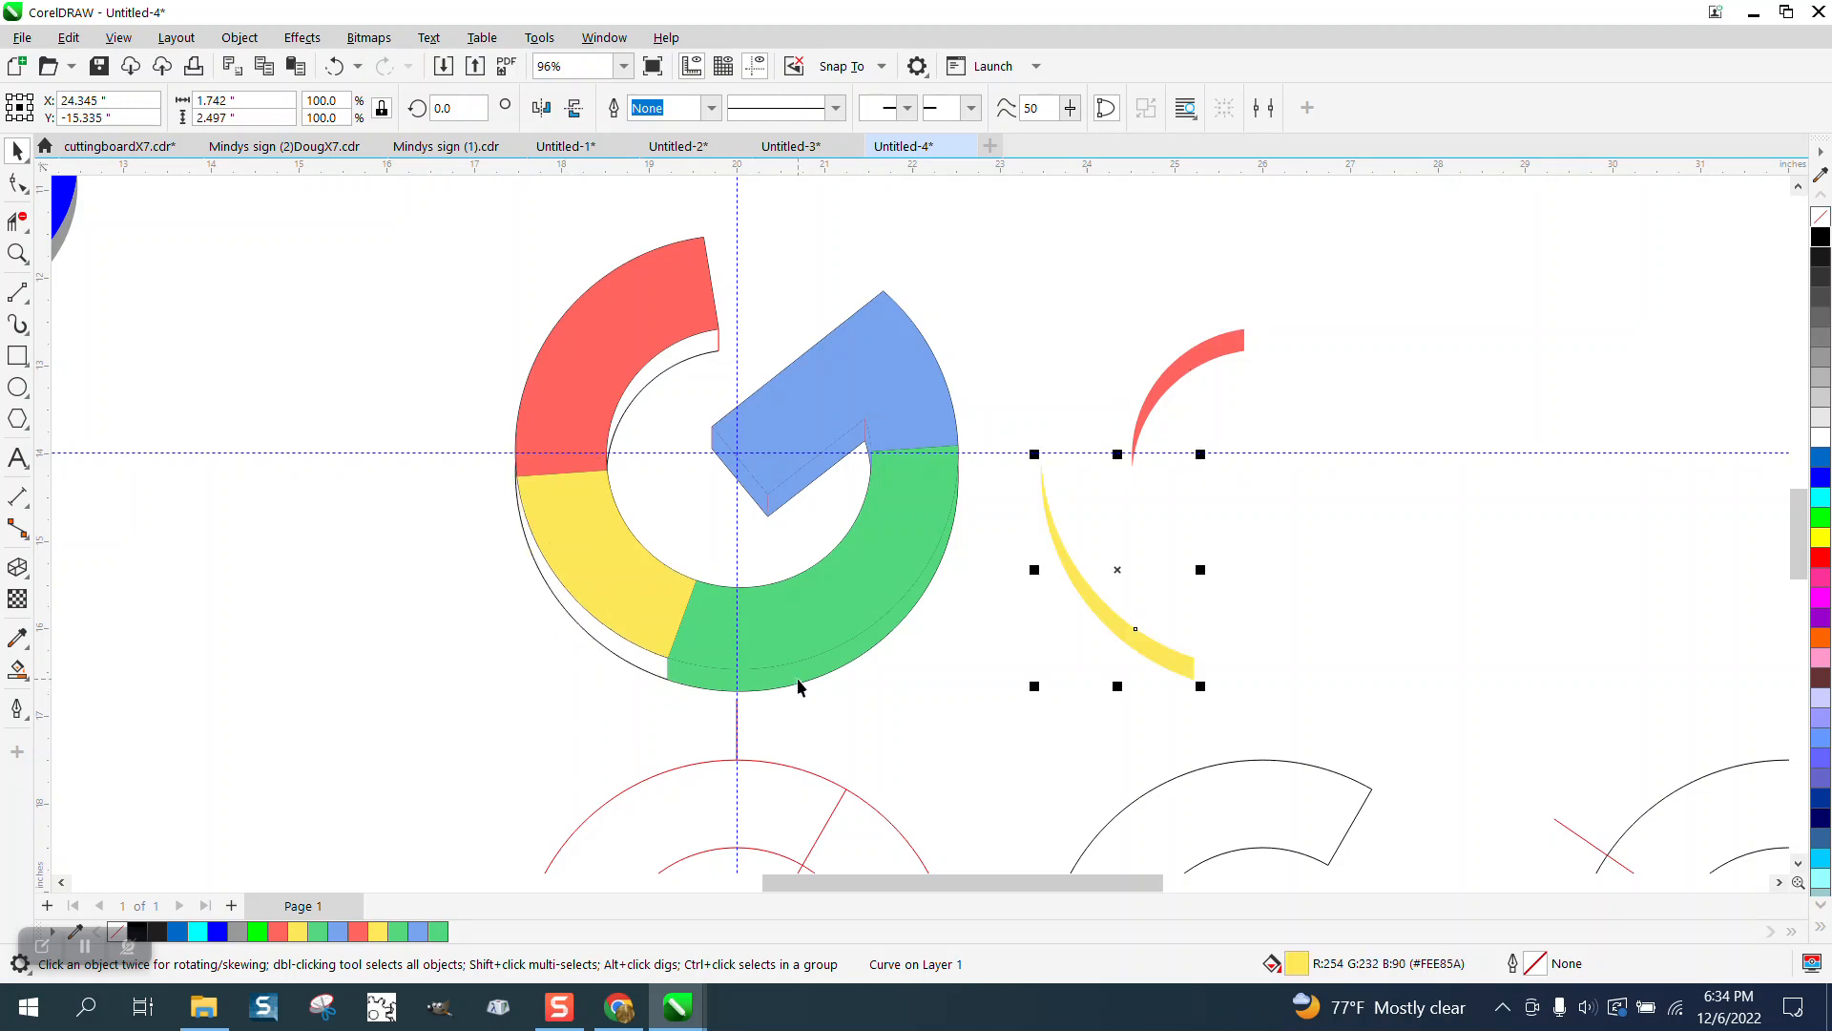
{"action": "left_click", "coordinate": [809, 674]}
{"action": "key", "text": "Right"}
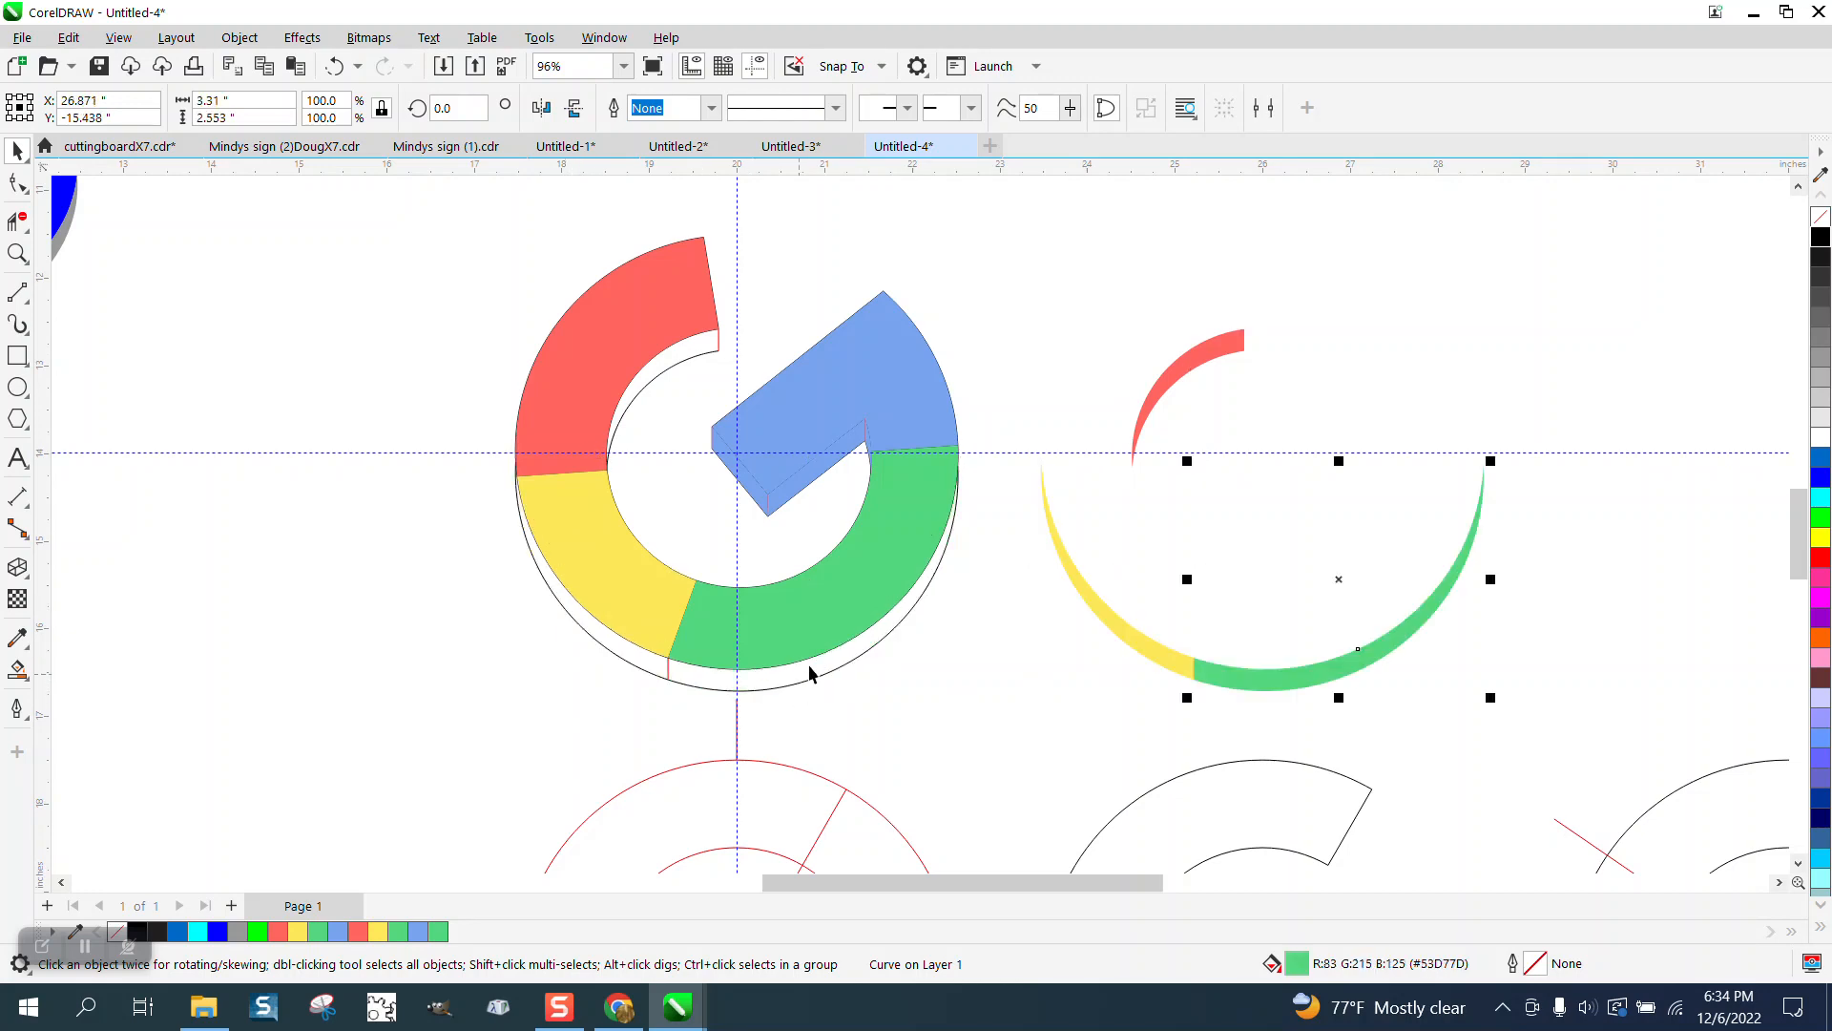
Move the three blue crossbar depth pieces 6 inches to the right, alongside the other detached bands.
{"action": "left_click", "coordinate": [753, 496]}
{"action": "key", "text": "Right"}
{"action": "left_click", "coordinate": [840, 480]}
{"action": "key", "text": "Right"}
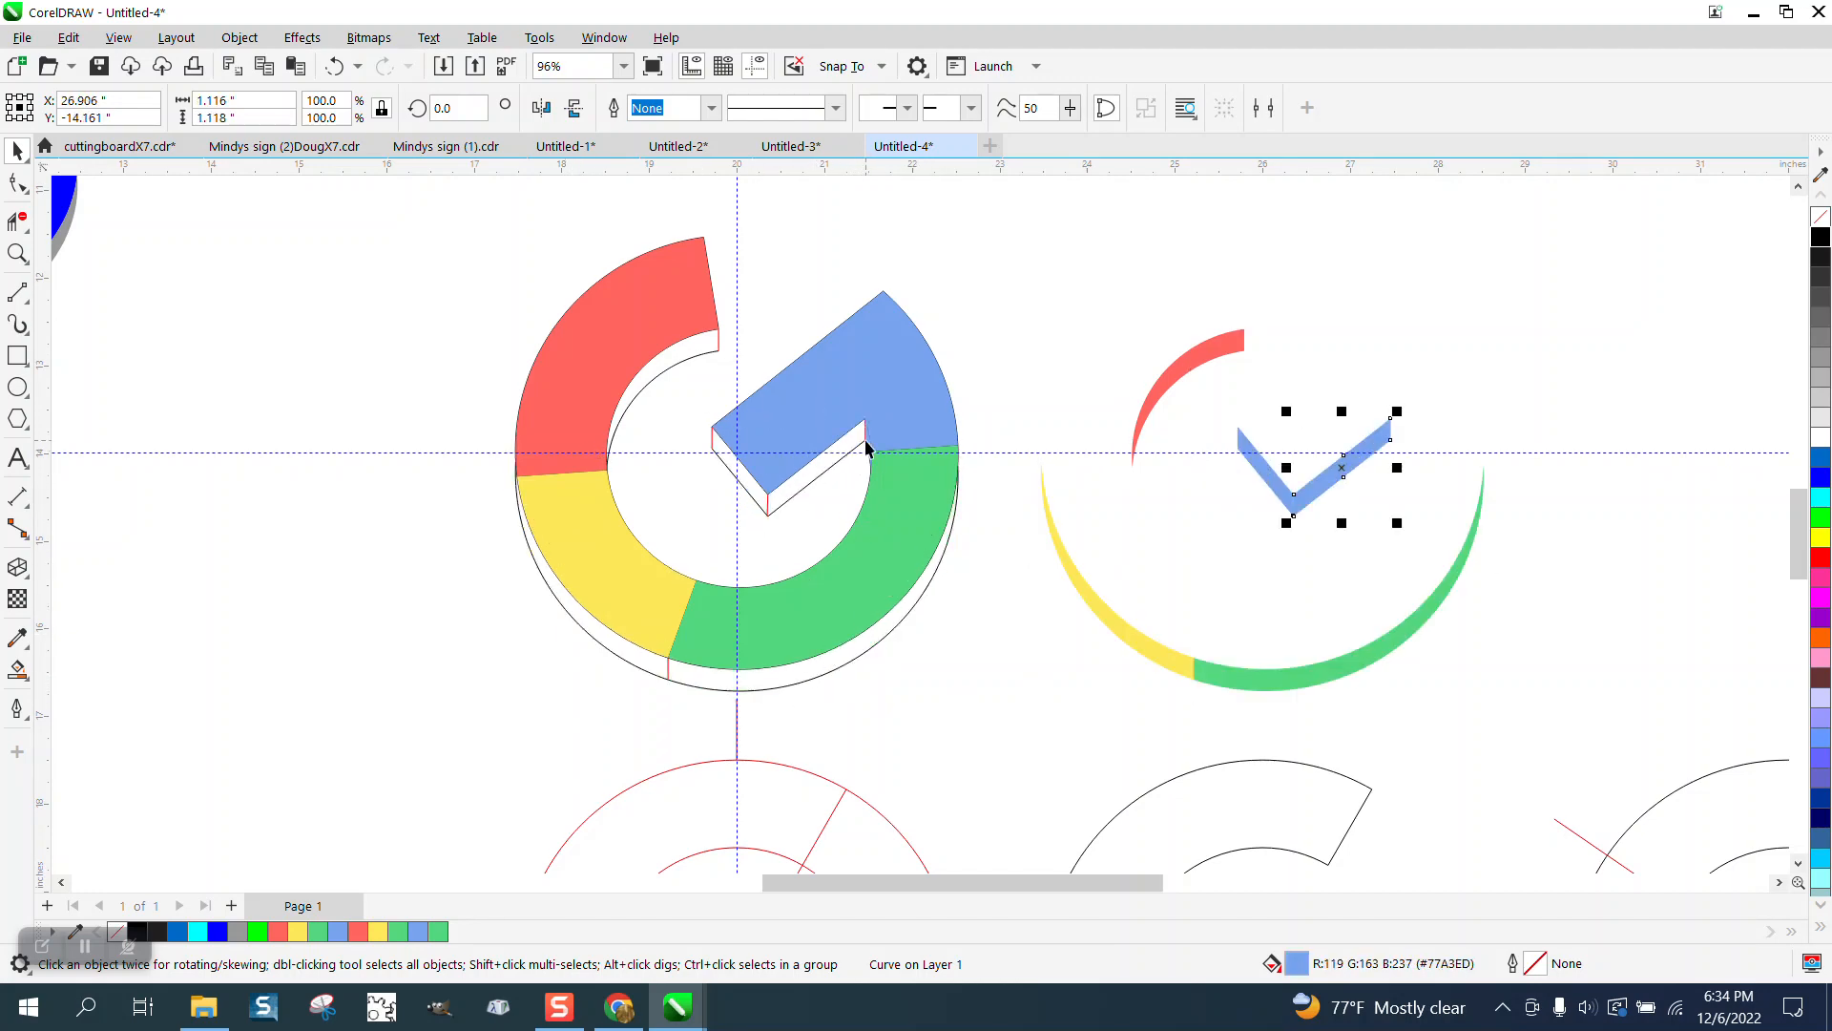
{"action": "left_click", "coordinate": [869, 441]}
{"action": "key", "text": "Right"}
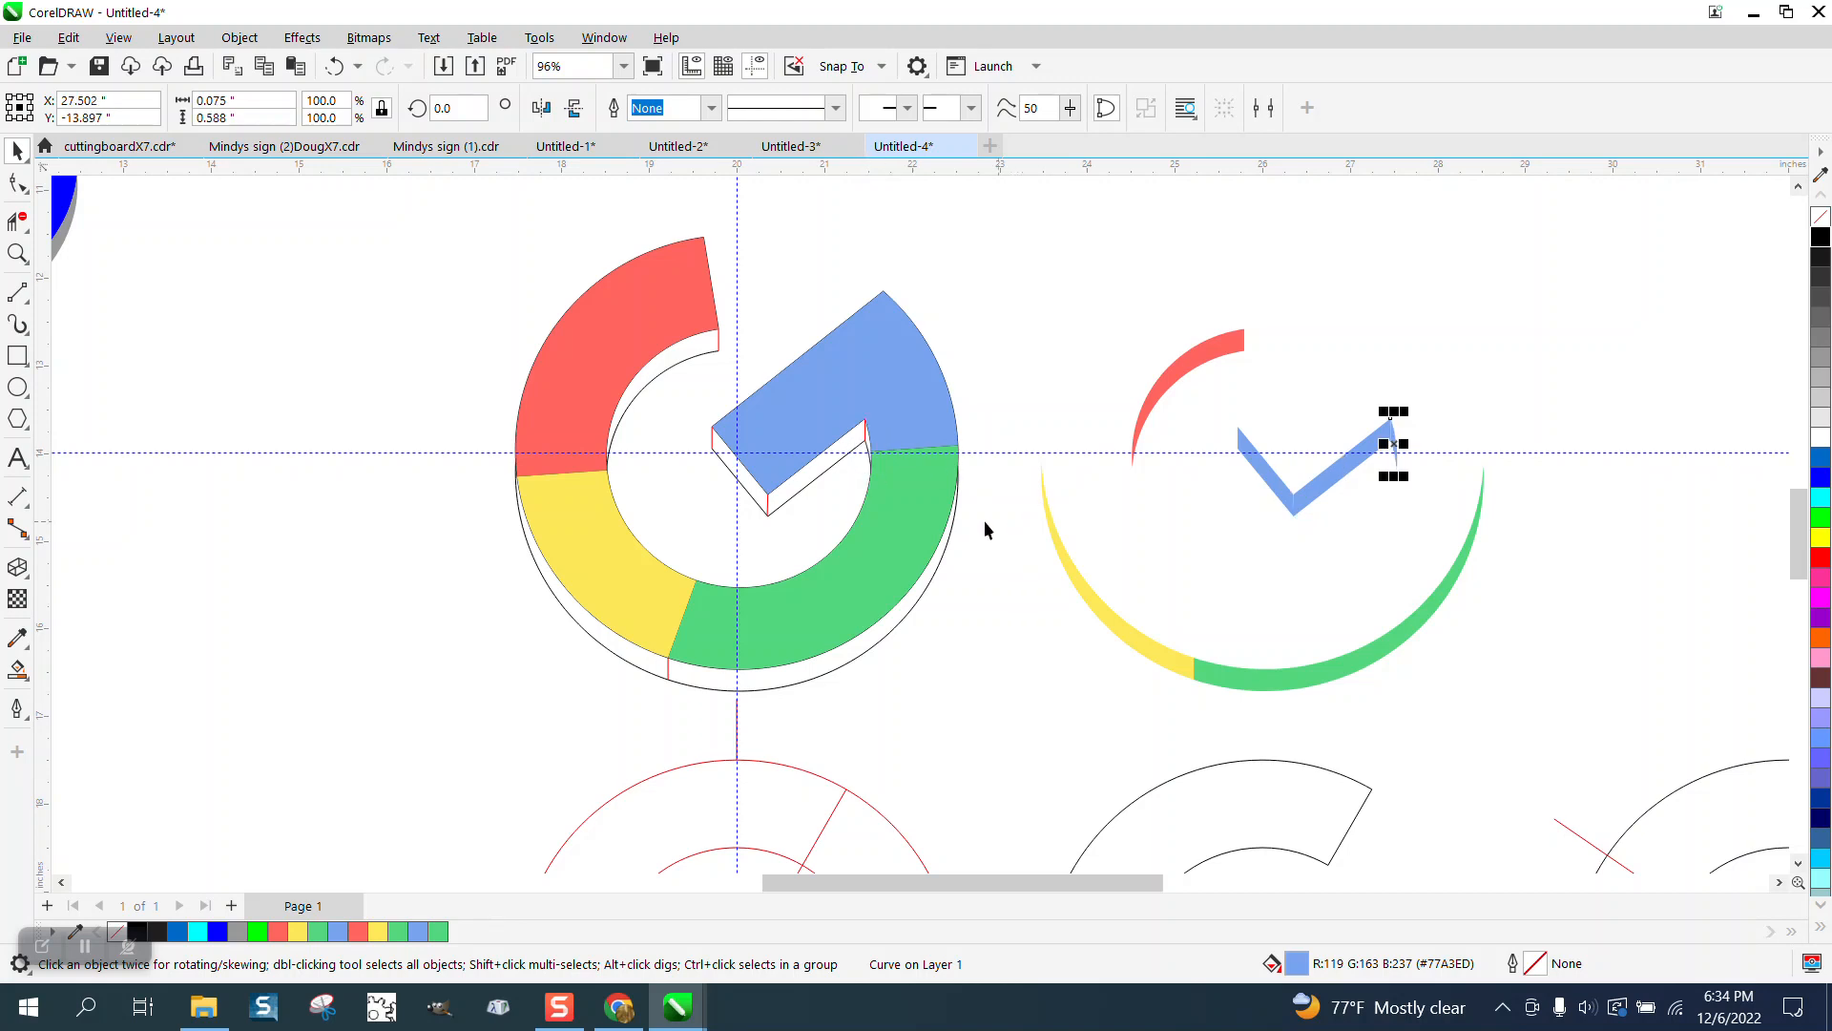
Darken the detached red depth band to #CF524D by mixing black into its fill.
{"action": "scroll", "coordinate": [918, 519], "scroll_direction": "down", "scroll_amount": 1}
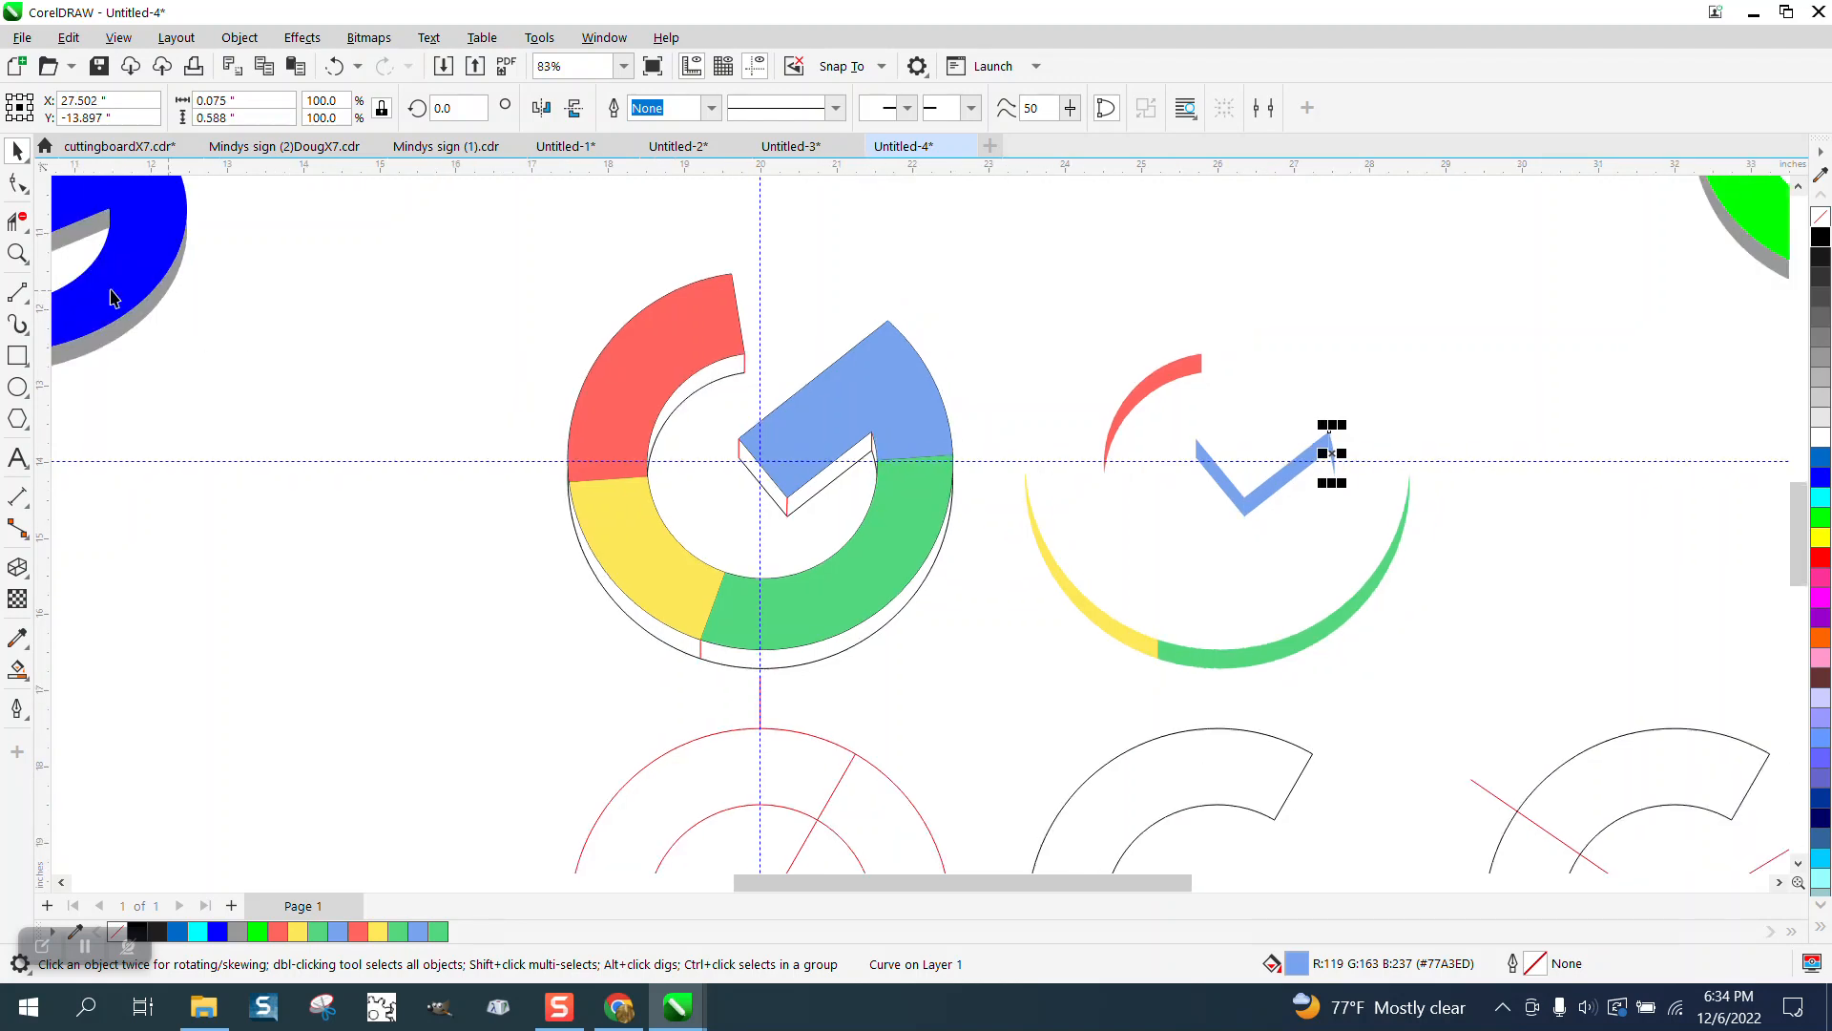
{"action": "left_click", "coordinate": [17, 252]}
{"action": "left_click_drag", "start_coordinate": [983, 307], "coordinate": [1480, 679]}
{"action": "left_click", "coordinate": [17, 150]}
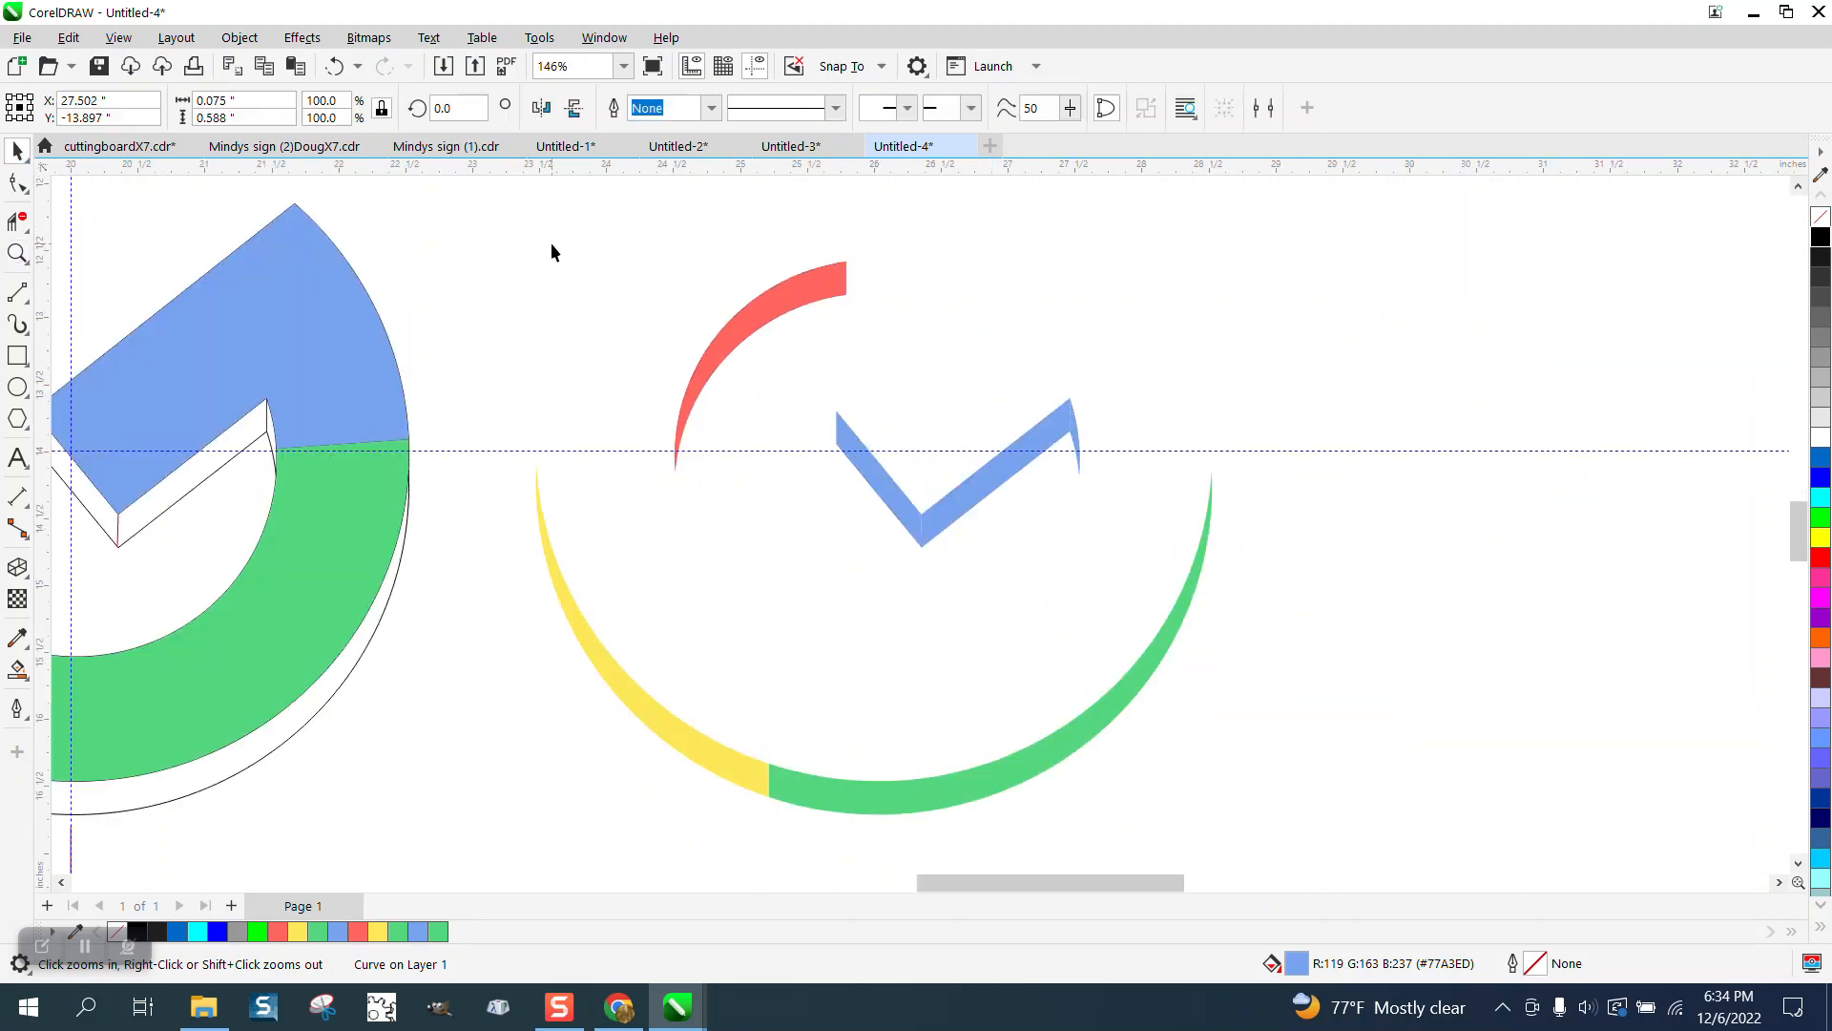
{"action": "left_click", "coordinate": [791, 301]}
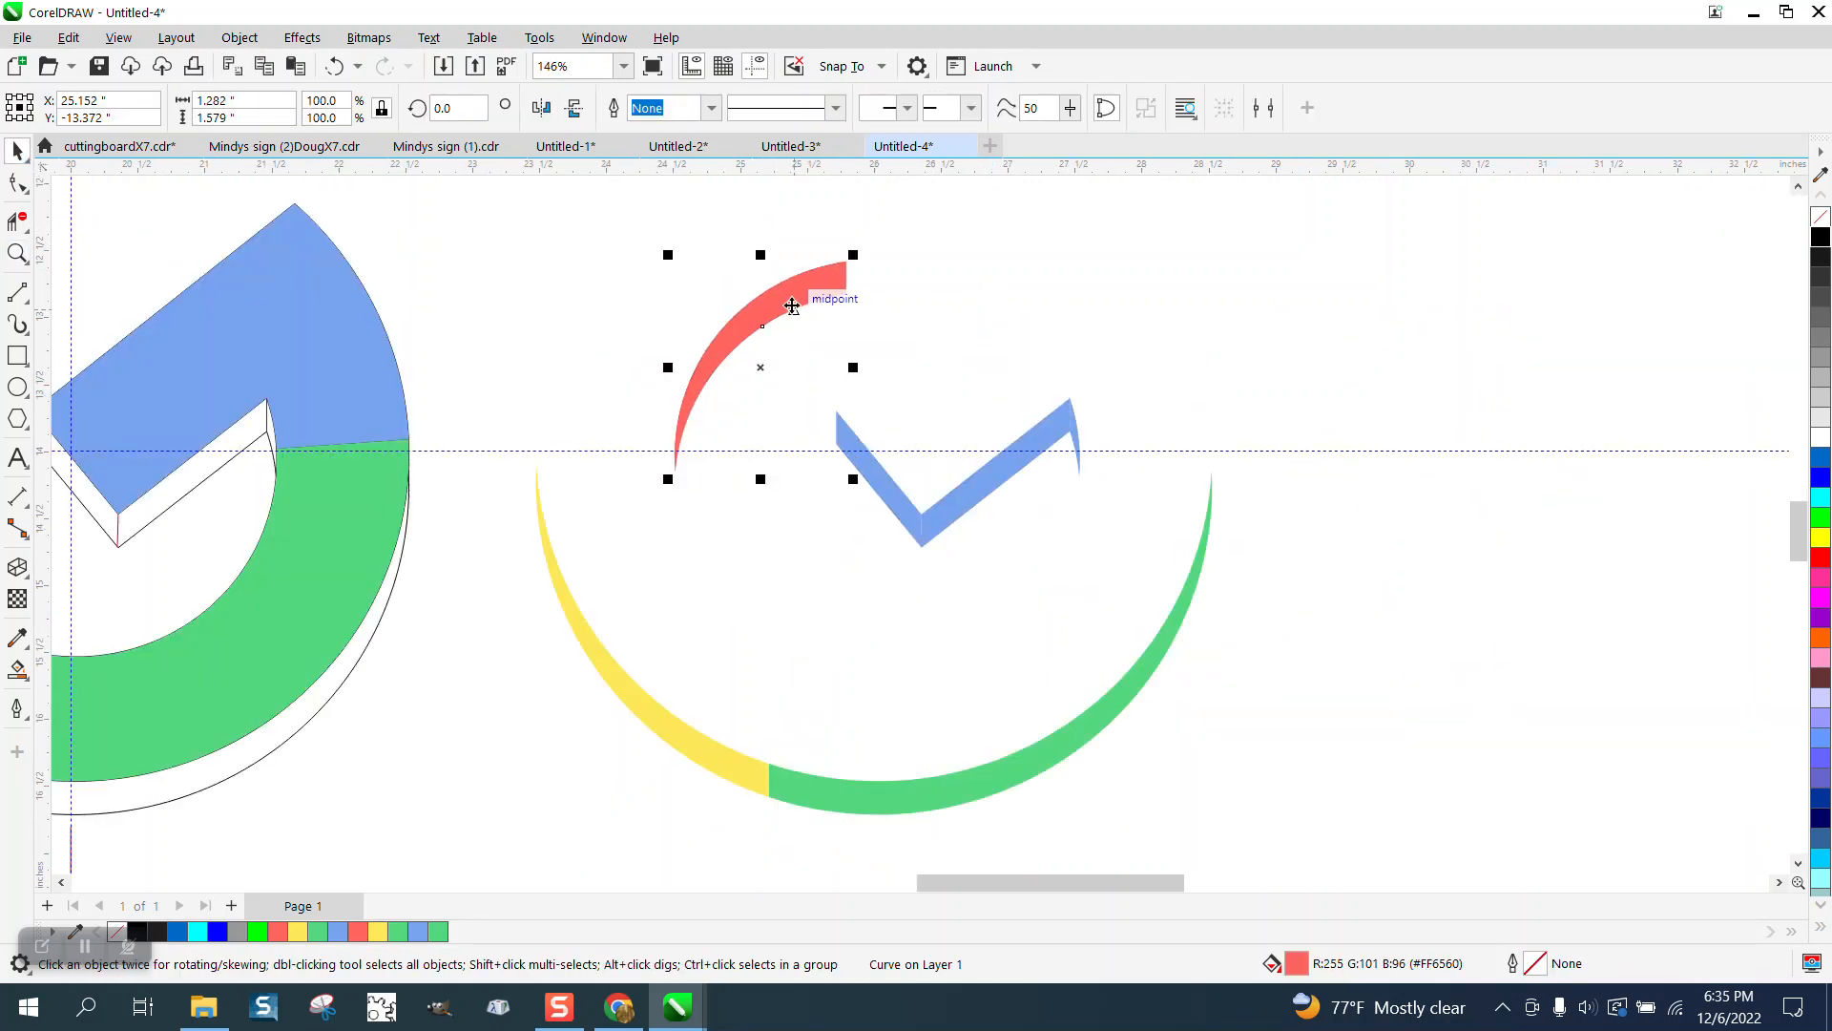
{"action": "left_click", "coordinate": [1820, 240], "text": "ctrl"}
{"action": "left_click", "coordinate": [1819, 239], "text": "ctrl"}
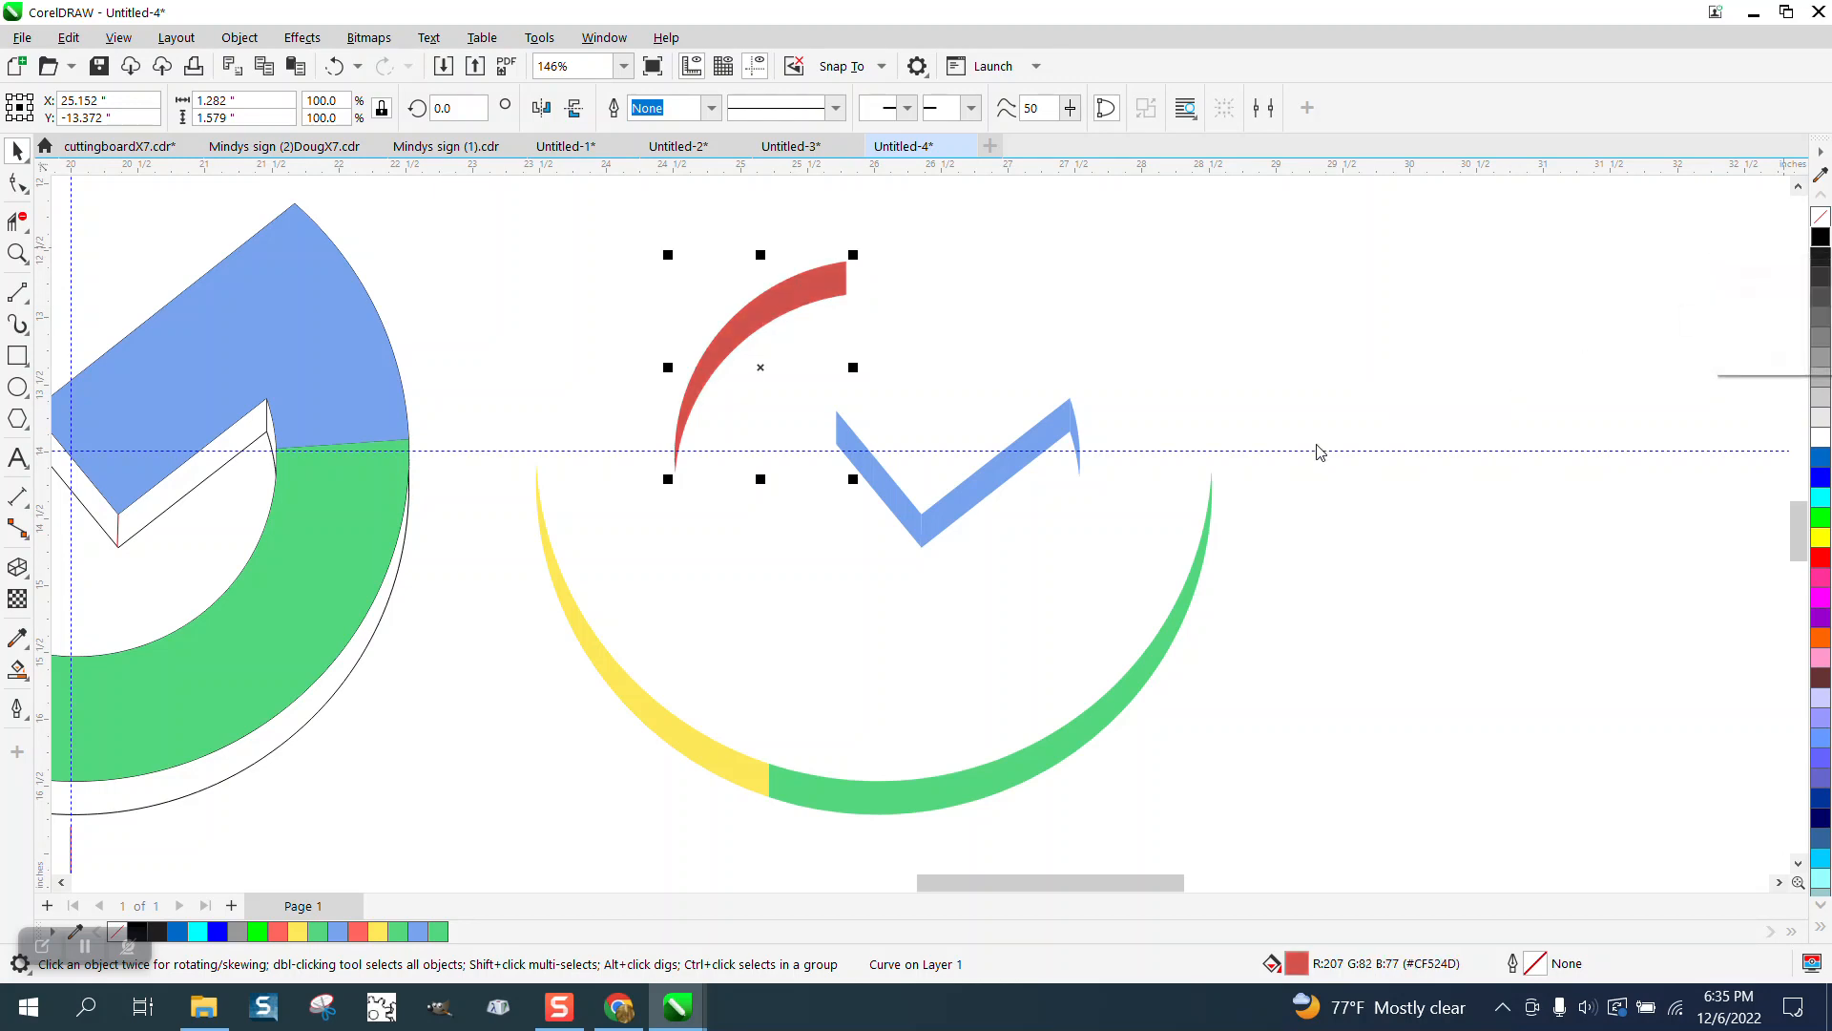
Darken all three detached blue depth pieces together to #6B93D5 by mixing black into their fill.
{"action": "left_click", "coordinate": [911, 515]}
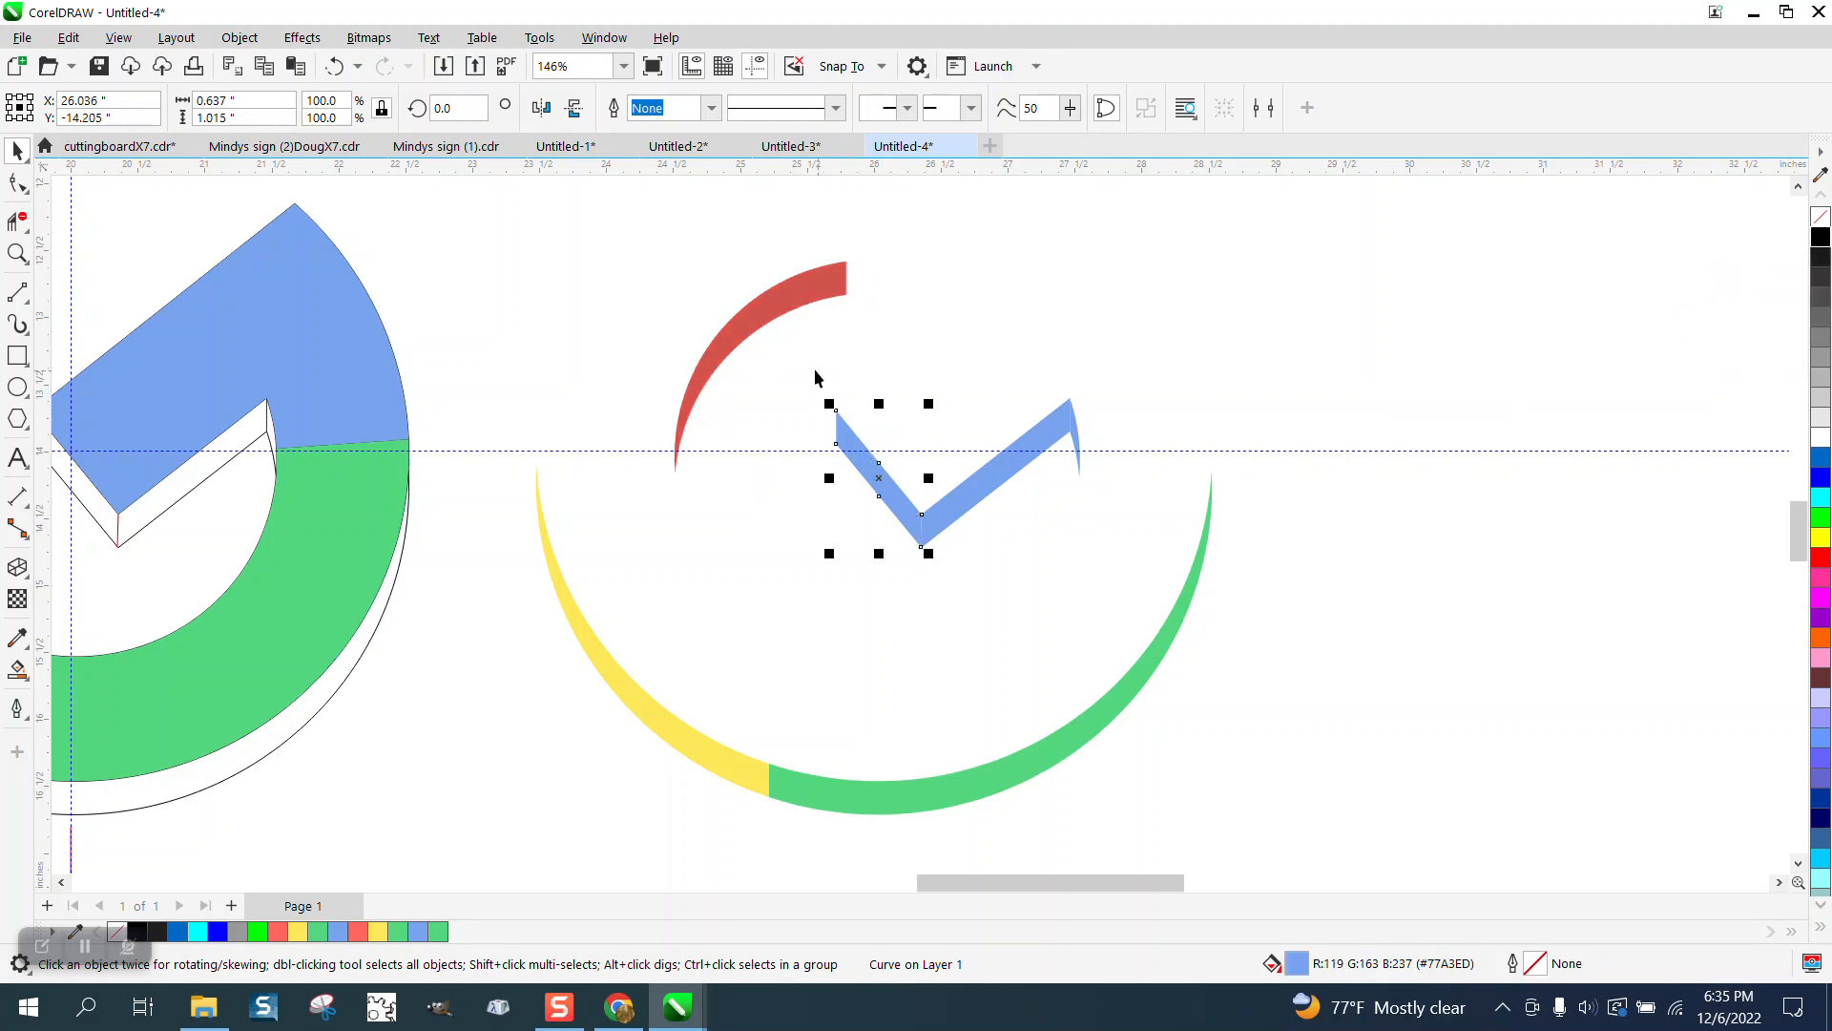
{"action": "left_click_drag", "start_coordinate": [815, 368], "coordinate": [1168, 550]}
{"action": "left_click_drag", "start_coordinate": [815, 368], "coordinate": [1143, 575]}
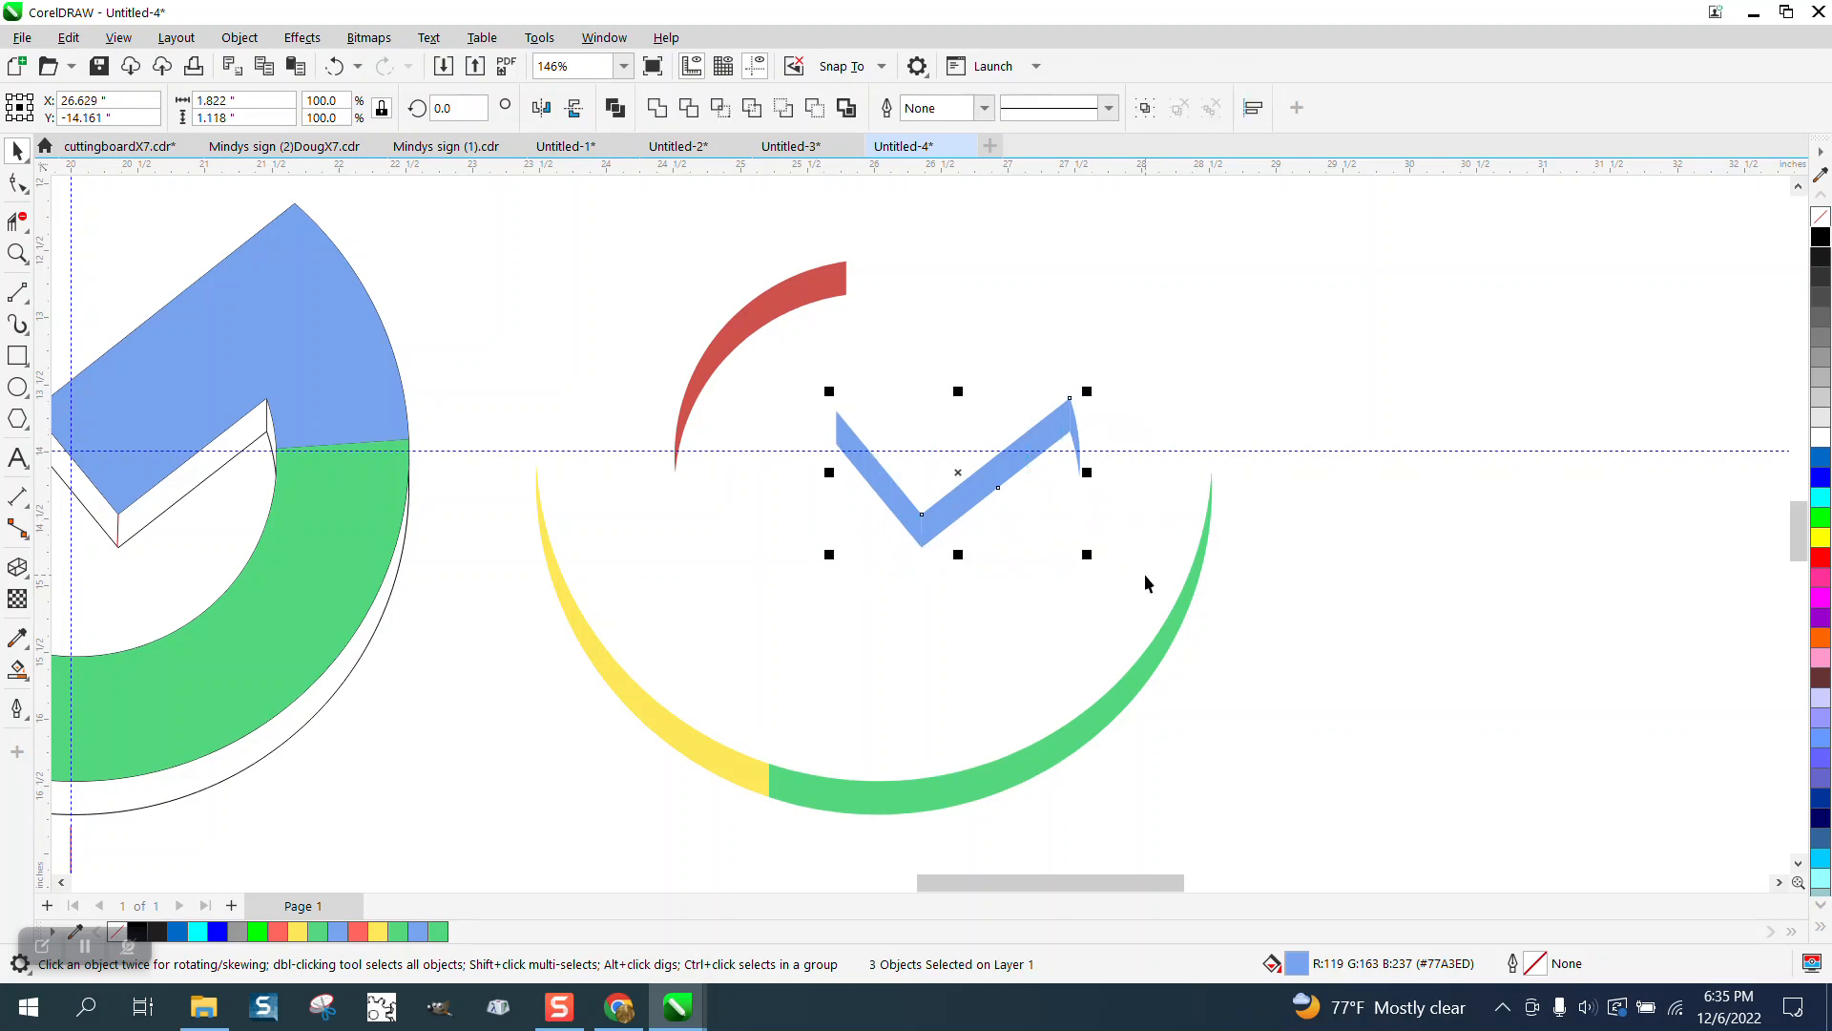
{"action": "left_click", "coordinate": [1820, 239], "text": "ctrl"}
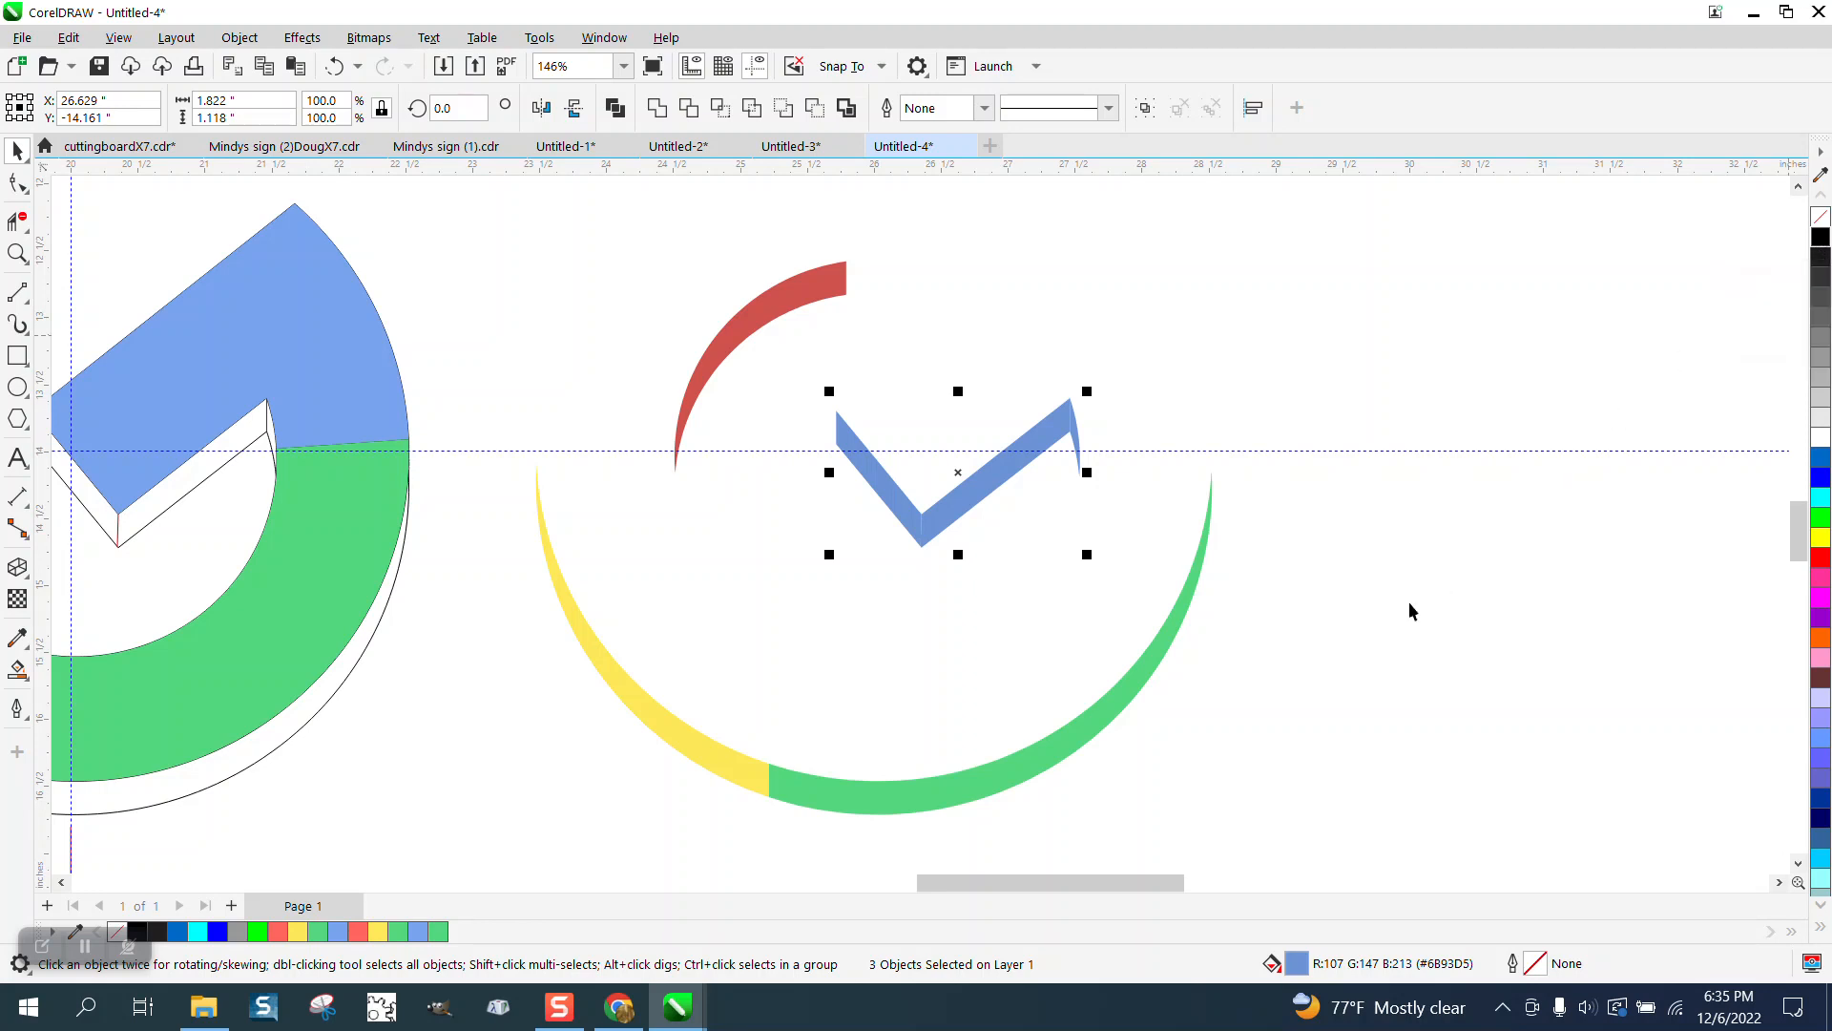
Darken the detached green and yellow depth bands by mixing black into their fills, taking the yellow one to #E5D151.
{"action": "left_click", "coordinate": [1088, 739]}
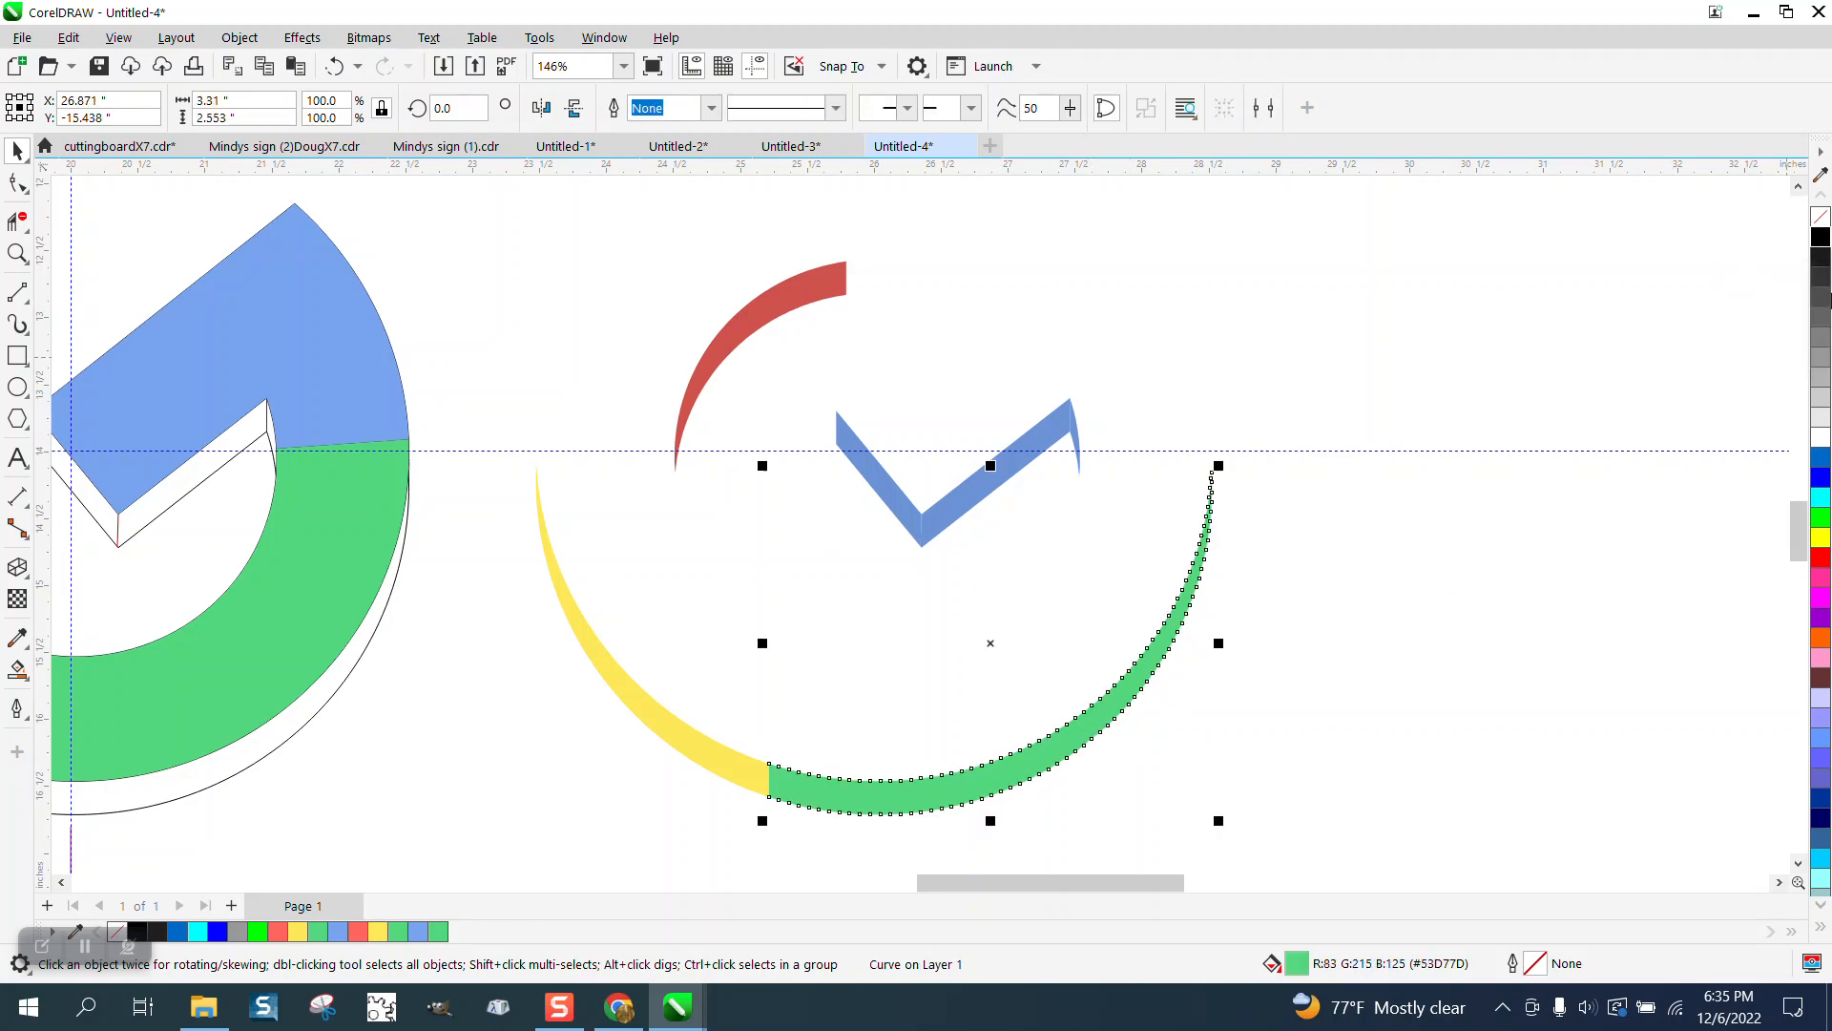
{"action": "left_click", "coordinate": [1821, 239], "text": "ctrl"}
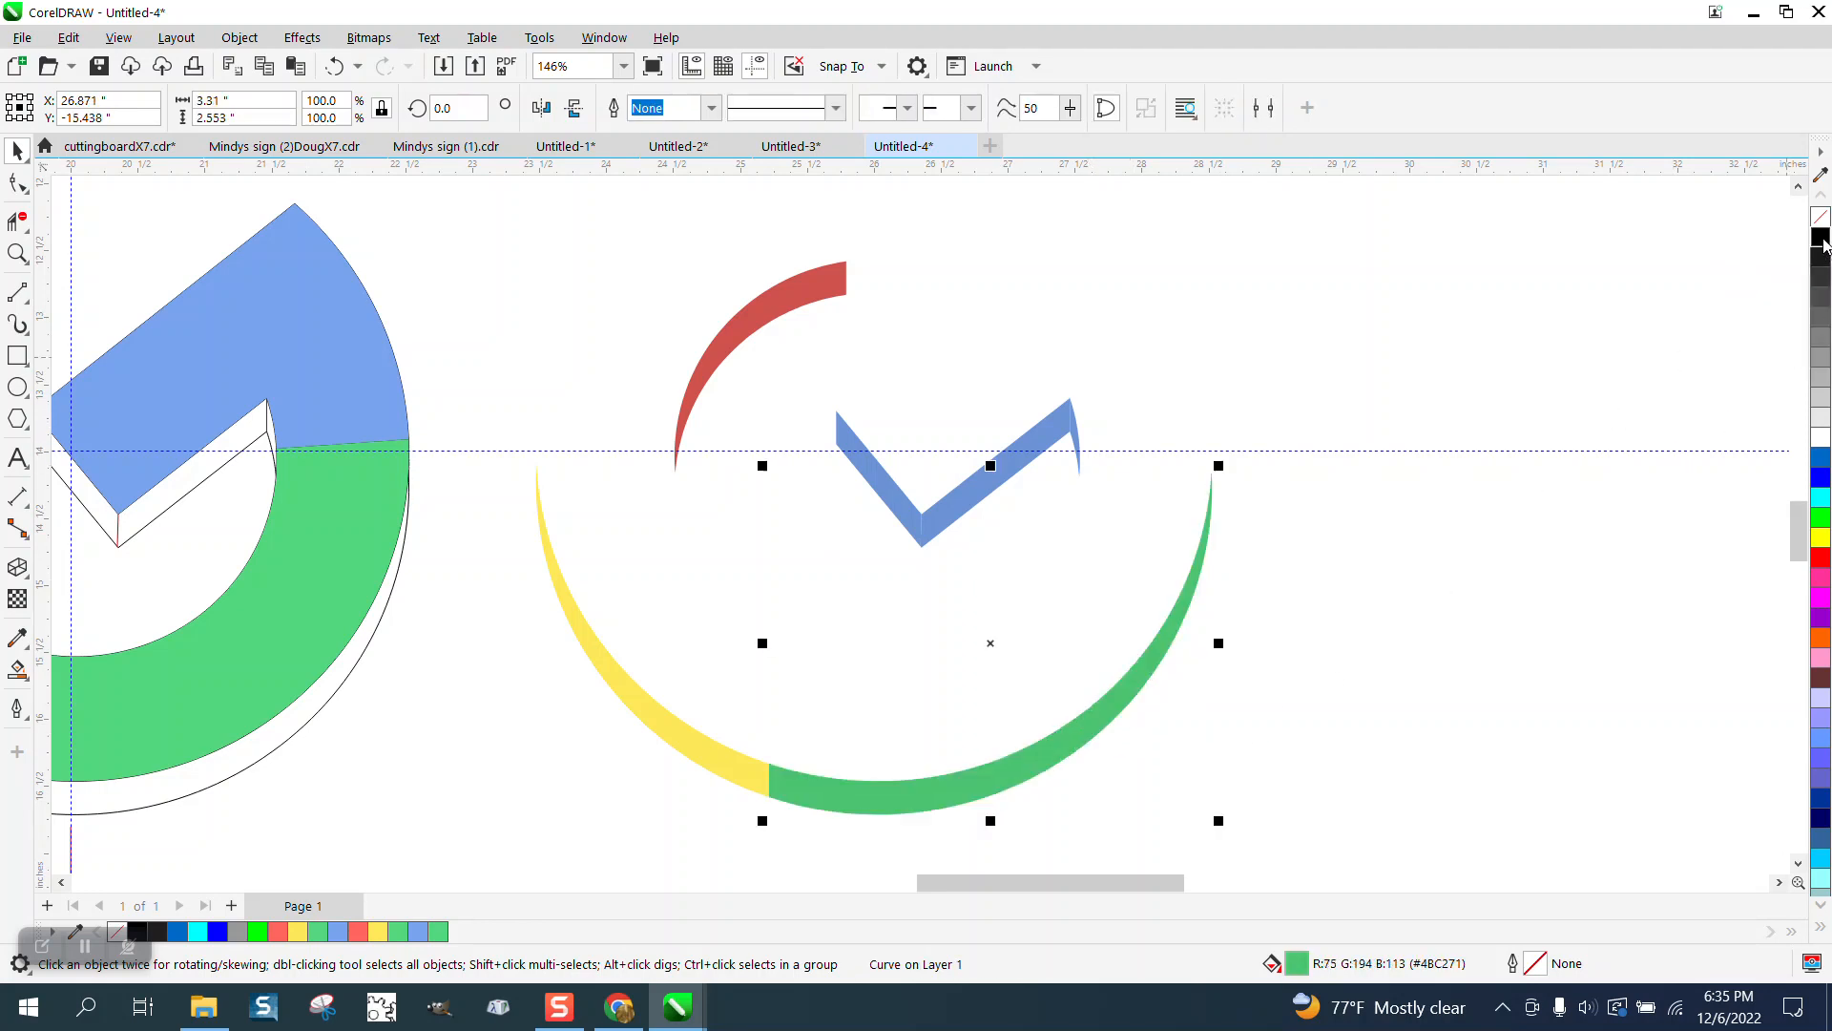
{"action": "left_click", "coordinate": [731, 757]}
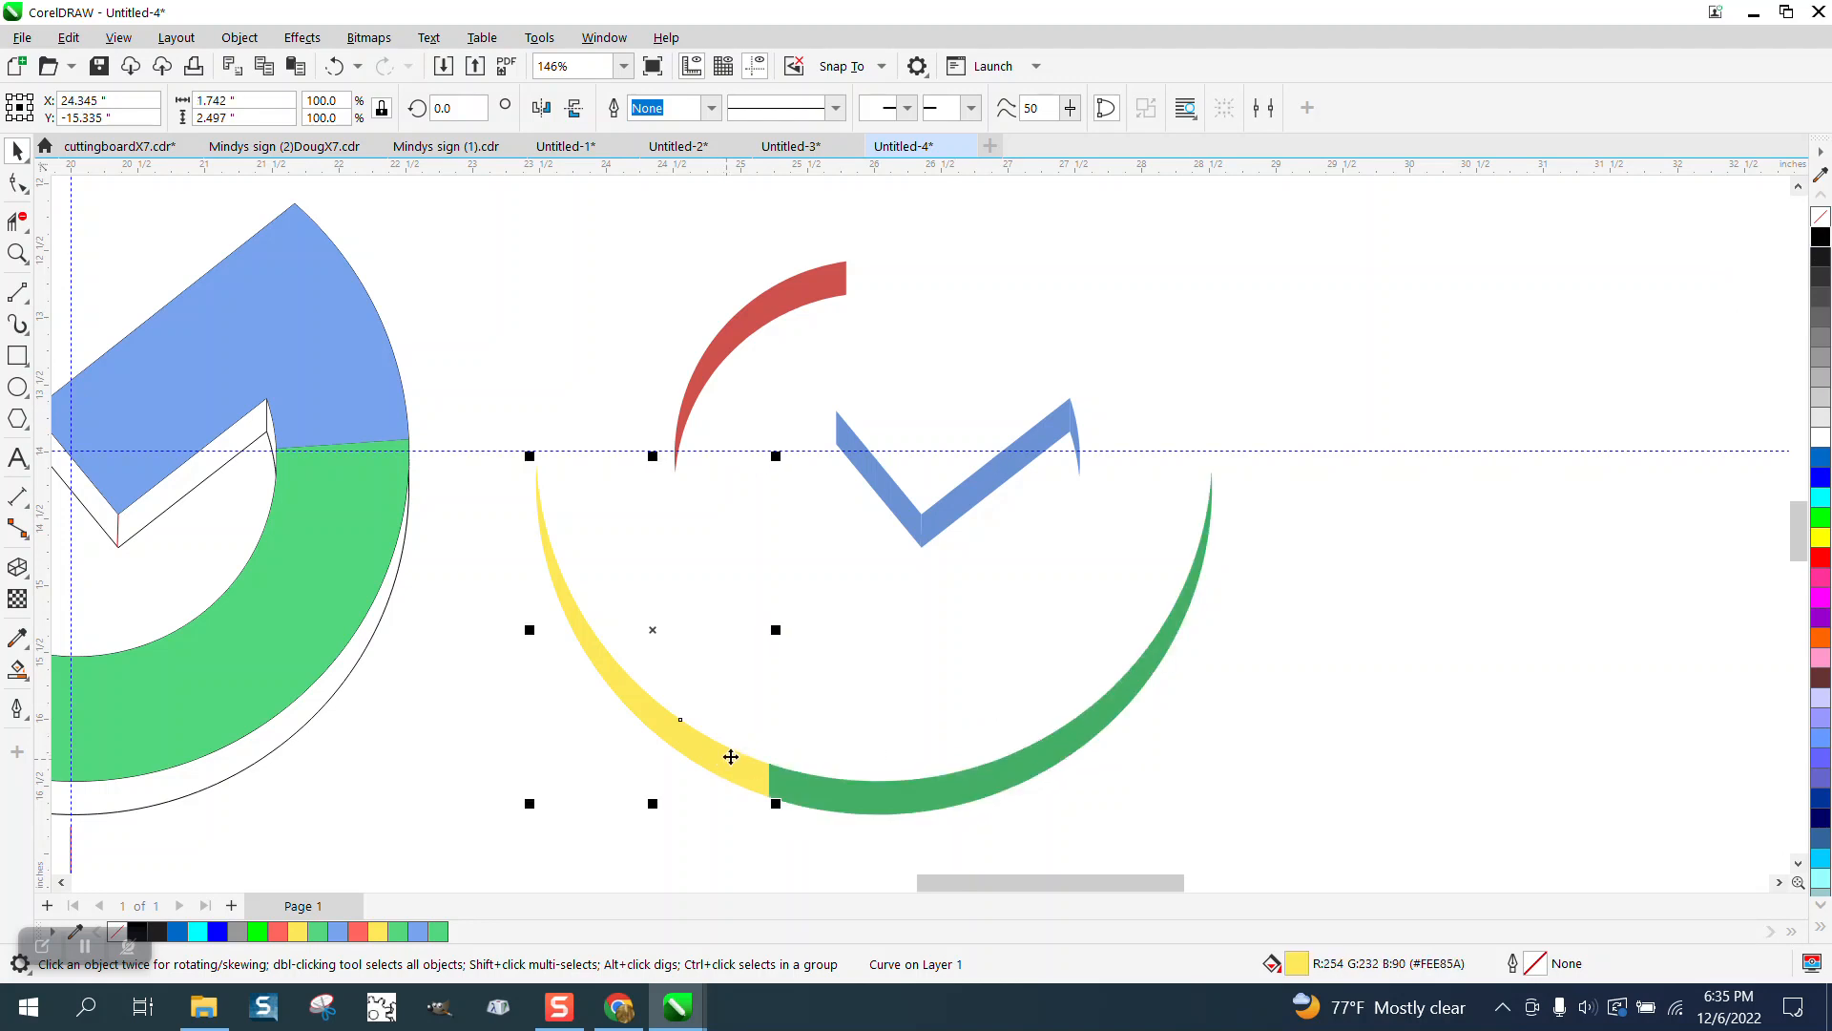
{"action": "left_click", "coordinate": [1821, 238], "text": "ctrl"}
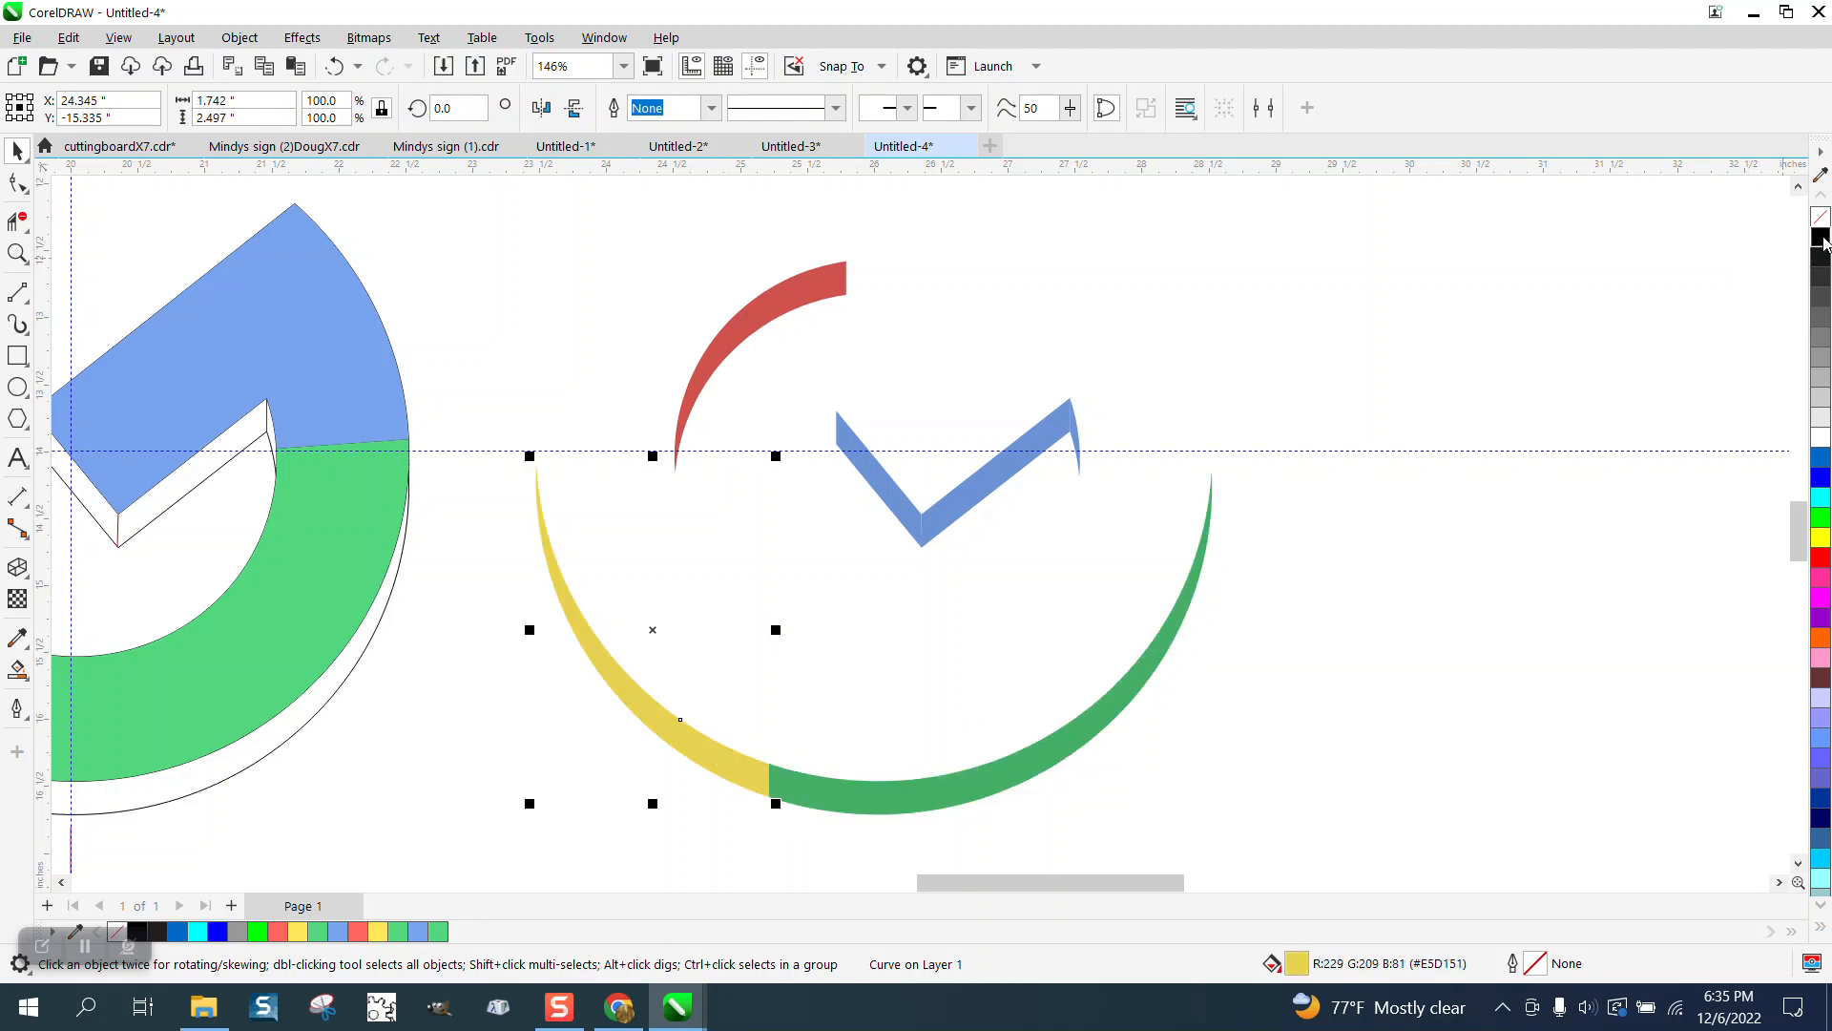
Move all six detached, shaded depth pieces 6 inches left, back into place on the coloured G.
{"action": "scroll", "coordinate": [1240, 401], "scroll_direction": "down", "scroll_amount": 3}
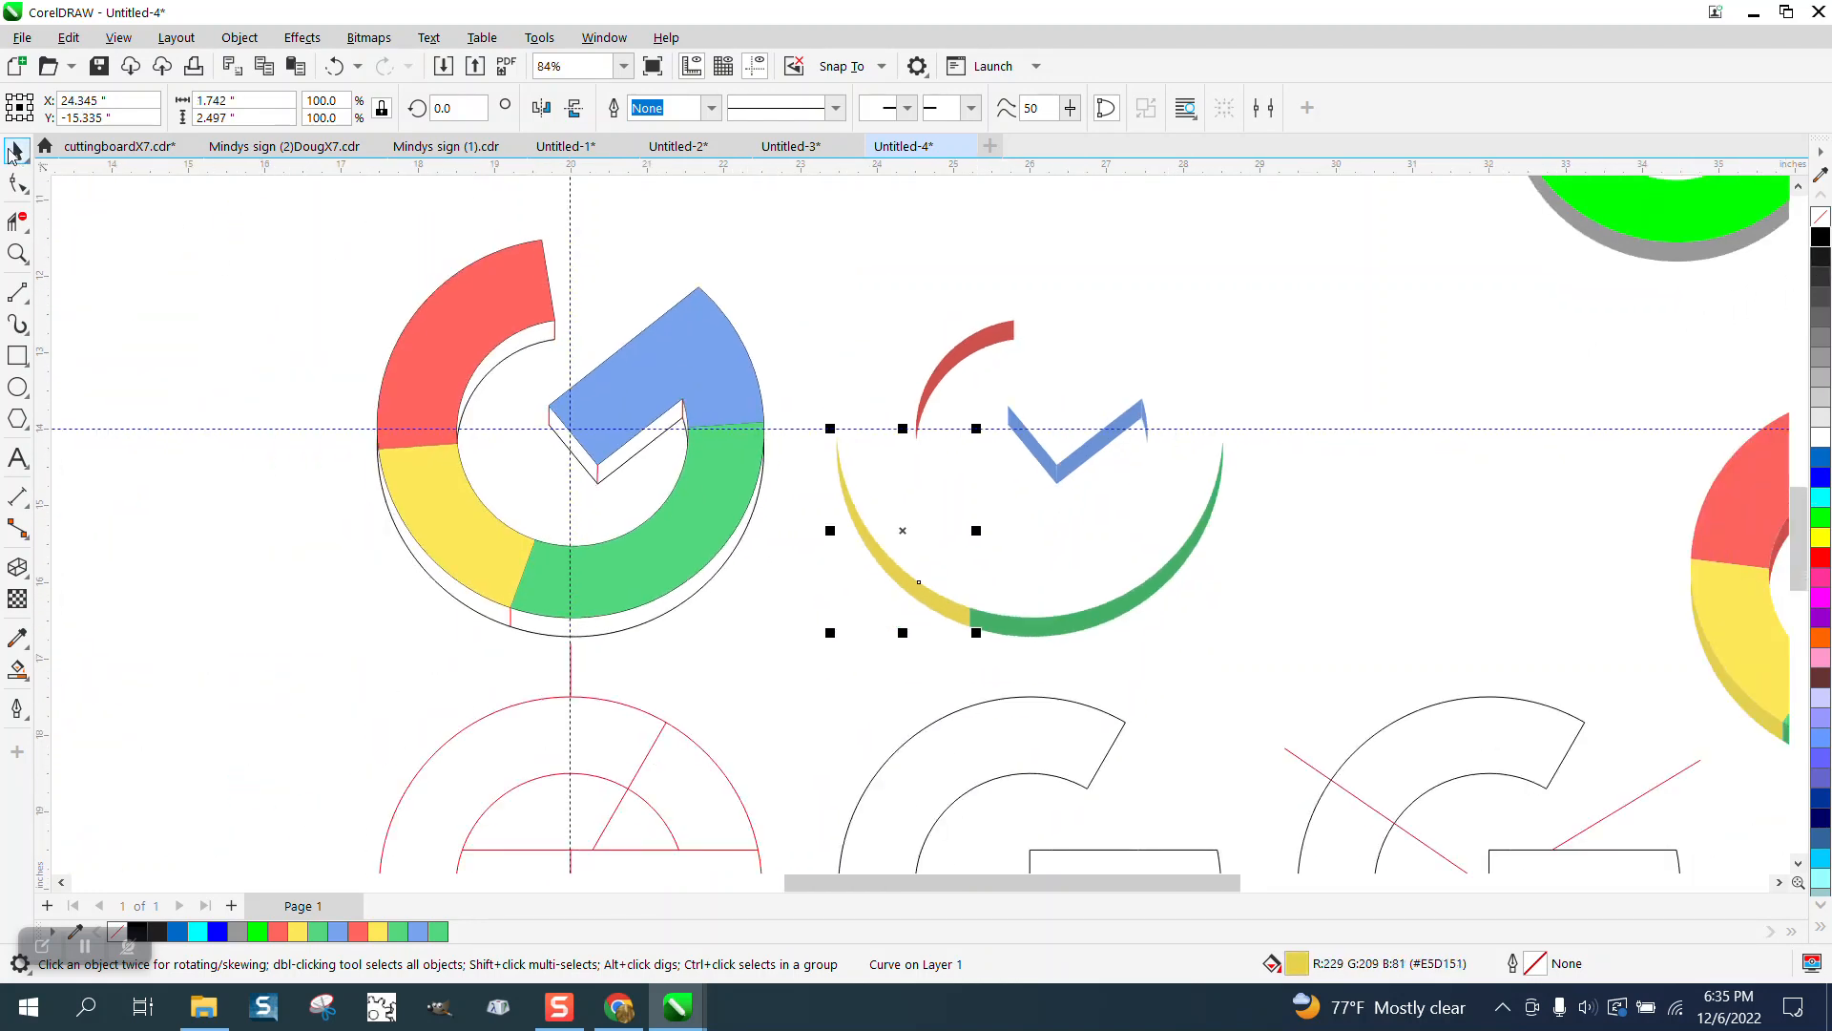
{"action": "left_click_drag", "start_coordinate": [797, 267], "coordinate": [1301, 661]}
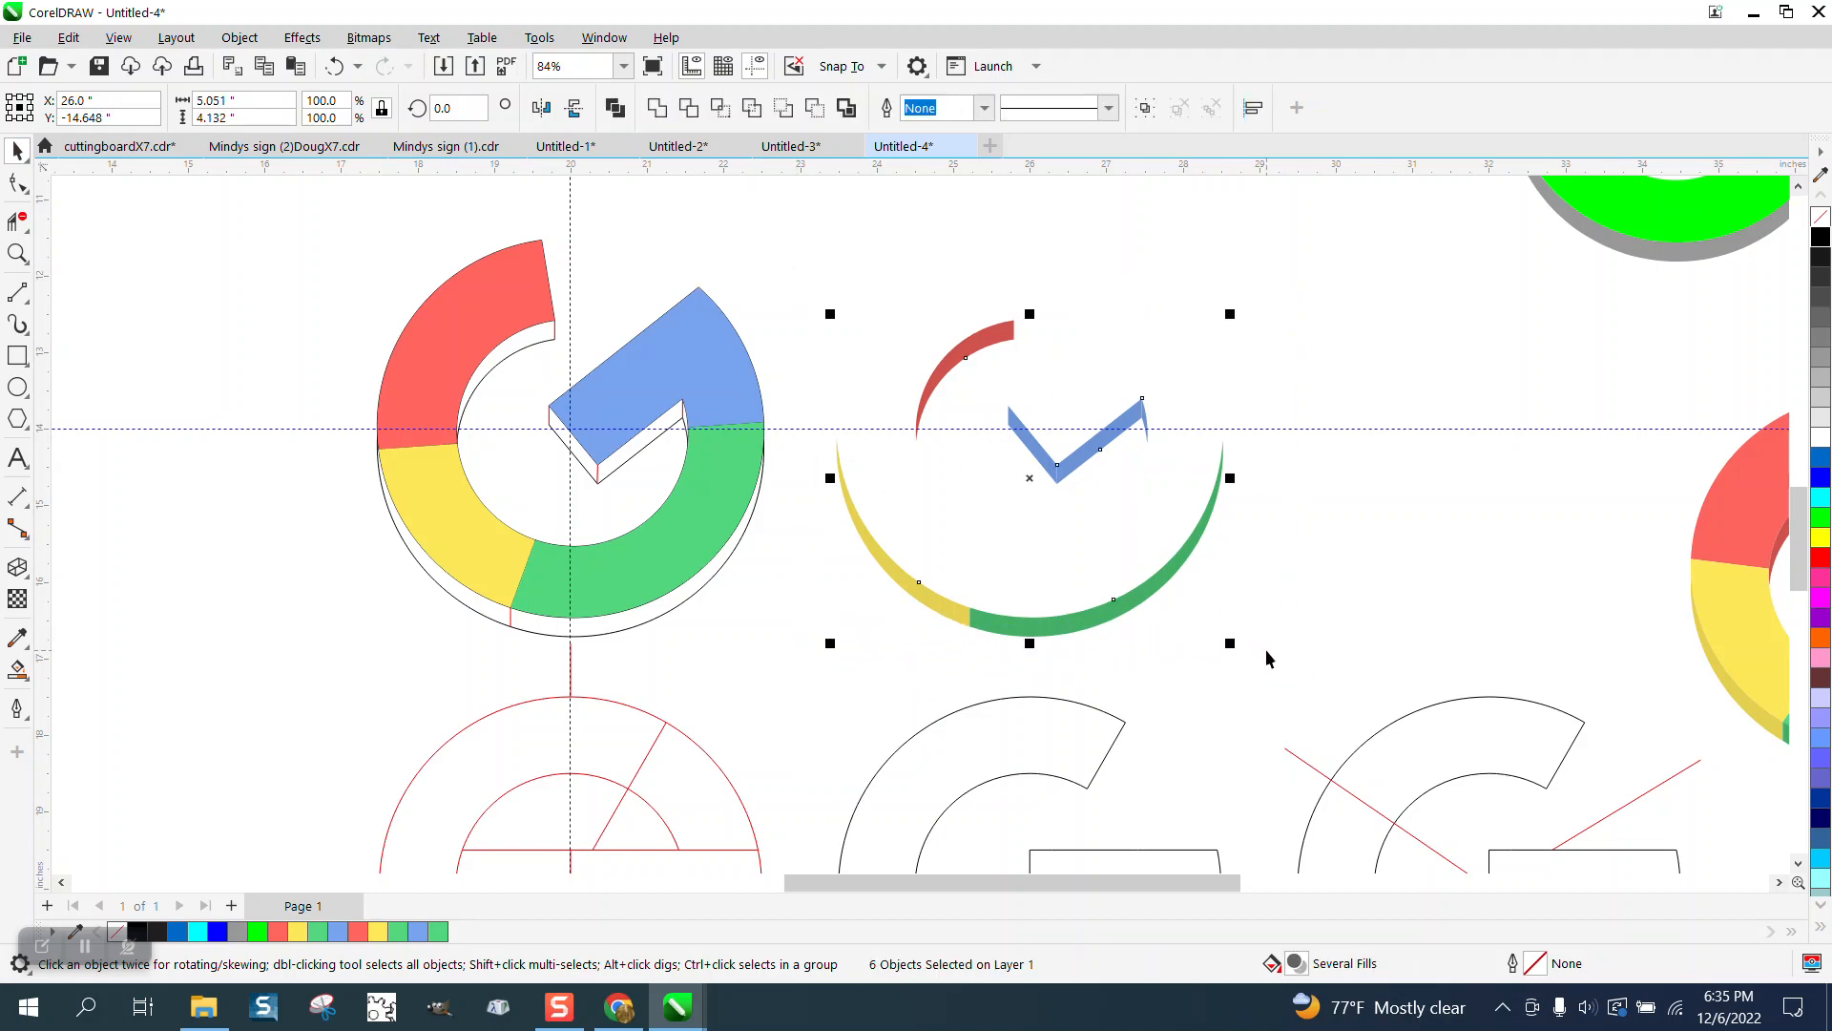
{"action": "key", "text": "Left"}
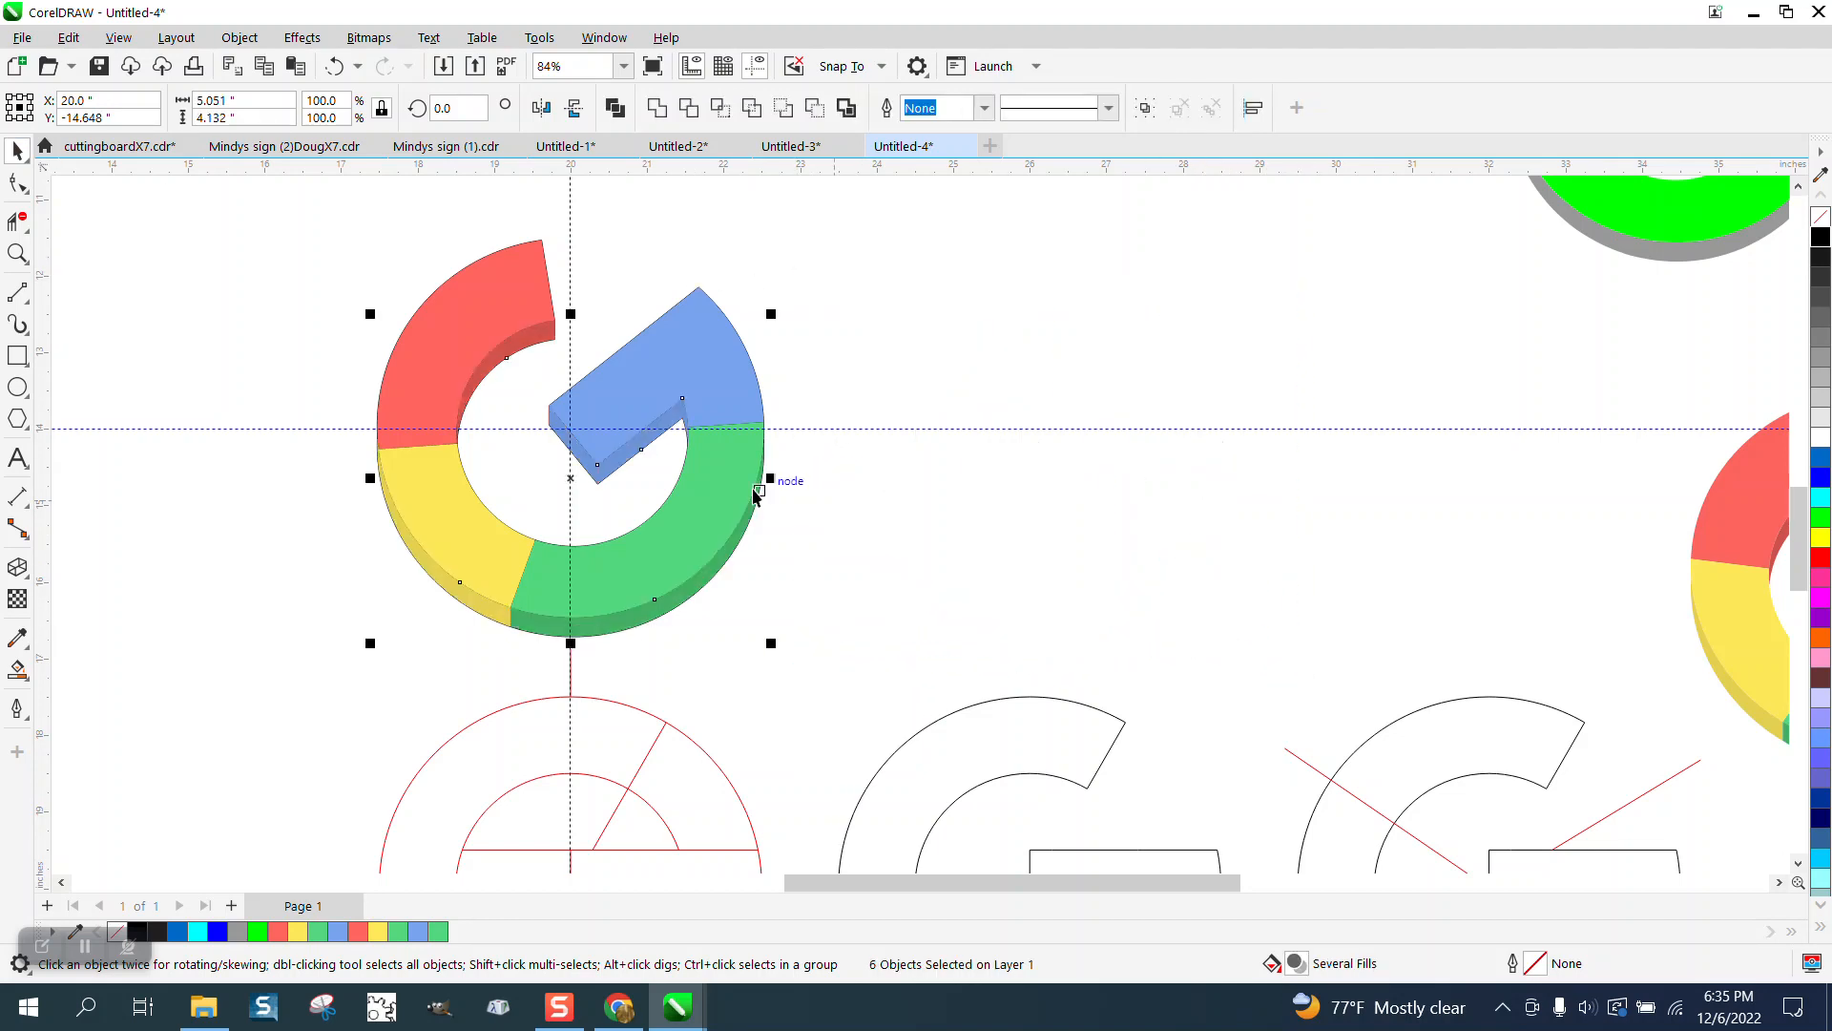
Remove the outlines from every piece of the assembled G and hide the guidelines.
{"action": "left_click_drag", "start_coordinate": [331, 216], "coordinate": [906, 685]}
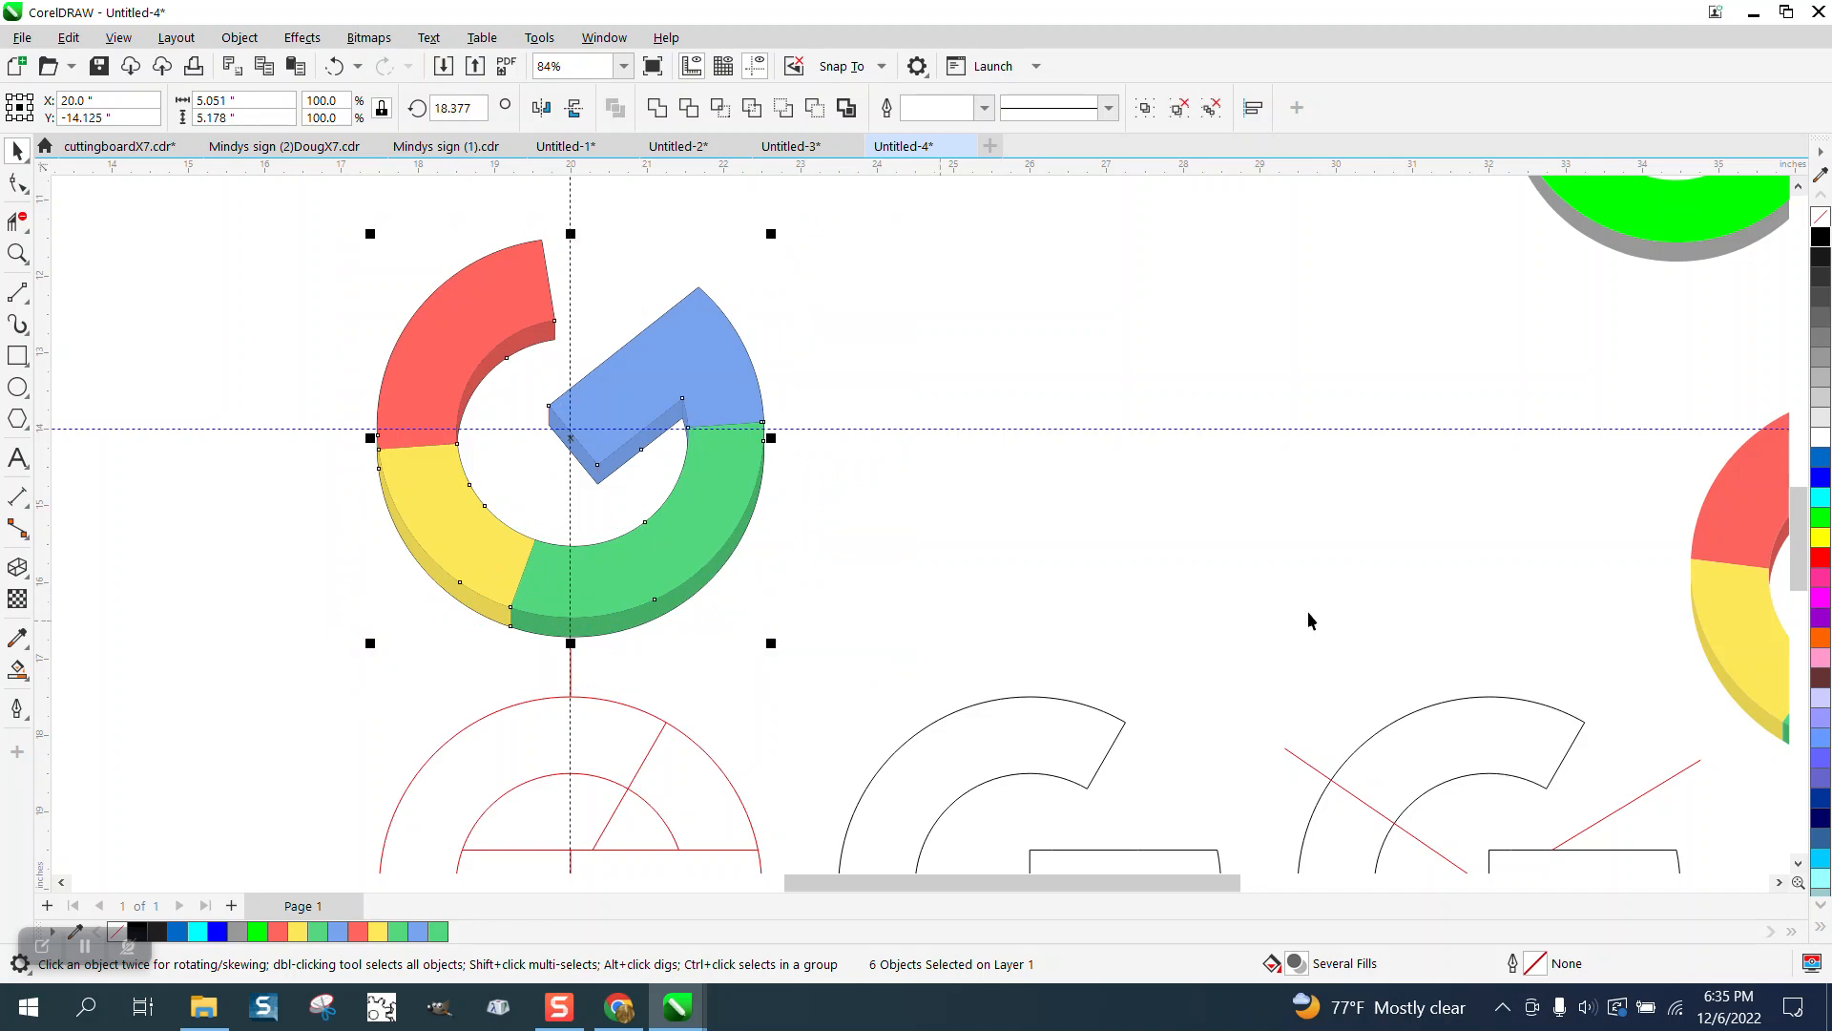
{"action": "key", "text": "Escape"}
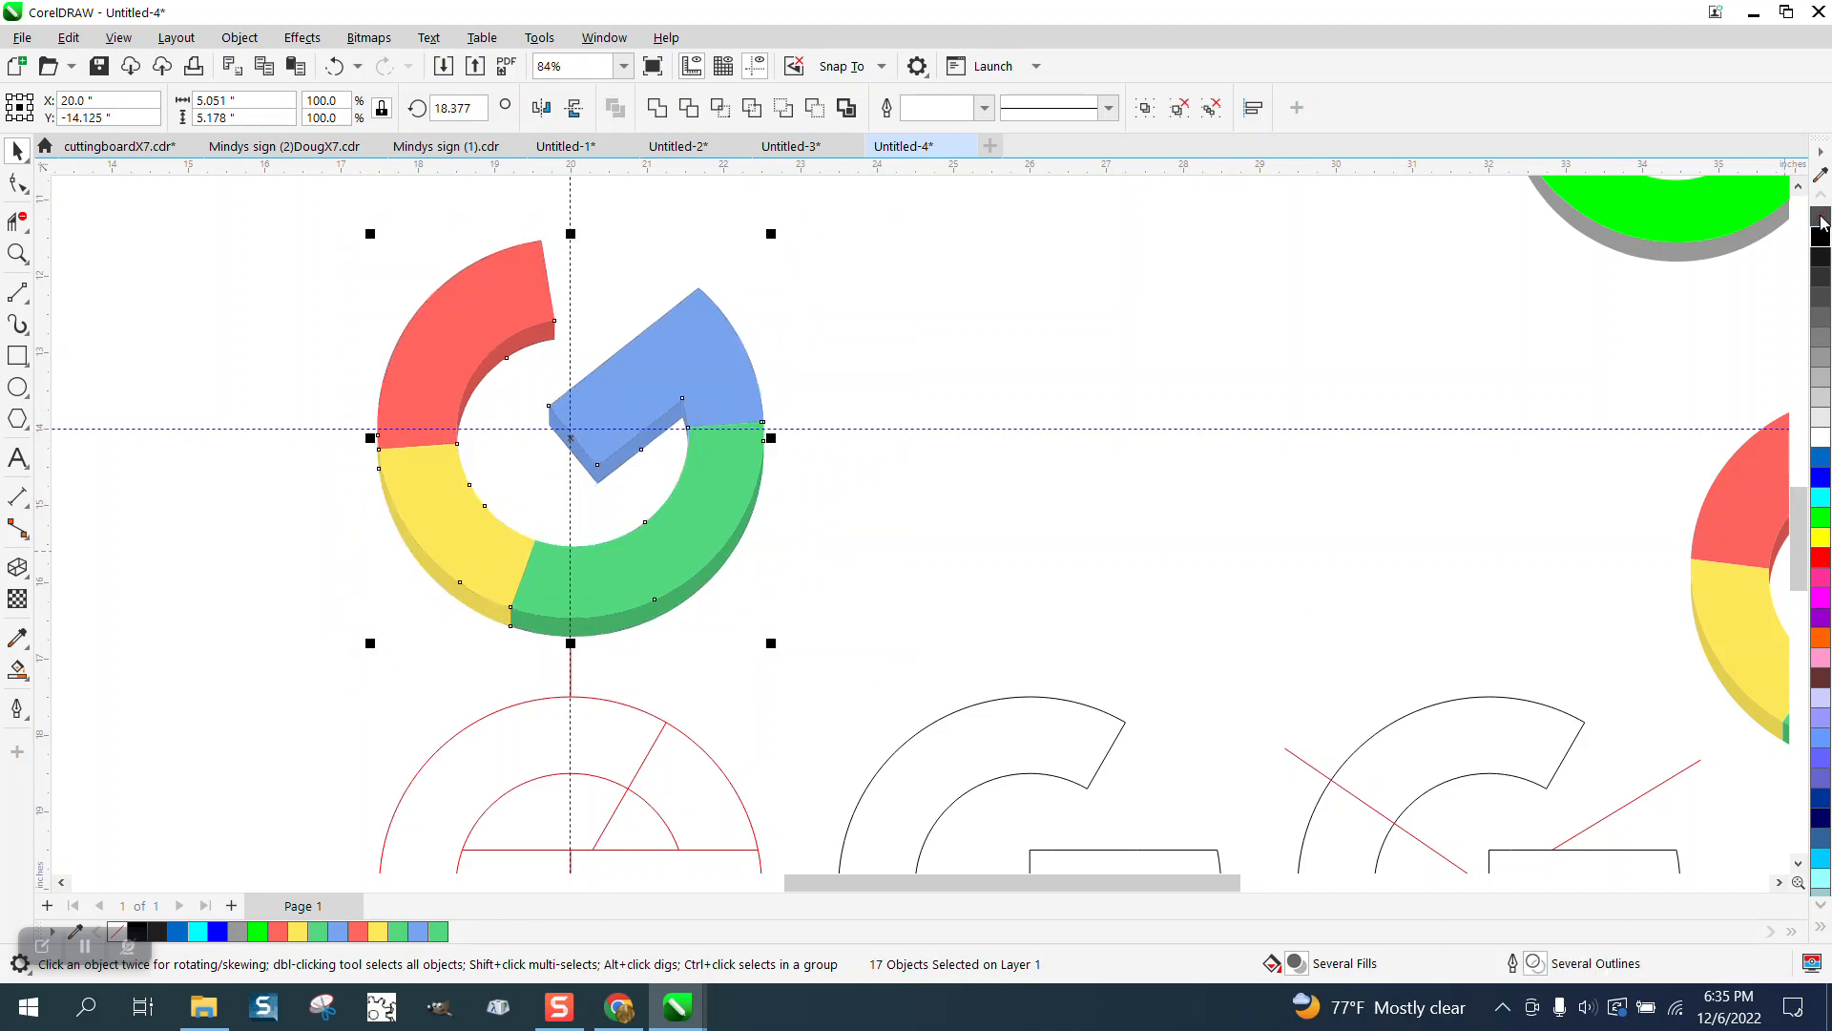
{"action": "left_click", "coordinate": [756, 66]}
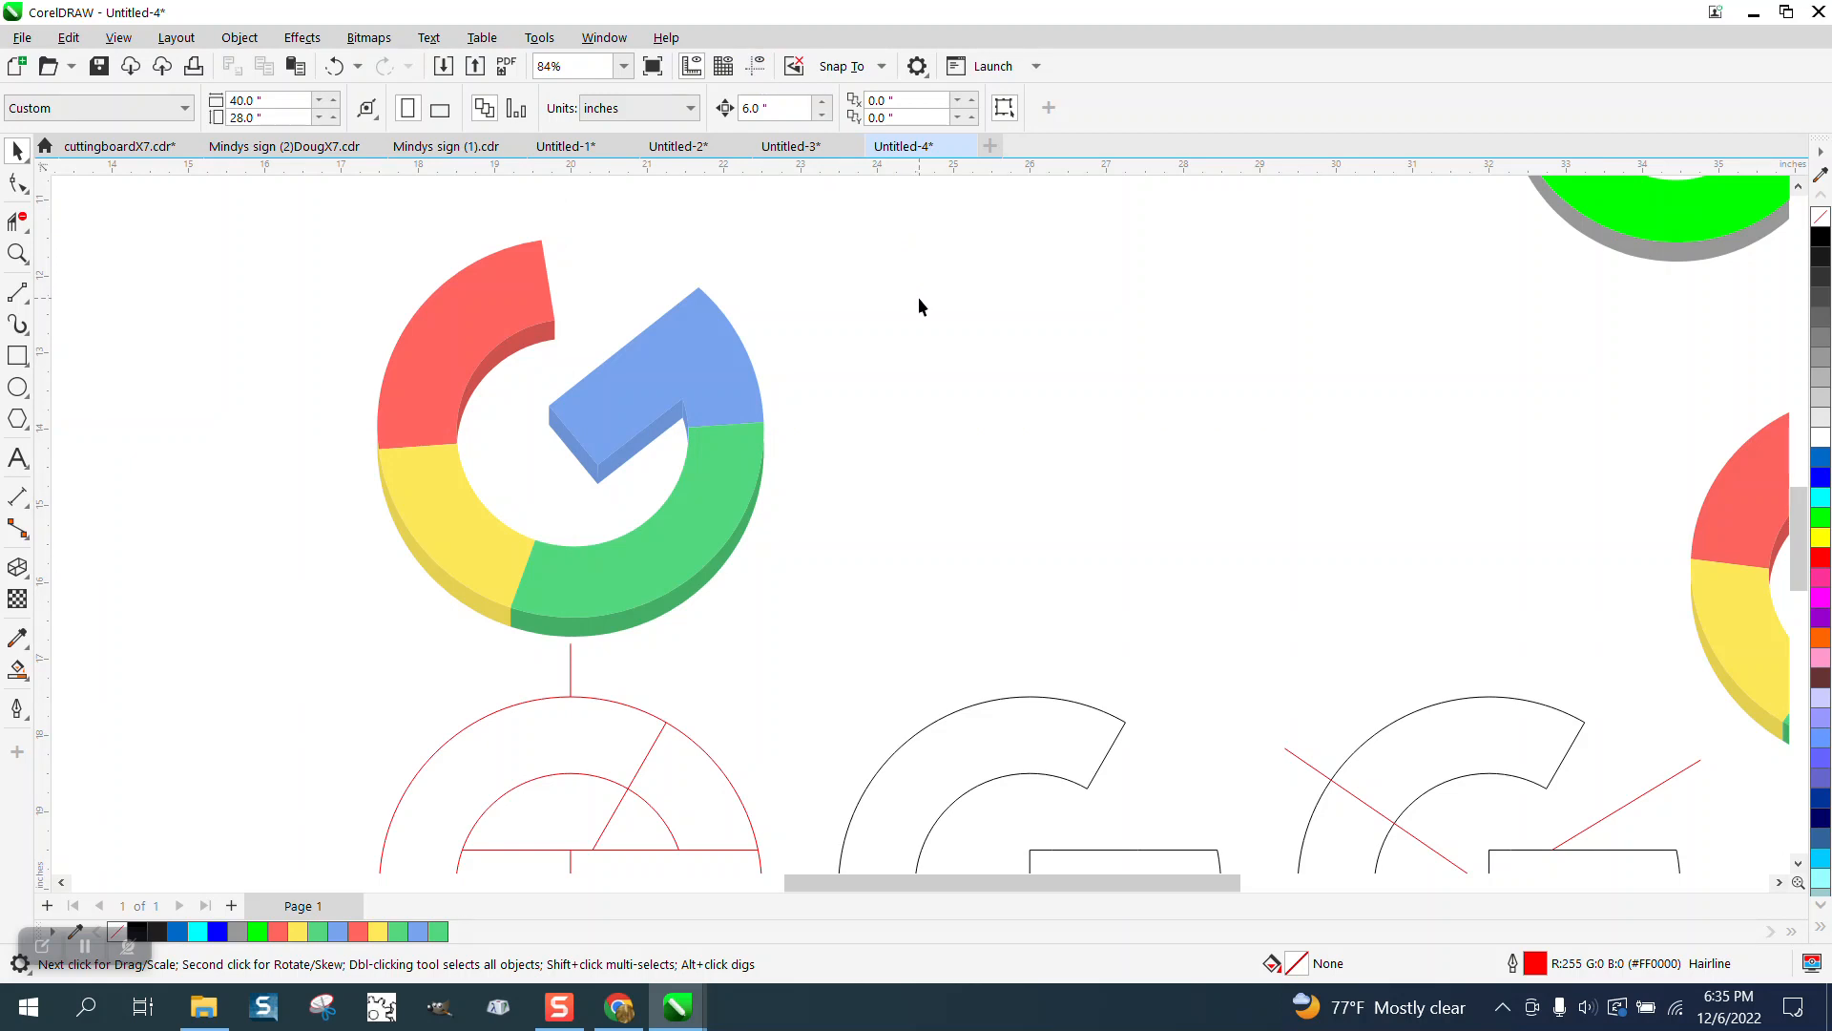
Move the reference logo bitmap down beside the assembled G and compare the two up close.
{"action": "scroll", "coordinate": [916, 303], "scroll_direction": "down", "scroll_amount": 5}
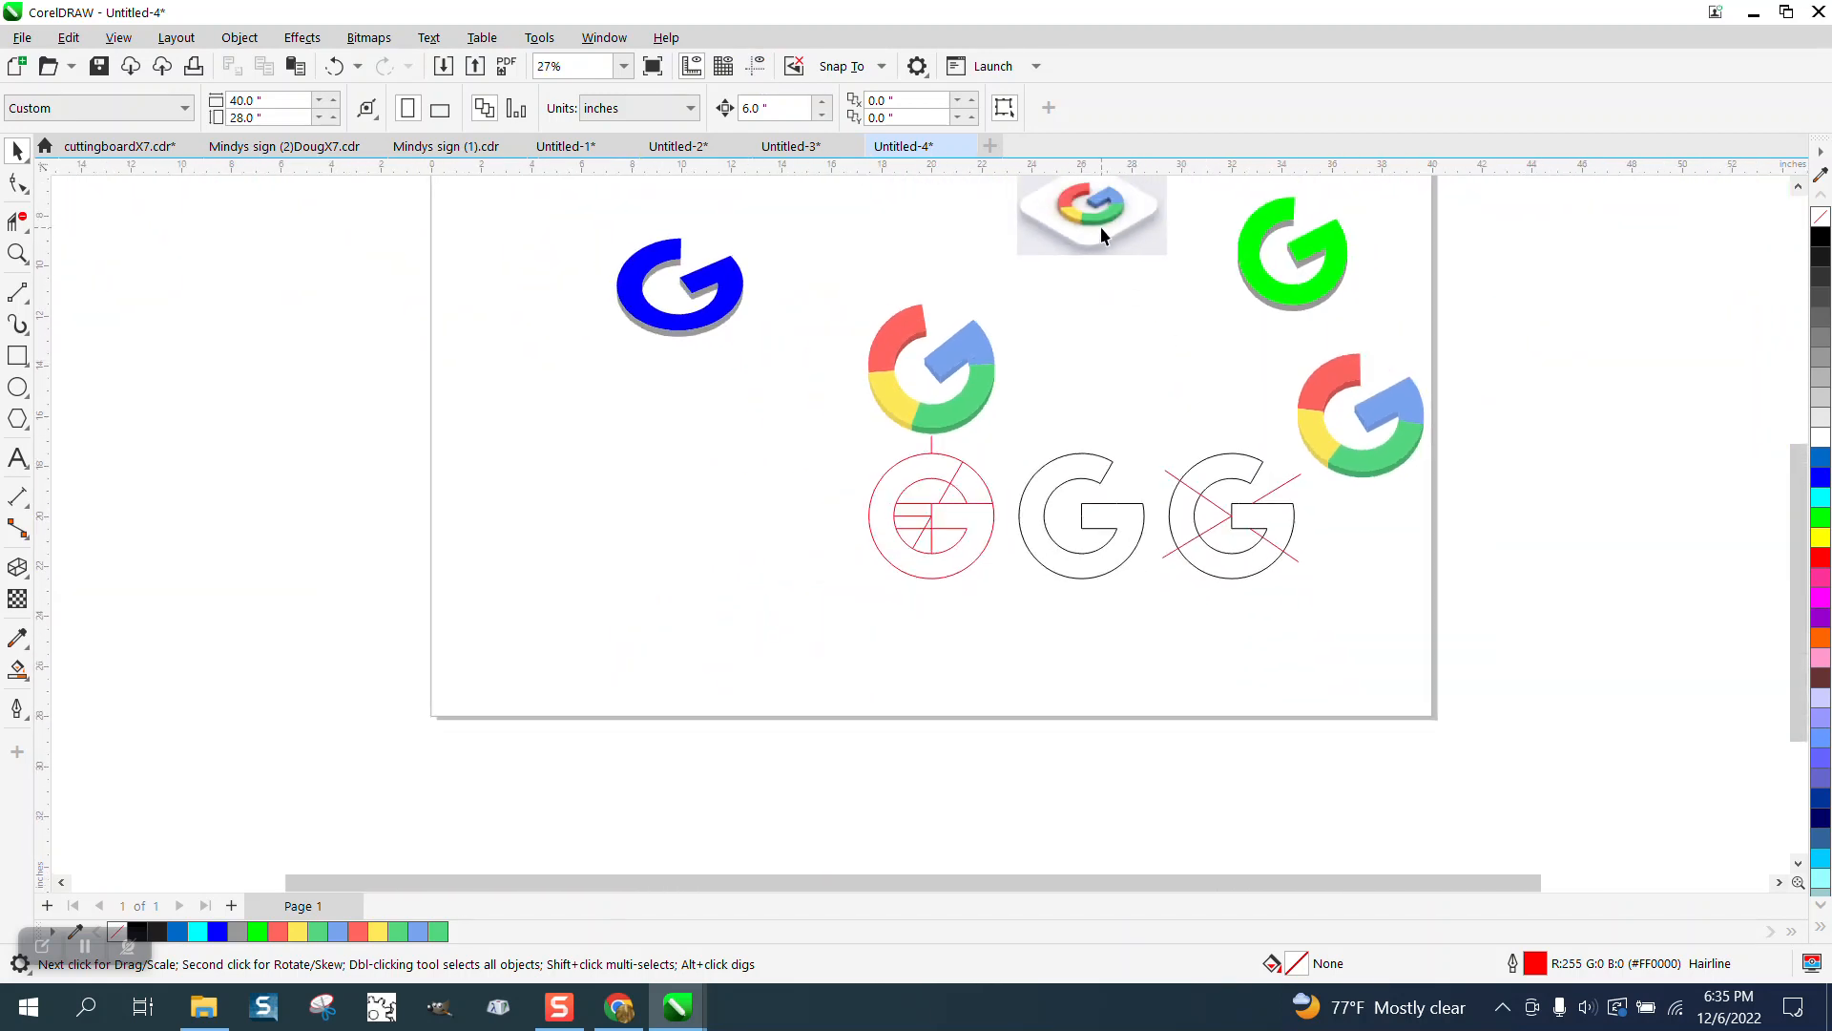
{"action": "left_click_drag", "start_coordinate": [1101, 232], "coordinate": [1103, 384]}
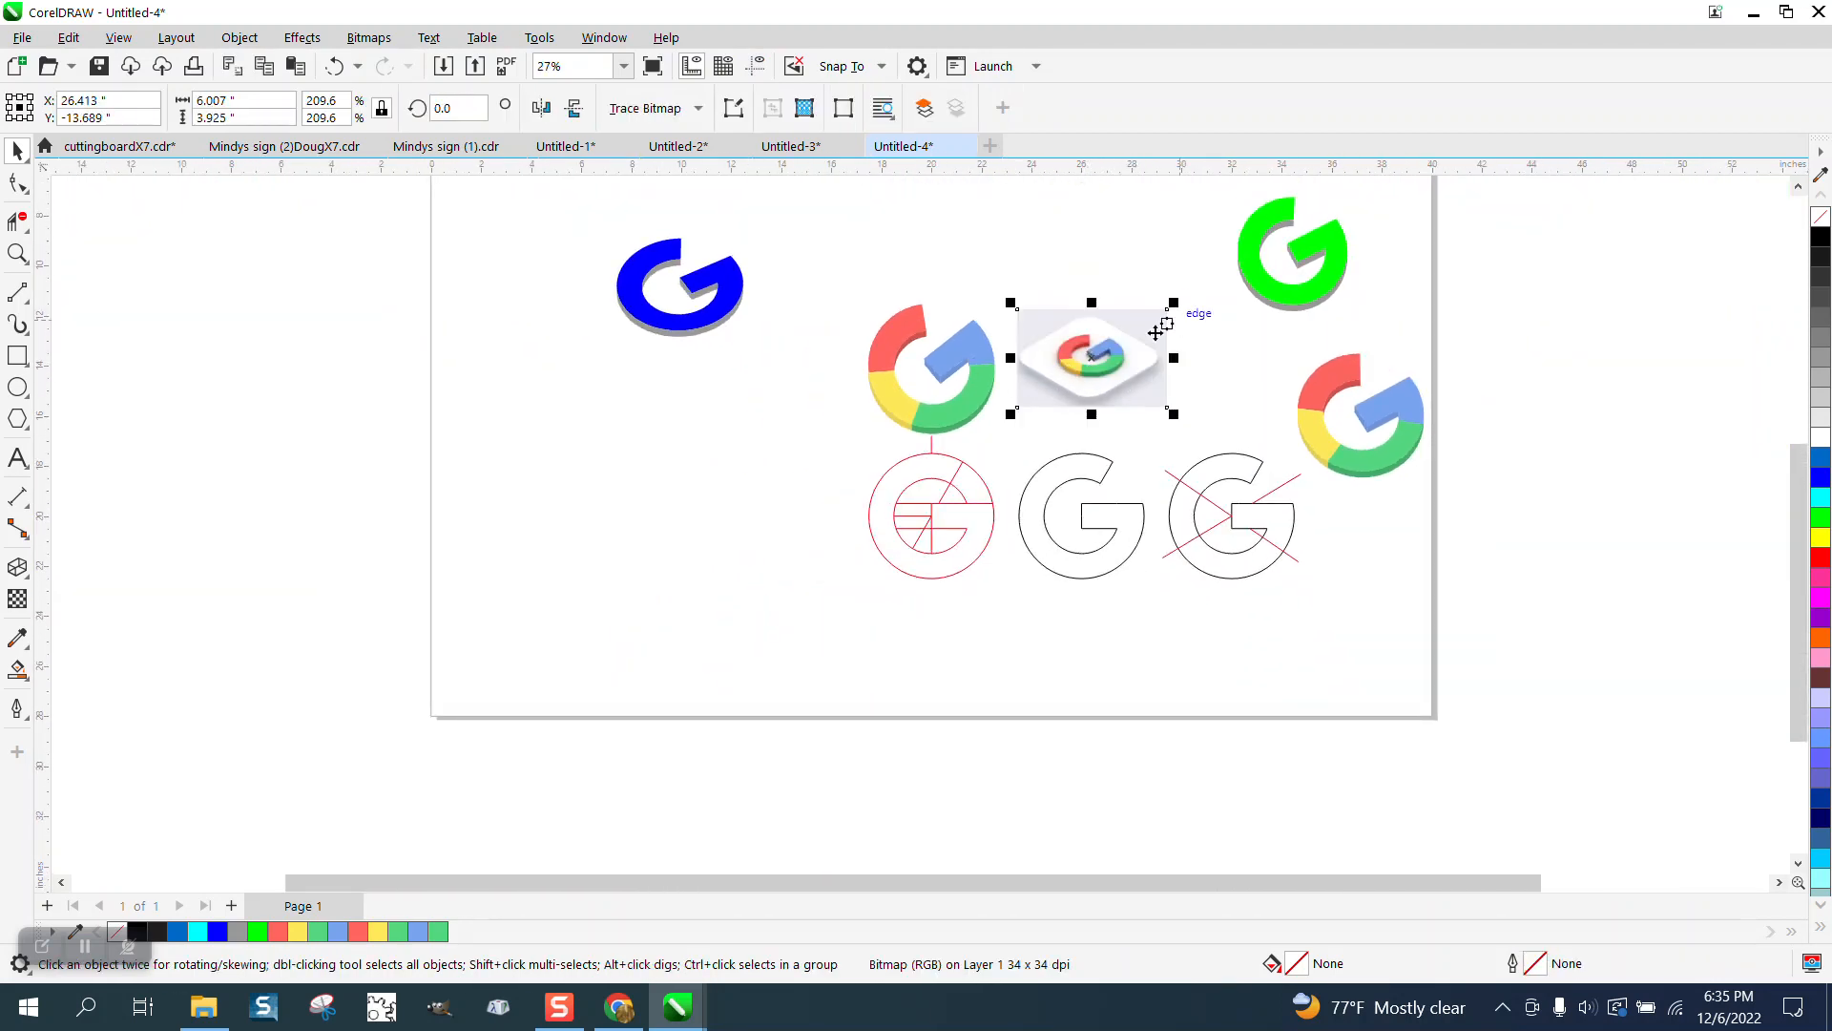
{"action": "left_click", "coordinate": [17, 253]}
{"action": "left_click_drag", "start_coordinate": [855, 278], "coordinate": [1294, 492]}
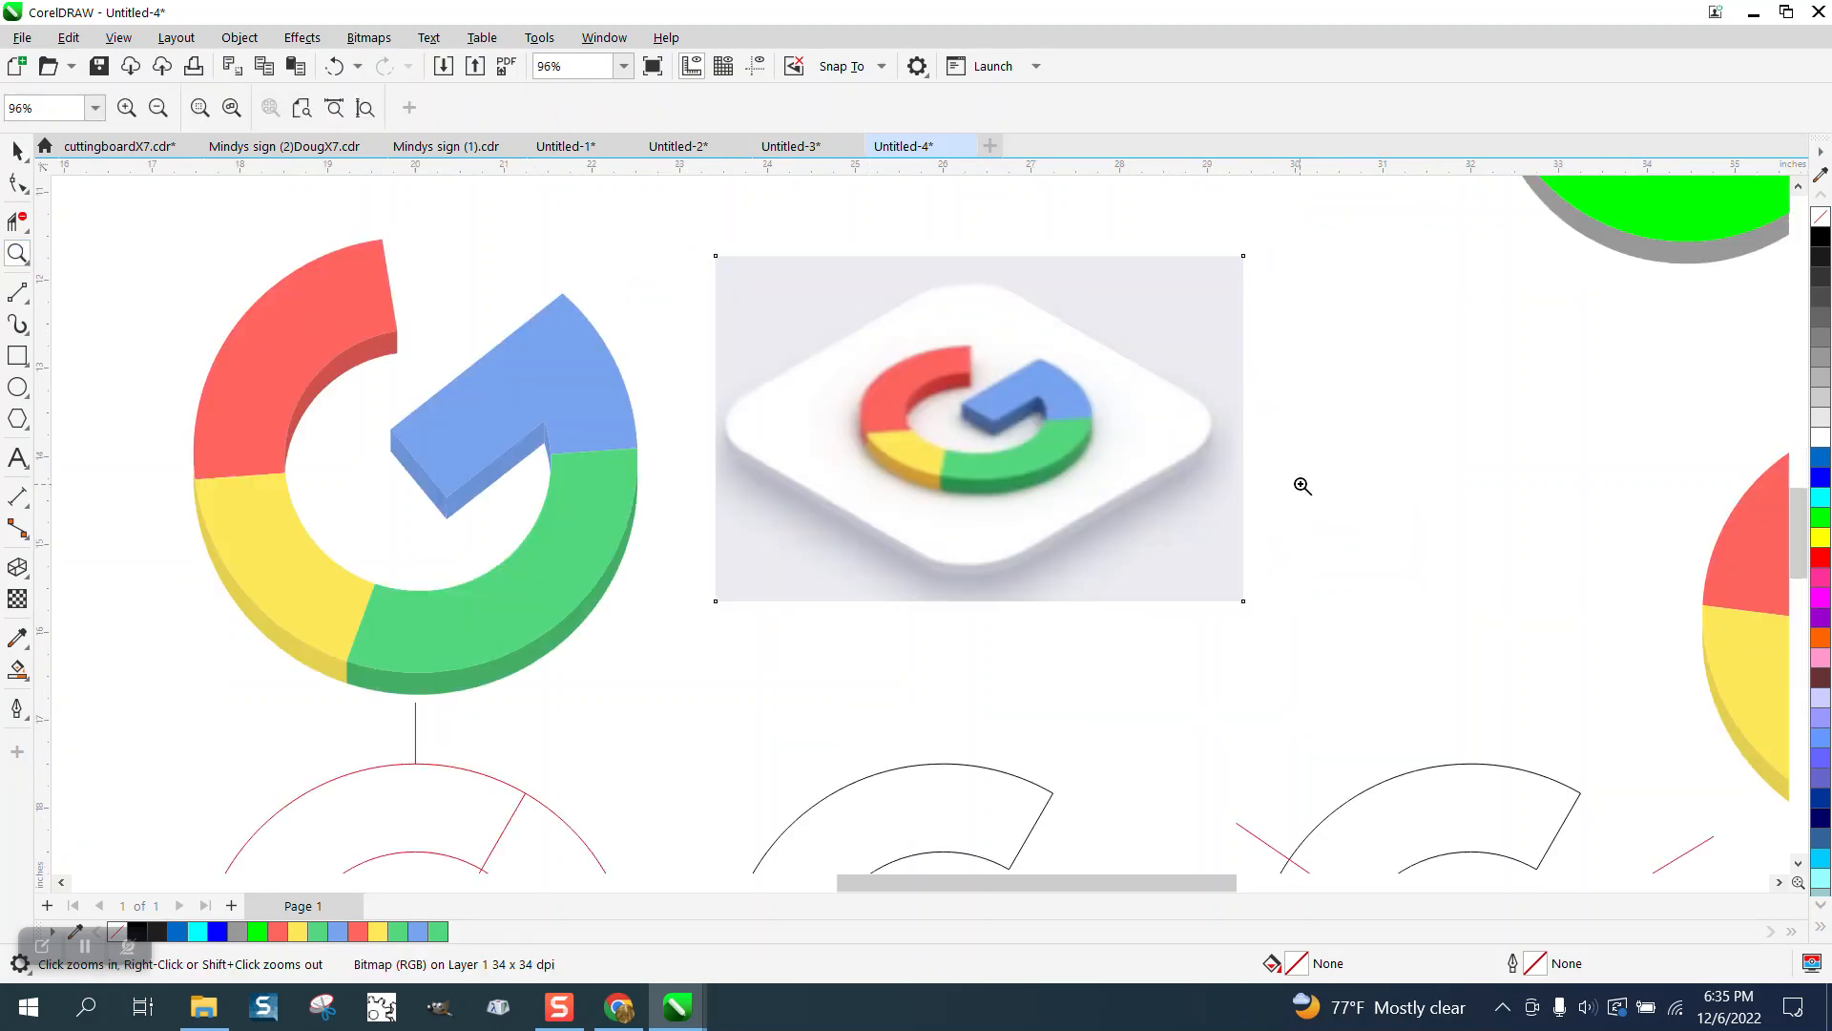
{"action": "right_click", "coordinate": [1065, 486]}
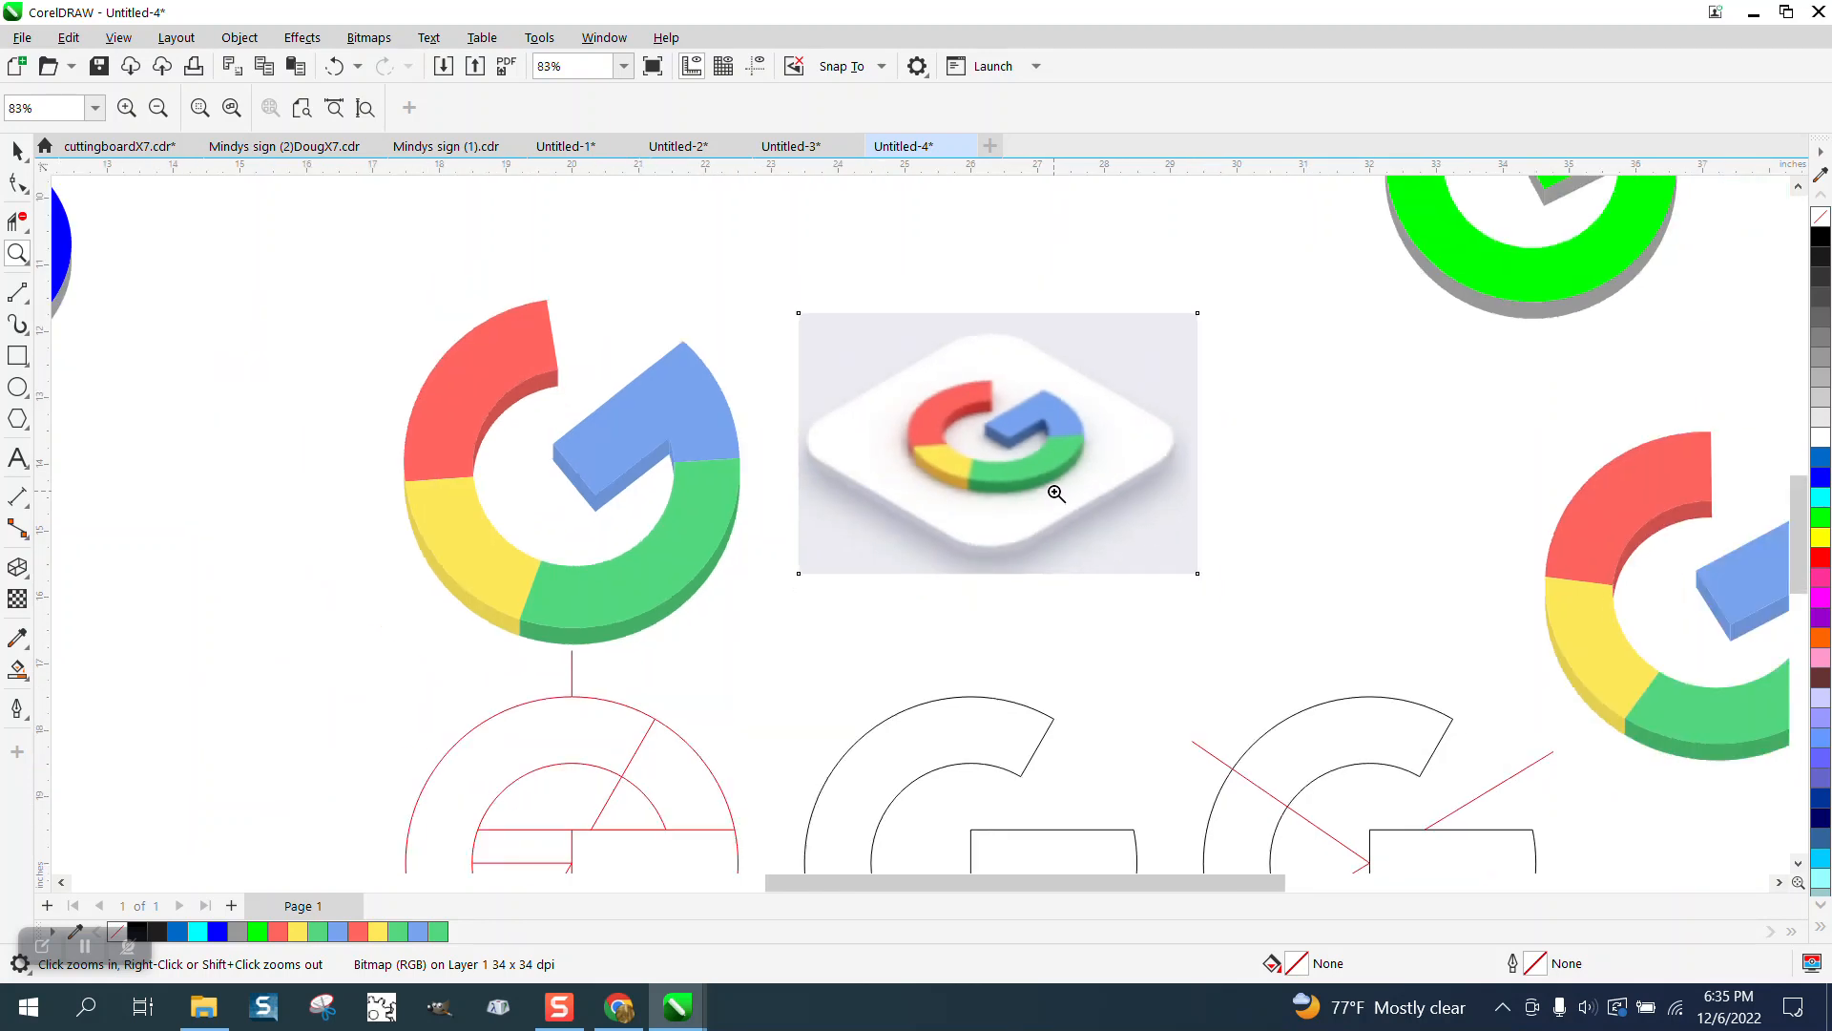
{"action": "scroll", "coordinate": [1124, 496], "scroll_direction": "down", "scroll_amount": 2}
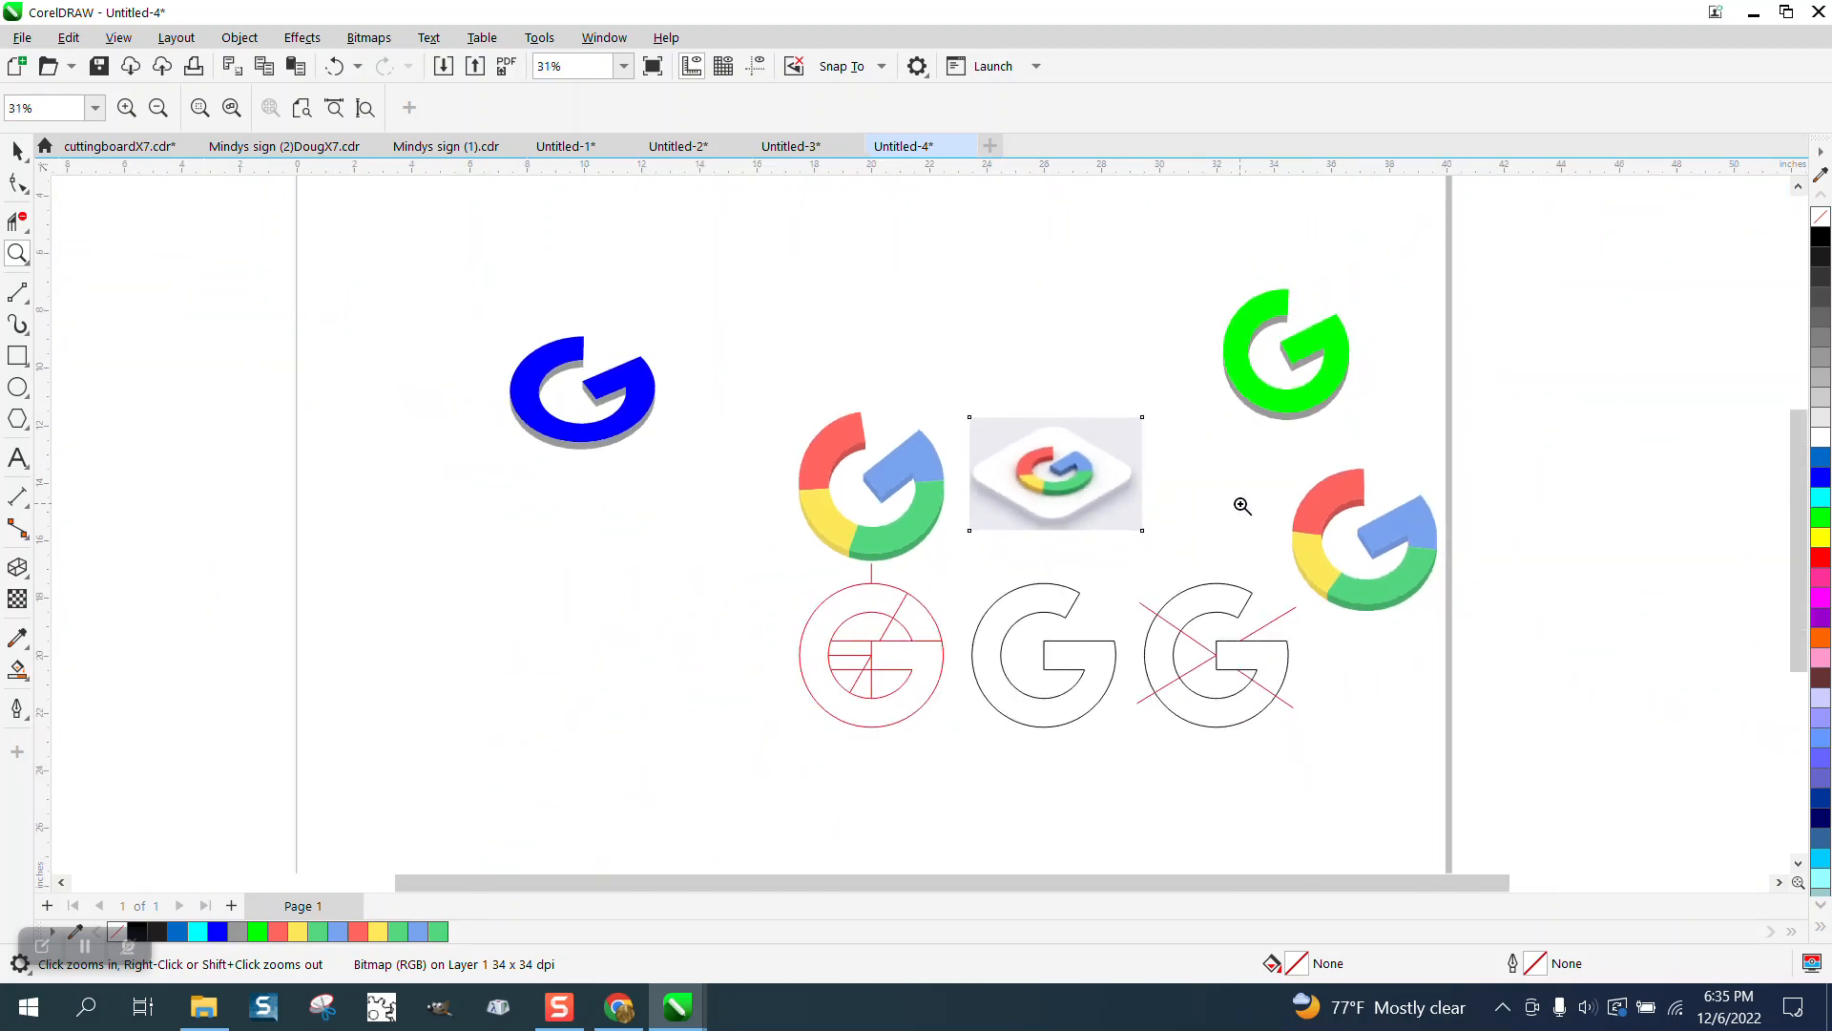